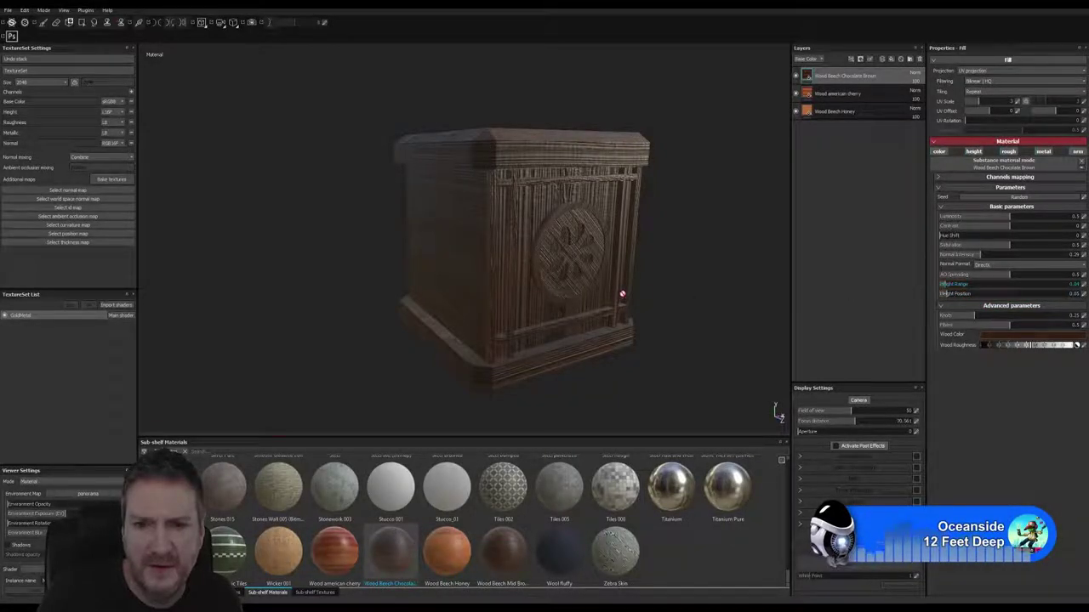
Add a color-selection mask to the Wood Beech Chocolate Brown layer
alt+drag(661, 275, 626, 280)
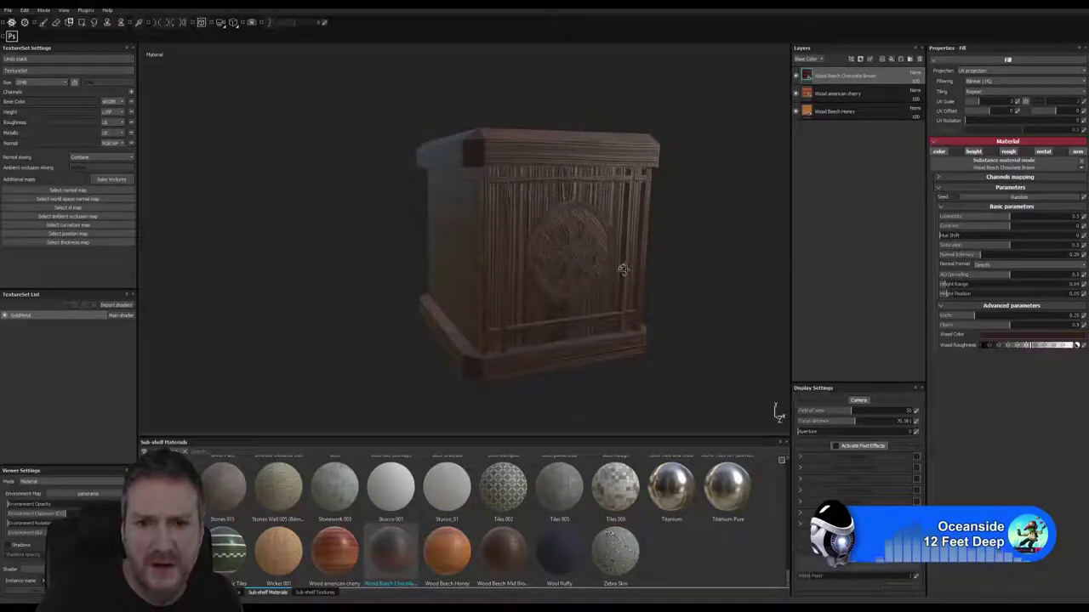
right_click(845, 77)
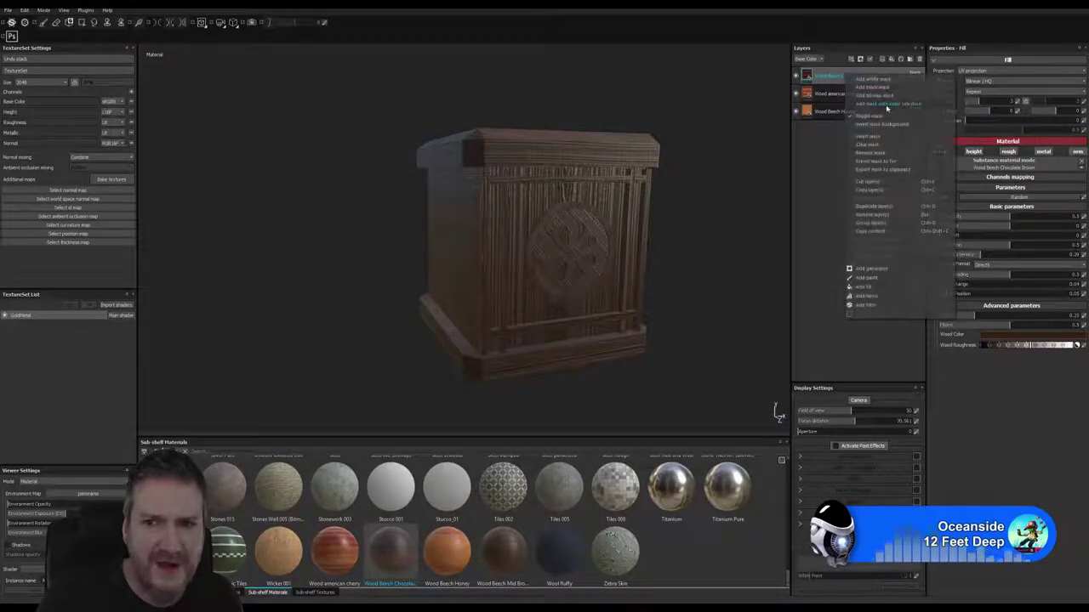
click(876, 105)
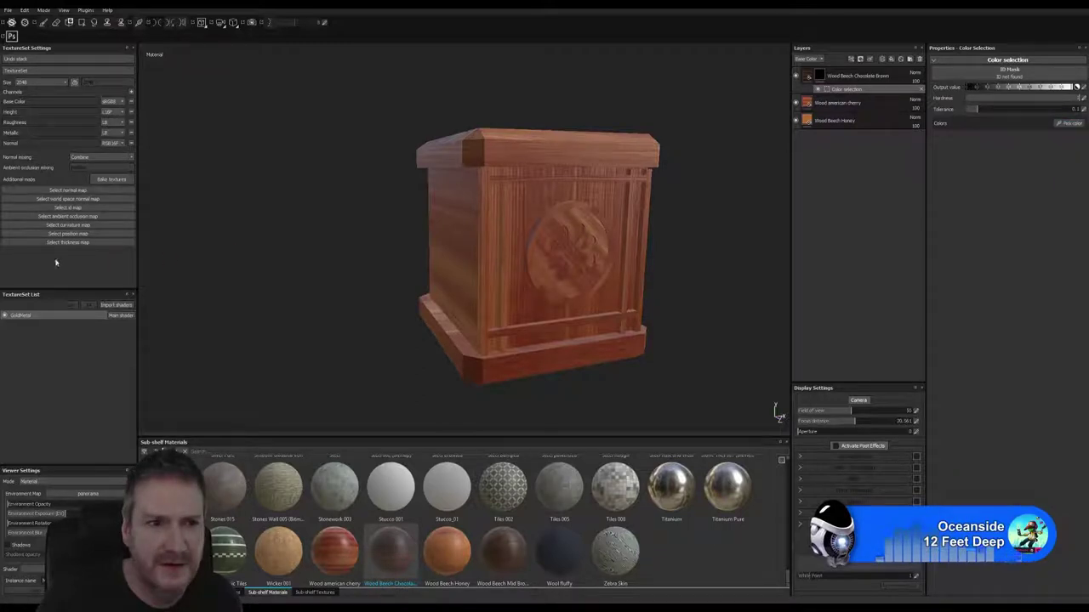
click(90, 208)
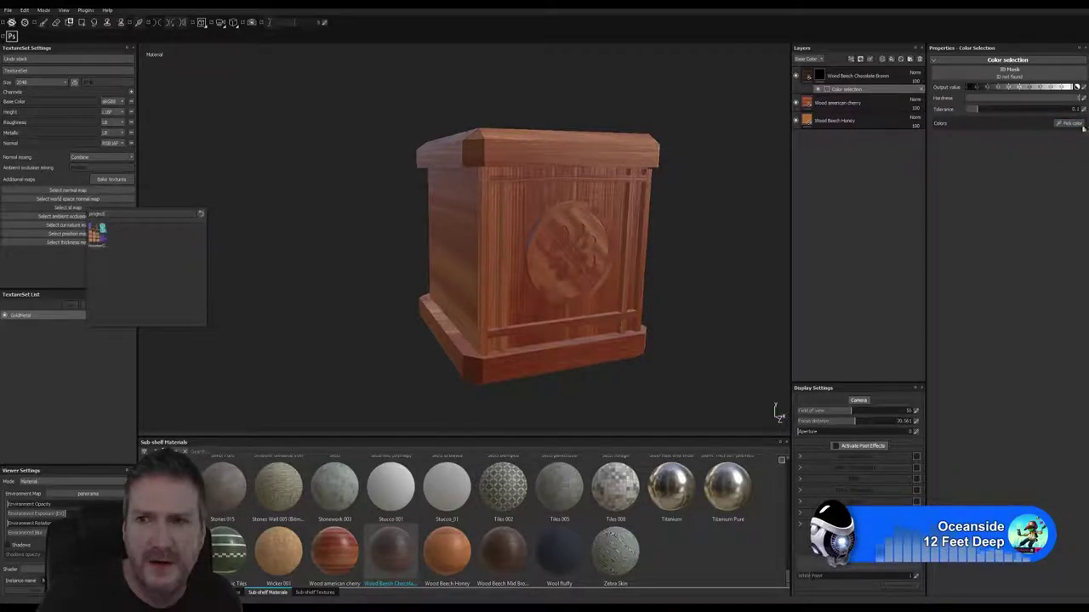
click(1068, 124)
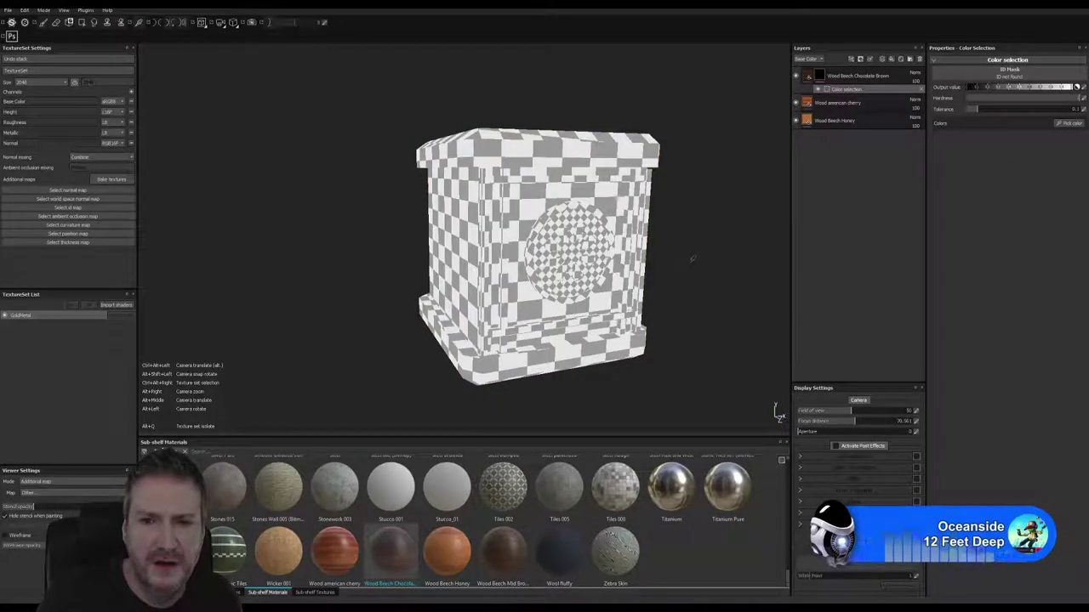
key(m)
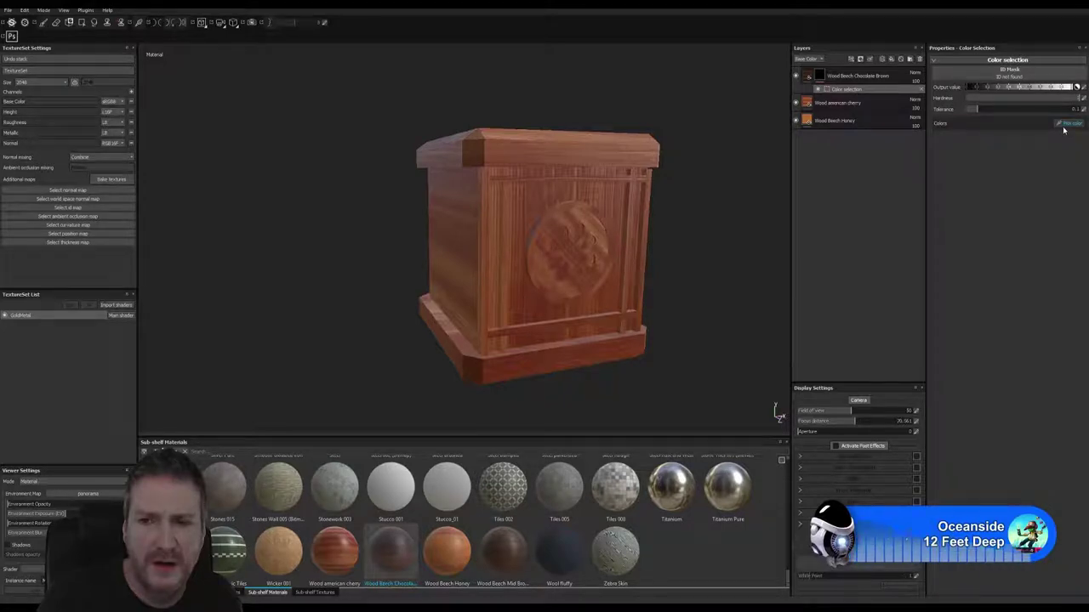
Assign the project's WoodenCornerBox ID texture as the ID map and mask the Wood Beech Chocolate Brown layer to the purple areas
click(85, 215)
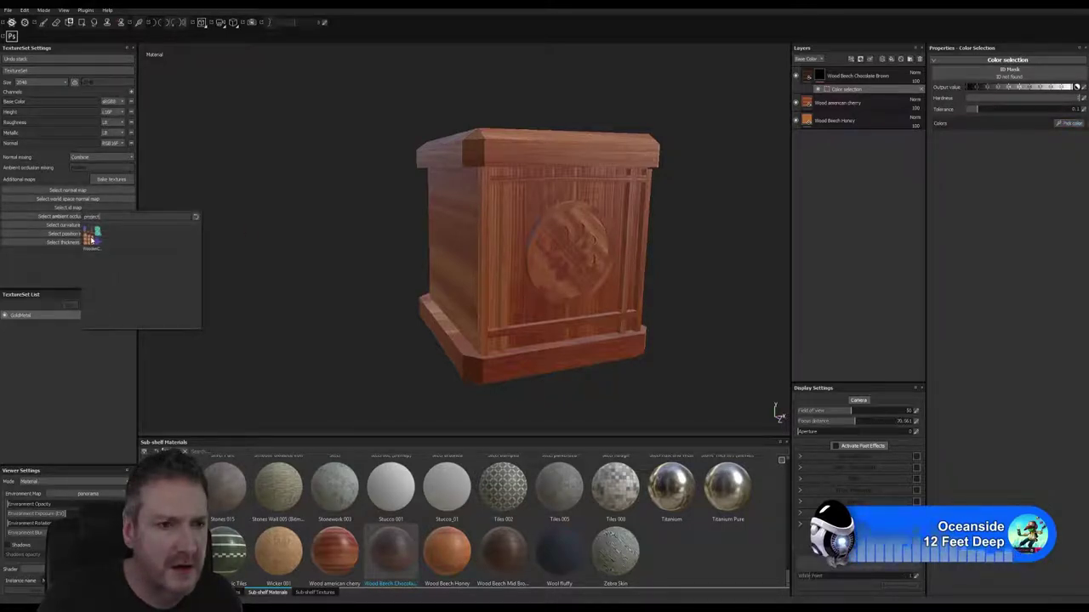
click(91, 239)
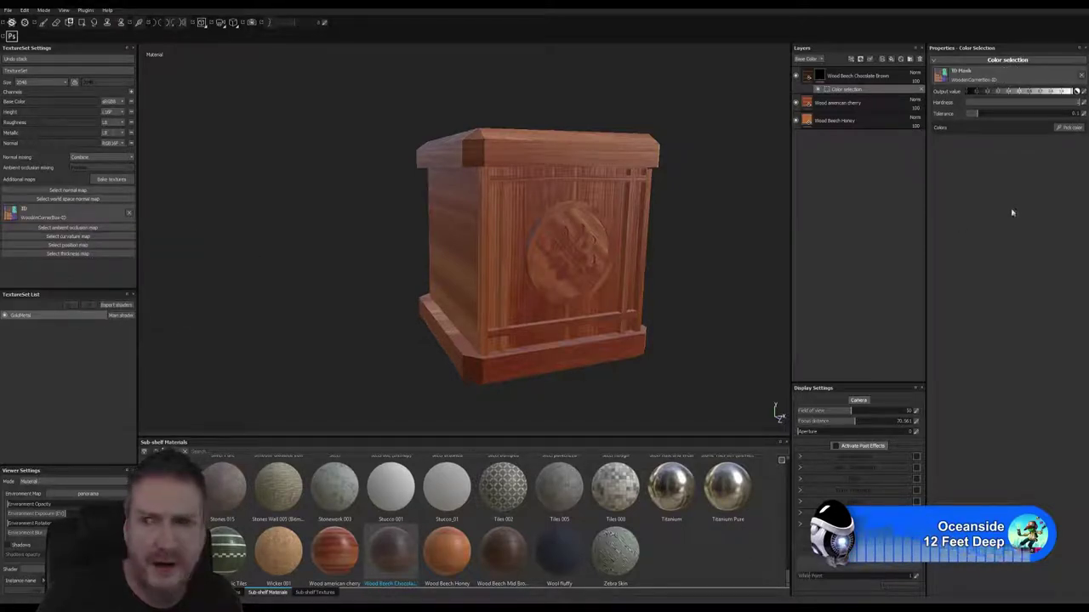
click(1069, 128)
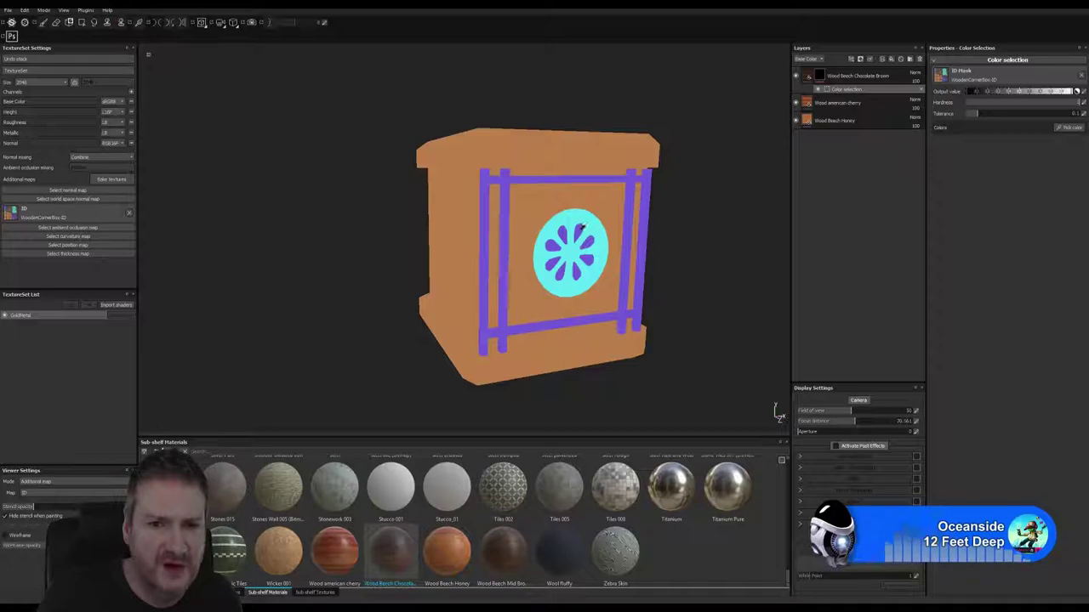
click(574, 233)
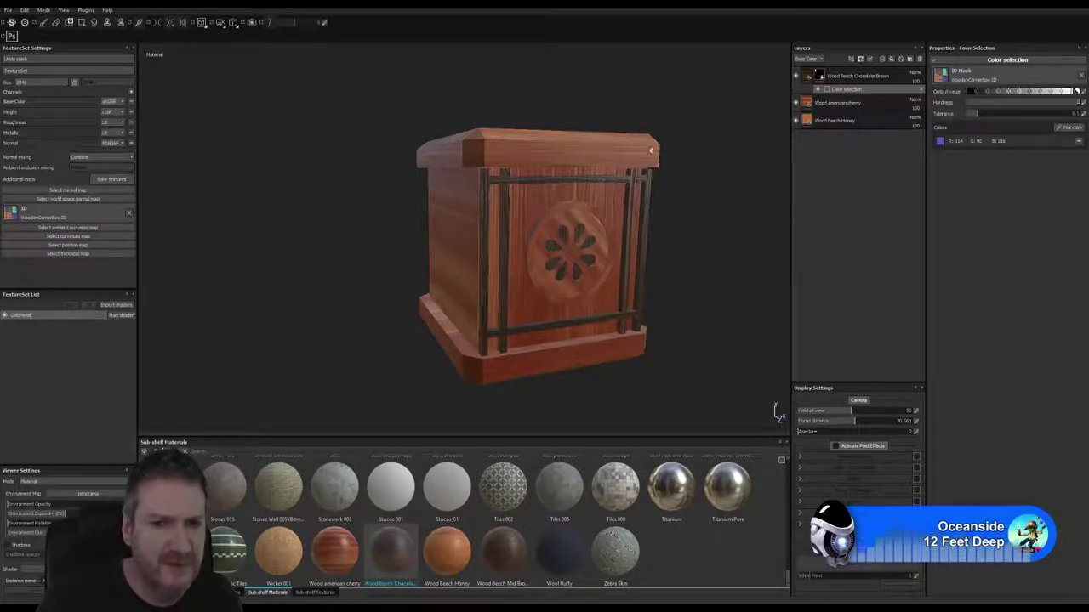
alt+drag(621, 201, 645, 264)
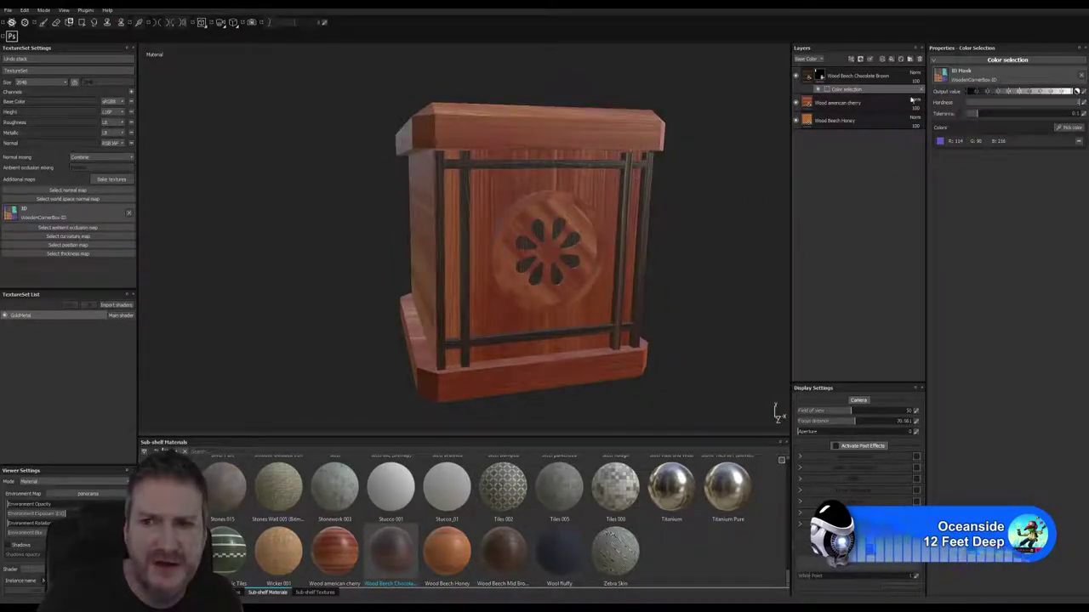
Disable the height channel of the Wood Beech Chocolate Brown layer and set its normal intensity to 0.24
click(806, 76)
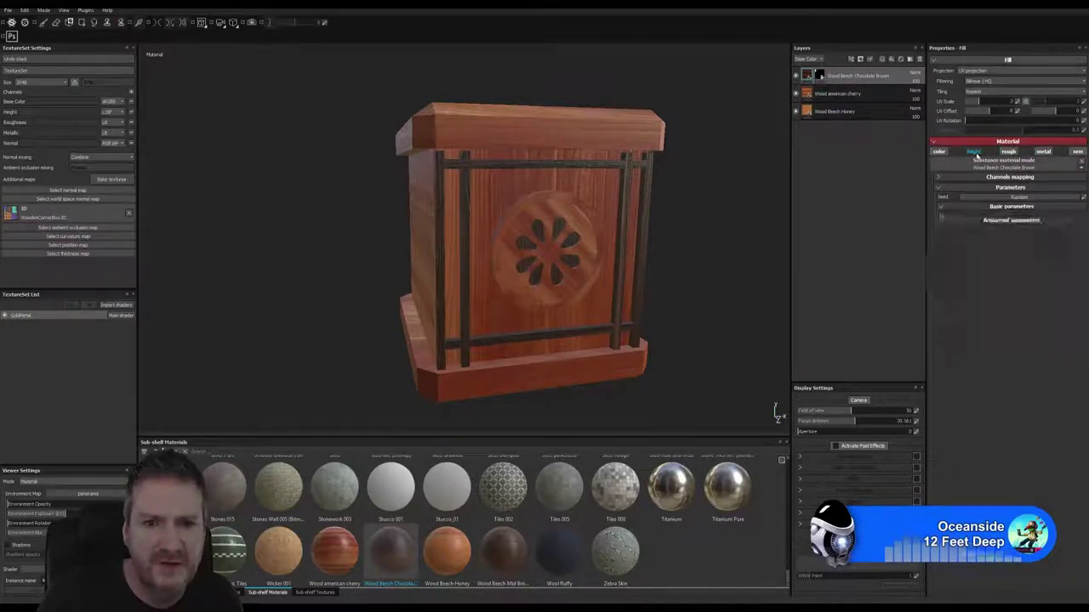
alt+drag(732, 245, 651, 243)
alt+right_drag(651, 243, 806, 254)
alt+drag(723, 242, 732, 263)
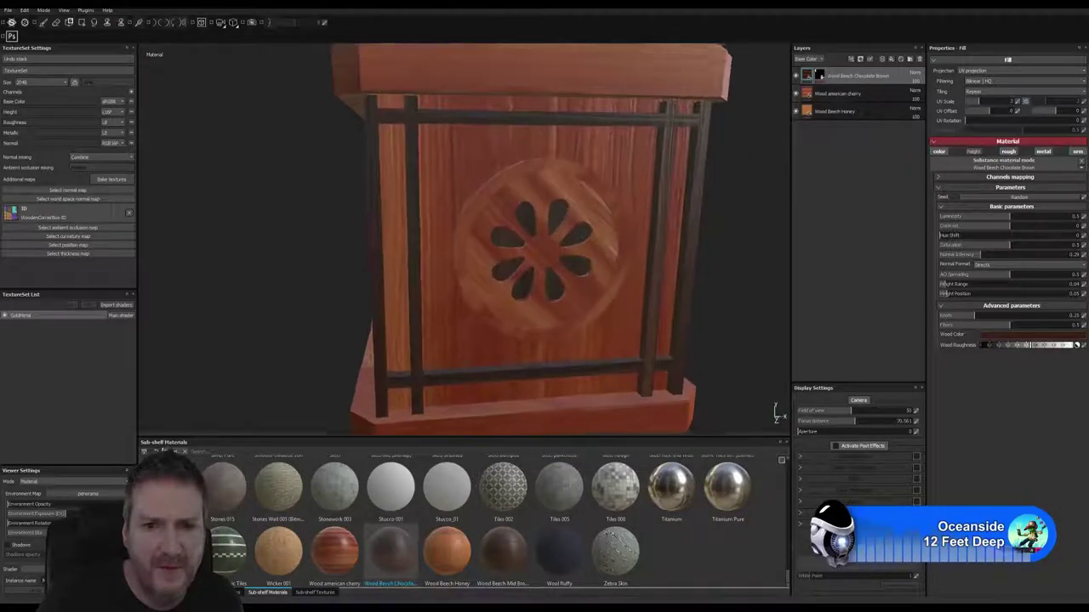
mouse_move(777, 414)
alt+mouse_down()
mouse_move(771, 348)
mouse_move(777, 412)
alt+mouse_up()
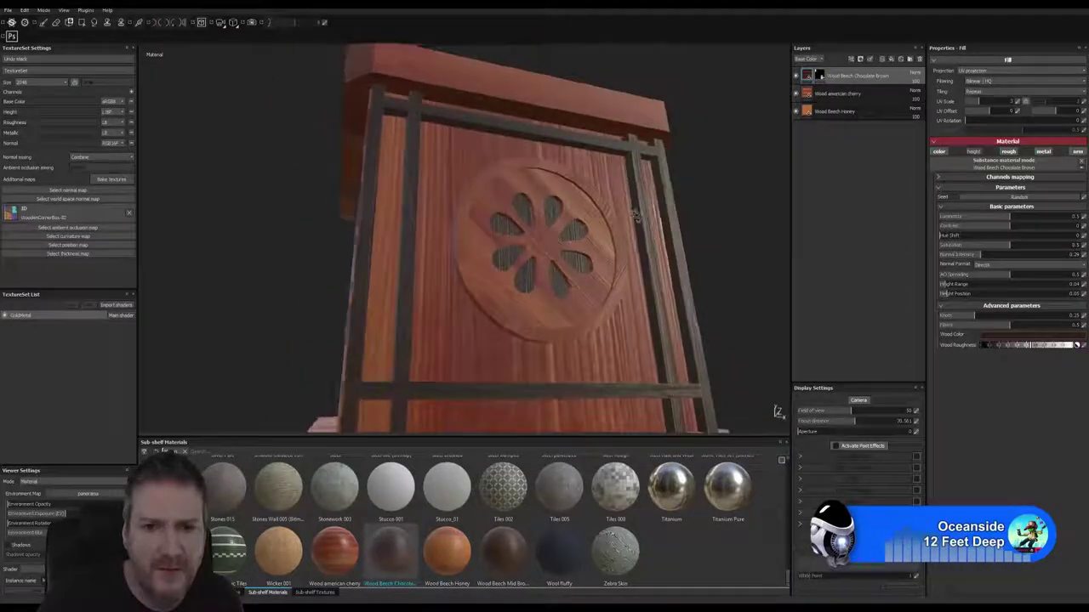
alt+drag(635, 216, 634, 240)
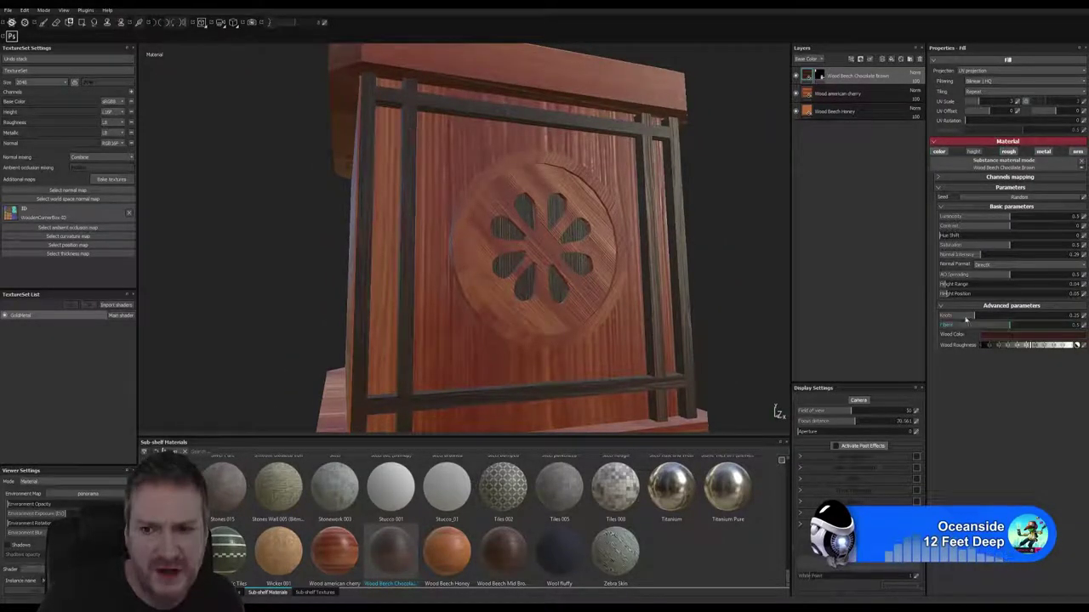
click(973, 256)
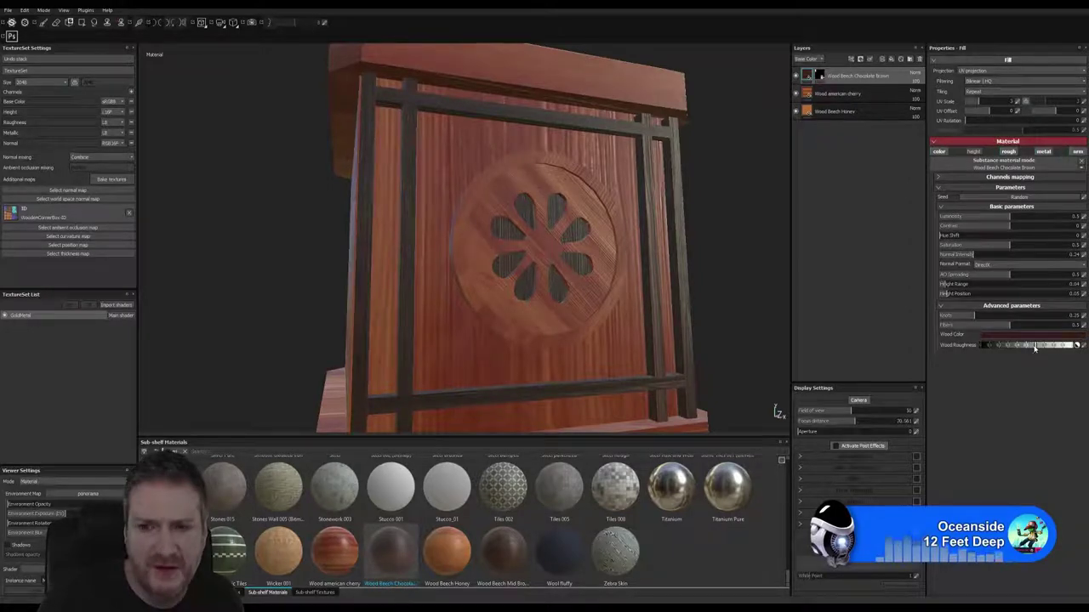
alt+drag(712, 272, 655, 347)
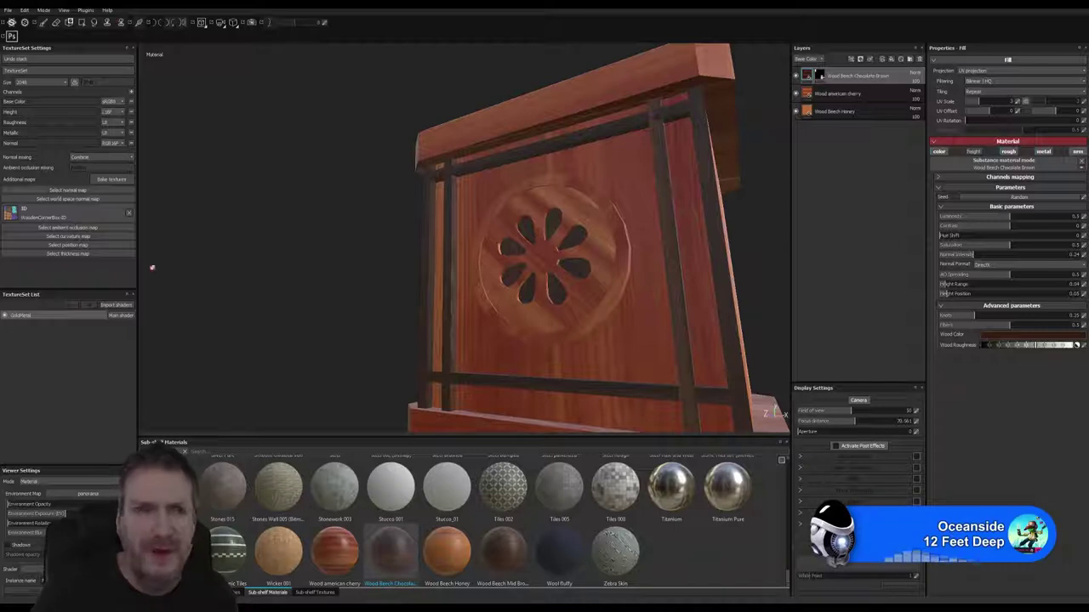
click(12, 218)
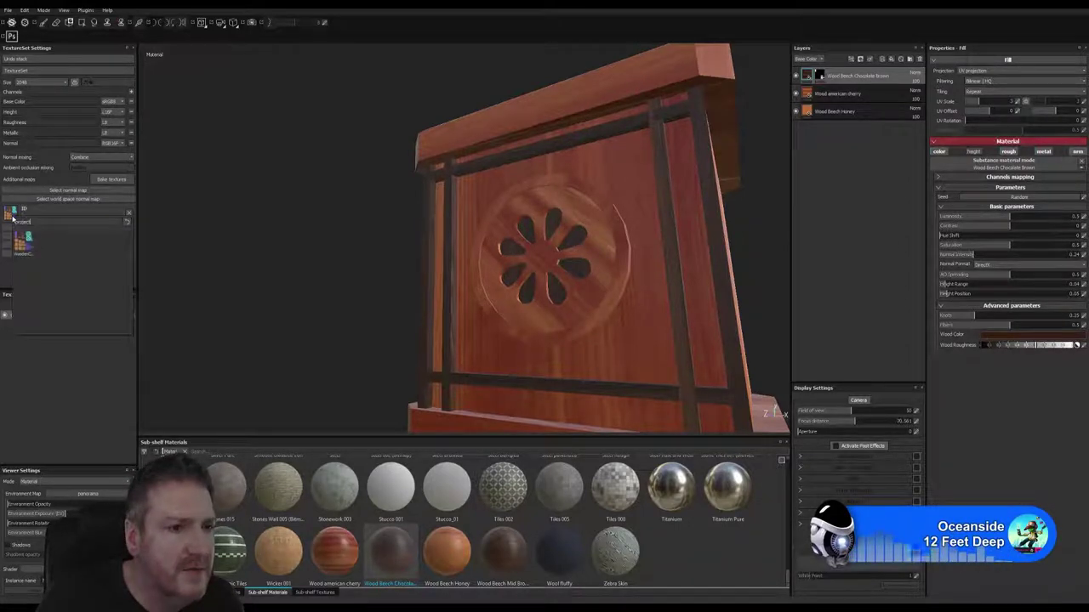
mouse_move(29, 247)
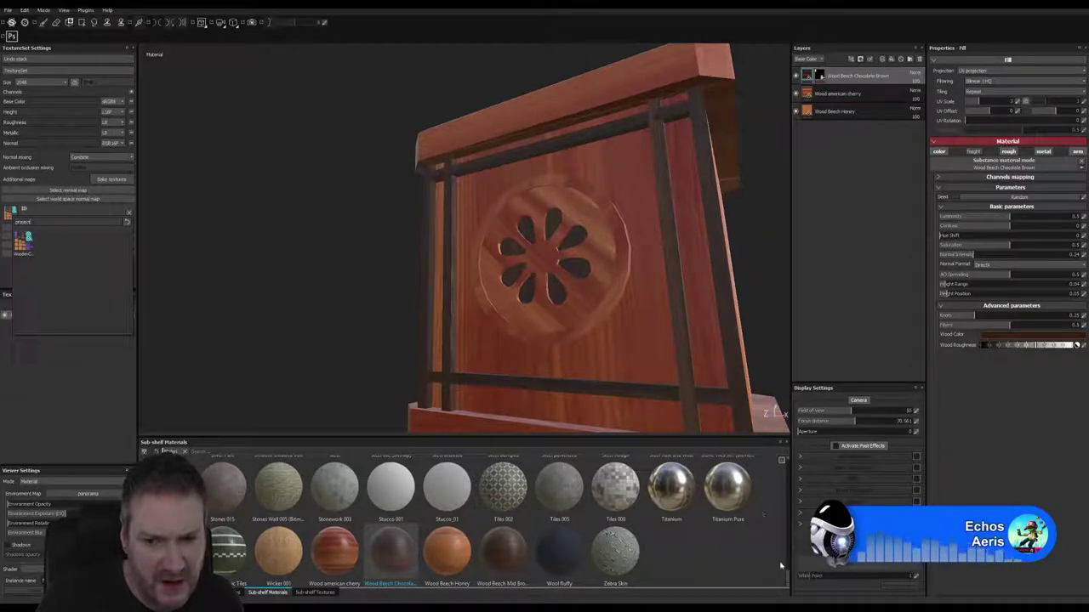
Add the Metallic Paint material as a new layer above Wood Beech Chocolate Brown
drag(789, 583, 801, 538)
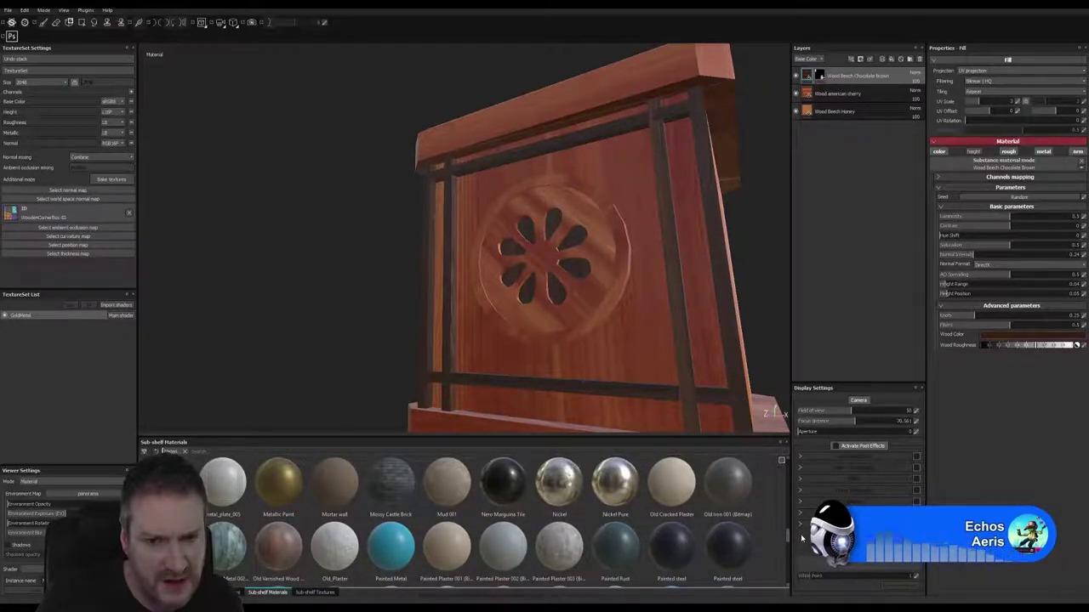
drag(801, 538, 801, 539)
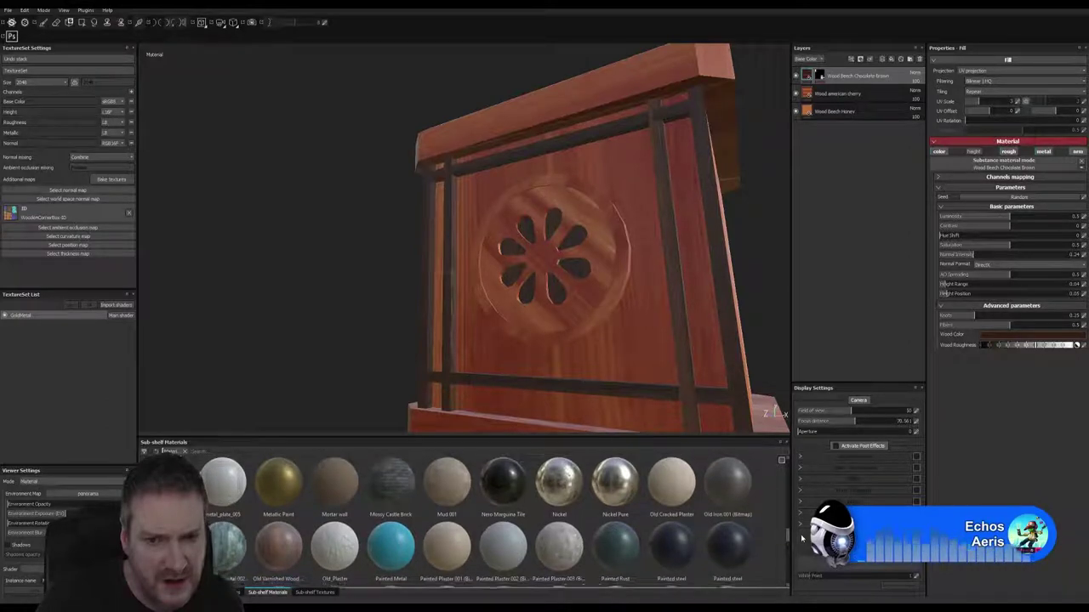
mouse_move(282, 491)
mouse_down()
mouse_move(485, 434)
mouse_move(869, 88)
mouse_move(867, 68)
mouse_move(859, 75)
mouse_up()
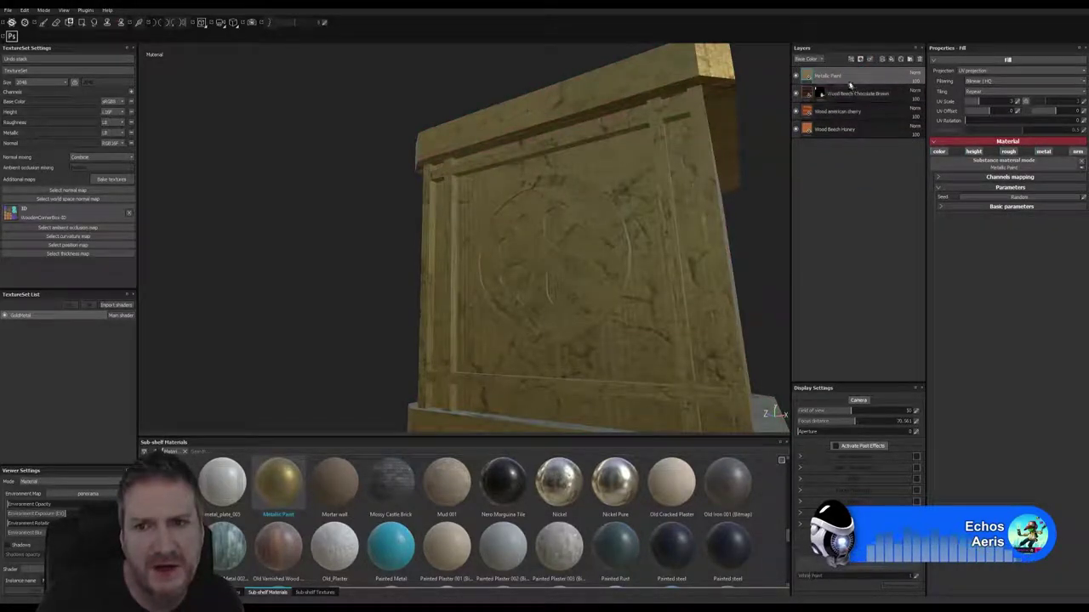
Add a color-selection mask to the Metallic Paint layer and restrict it to the cyan area of the round emblem
right_click(847, 77)
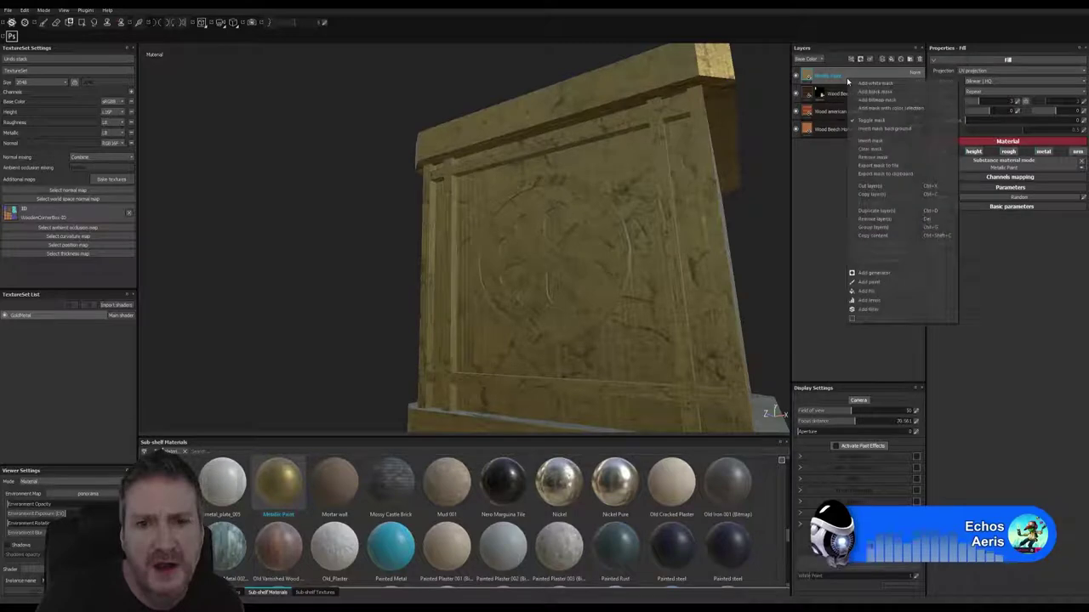
click(890, 108)
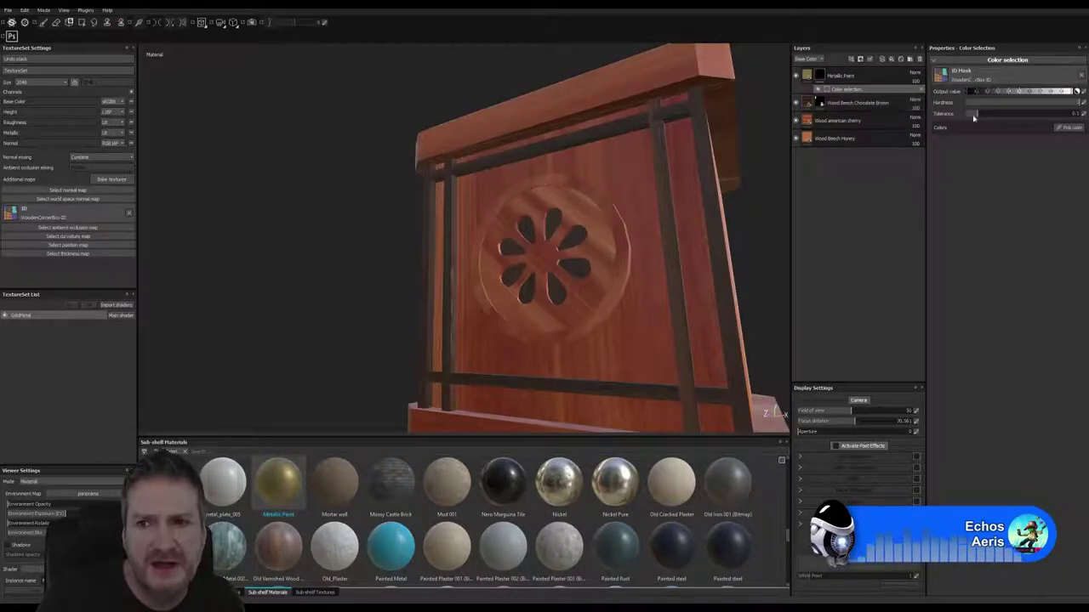
click(1061, 129)
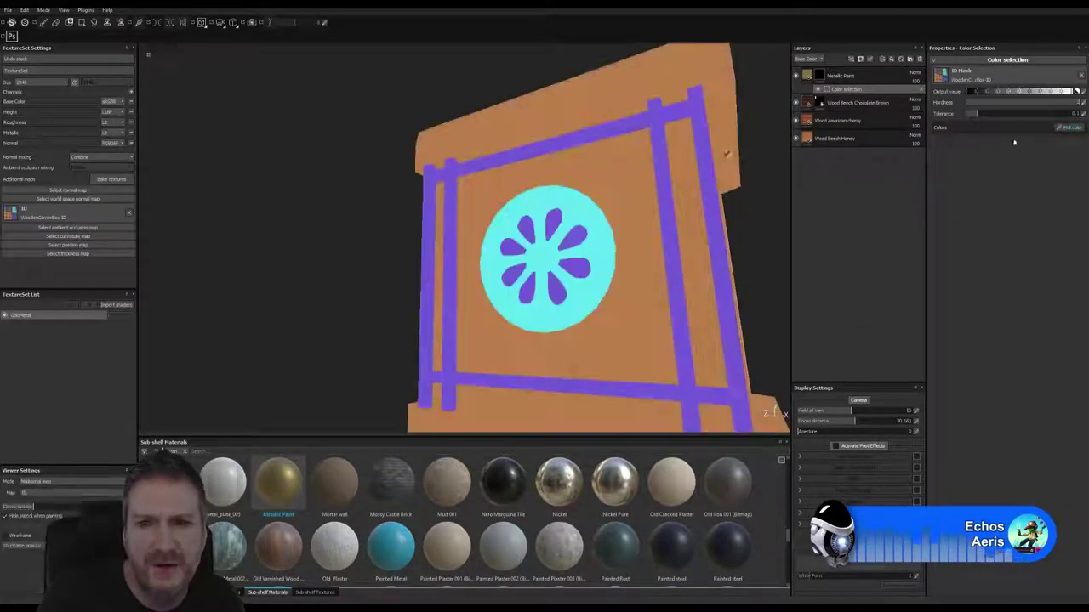
click(589, 202)
alt+drag(365, 213, 222, 254)
alt+drag(309, 239, 445, 257)
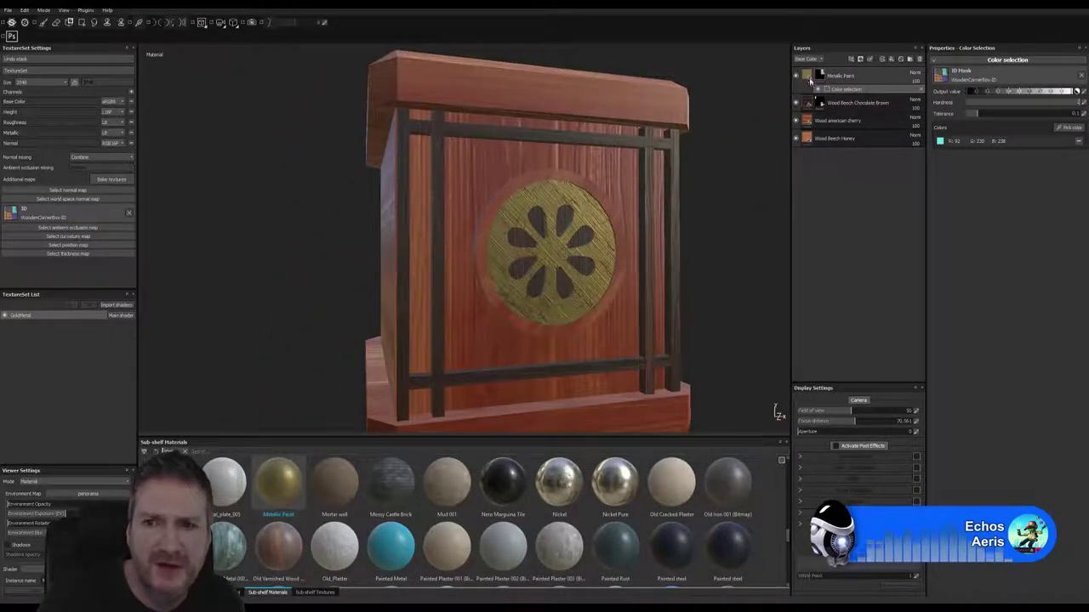
Set the Metallic Paint layer's height position to 0.09 and its normal intensity to 0.2
click(808, 78)
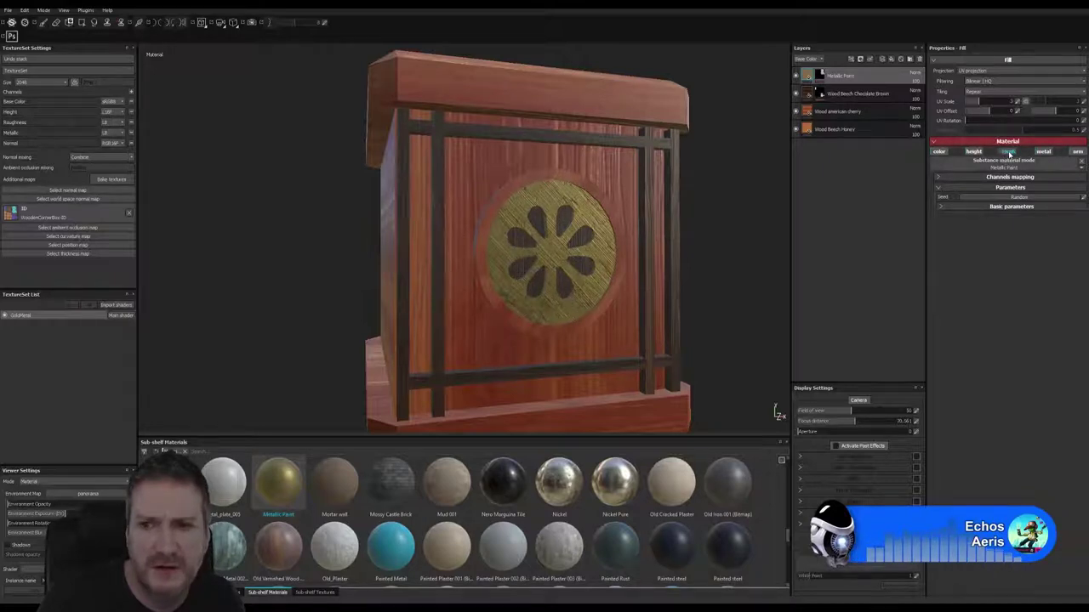
click(941, 206)
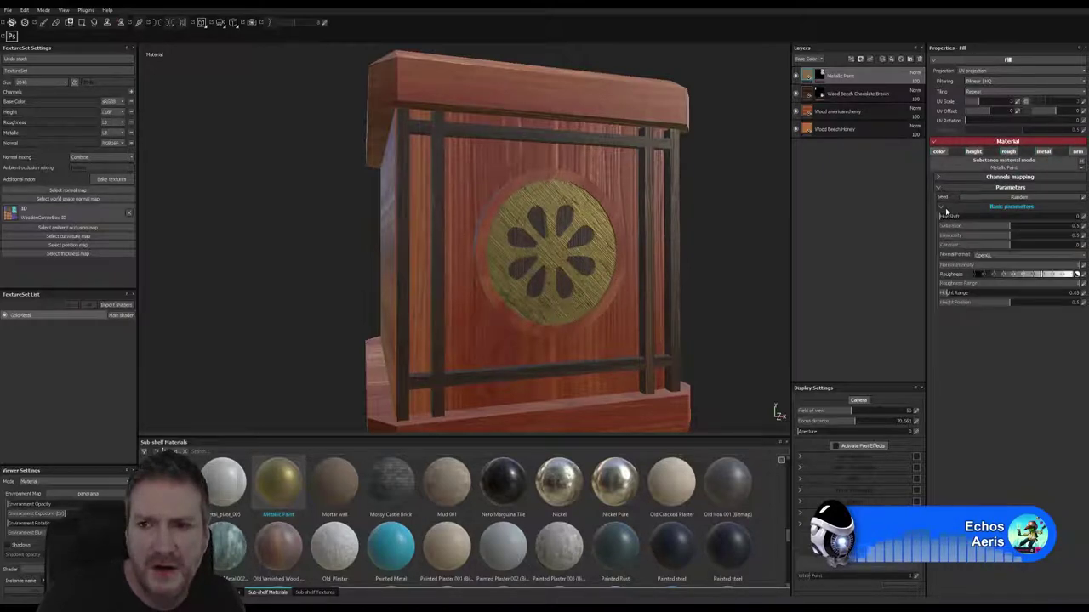
click(953, 308)
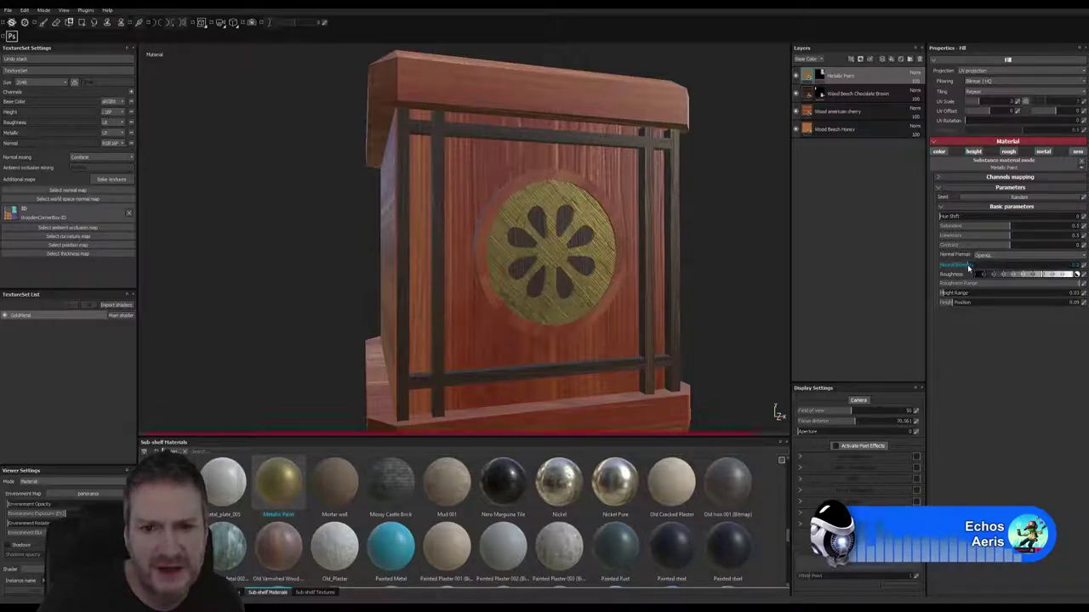
alt+drag(693, 260, 665, 267)
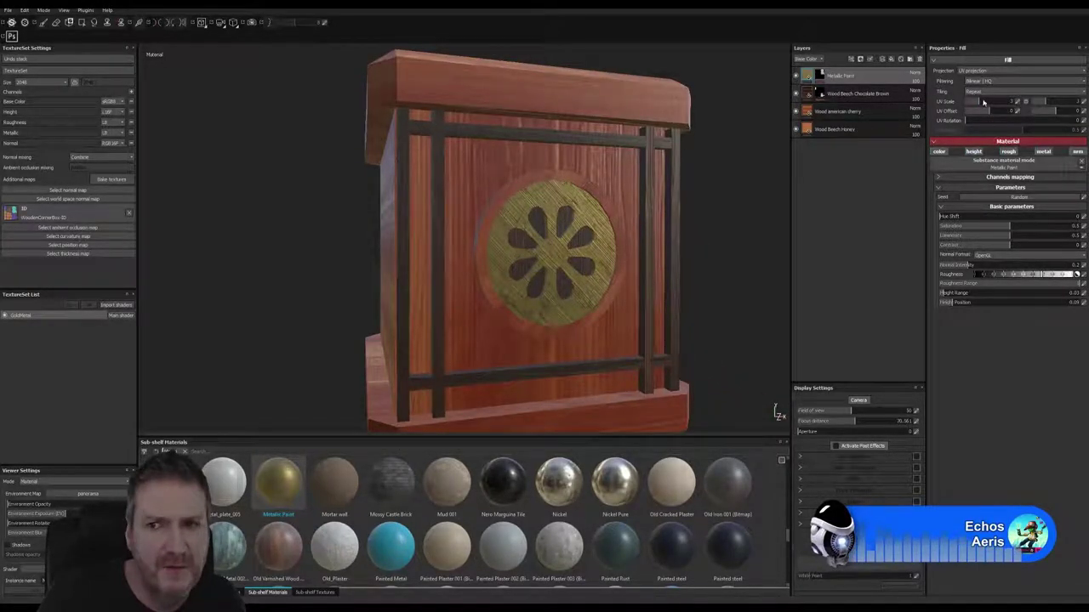
Set the Metallic Paint layer's UV scale to 1 in both directions and check the emblem from another angle
double_click(1019, 102)
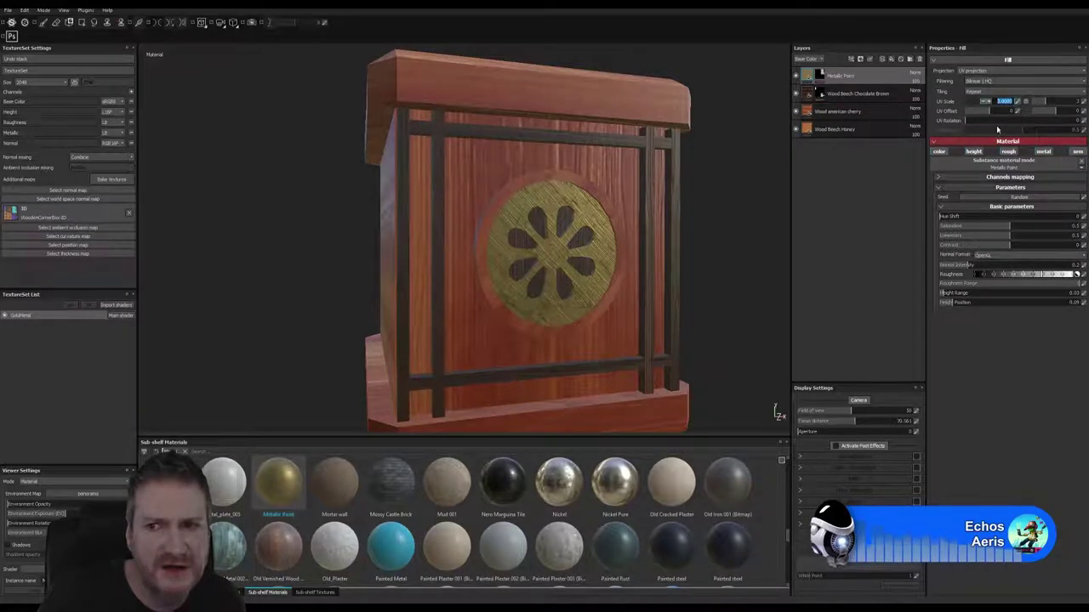
key(Return)
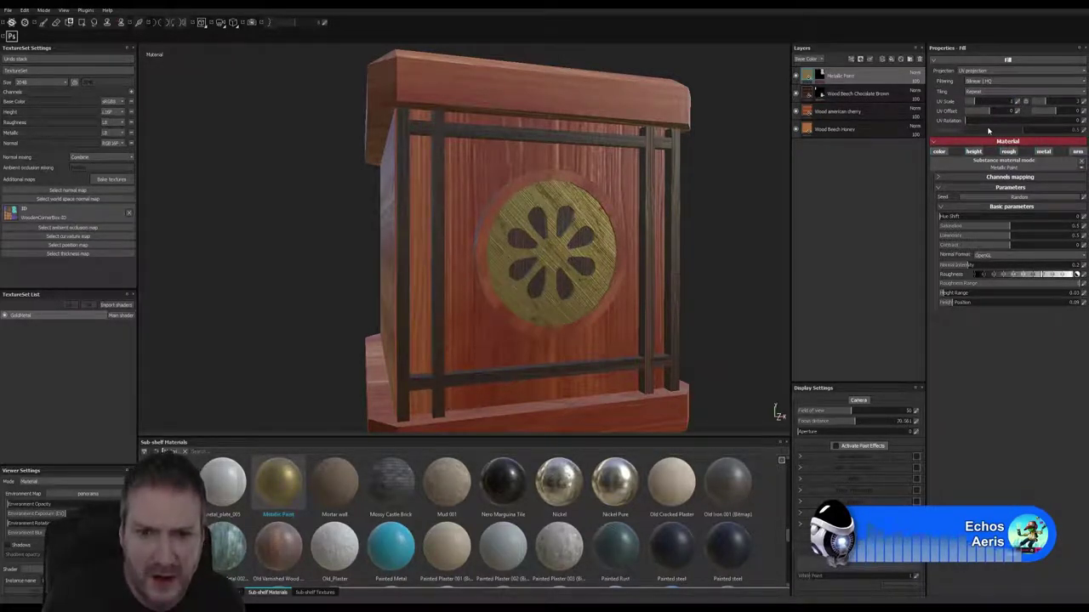
double_click(1078, 101)
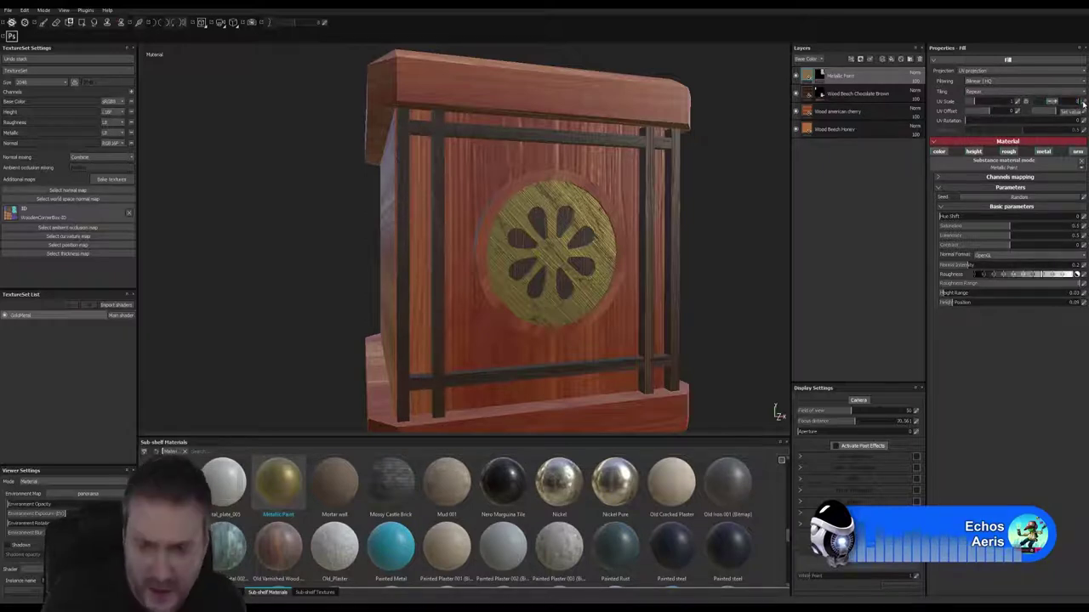
key(Return)
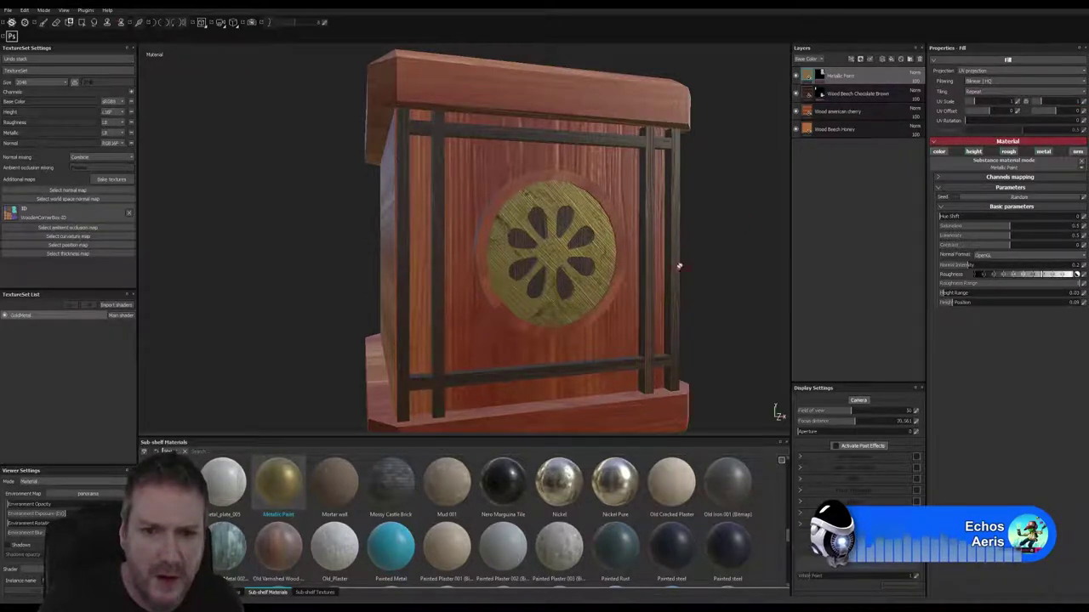
alt+drag(680, 267, 560, 318)
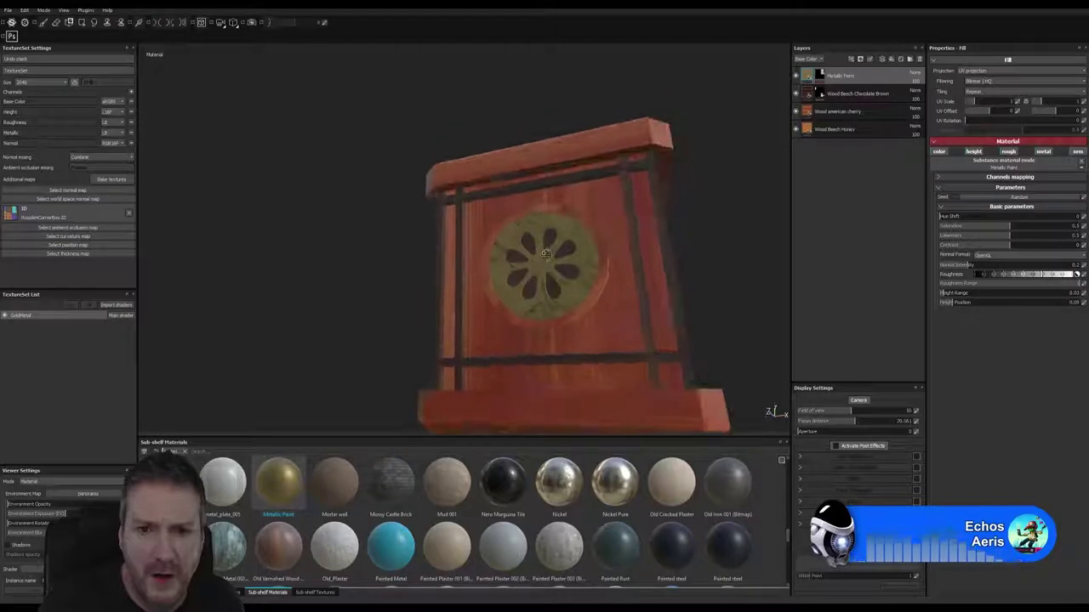
Examine the gold emblem, dark wood strips and side faces of the box from several angles and distances
alt+drag(655, 282, 561, 232)
alt+drag(454, 259, 425, 185)
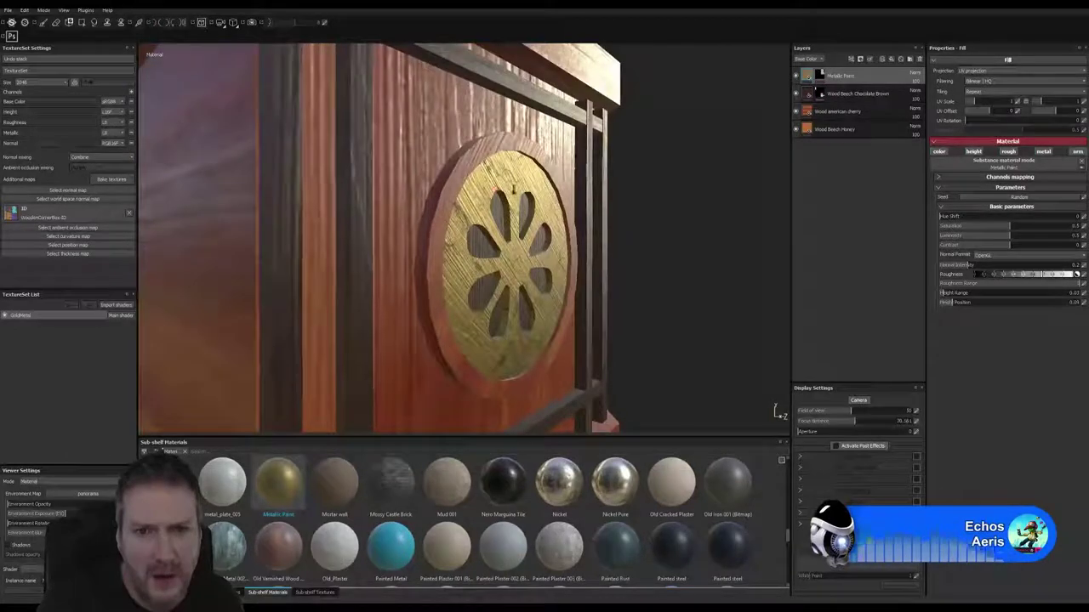
alt+right_drag(425, 185, 208, 279)
alt+drag(578, 128, 484, 61)
alt+drag(442, 208, 545, 194)
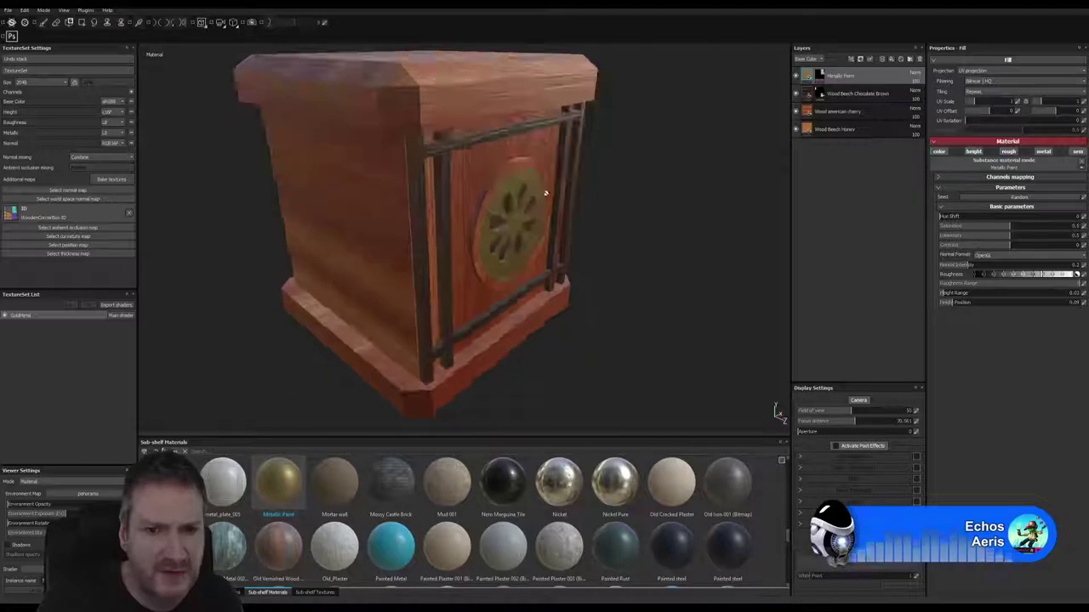
alt+drag(518, 148, 467, 166)
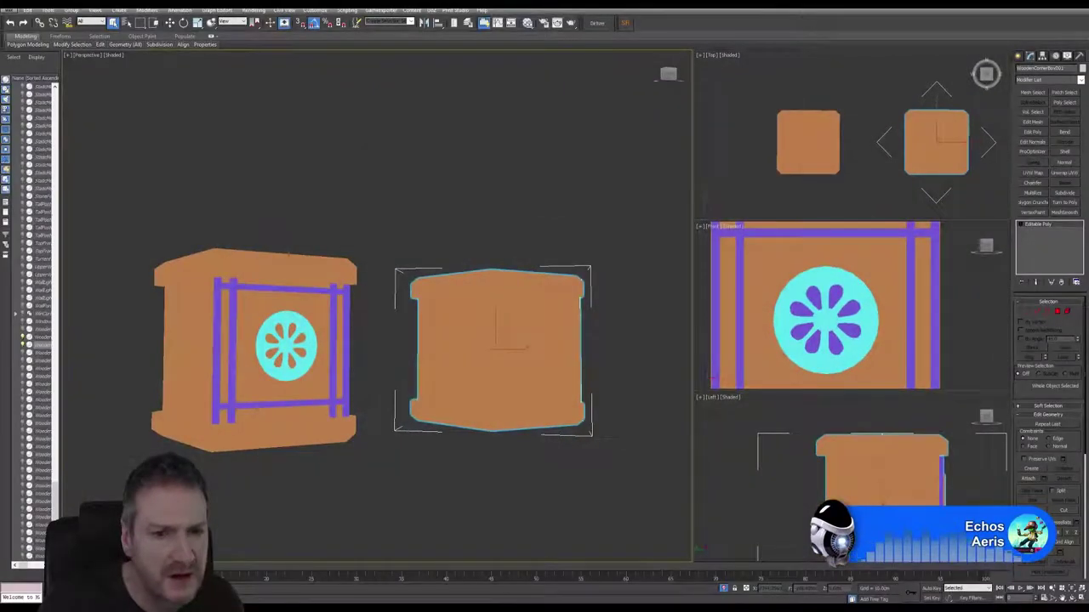
Switch to 3ds Max and check which parts of the left box's front are separate objects, including the inset panel
click(296, 299)
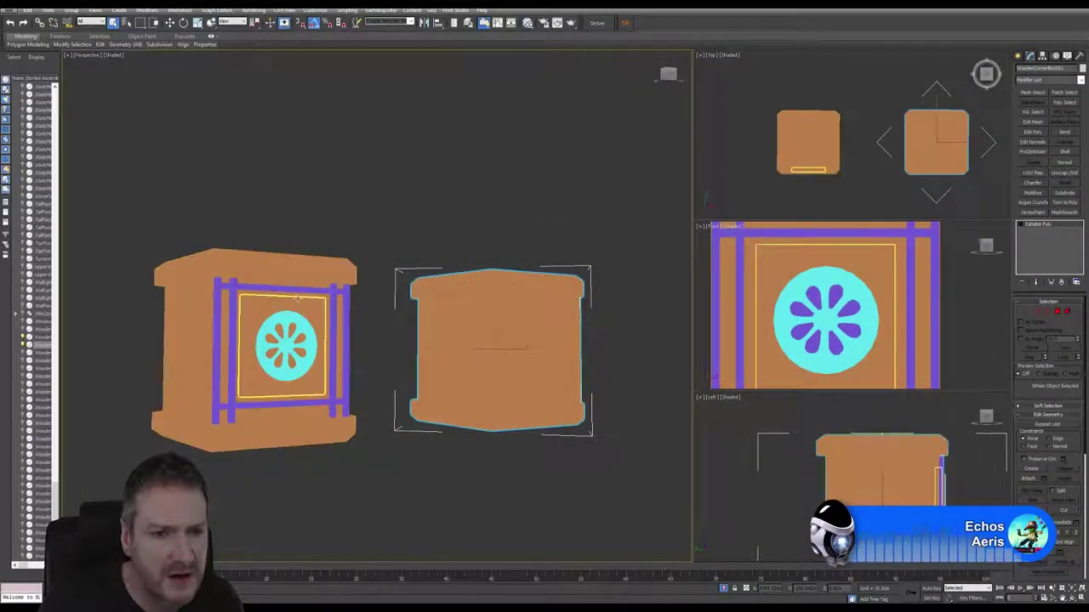
click(294, 306)
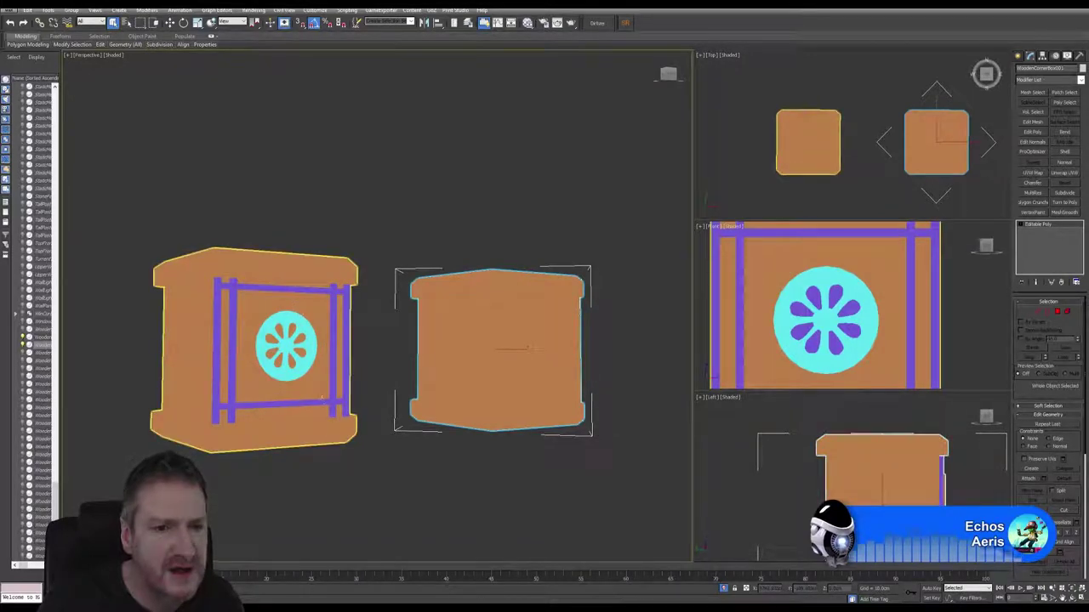
click(296, 303)
click(324, 455)
click(301, 301)
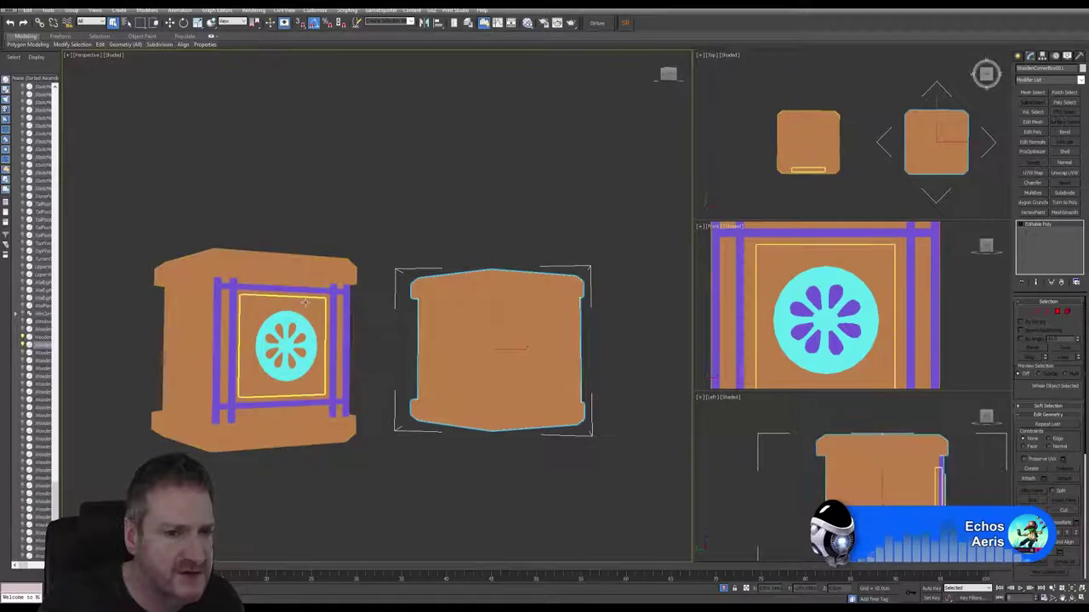
click(562, 271)
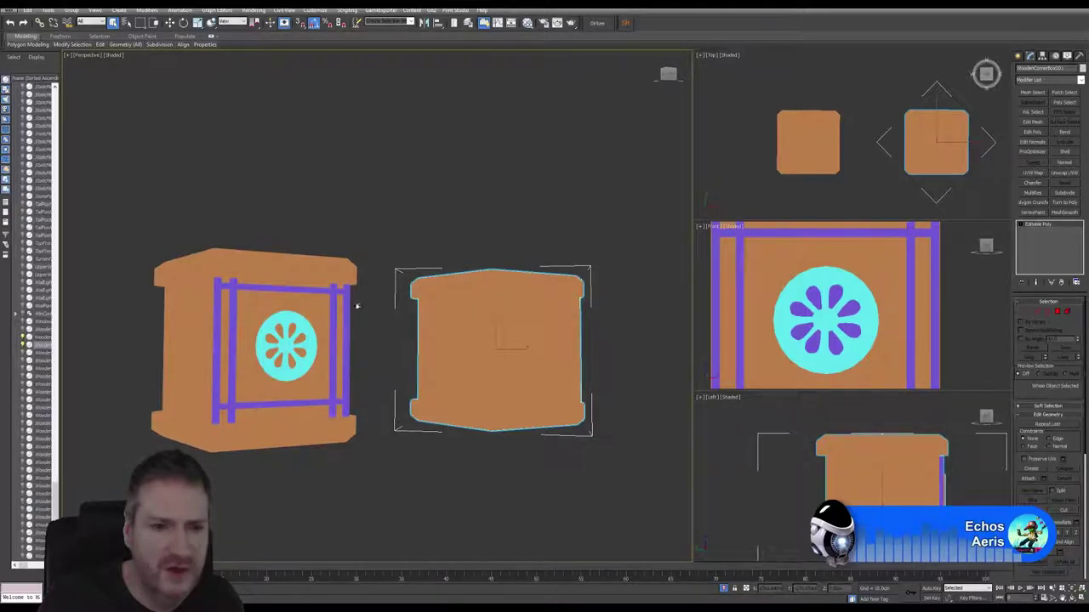
Try attaching the inset front panel to the left box with Match Material IDs to Material, and undo back past the attachment
click(298, 263)
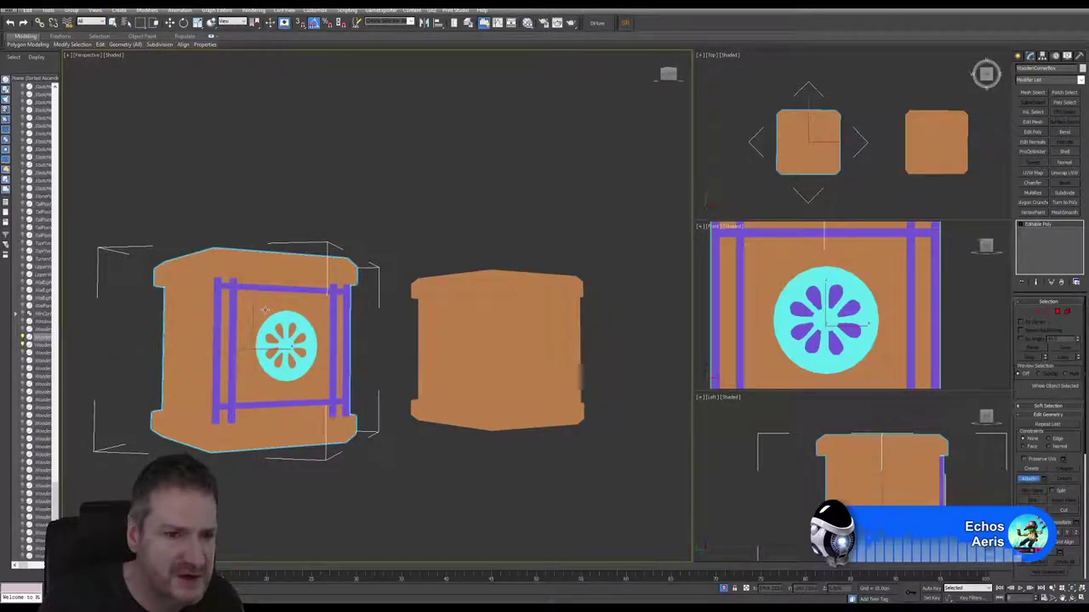
click(579, 375)
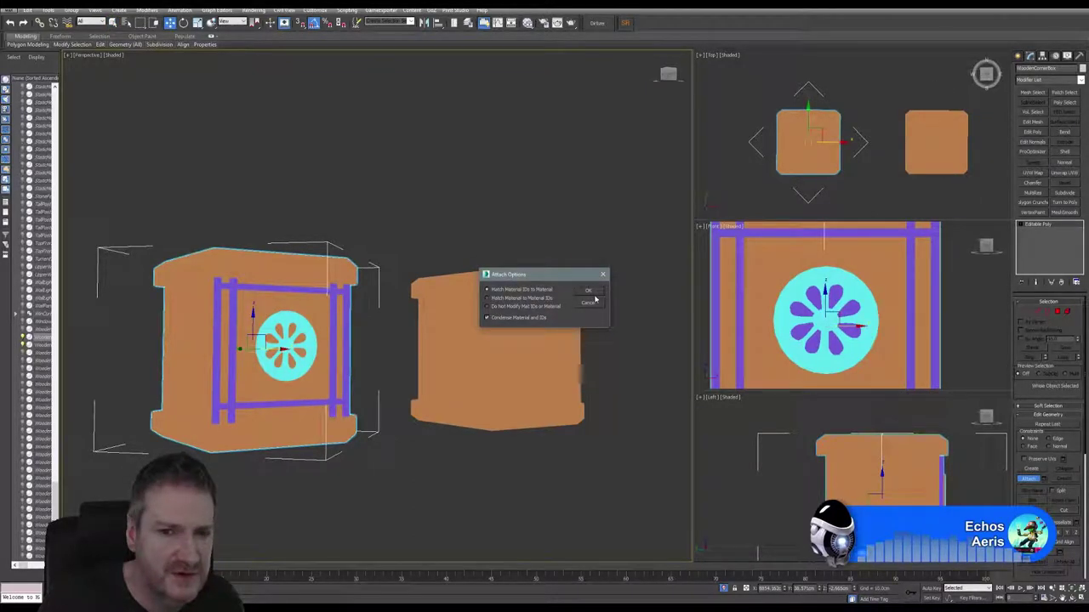
click(590, 292)
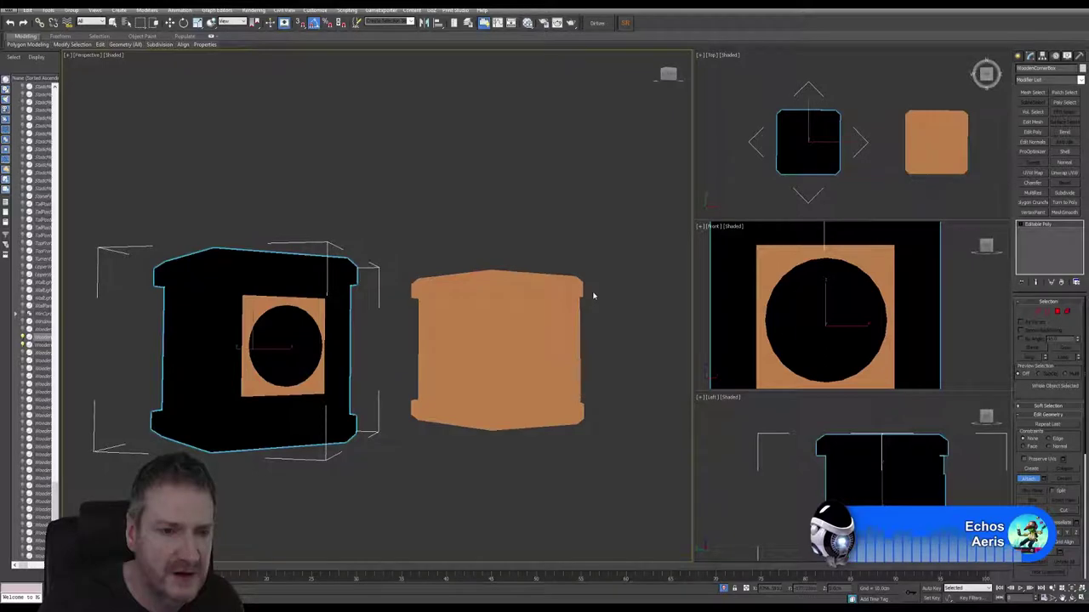
click(11, 23)
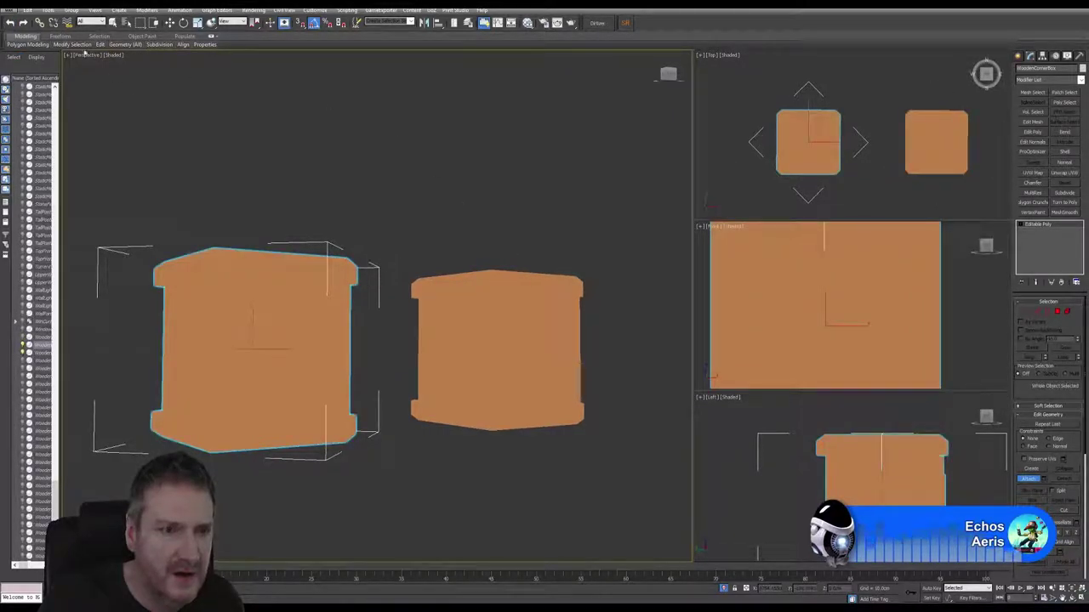
click(11, 23)
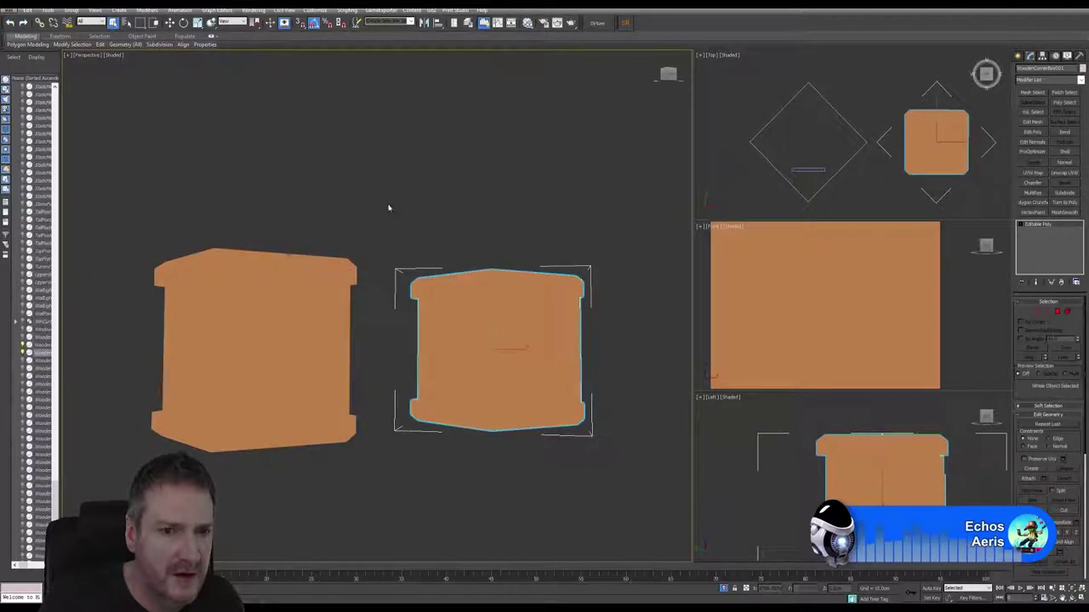
Attach the inset front panel to the left box, matching material IDs to material
middle_drag(392, 210, 406, 238)
click(279, 387)
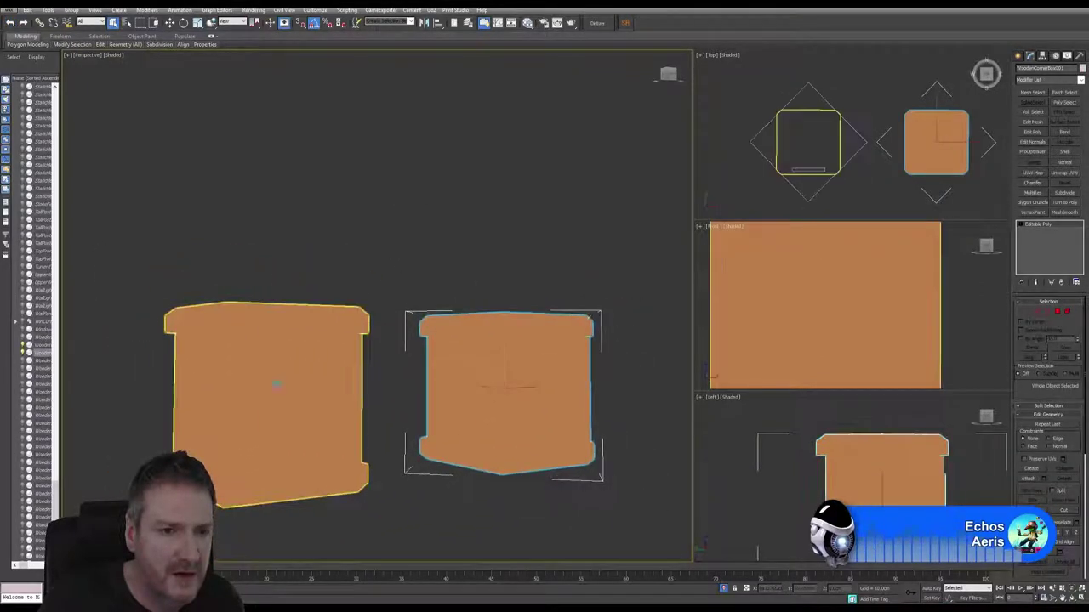
click(1030, 480)
click(502, 387)
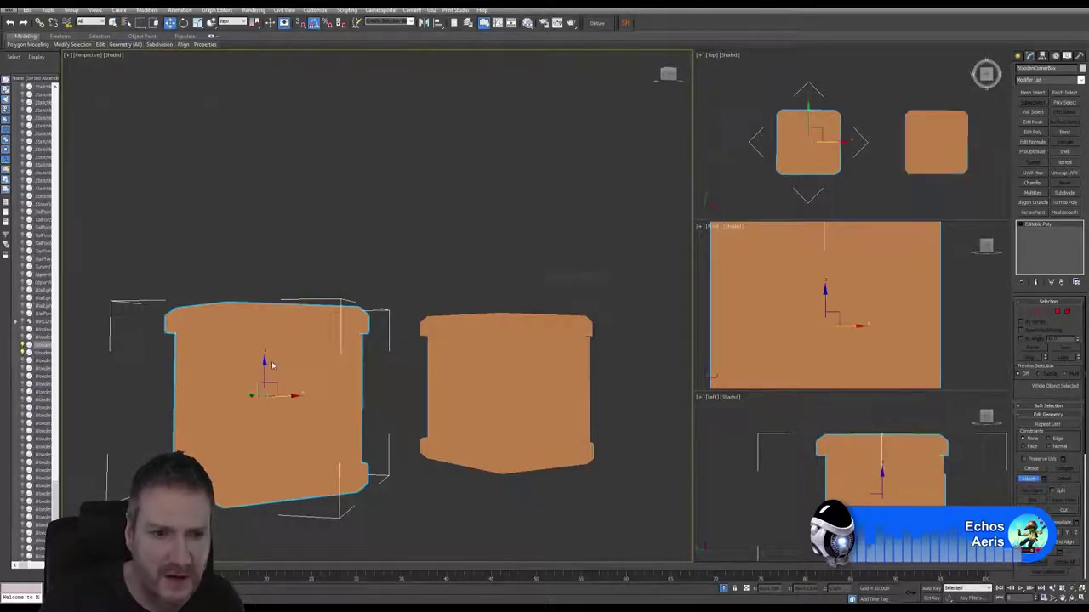
click(590, 291)
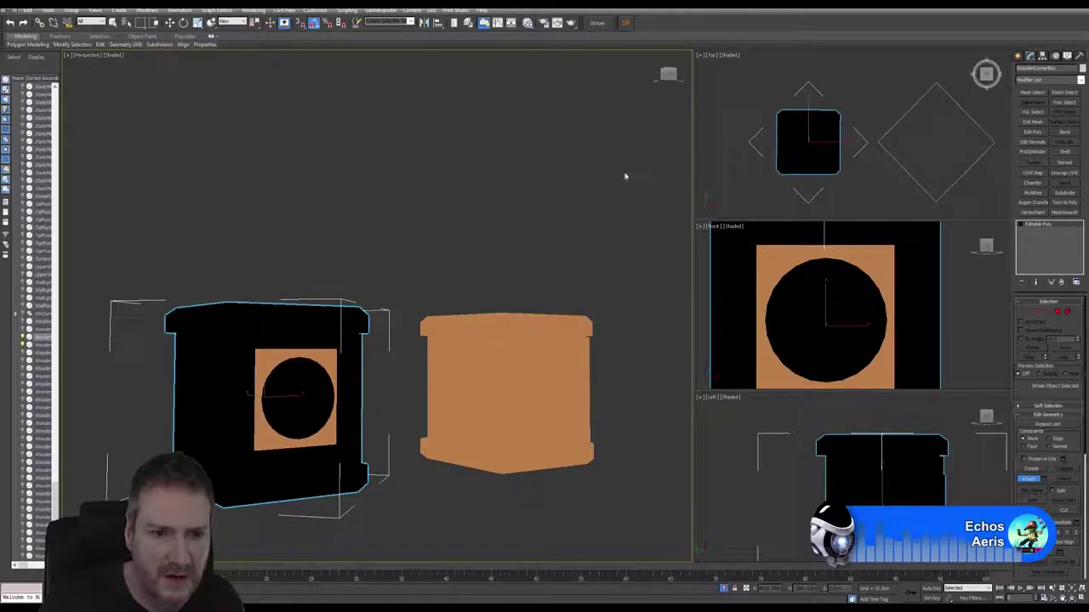
Assign the GoldMetal material to the selected left box in the Slate Material Editor and close the editor
click(542, 23)
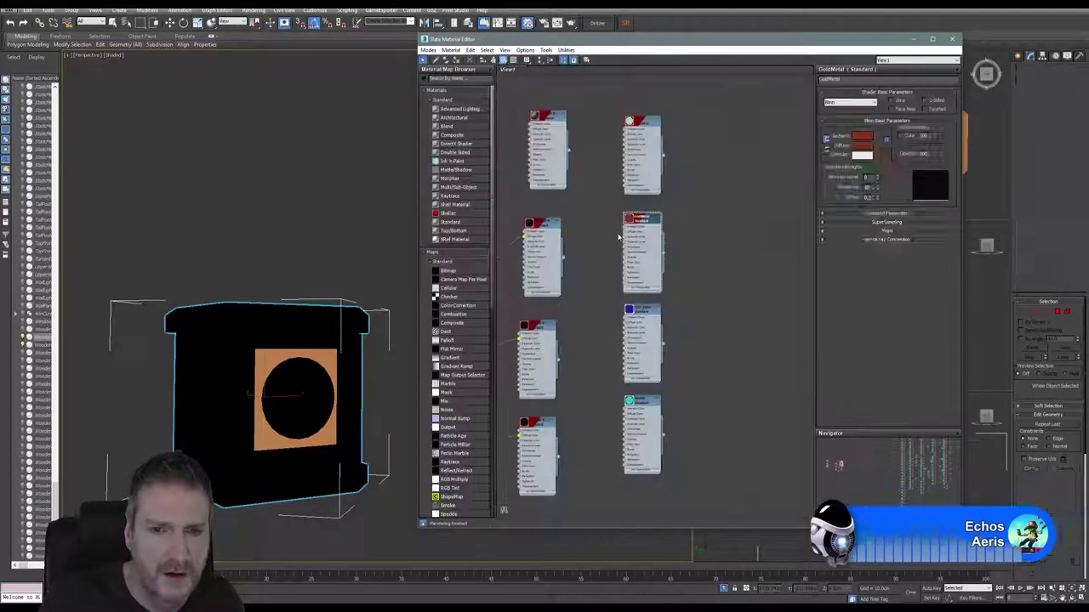
right_click(644, 221)
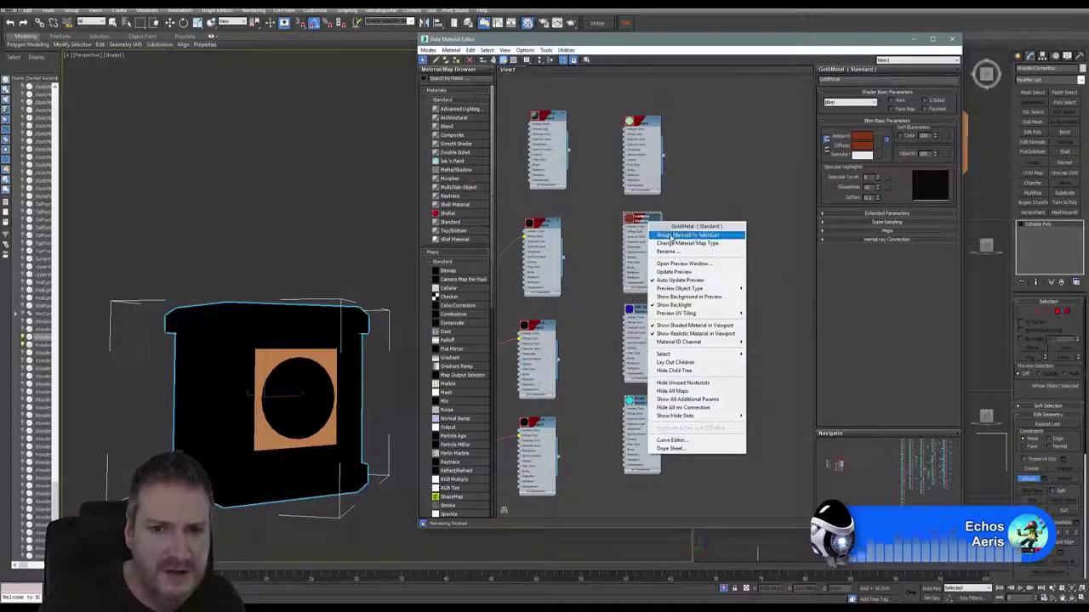
click(671, 239)
click(954, 40)
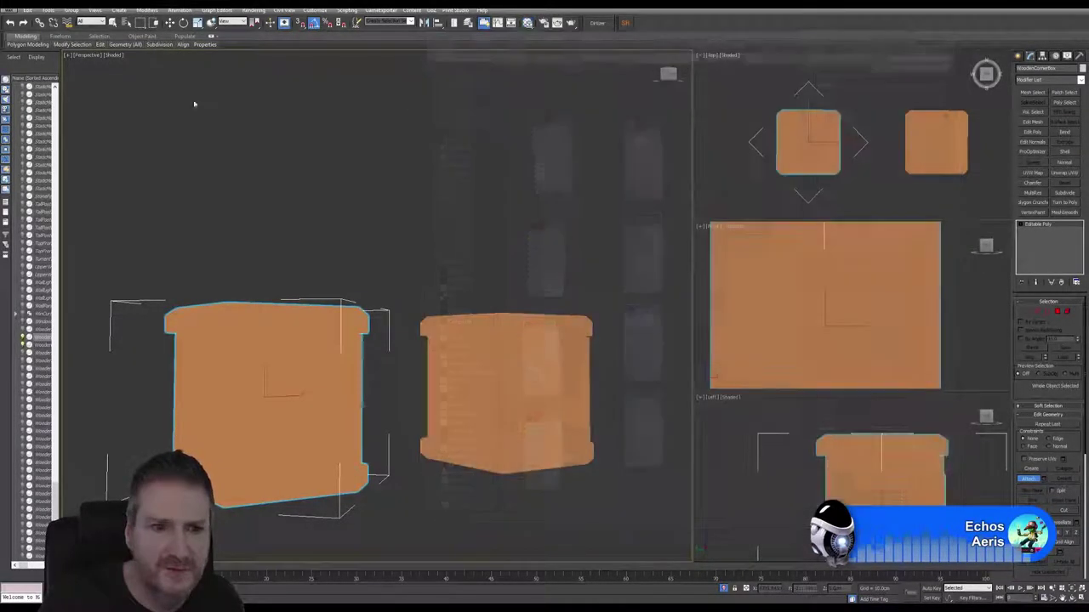
Export the left box in FBX format, replacing the existing file in the WoodenCornerBox folder
click(12, 8)
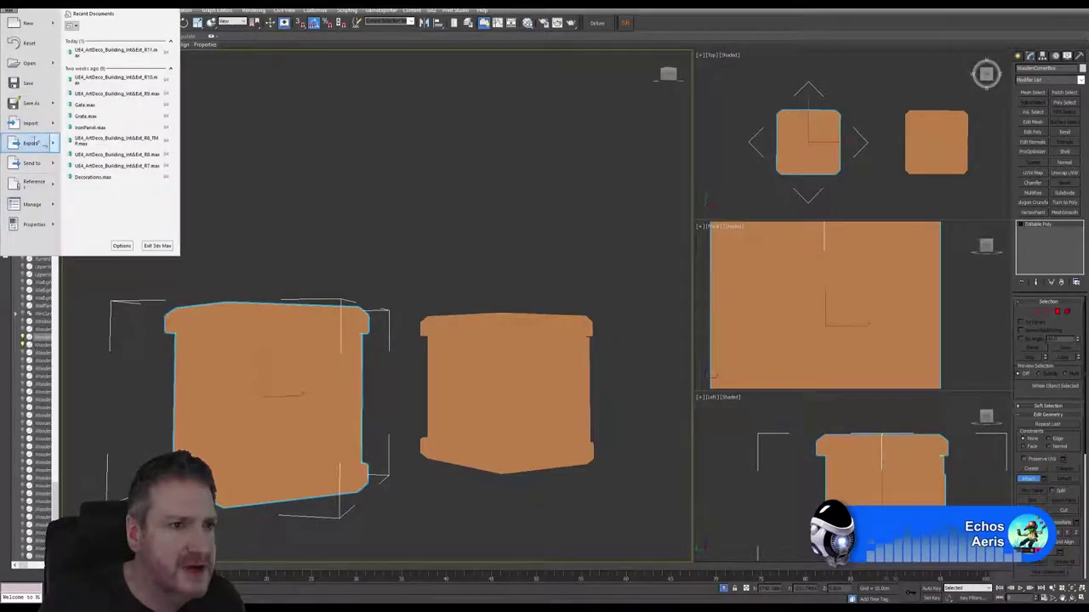
mouse_move(47, 143)
click(111, 64)
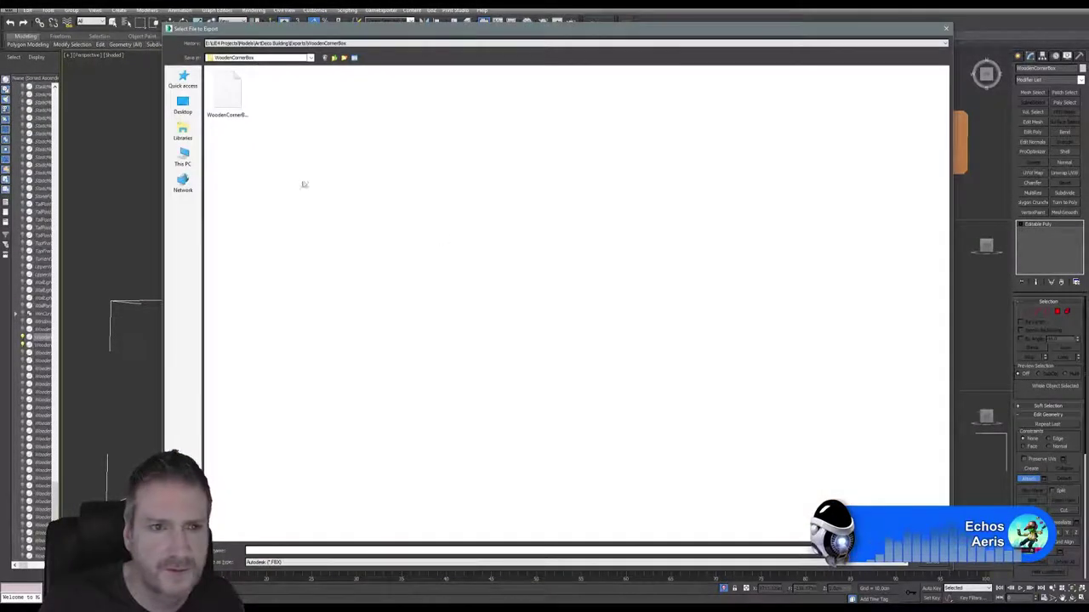
click(227, 94)
key(Return)
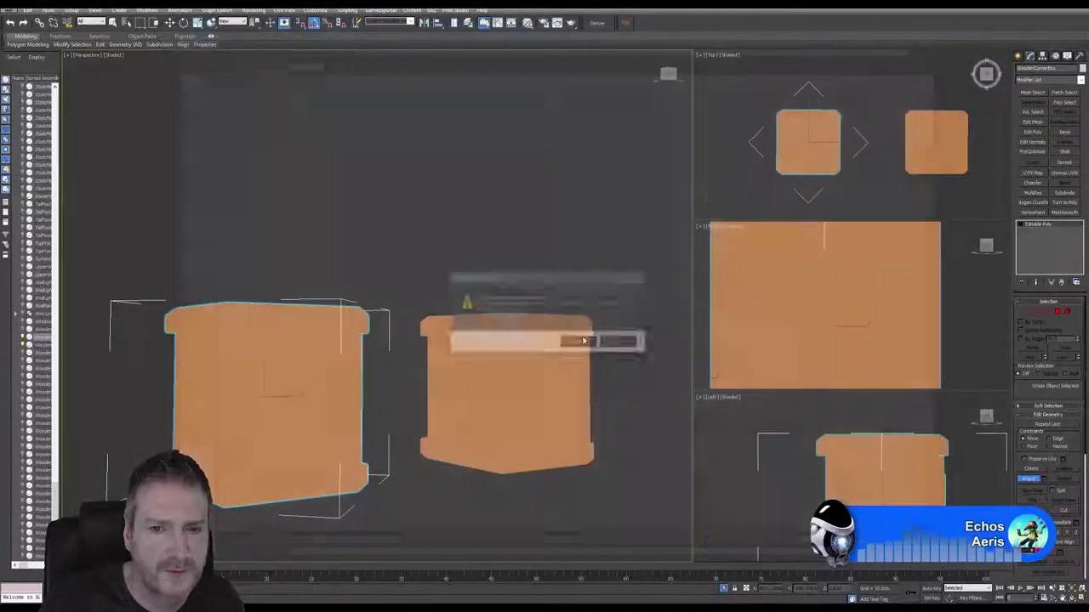
click(583, 342)
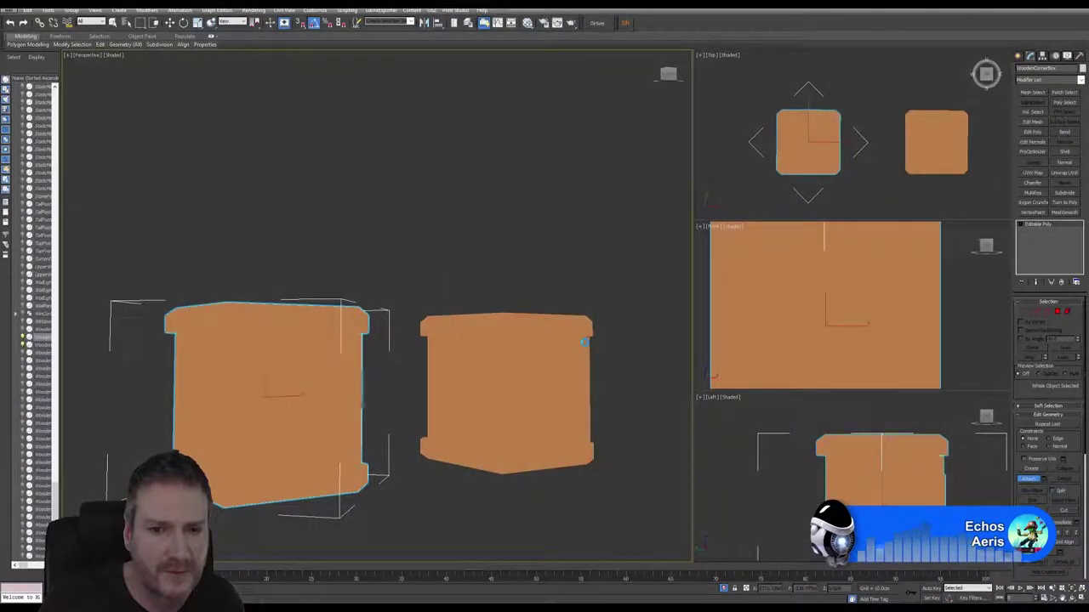
click(609, 412)
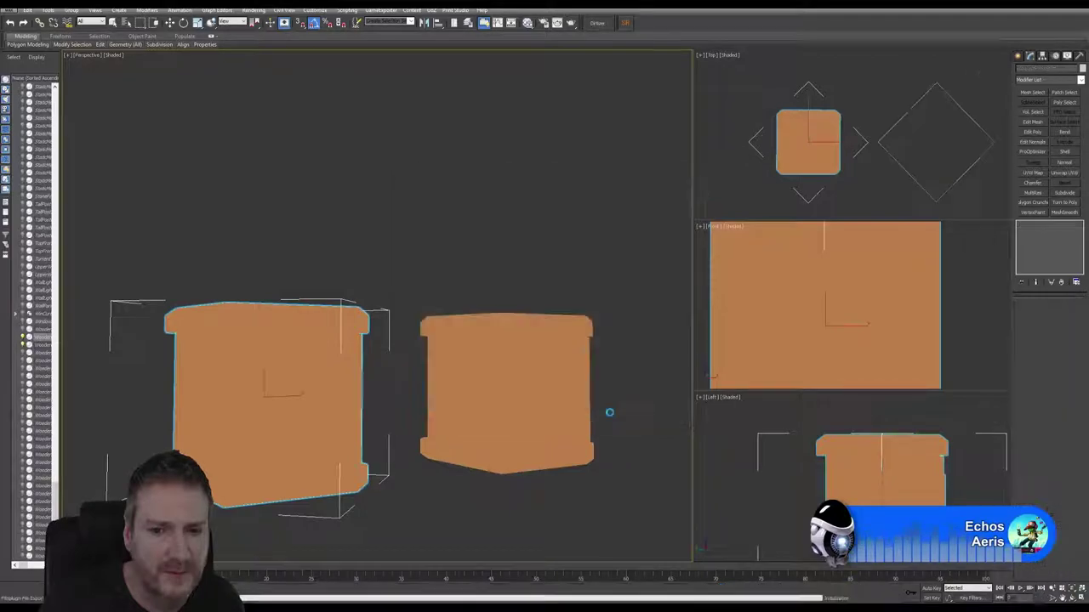
Switch to Substance Painter and reload WoodenCornerBox.FBX as the project mesh
click(1040, 4)
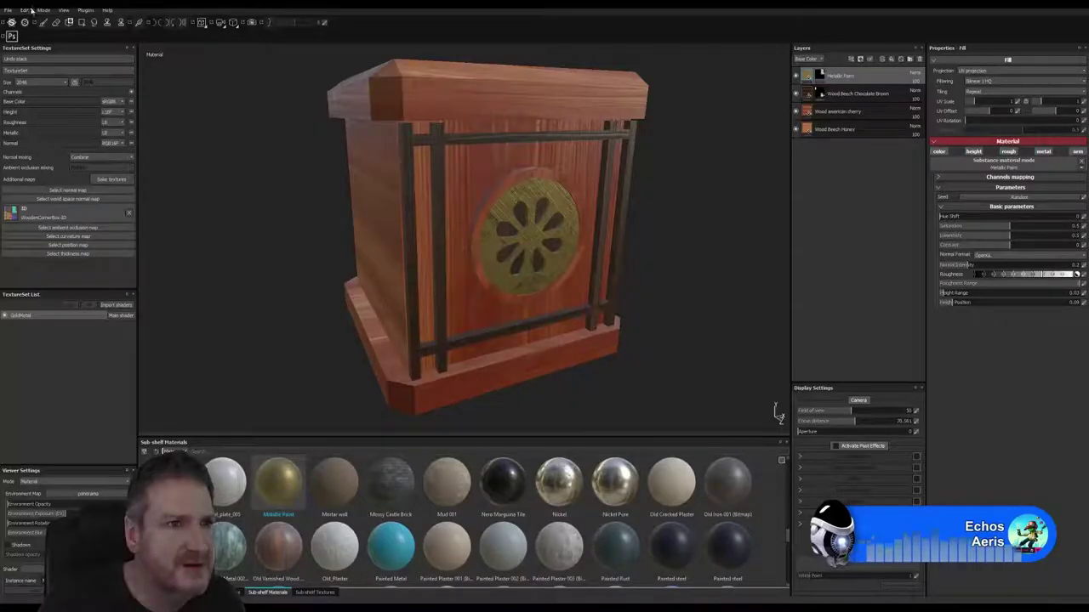
click(30, 11)
click(43, 38)
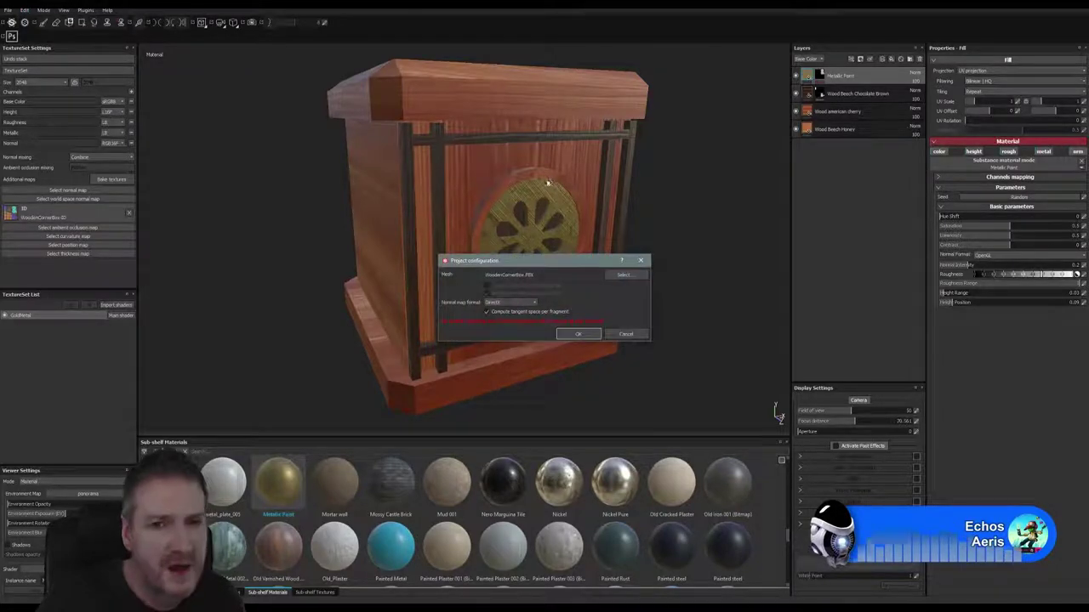
click(625, 275)
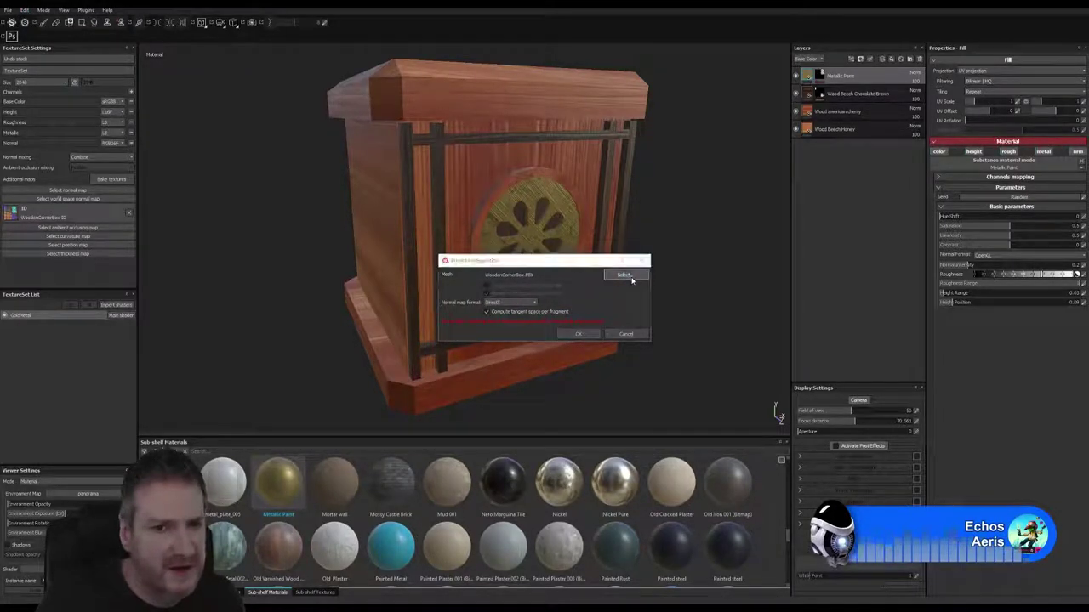
double_click(507, 227)
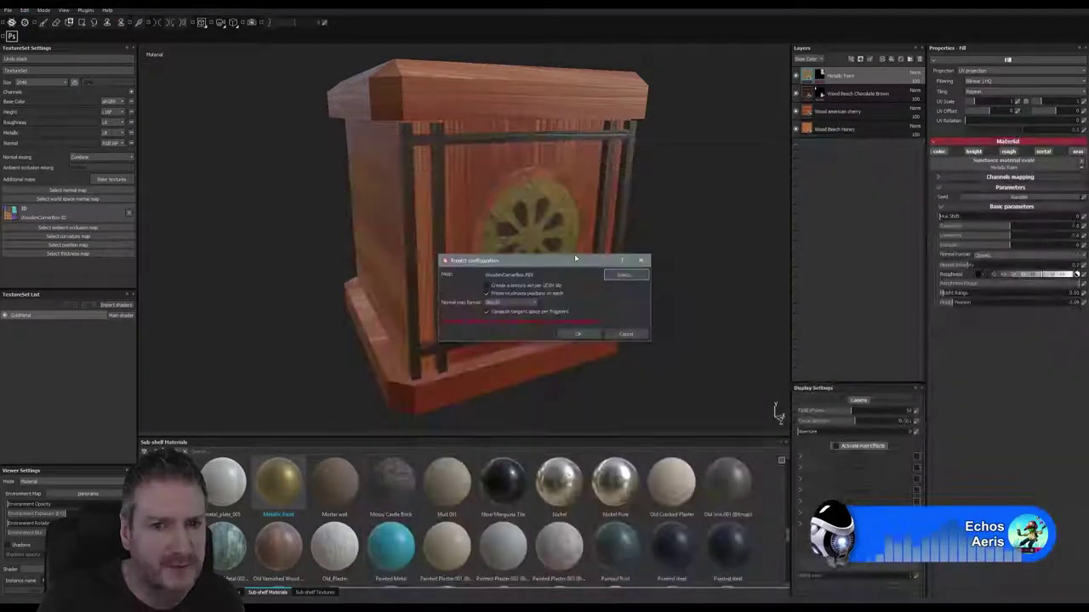
click(578, 334)
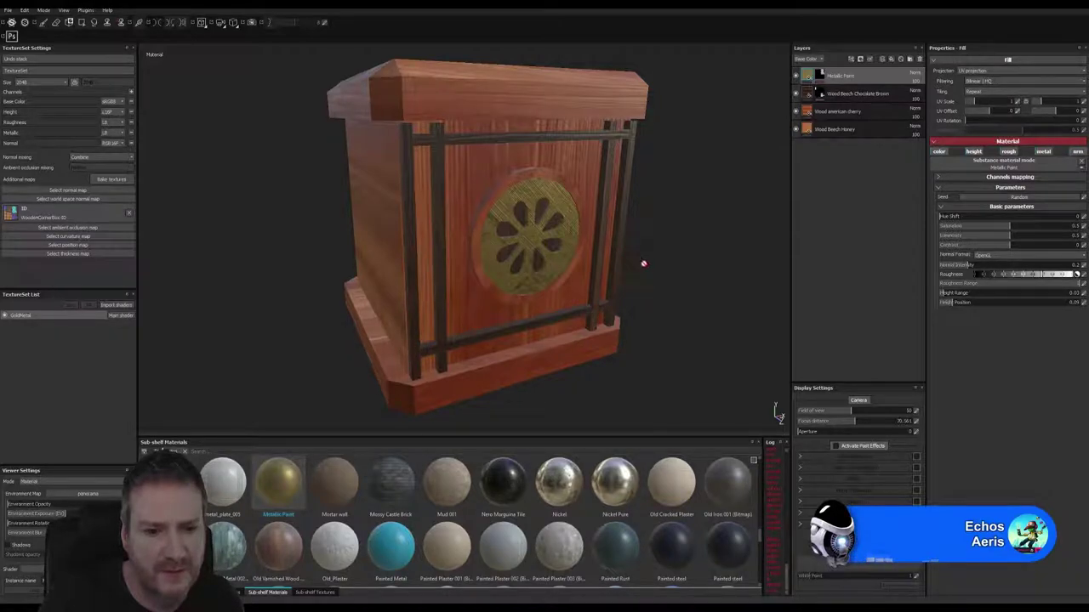
Inspect the reloaded box's side, front strips and raised emblem panel up close and from above
alt+drag(650, 273, 500, 215)
alt+right_drag(501, 215, 479, 349)
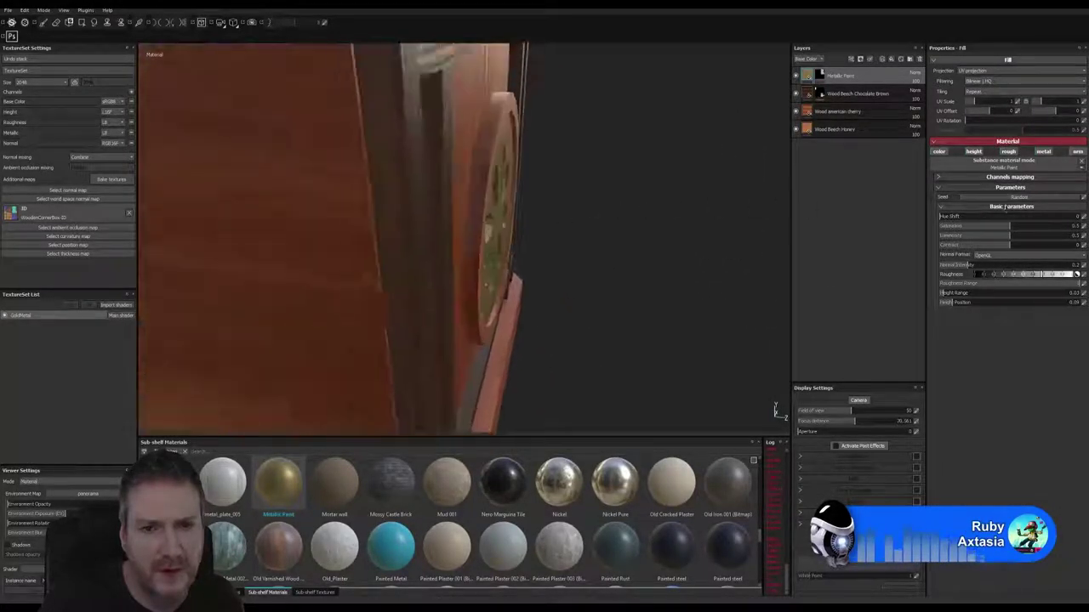
alt+drag(480, 349, 331, 243)
alt+right_drag(331, 243, 328, 128)
alt+drag(545, 270, 520, 255)
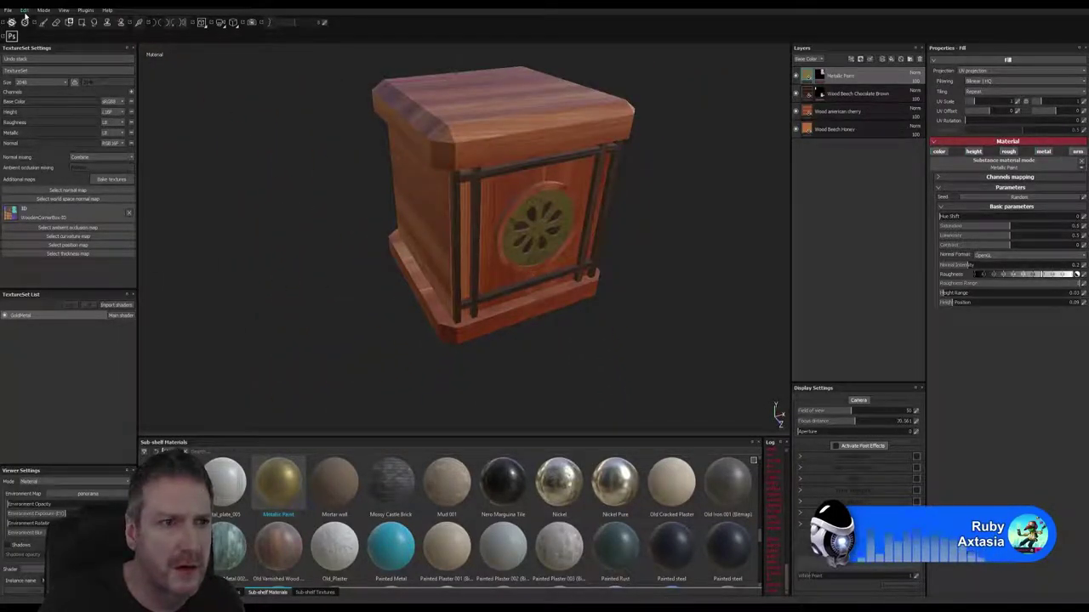
Load WoodenCornerBox.FBX into the project configuration once more and check the box front from a lower angle
click(25, 11)
click(59, 37)
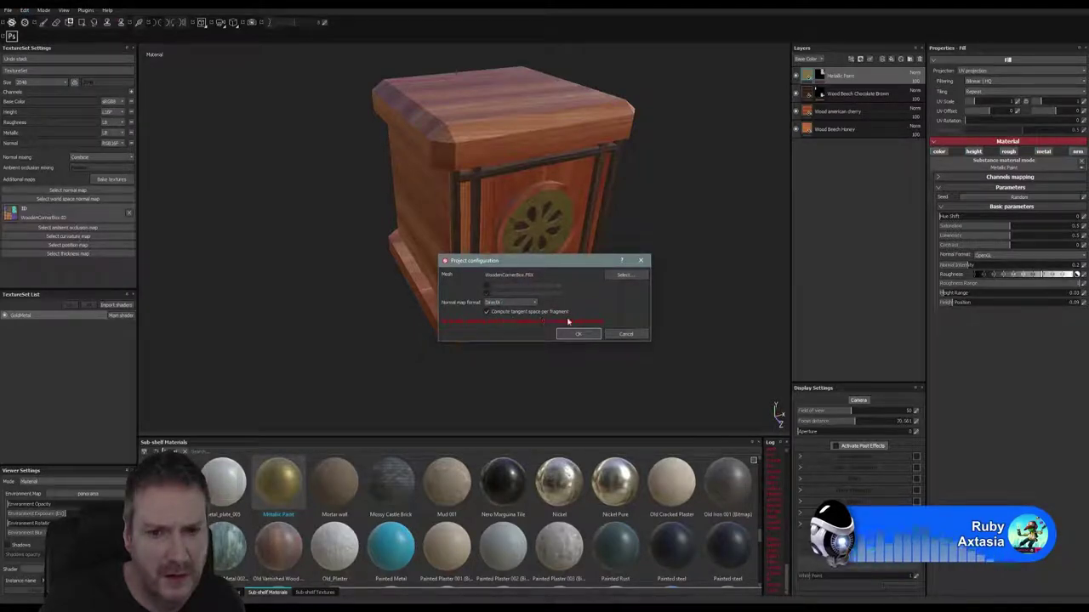
click(625, 276)
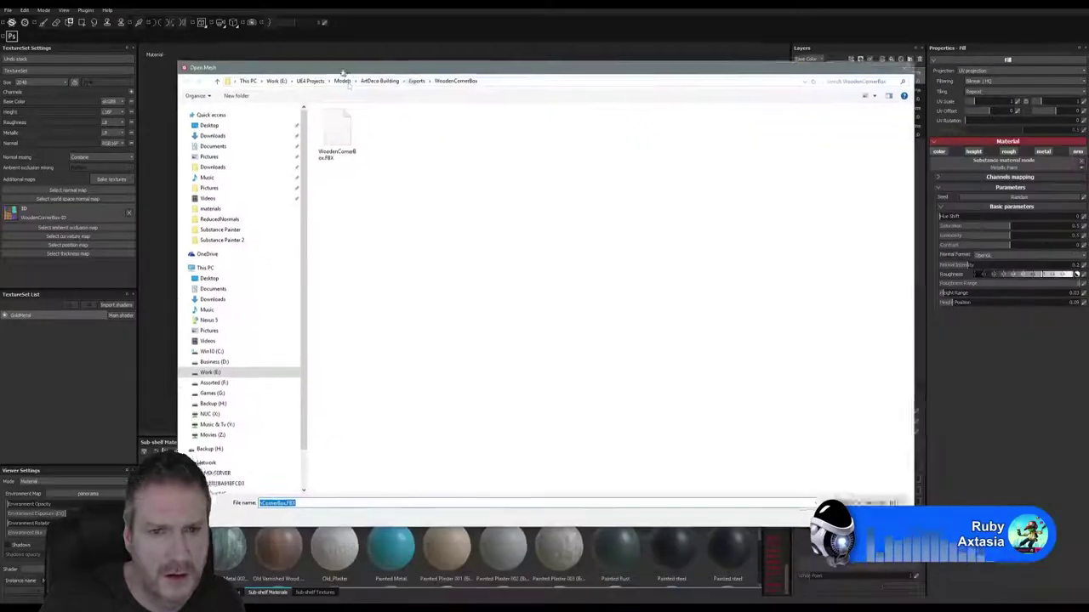
double_click(338, 136)
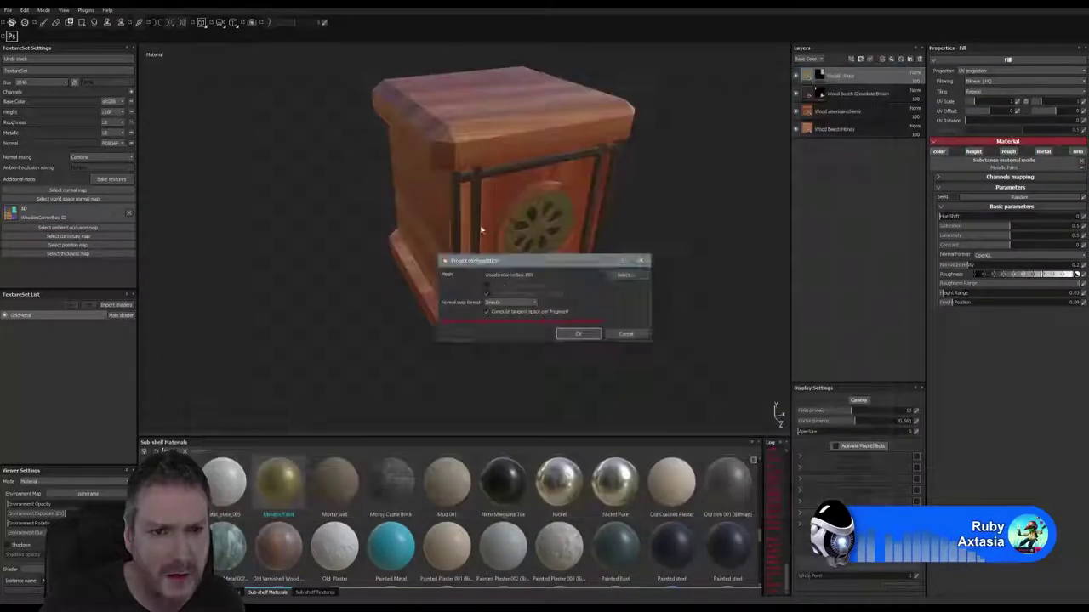
click(579, 334)
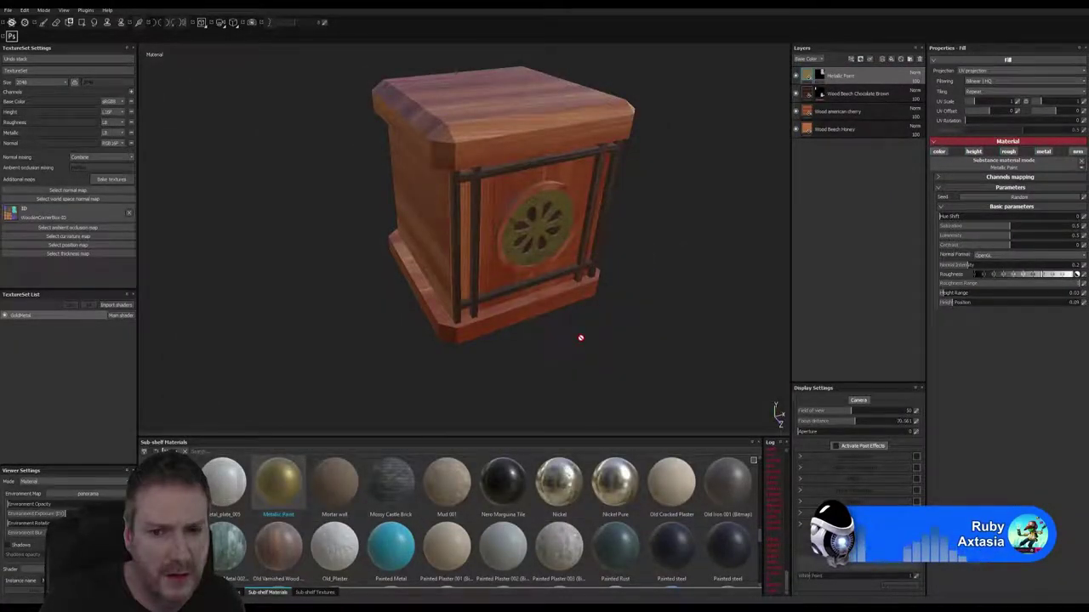
alt+drag(679, 345, 627, 264)
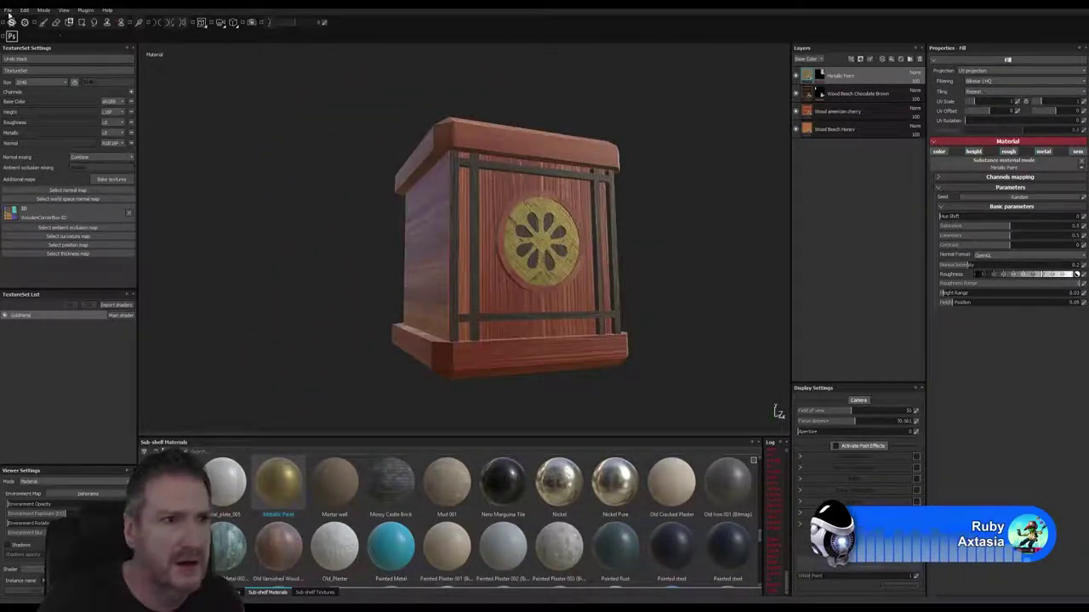
click(8, 11)
click(12, 21)
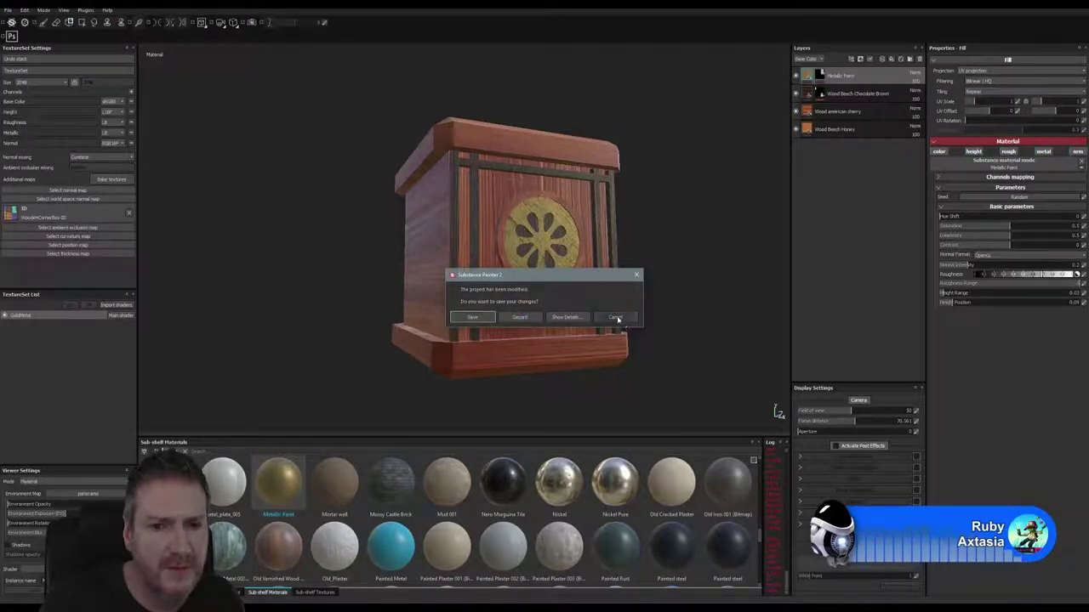
click(453, 320)
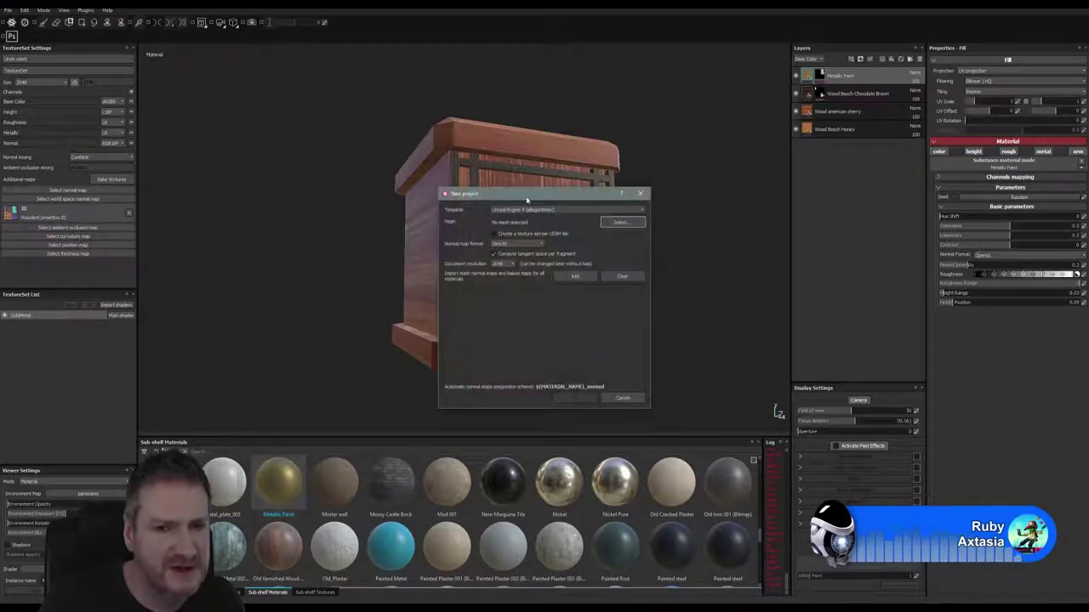
drag(524, 194, 440, 147)
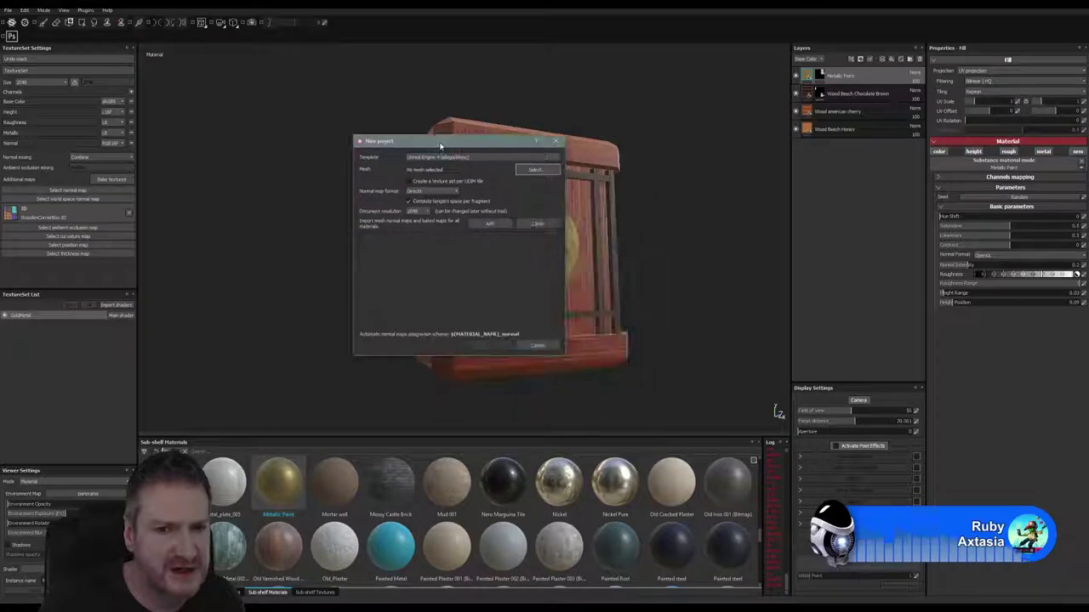
click(538, 347)
Save the project under the name WoodenCornerBox in the Exports folder's WoodenCornerBox subfolder
click(7, 10)
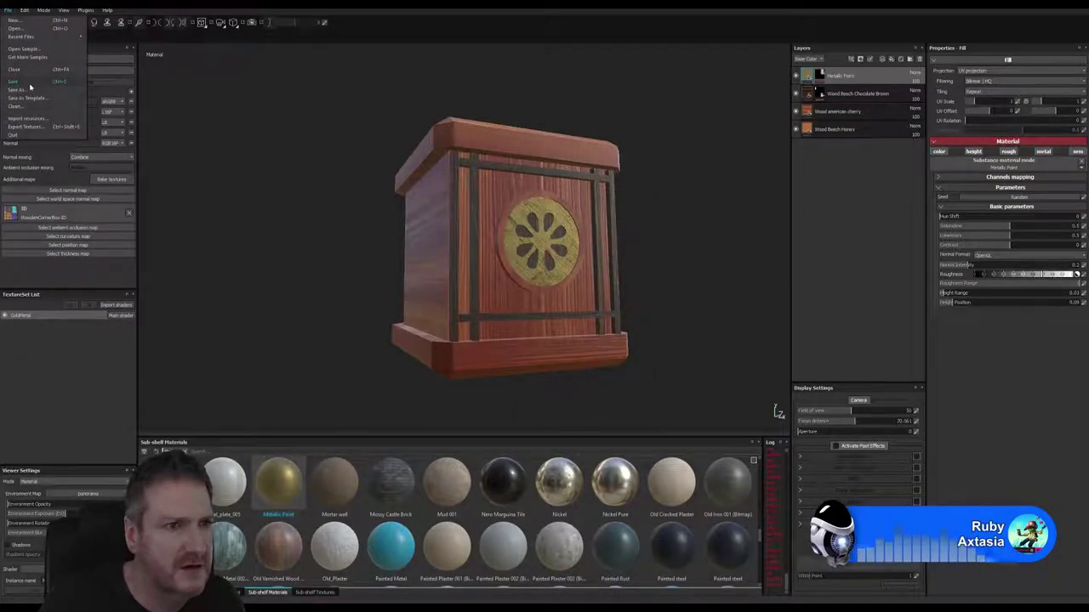
click(24, 82)
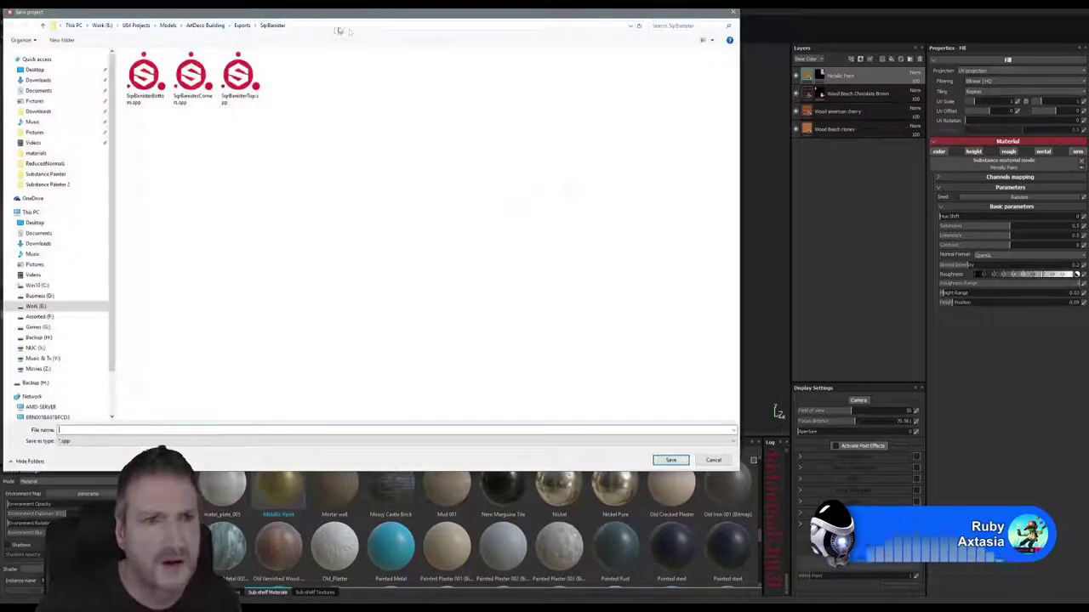
drag(324, 17, 449, 65)
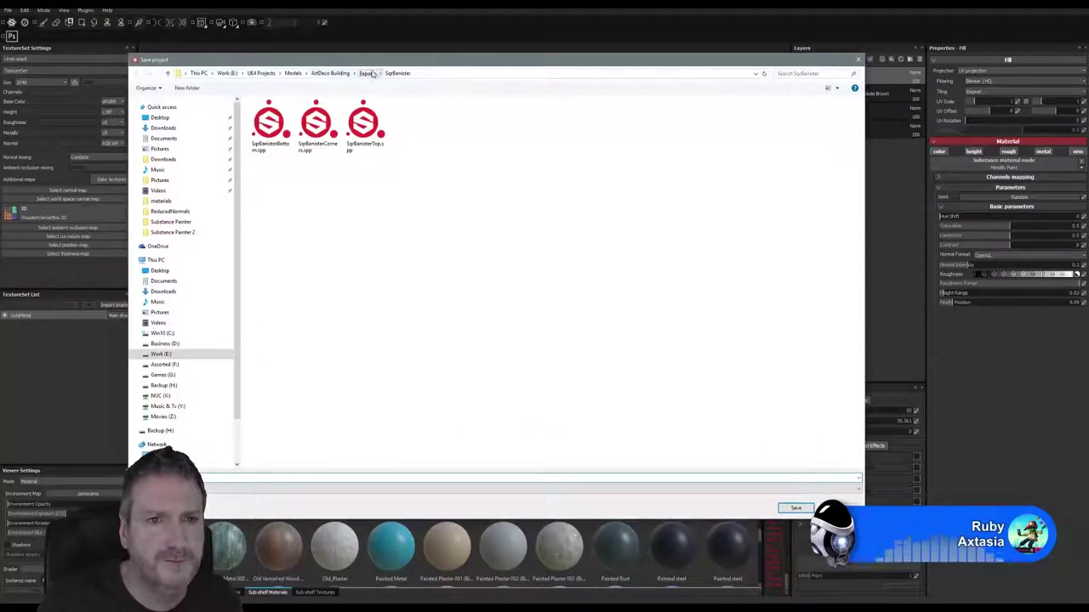
click(367, 73)
double_click(742, 123)
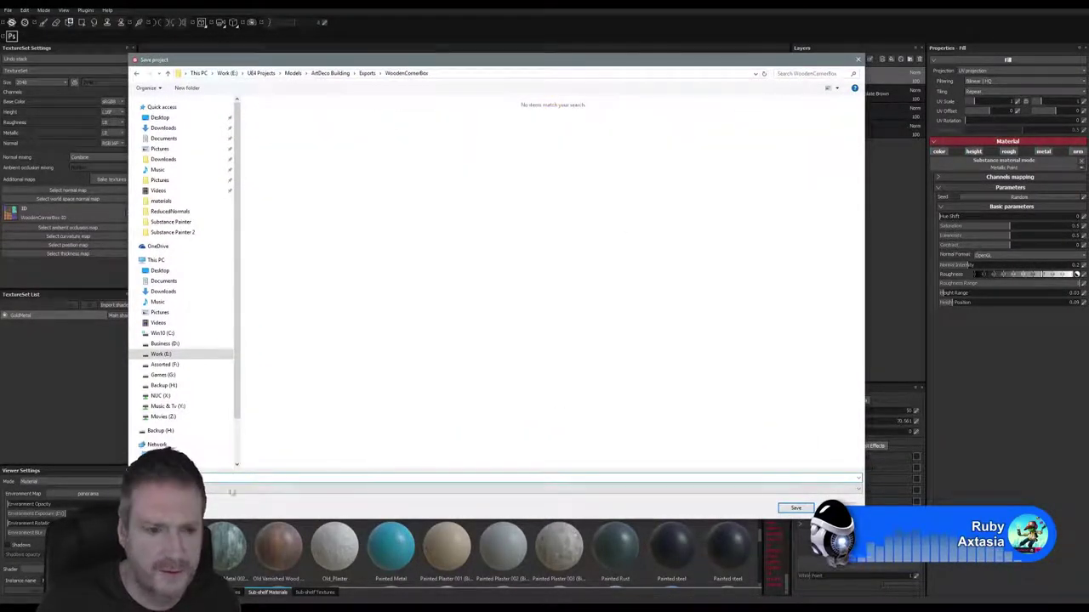
click(217, 478)
text(WoodenCornerBox)
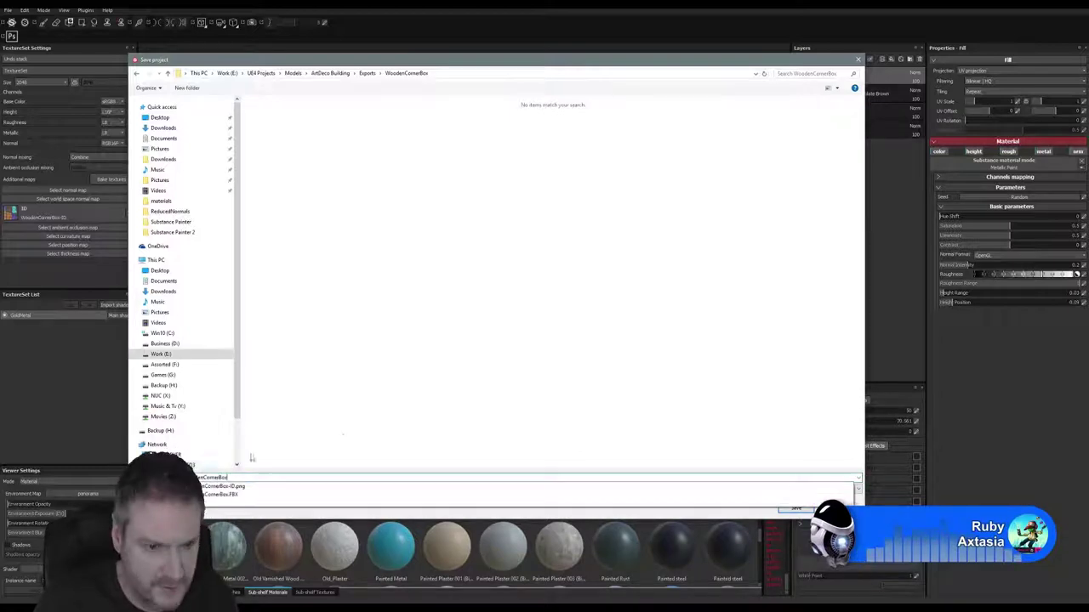
click(834, 443)
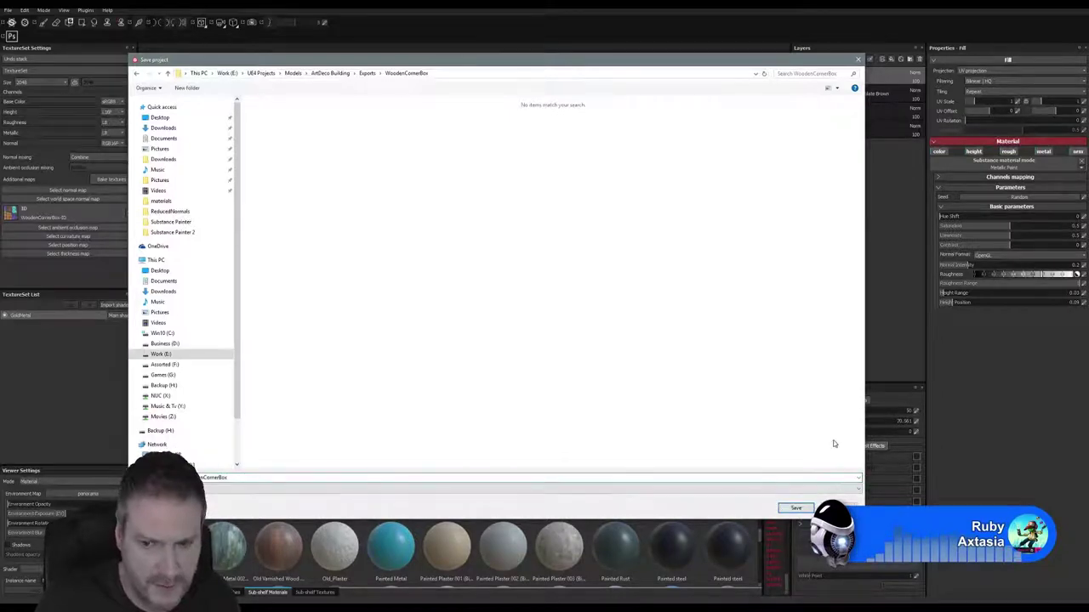
click(792, 508)
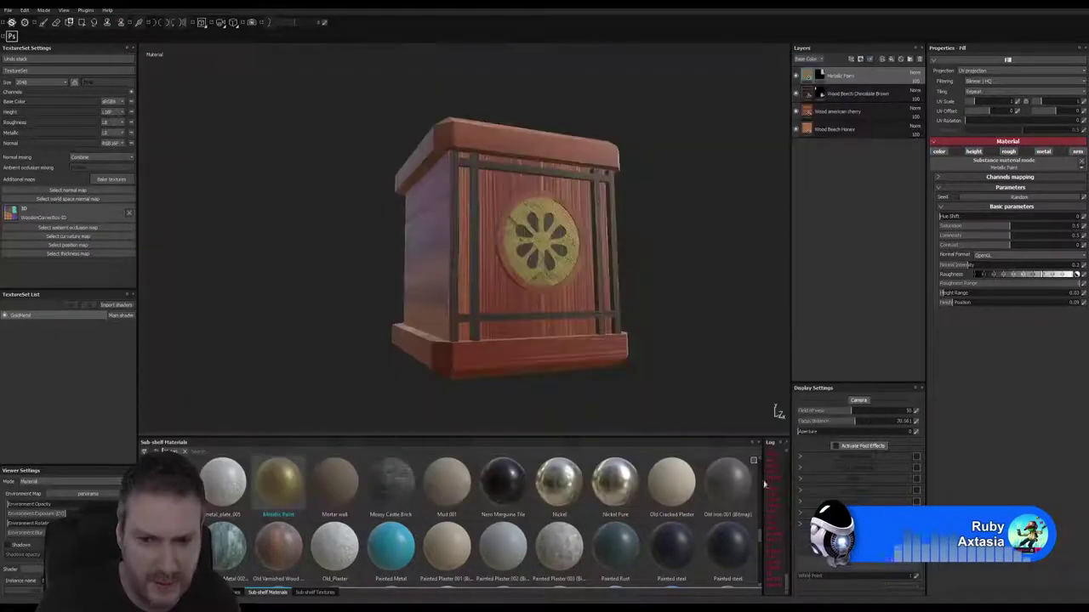
Create a new Unreal Engine 4 project from the WoodenCornerBox.FBX mesh, importing WoodenCornerBox-ID.png with it
click(8, 9)
click(21, 19)
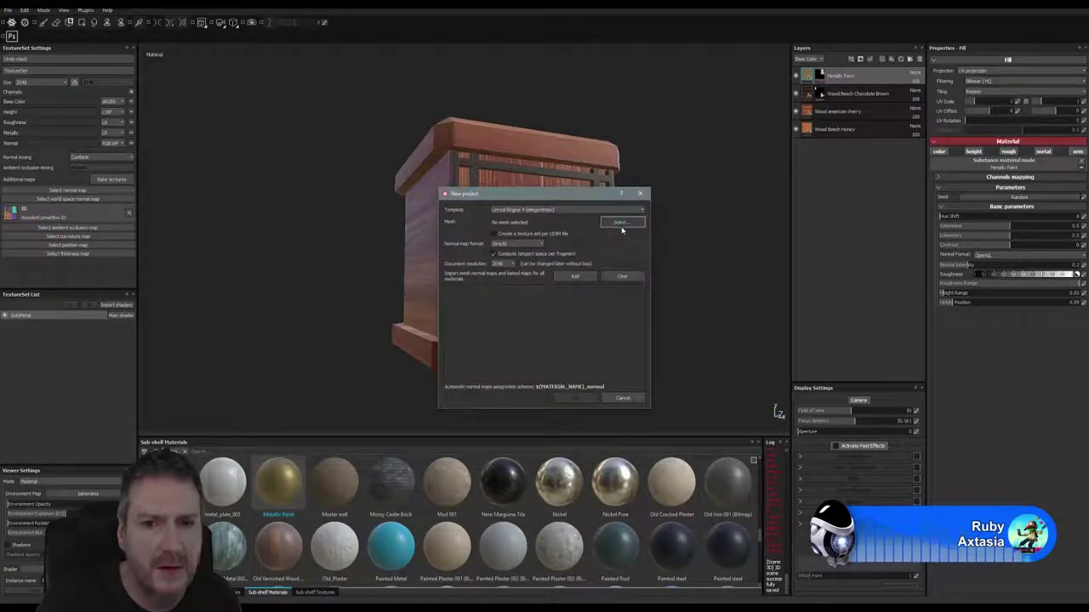
click(622, 225)
double_click(502, 208)
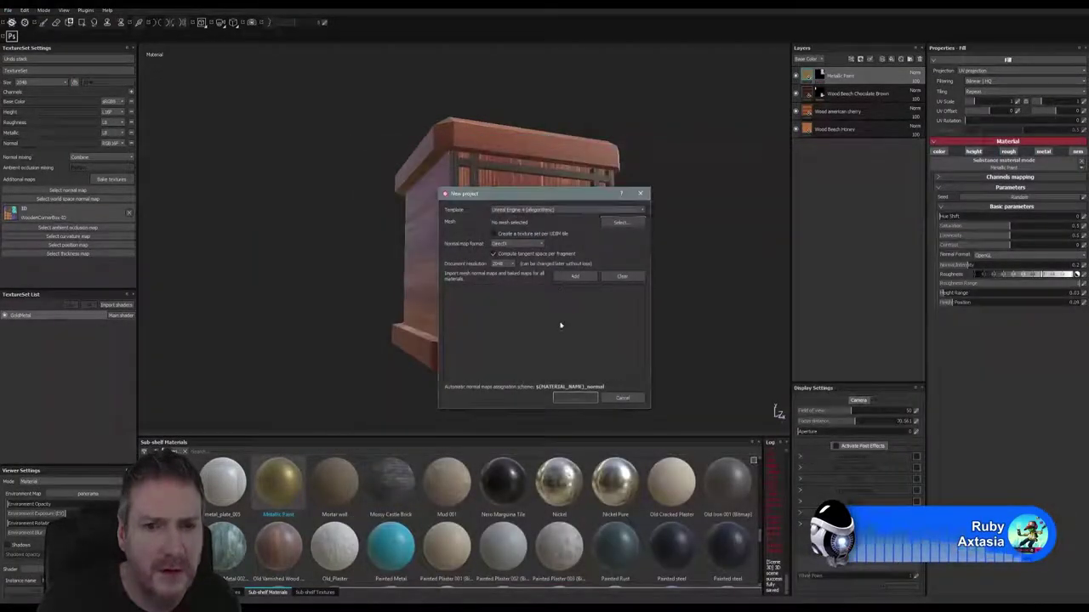
click(575, 276)
click(508, 208)
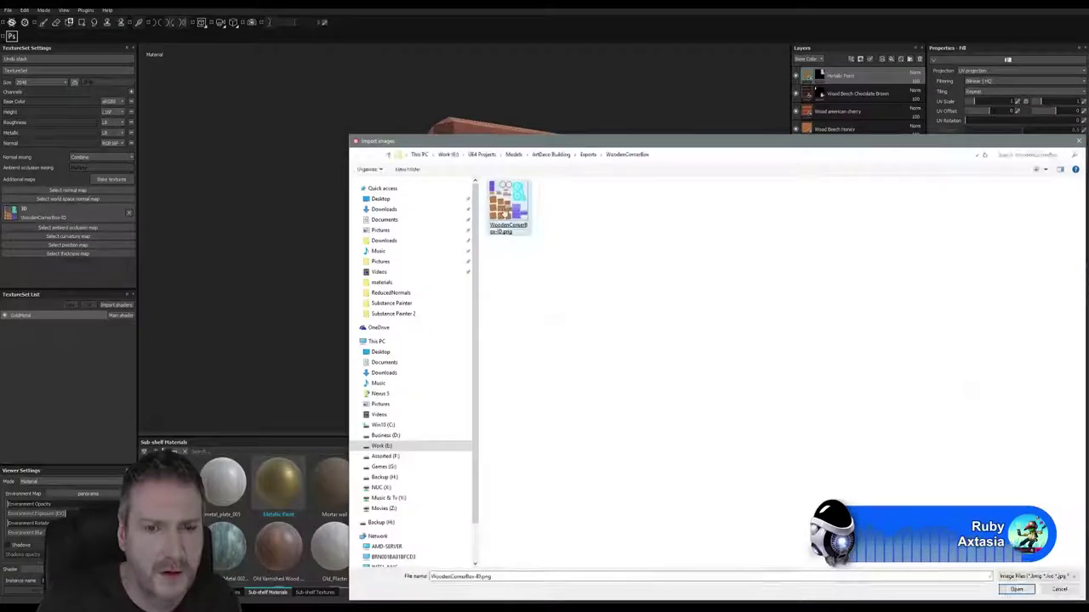
double_click(508, 208)
click(582, 398)
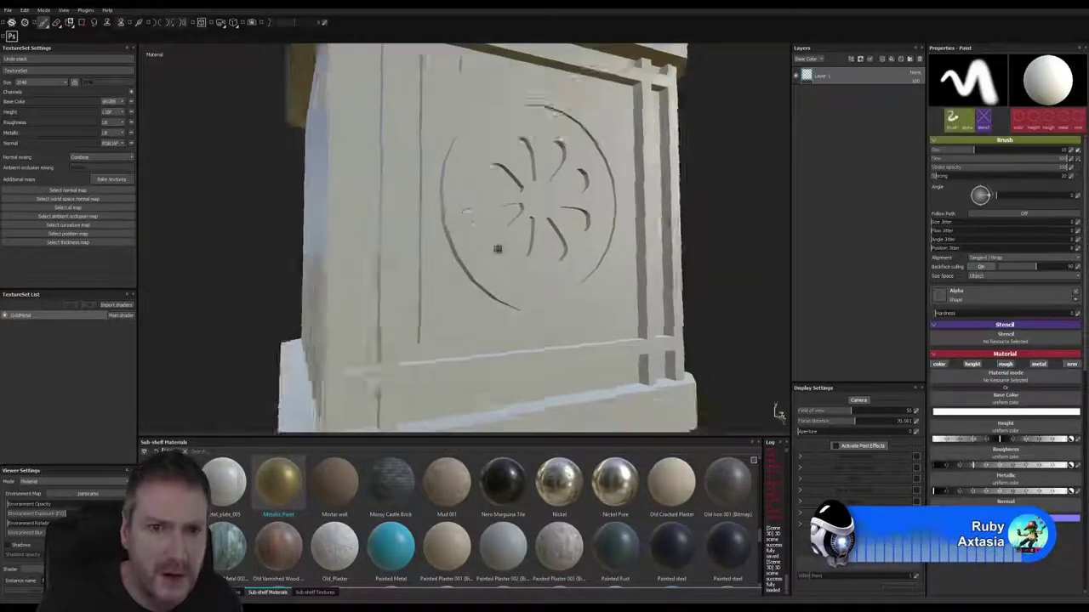
Check the untextured box from its side and front, and assign the imported WoodenCornerBox-ID image as its ID map
mouse_move(498, 249)
alt+mouse_down()
mouse_move(612, 309)
mouse_move(612, 284)
mouse_move(516, 243)
mouse_move(267, 302)
mouse_move(422, 122)
mouse_move(497, 149)
mouse_move(535, 128)
mouse_move(494, 122)
alt+mouse_up()
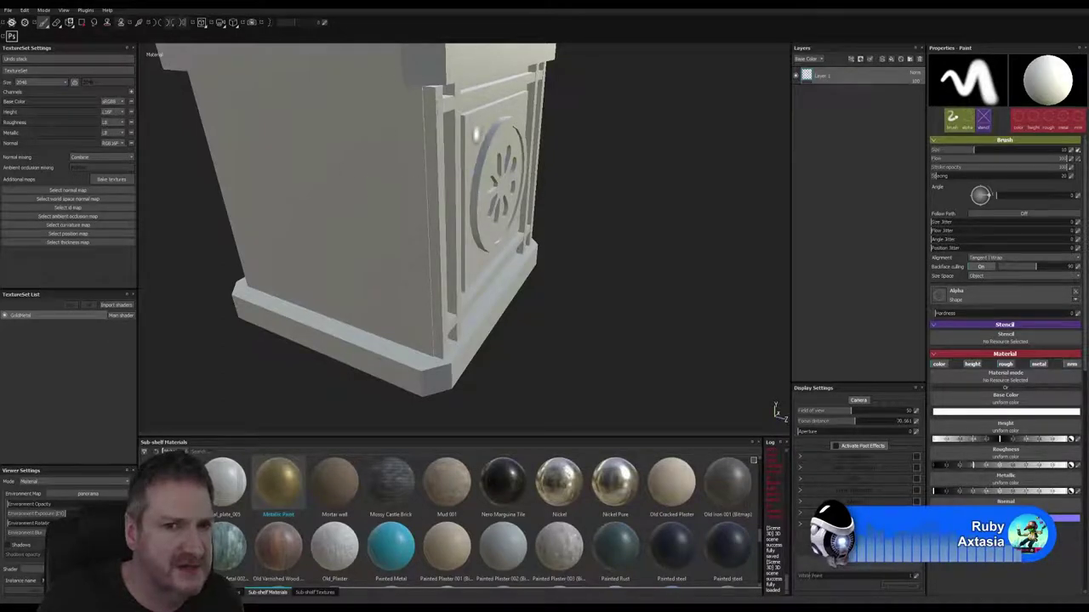
alt+drag(476, 135, 438, 102)
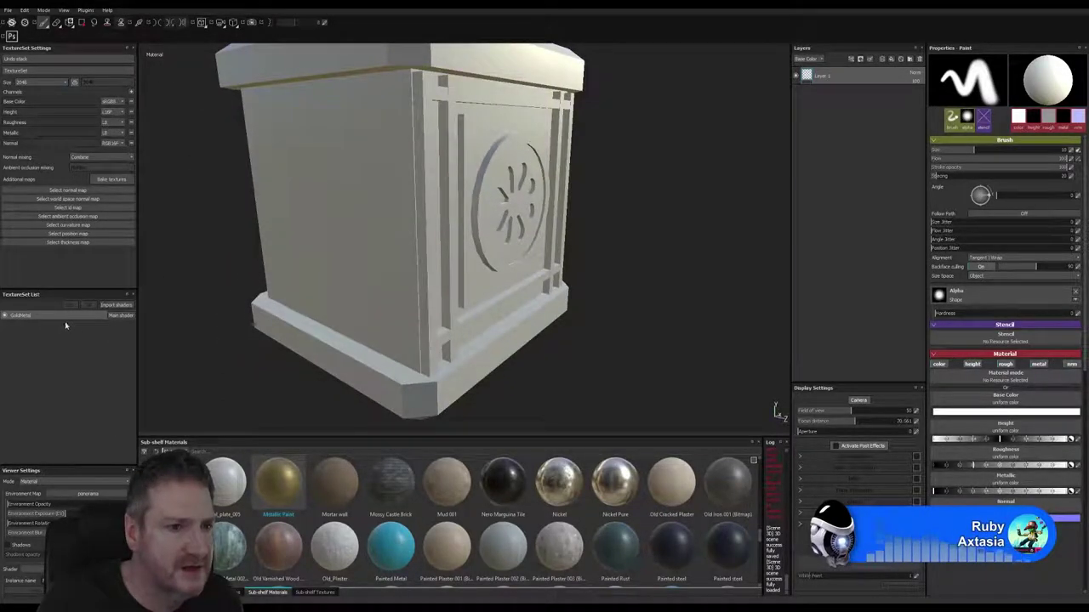
click(75, 208)
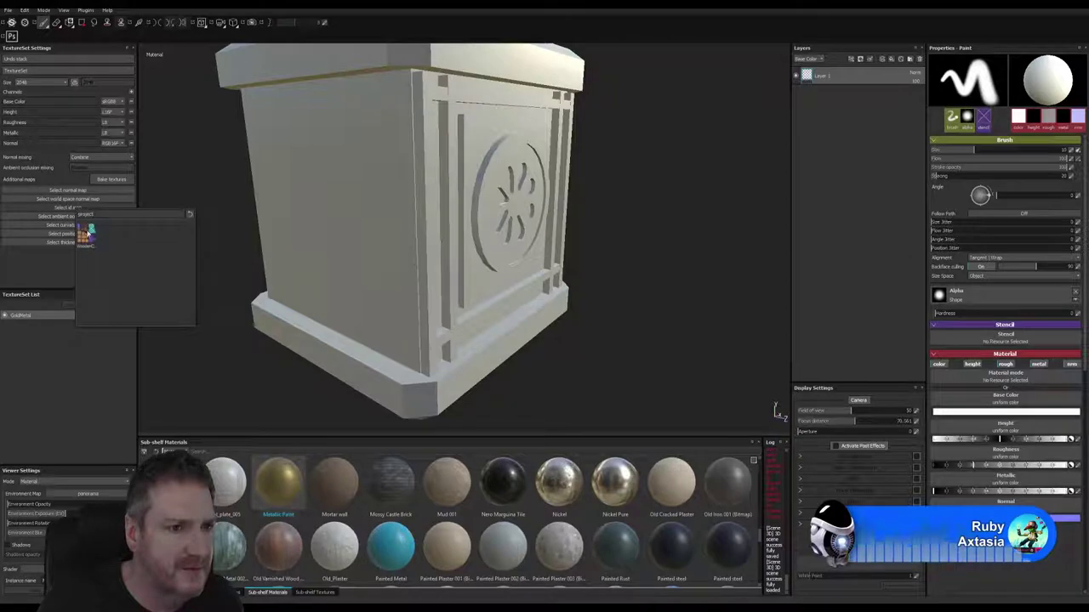
click(89, 230)
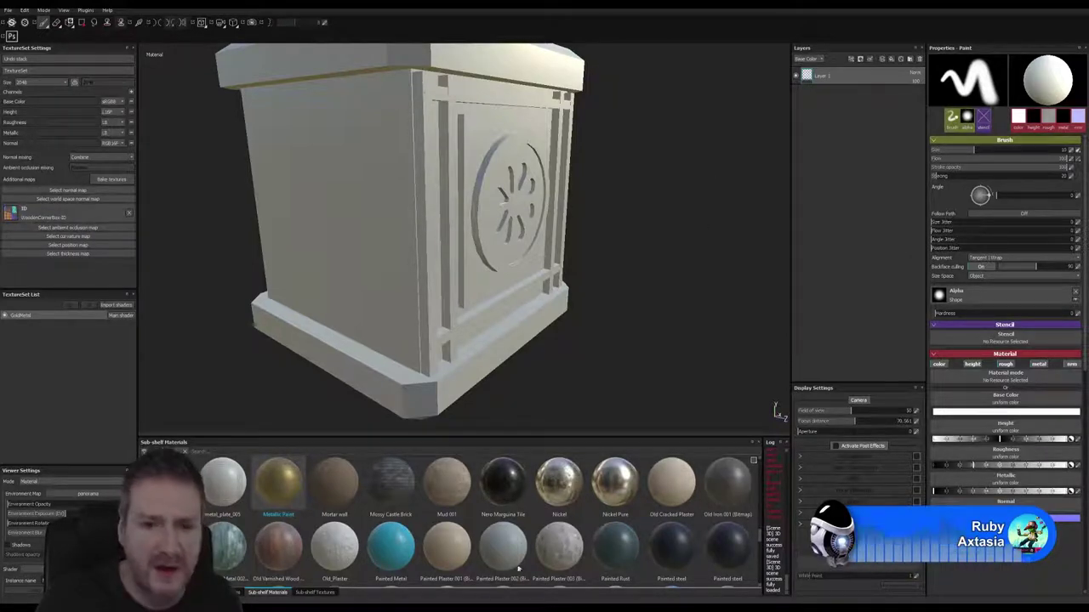
Add the Wood Beech Honey material as a fill layer and remove the empty Layer 1
scroll(759, 541, down, 5)
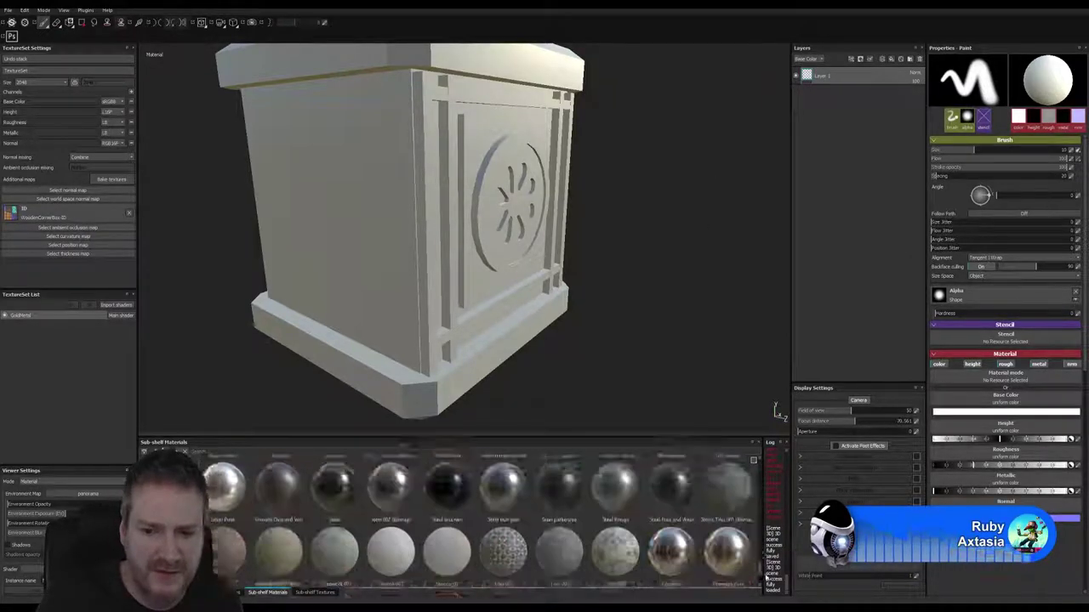
drag(445, 556, 847, 73)
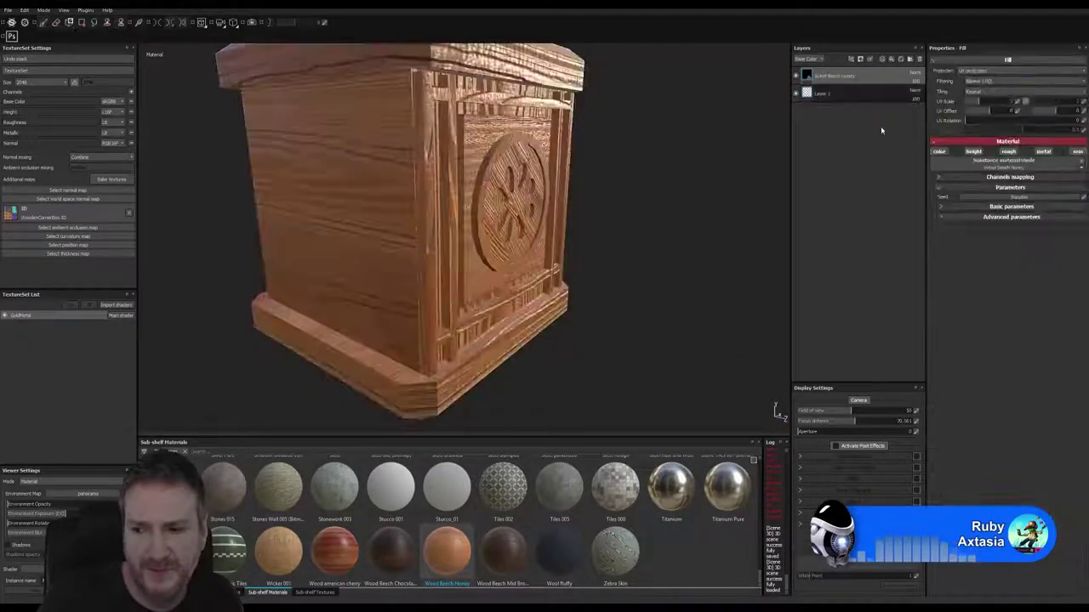
right_click(855, 93)
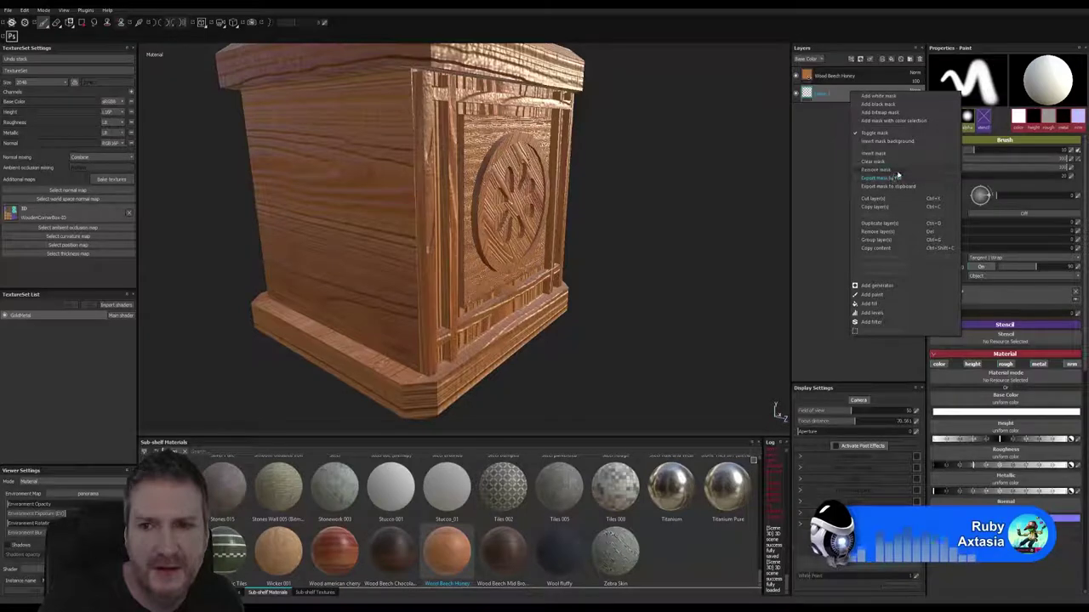
click(883, 232)
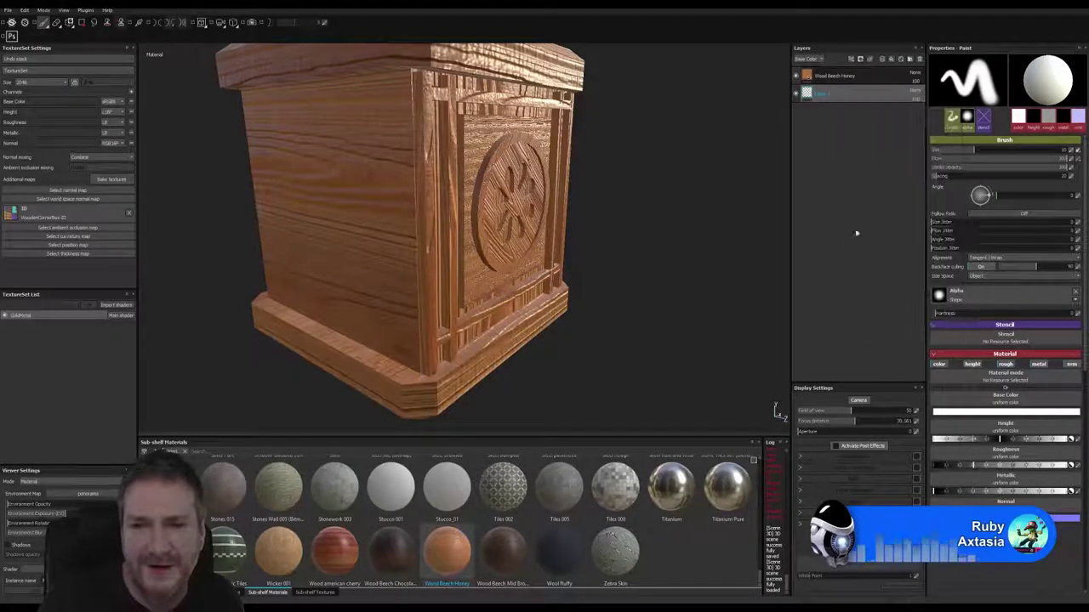
Turn off the height channel of the Wood Beech Honey layer and expand its basic and advanced parameters
key(ctrl)
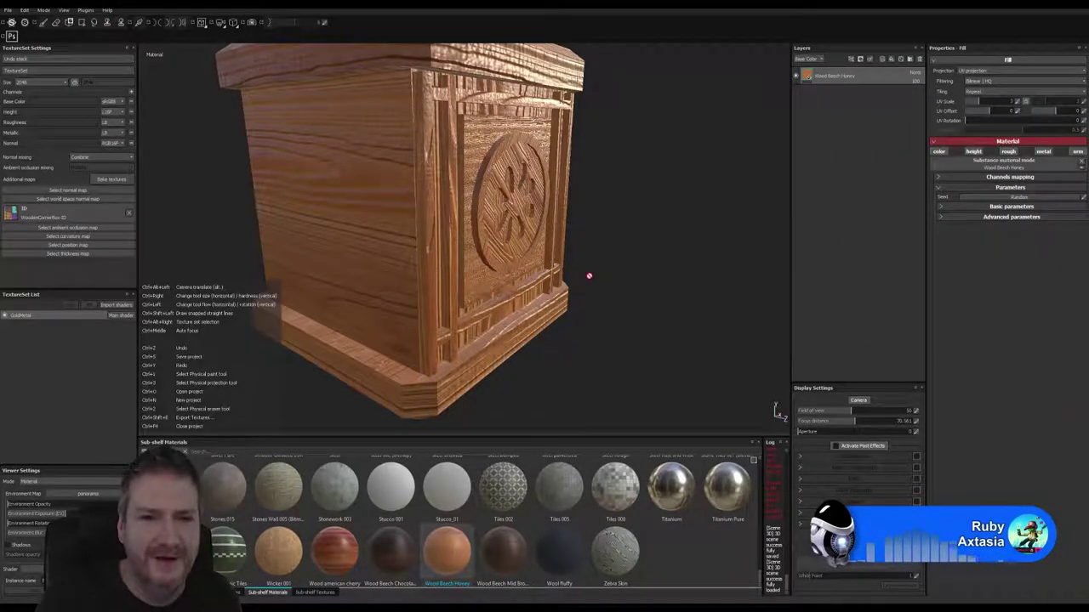
click(674, 278)
alt+drag(671, 270, 646, 217)
scroll(647, 209, down, 3)
alt+middle_drag(645, 191, 650, 260)
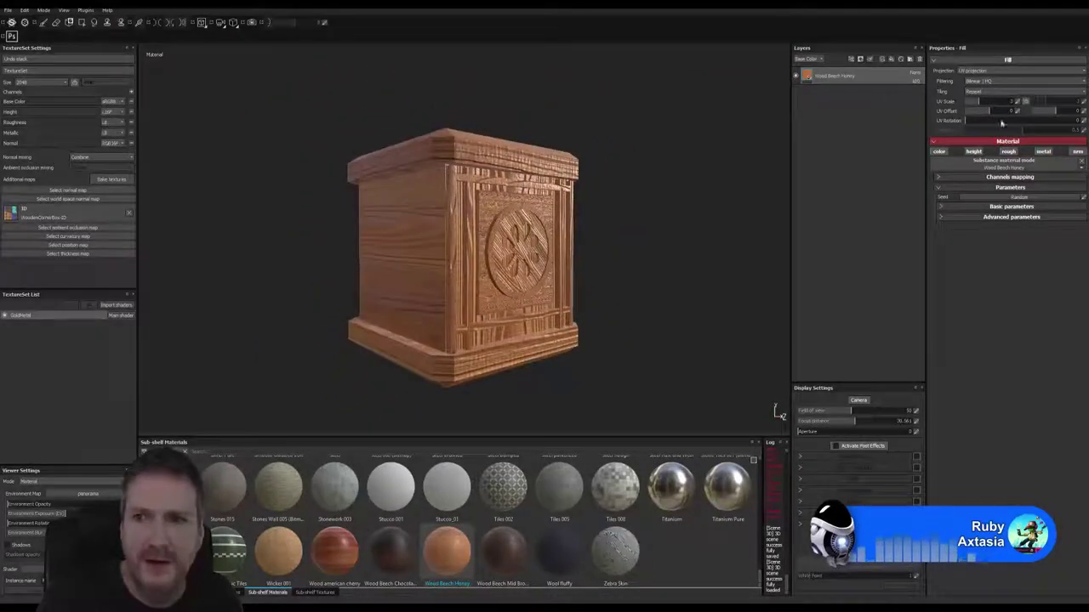
click(973, 151)
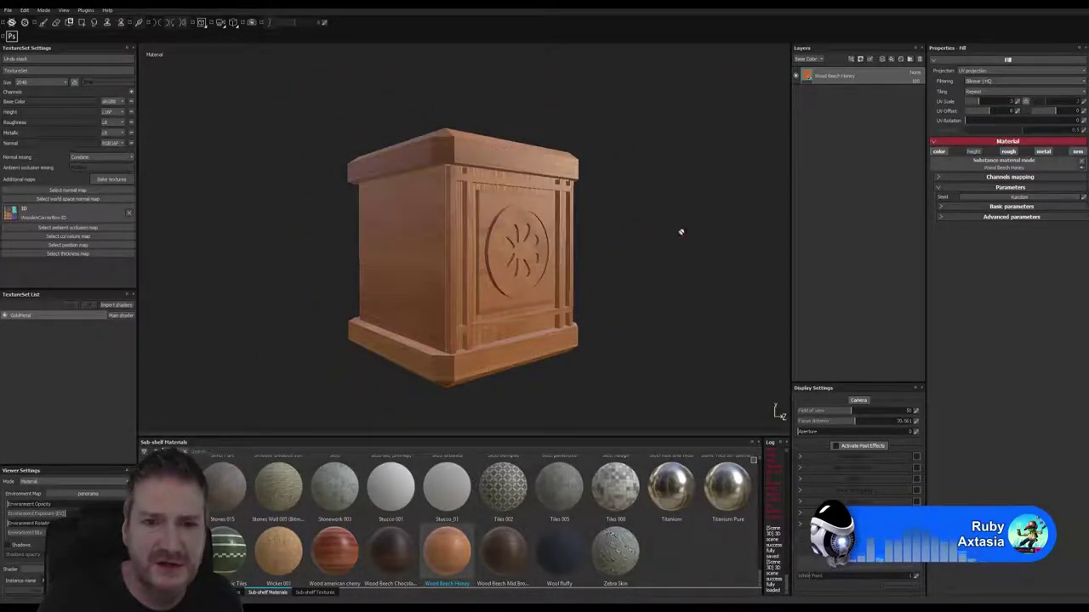
alt+drag(680, 231, 680, 286)
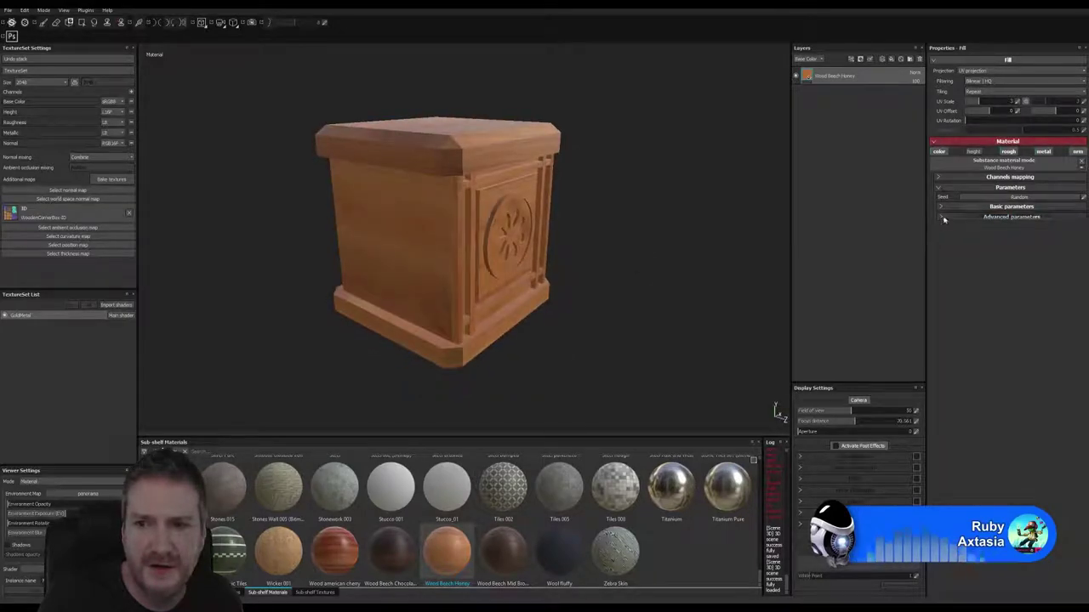
click(941, 218)
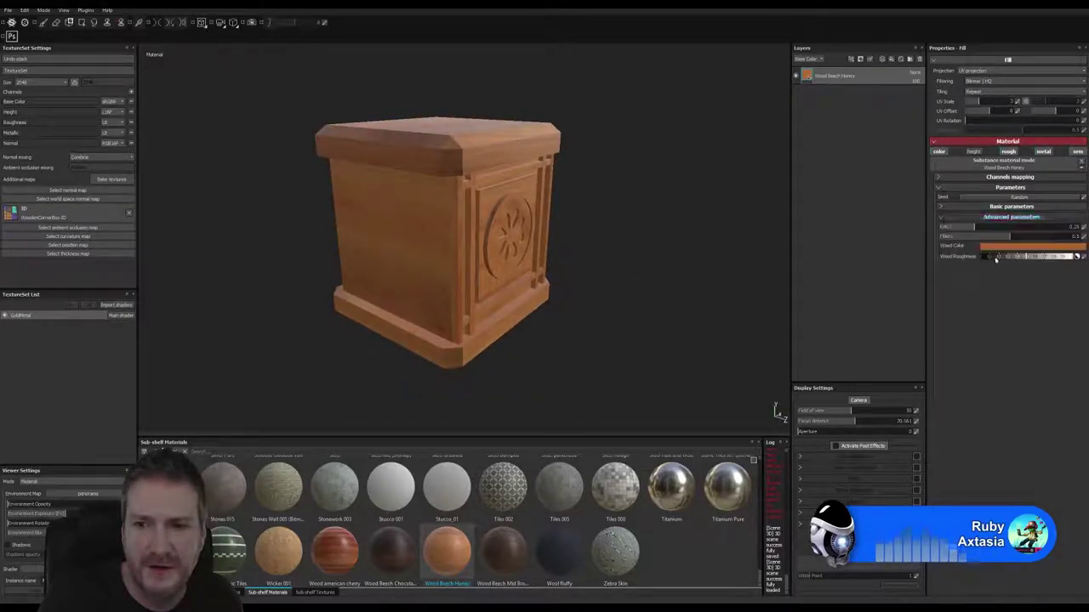
click(942, 208)
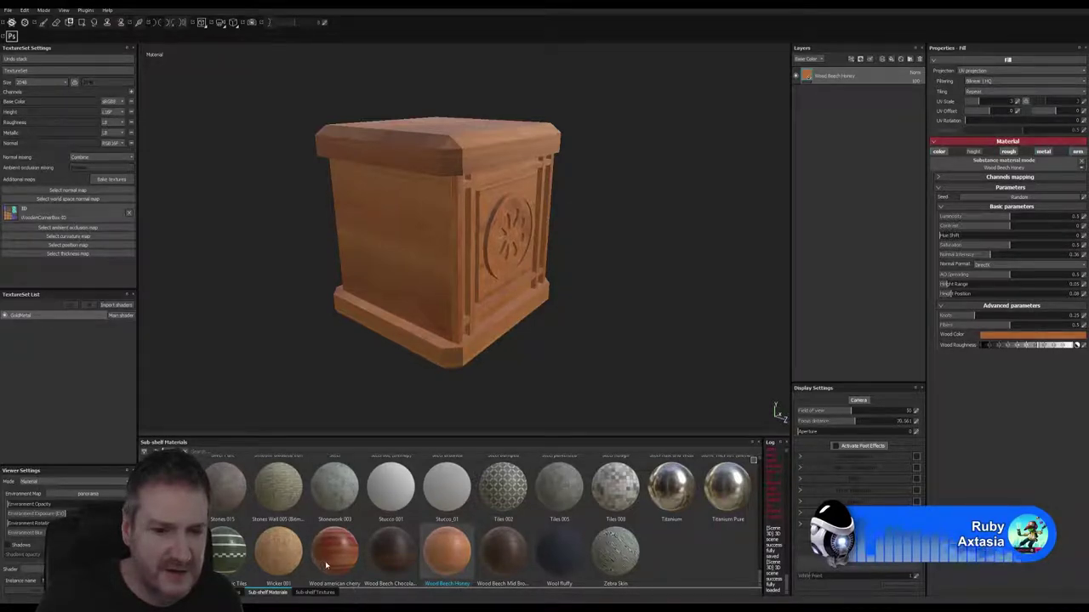
Add Wood american cherry above the honey layer, with height range 0.08 and height position 0.09
drag(326, 565, 834, 83)
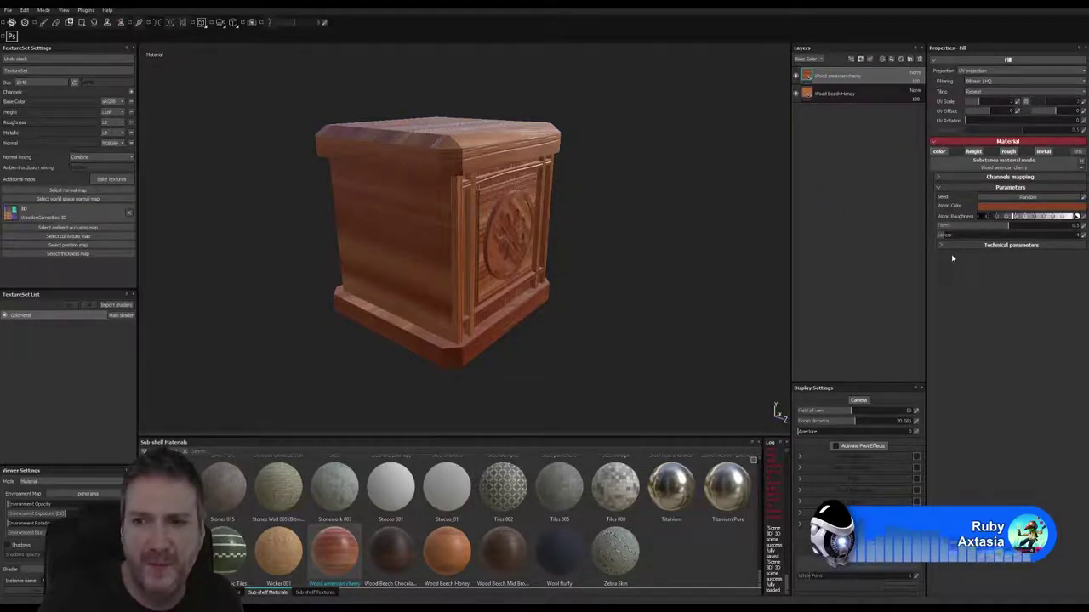
click(957, 246)
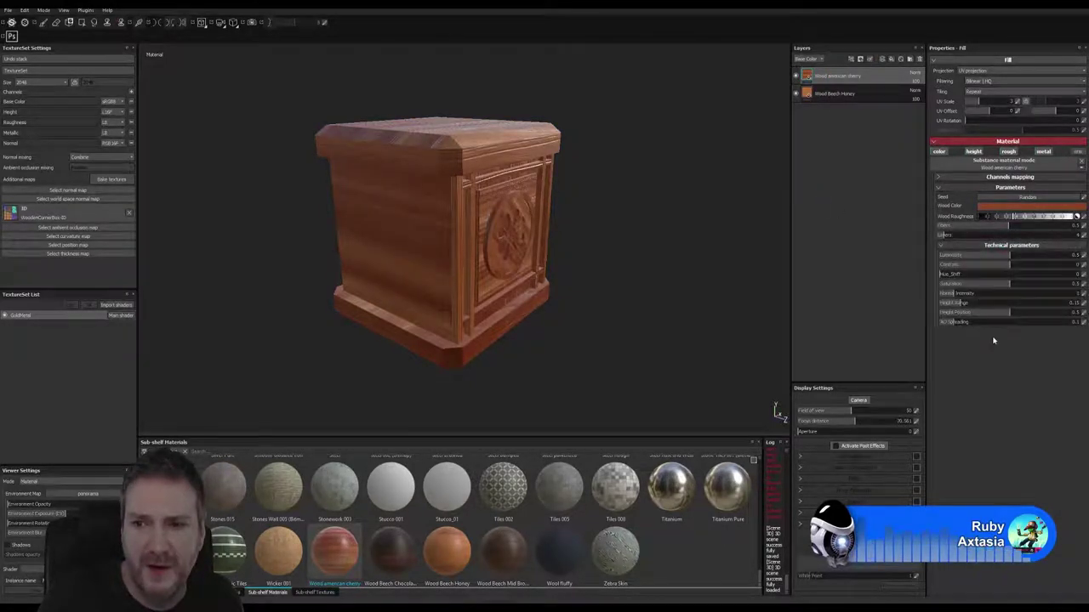
click(953, 313)
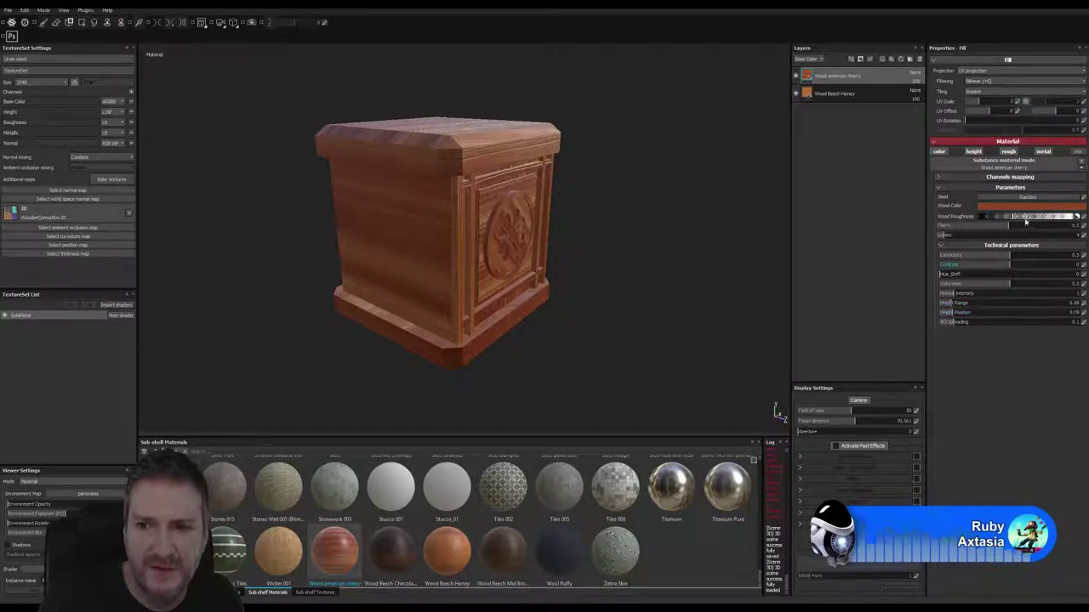
alt+drag(571, 211, 778, 413)
alt+drag(460, 174, 515, 193)
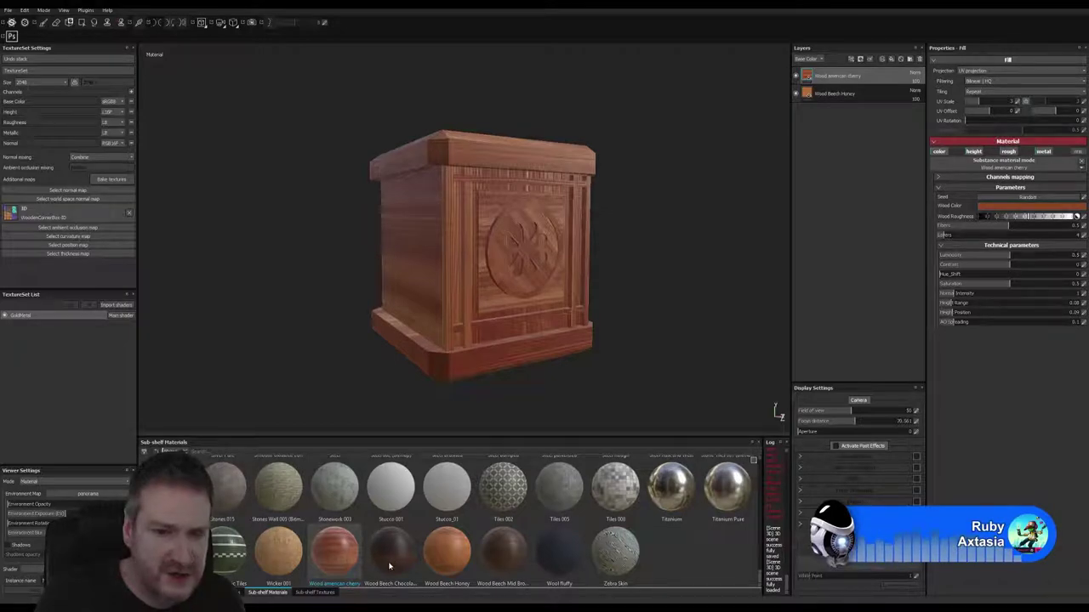
Add Wood Beech Chocolate Brown above the cherry layer with its height channel off, and mask it to the ID map's purple colour
drag(390, 566, 847, 78)
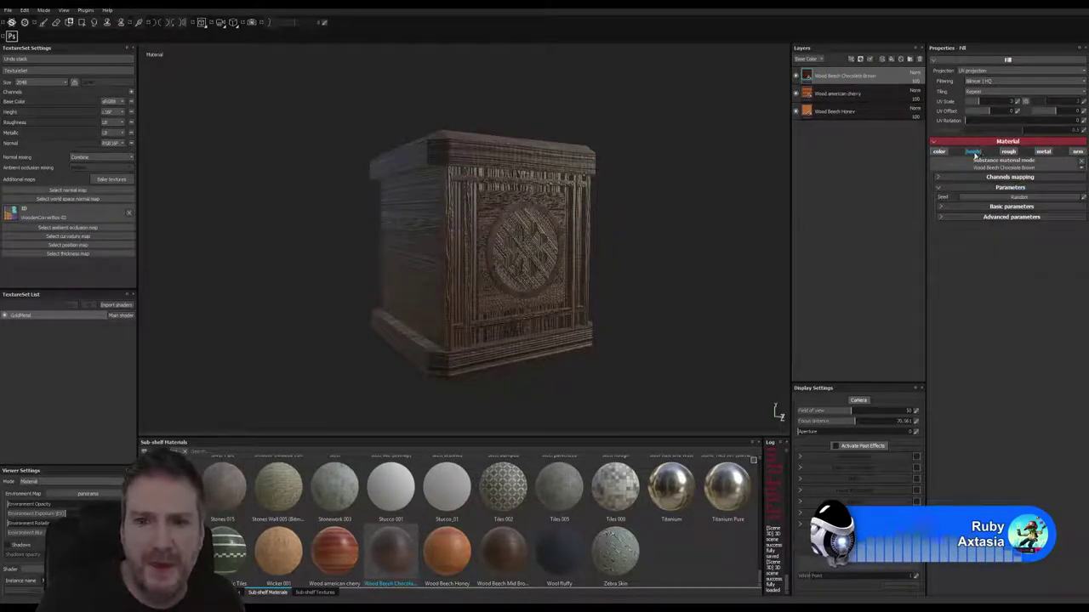
click(974, 152)
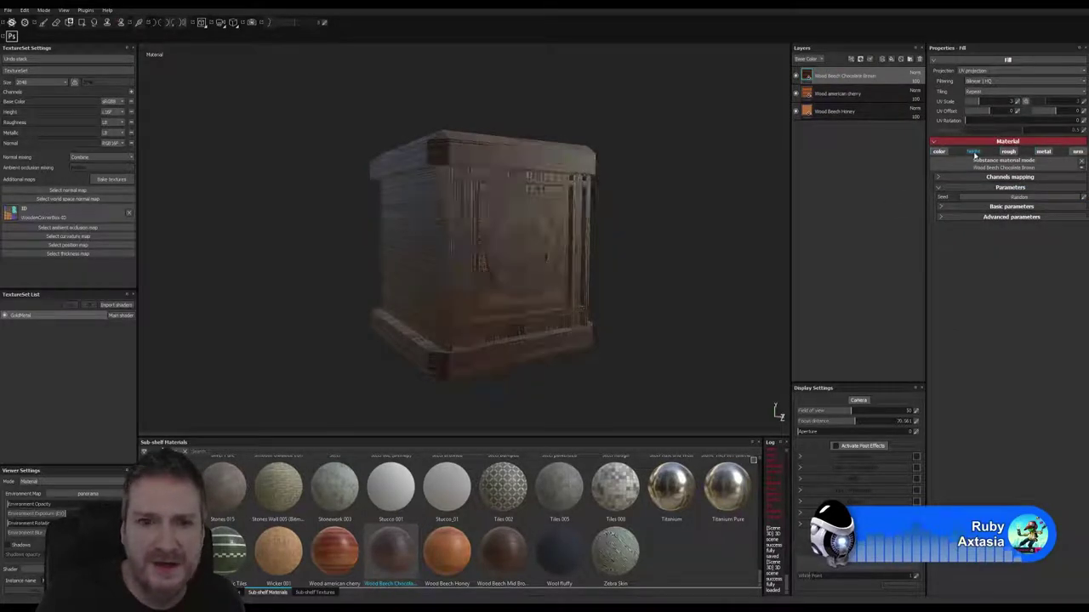
right_click(867, 77)
click(893, 103)
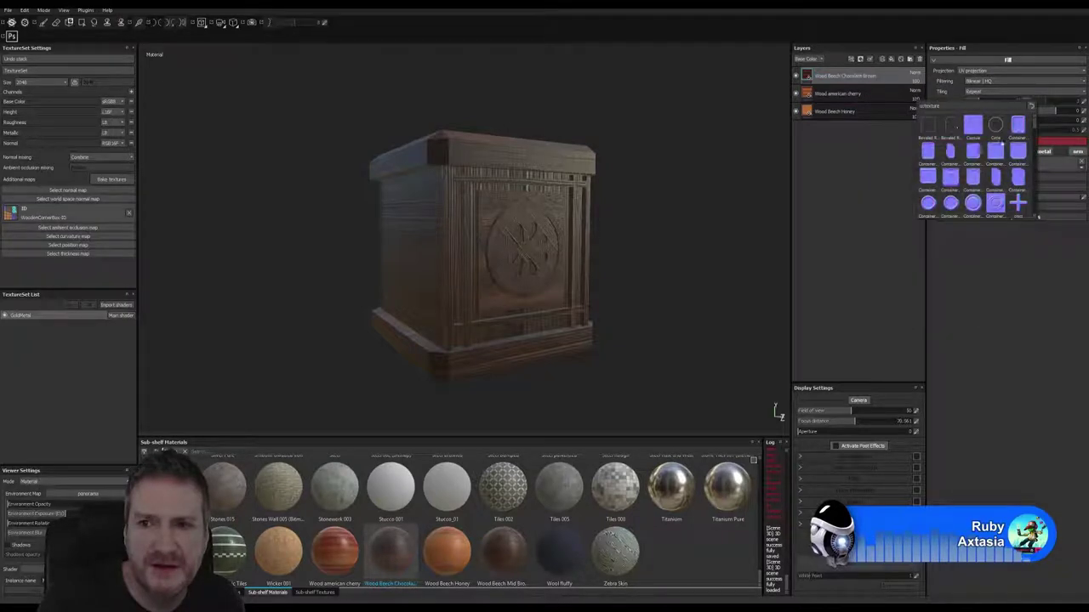
click(826, 322)
right_click(860, 78)
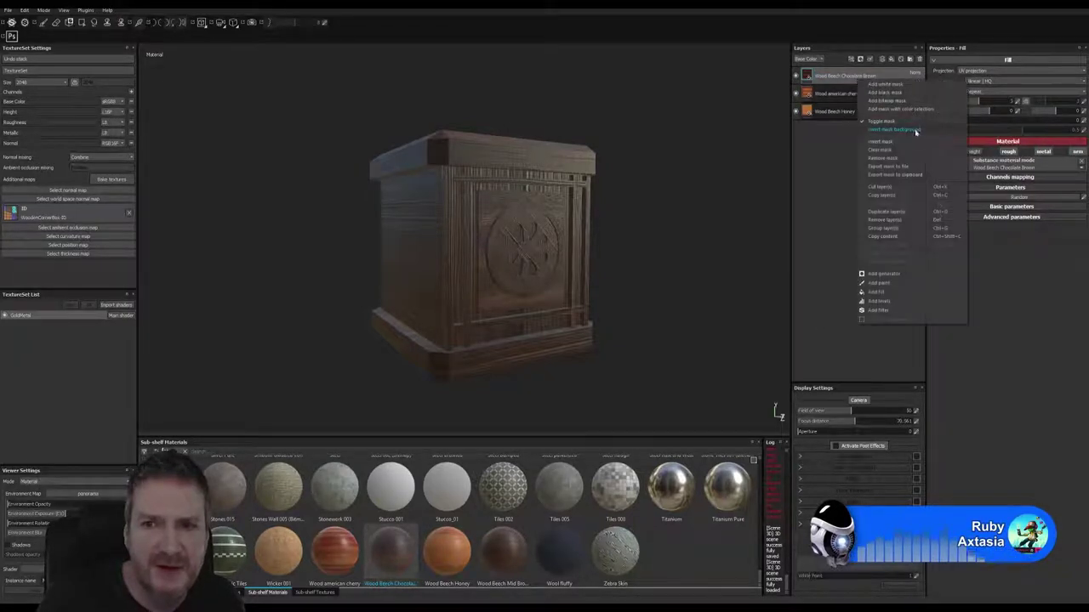
click(908, 110)
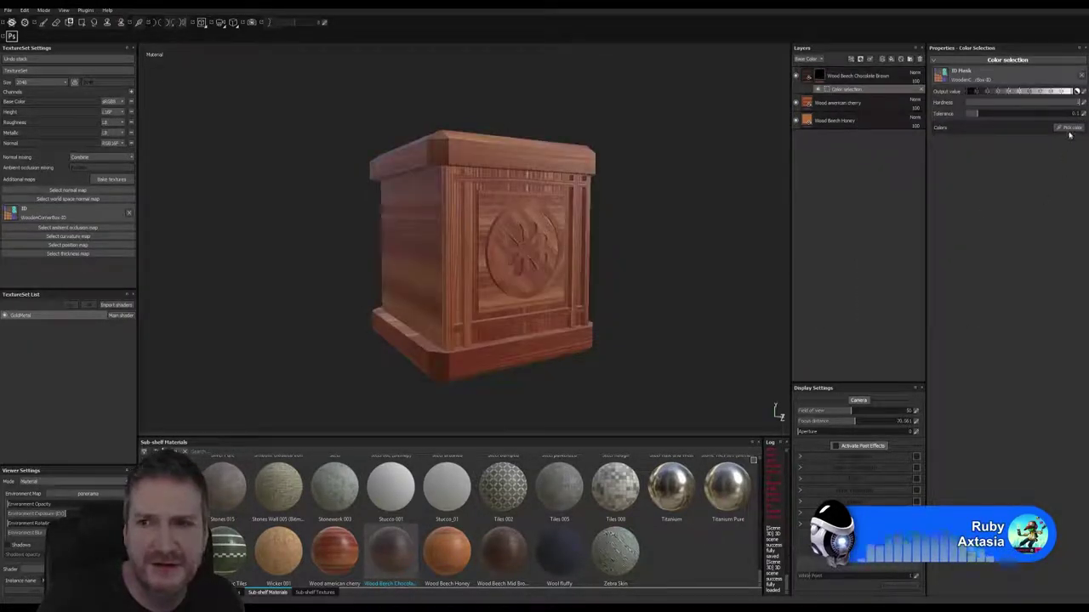
click(1069, 129)
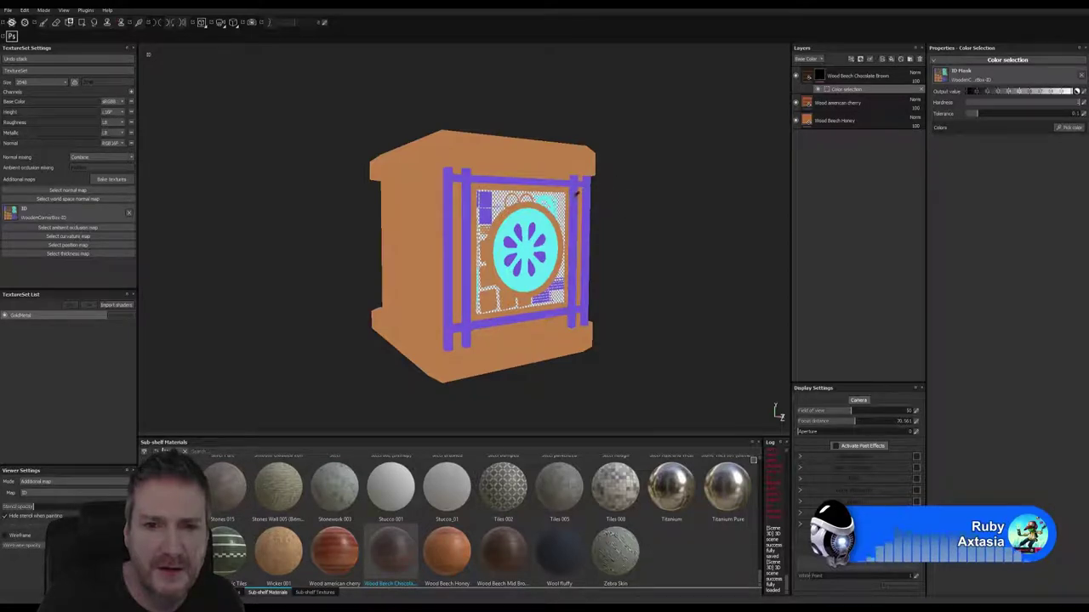
click(569, 199)
Inspect the masked chocolate-brown trim and the front panel of the box up close from several angles
alt+drag(667, 266, 490, 194)
alt+drag(463, 241, 713, 243)
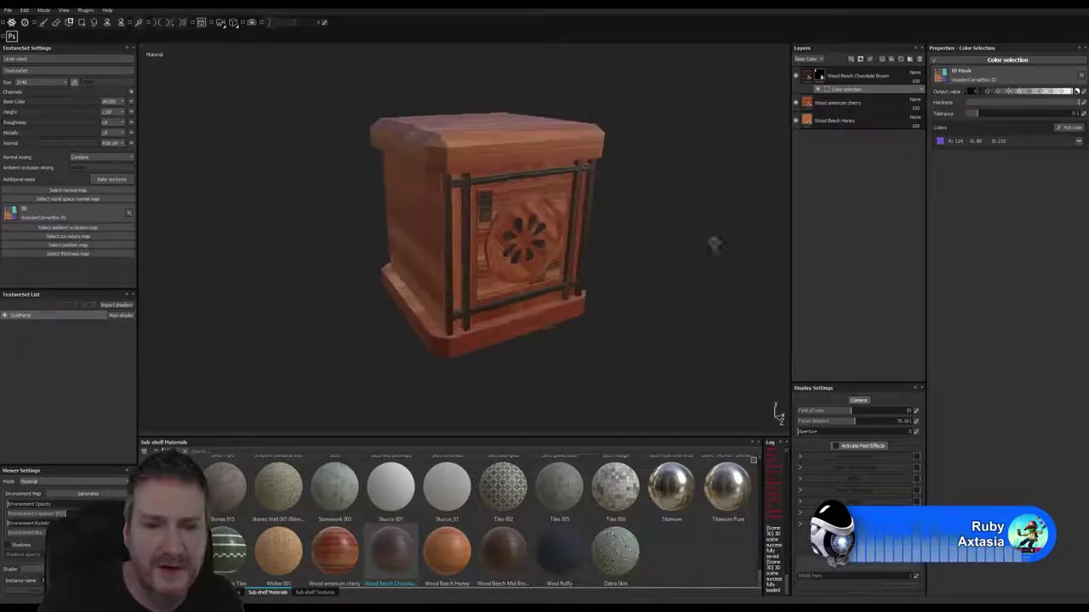
alt+right_drag(589, 237, 648, 256)
alt+drag(648, 256, 618, 205)
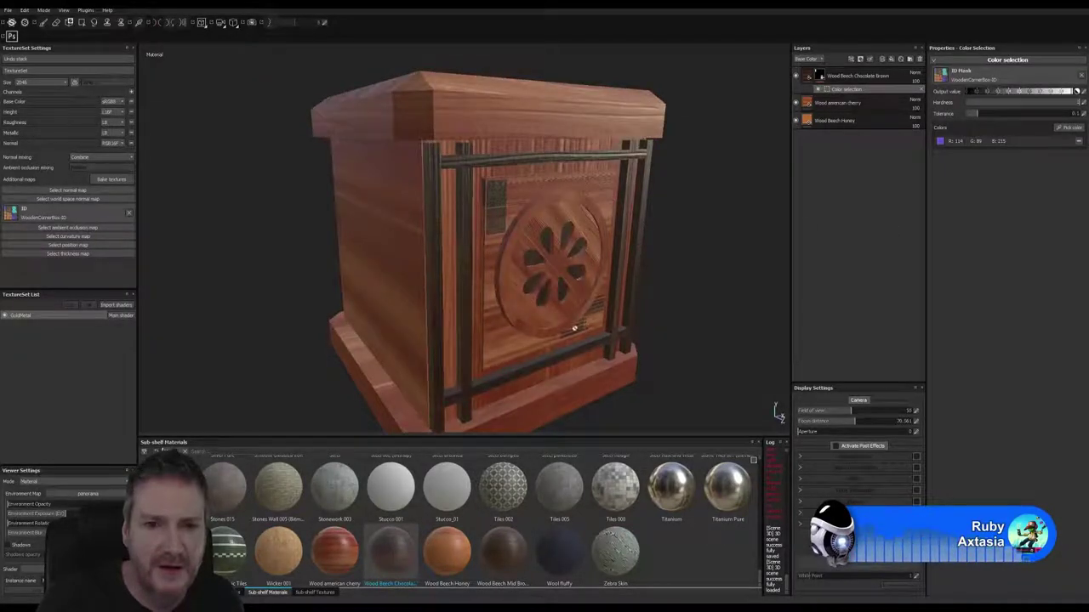
alt+drag(558, 204, 517, 180)
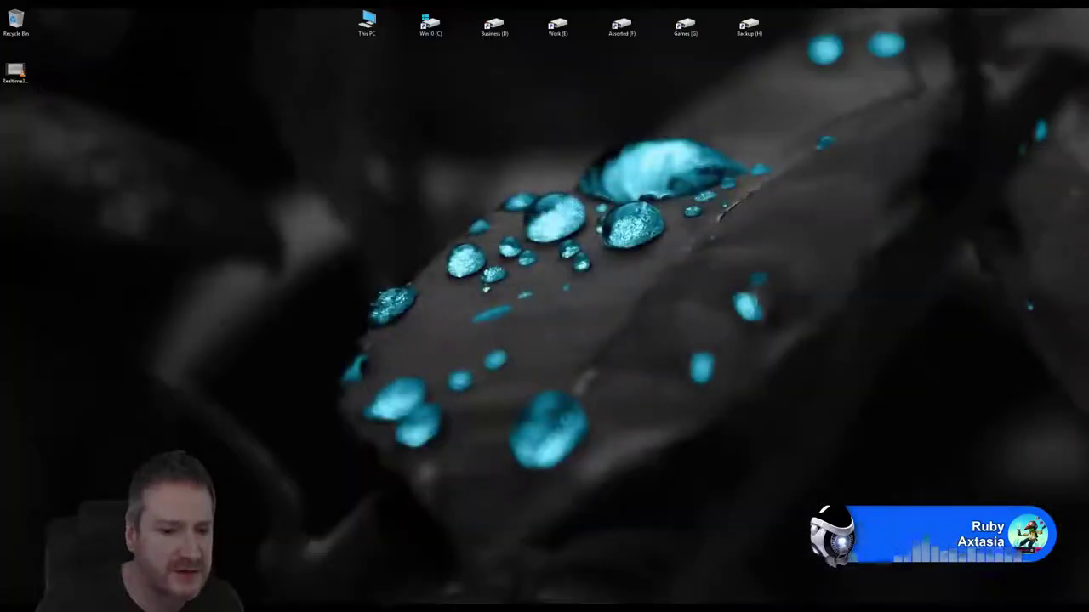
Switch to 3ds Max and select the thin panel box on the front of the plain corner box
key(alt+Tab)
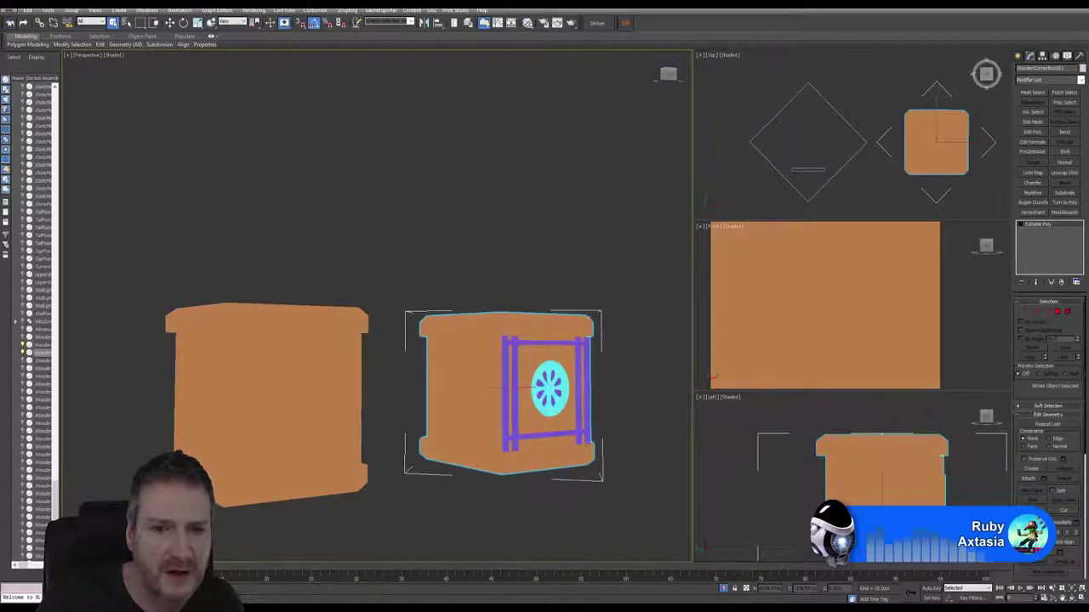
middle_drag(542, 242, 474, 223)
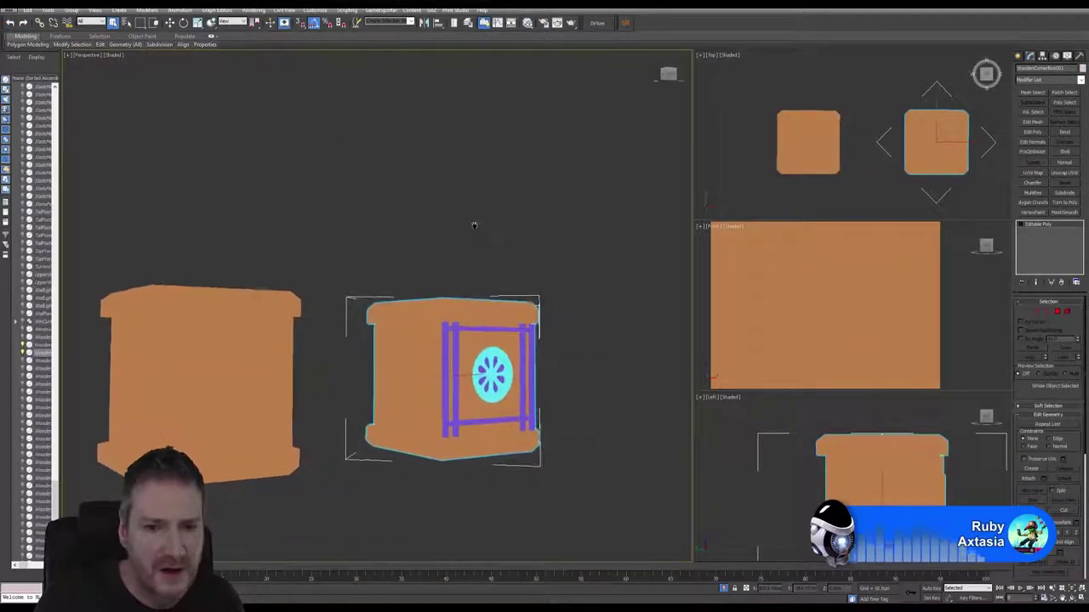
scroll(549, 367, up, 2)
scroll(547, 368, up, 2)
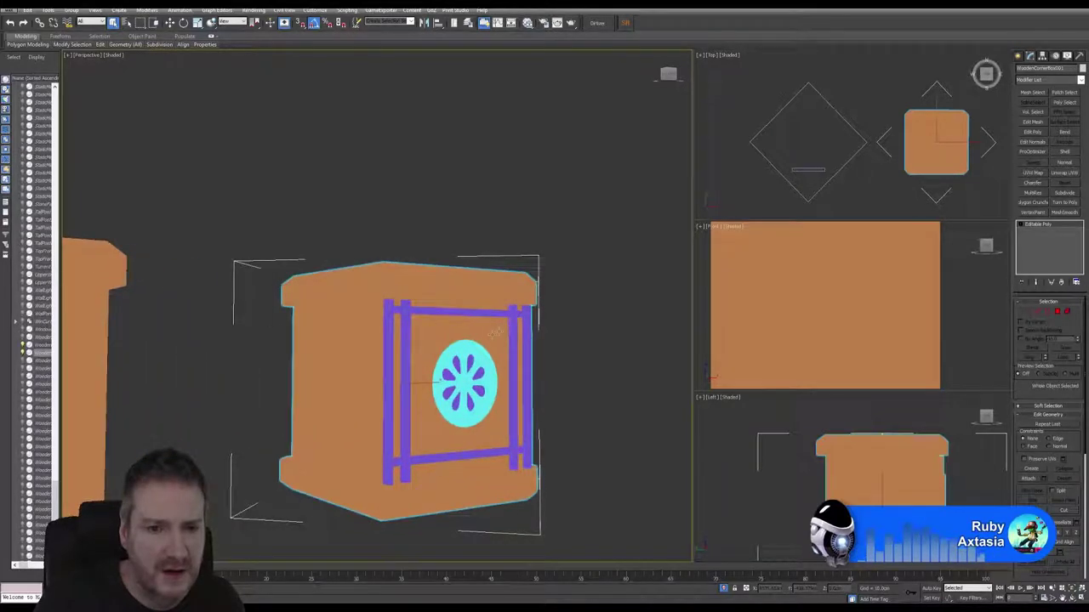
scroll(492, 335, down, 4)
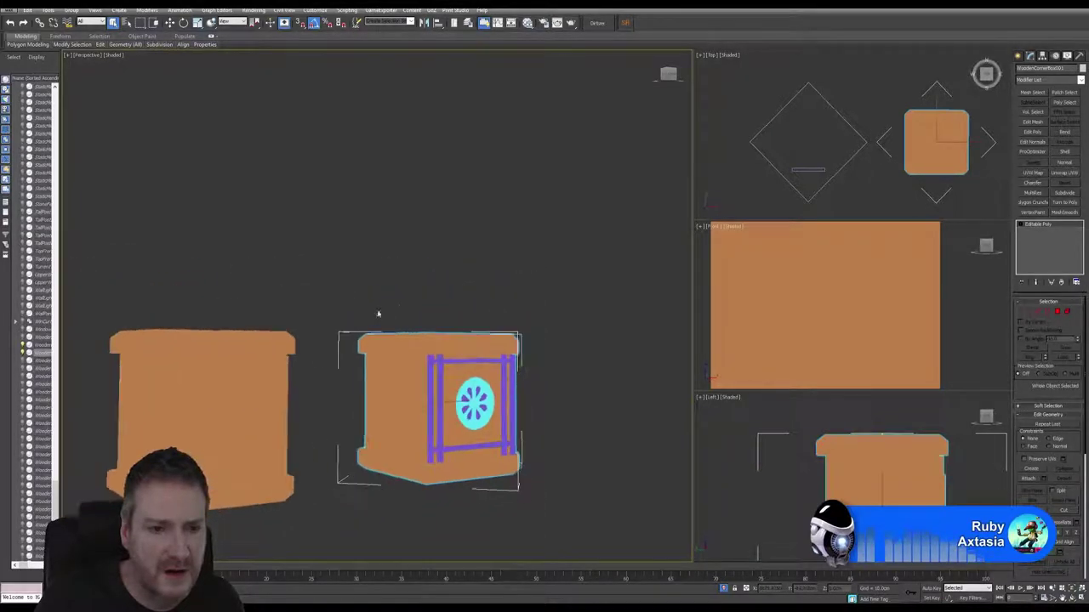
middle_drag(302, 251, 370, 250)
click(276, 380)
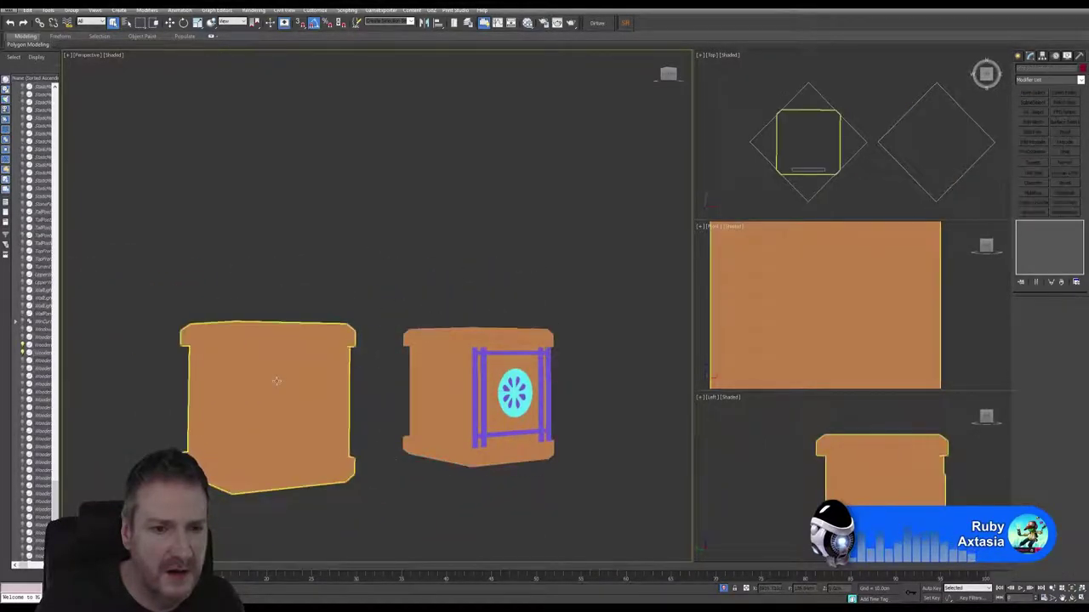
click(276, 380)
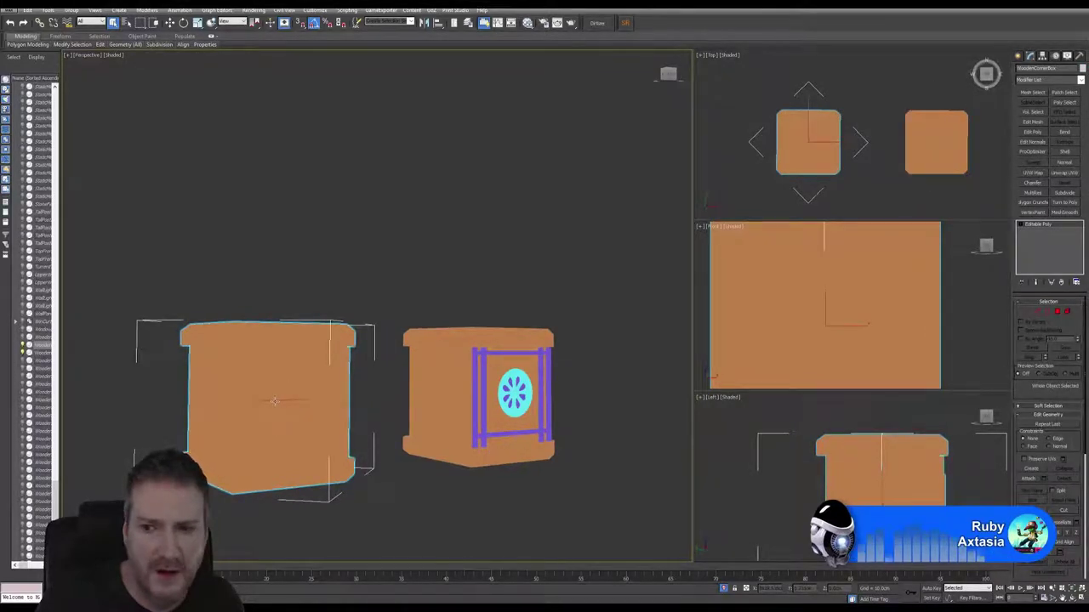
click(275, 400)
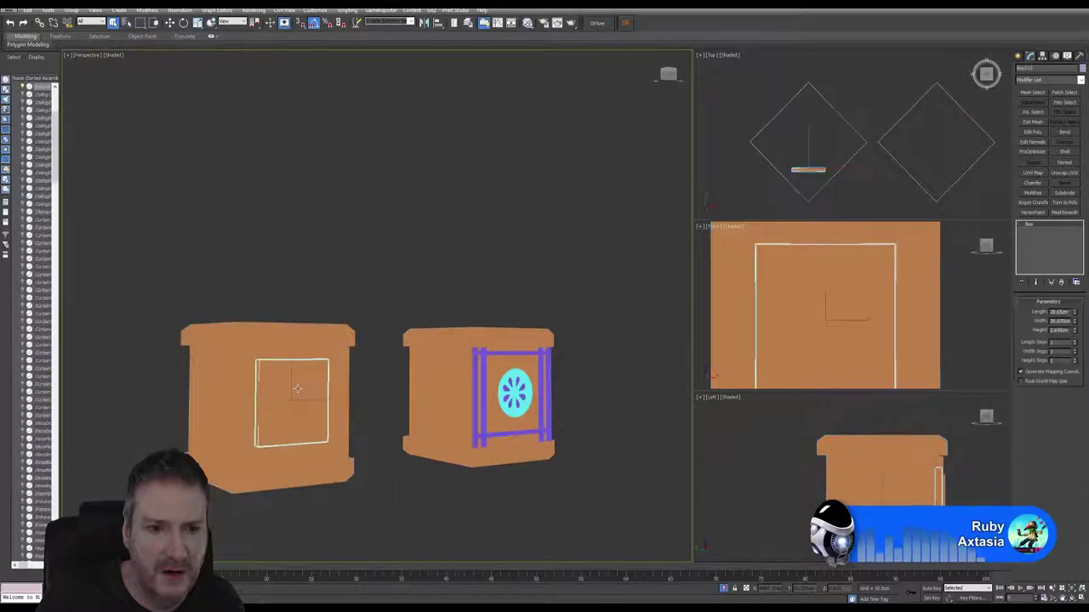
Clone the thin panel box sideways onto the front of the corner box with the purple trim
key(w)
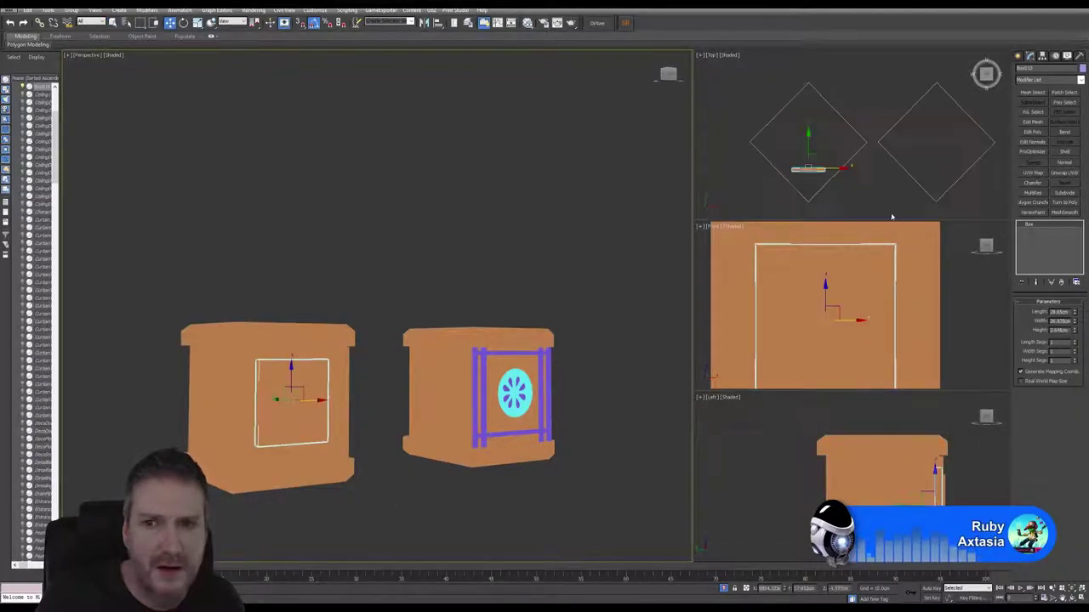
middle_drag(875, 203, 823, 205)
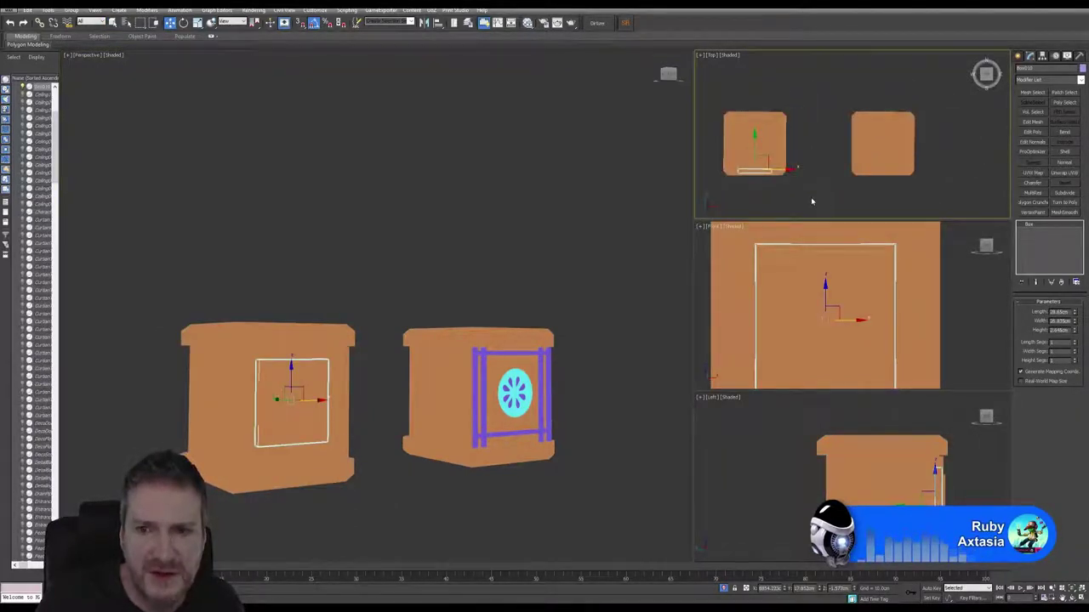
drag(778, 178, 911, 175)
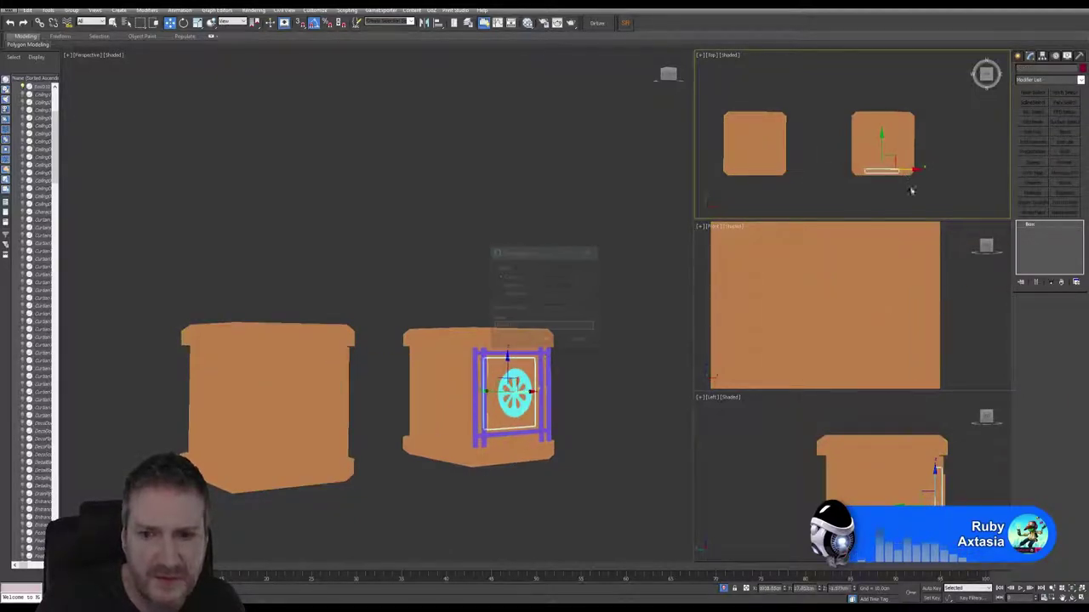
click(545, 340)
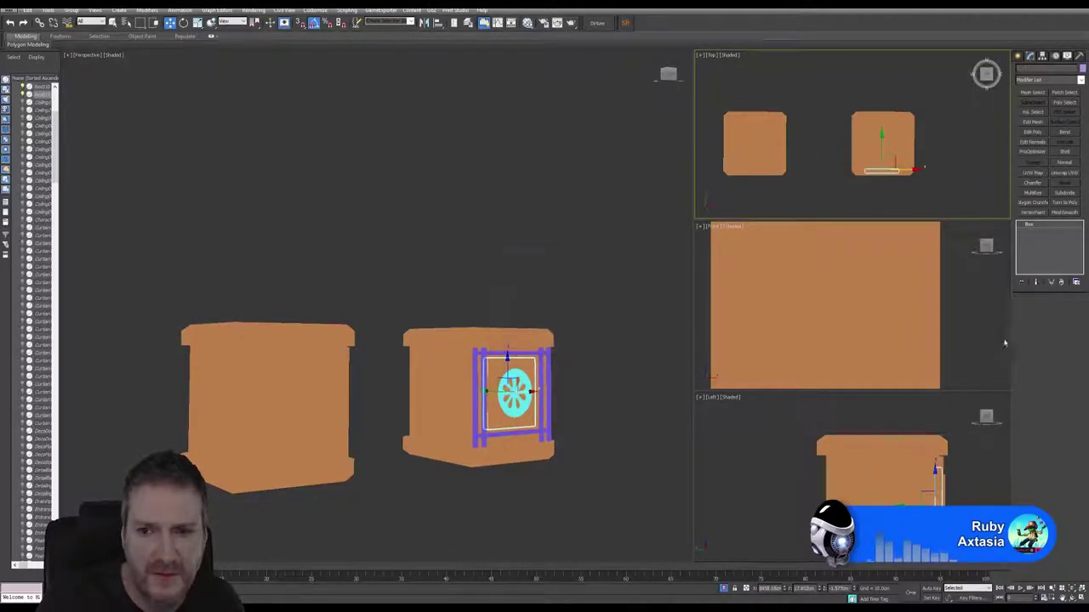
Nudge the cloned panel box horizontally in the front view to centre it around the round flower emblem
key(alt+w)
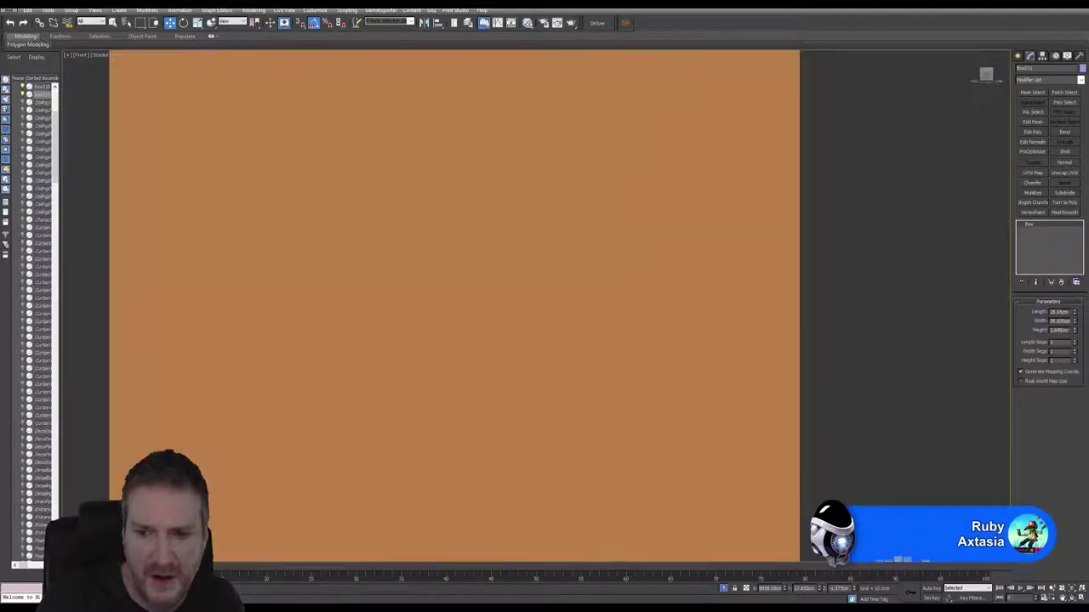
scroll(603, 432, down, 3)
key(z)
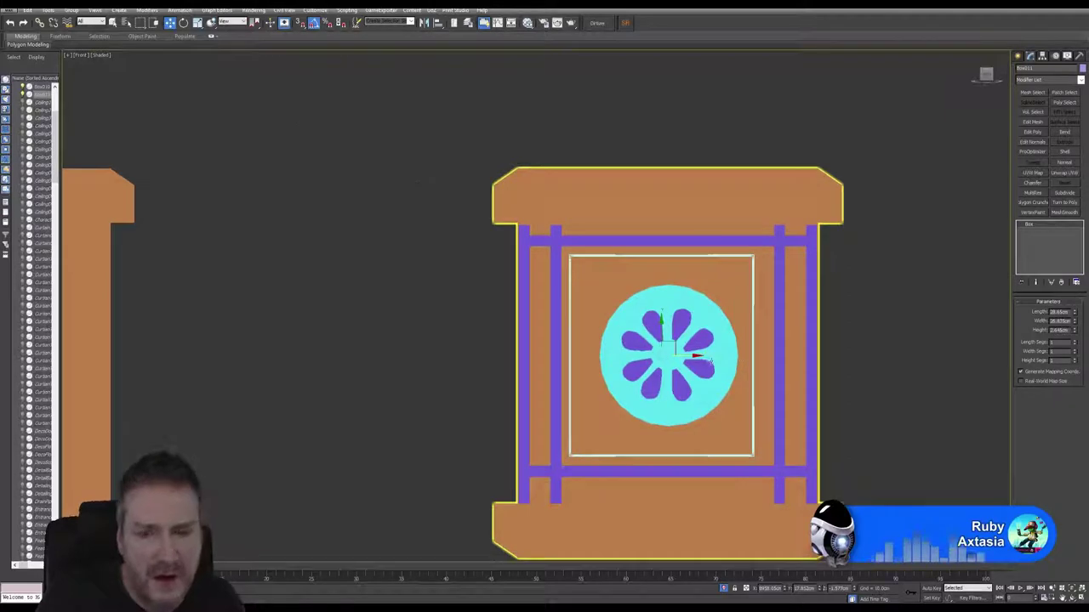
scroll(719, 361, up, 2)
drag(678, 354, 686, 353)
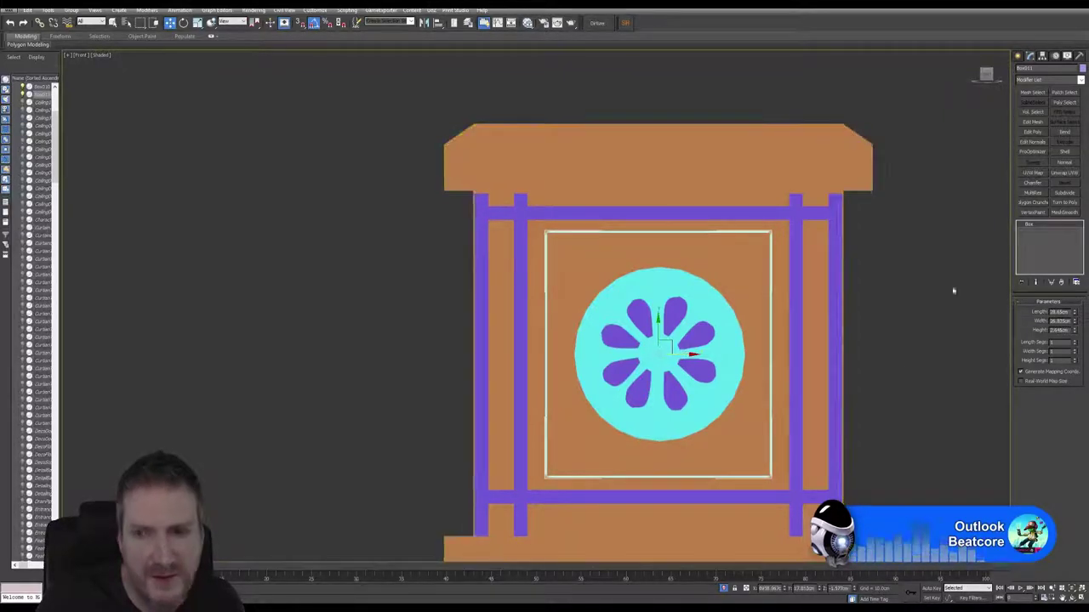
scroll(955, 314, down, 1)
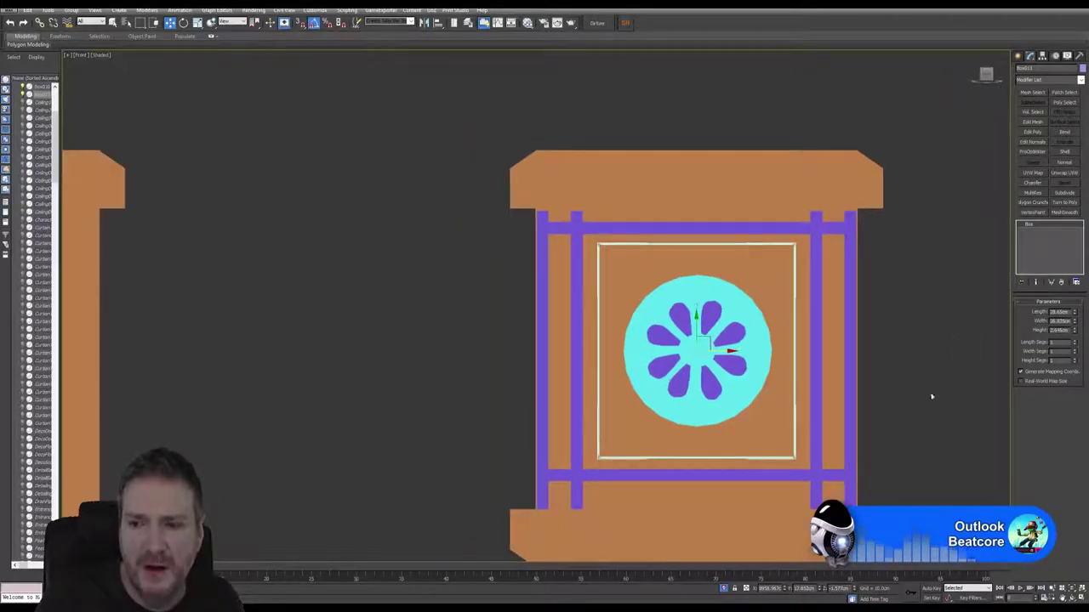
click(1081, 598)
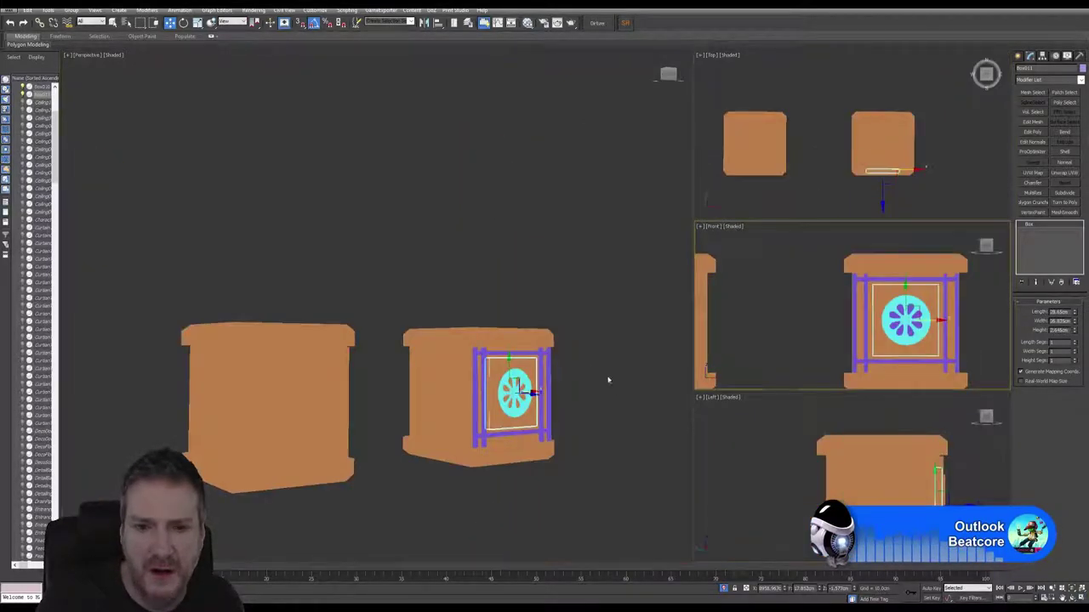
Apply an Unwrap UVW modifier to the cloned panel box and open its UV editor in polygon selection mode
alt+middle_drag(607, 379, 536, 389)
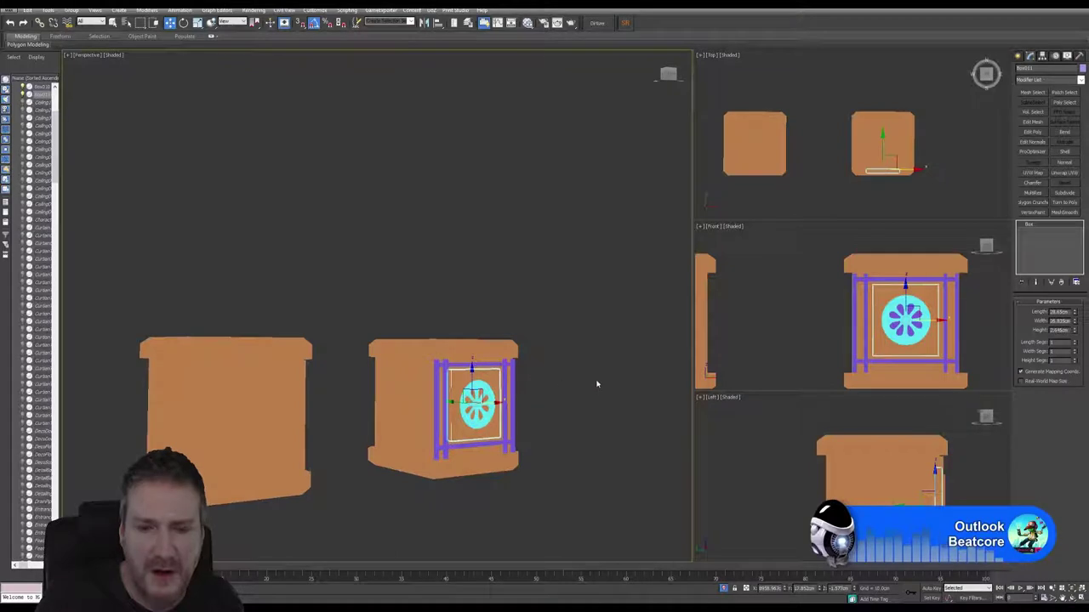
click(1065, 173)
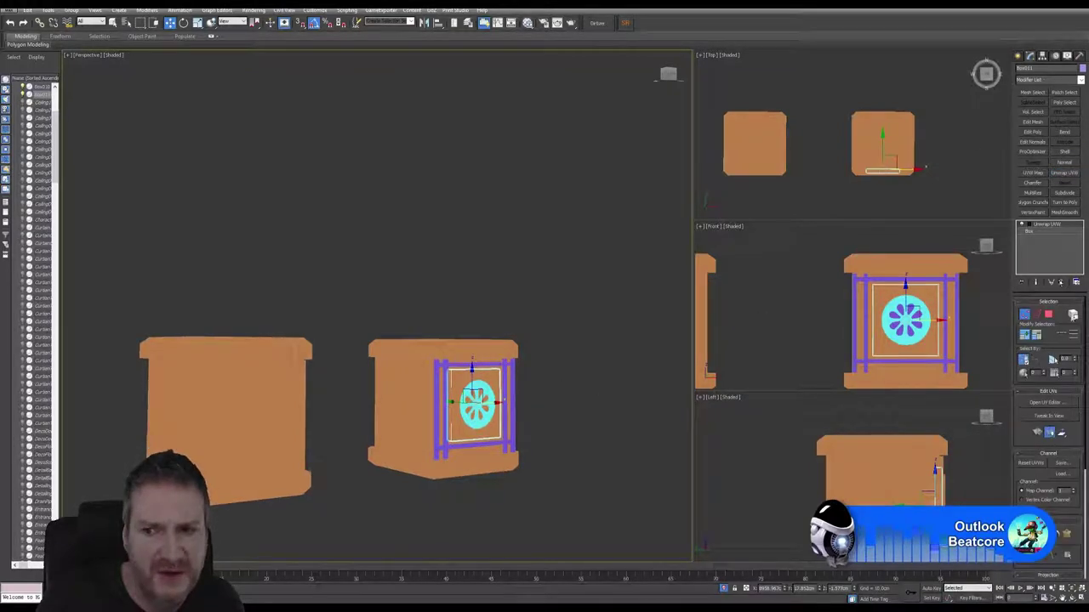
click(1046, 402)
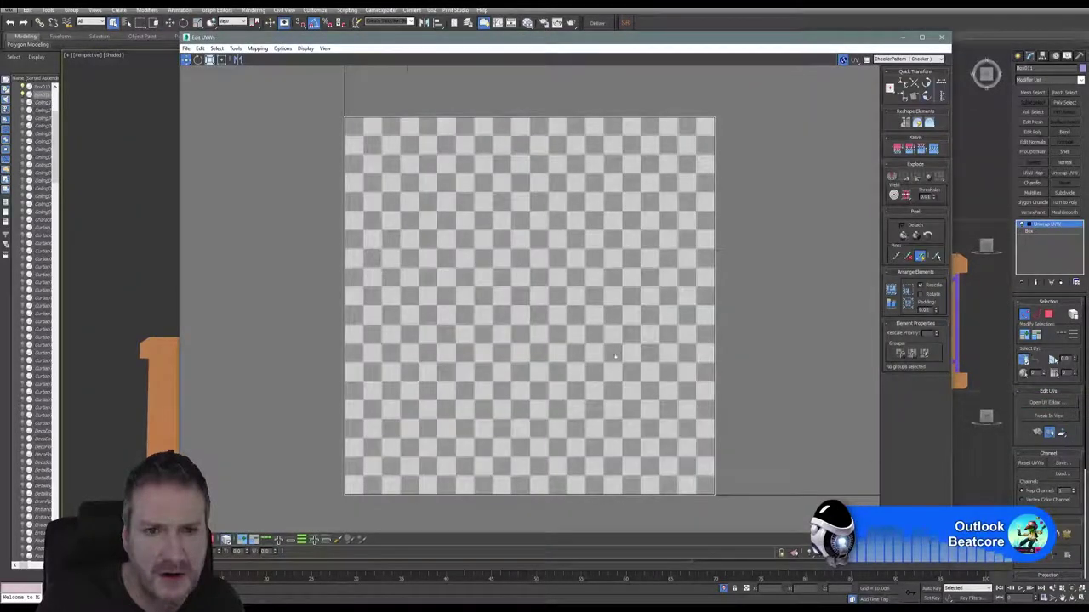
scroll(615, 356, down, 4)
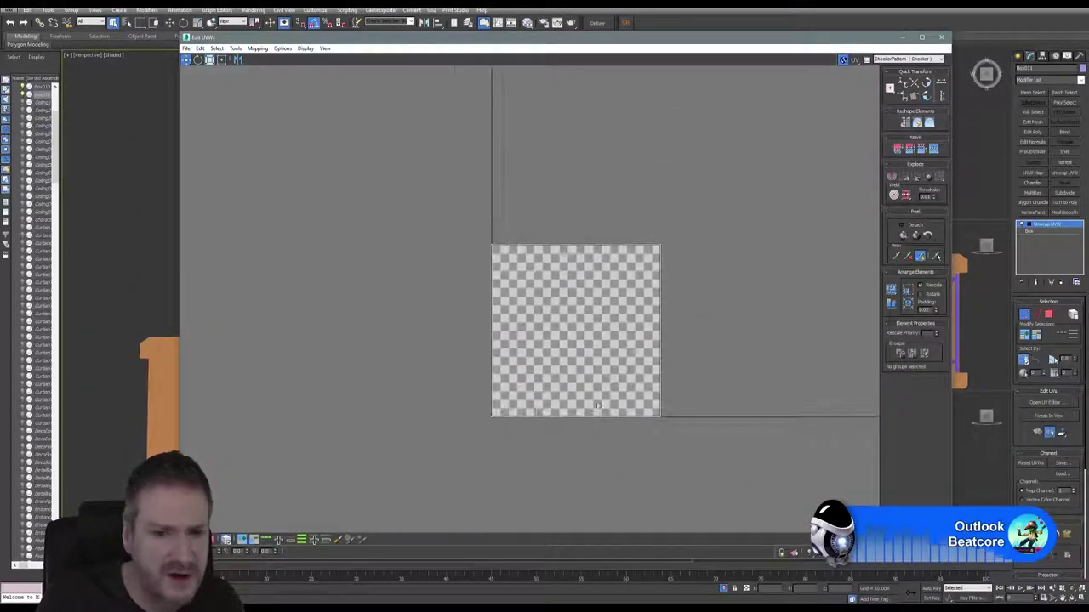
click(214, 540)
click(462, 396)
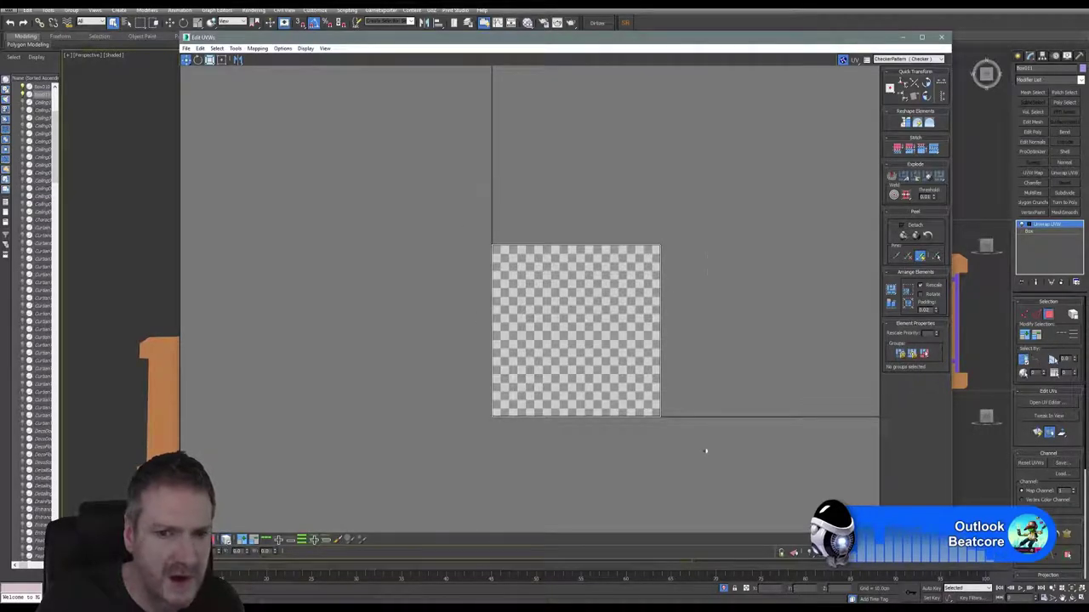
Scale all the panel box's UV faces down to about a fifth, move them outside the UV tile, and leave UV editing
drag(705, 452, 397, 193)
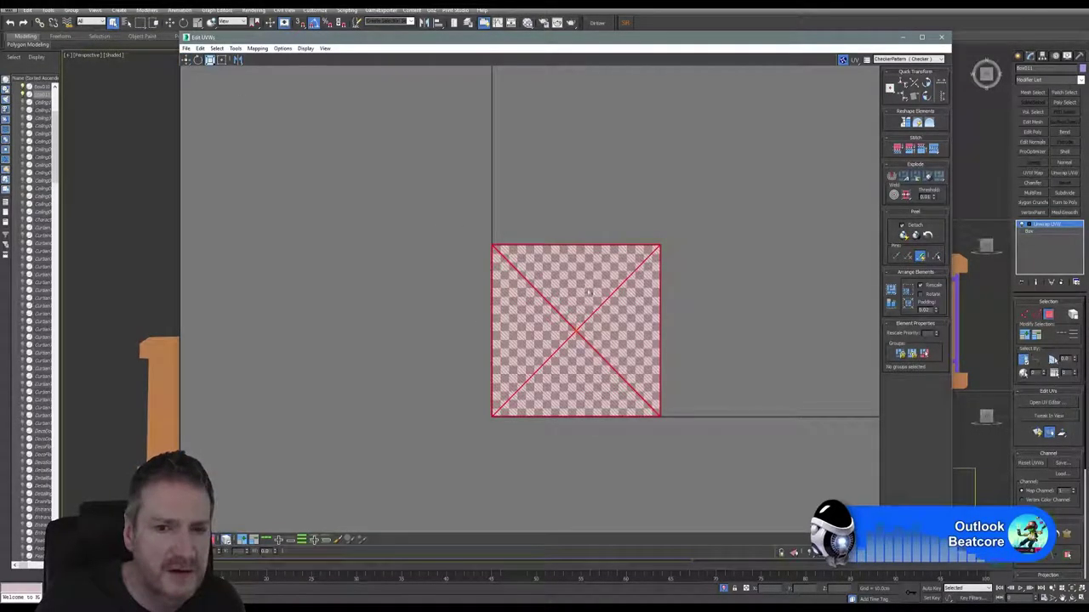
drag(589, 291, 592, 424)
key(w)
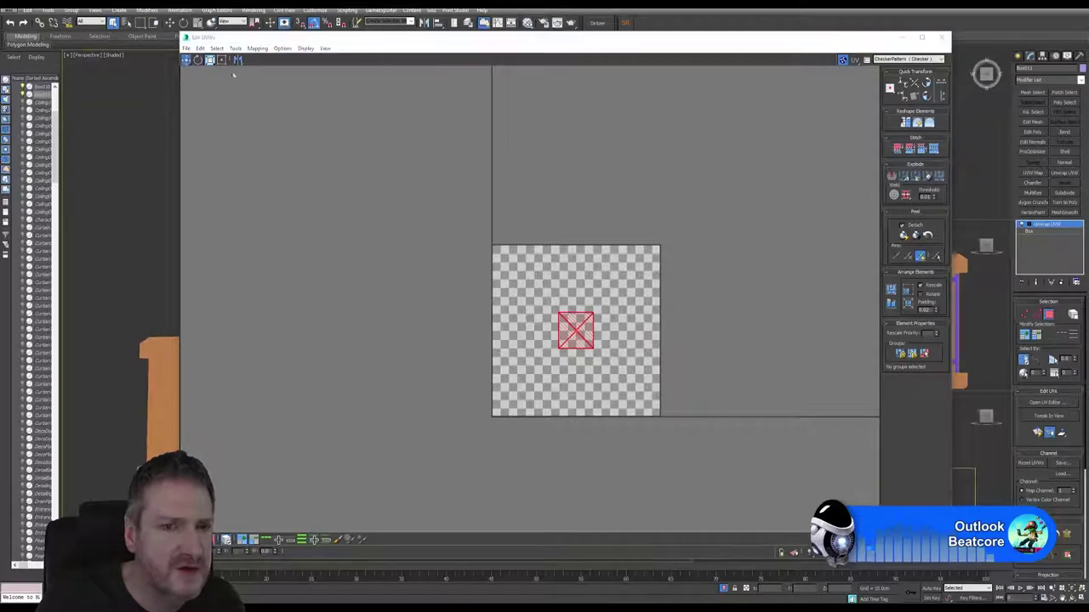
drag(579, 333, 663, 176)
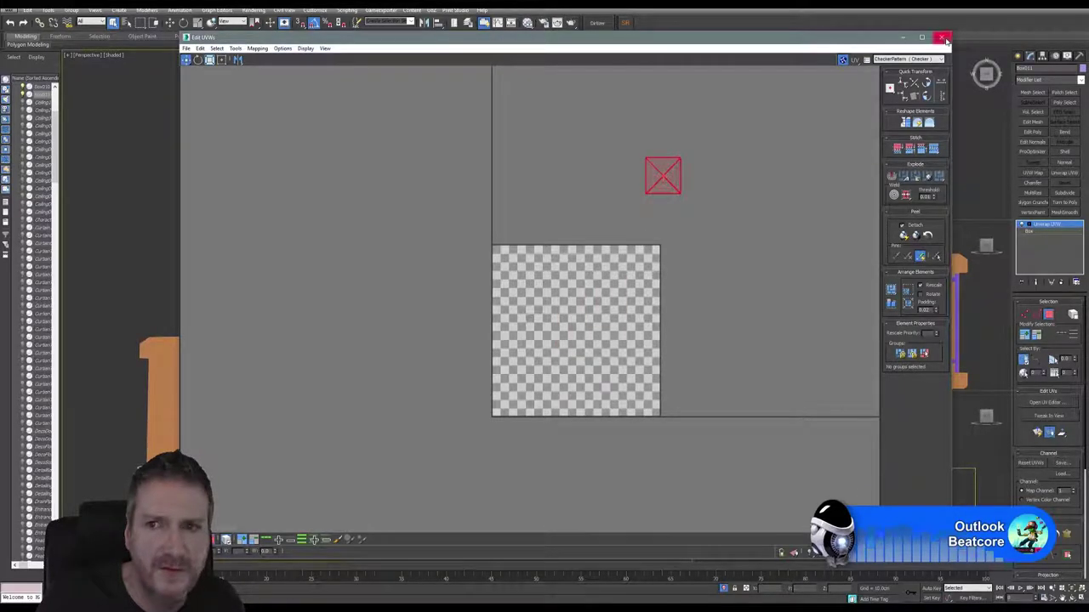
click(940, 36)
middle_drag(454, 341, 439, 320)
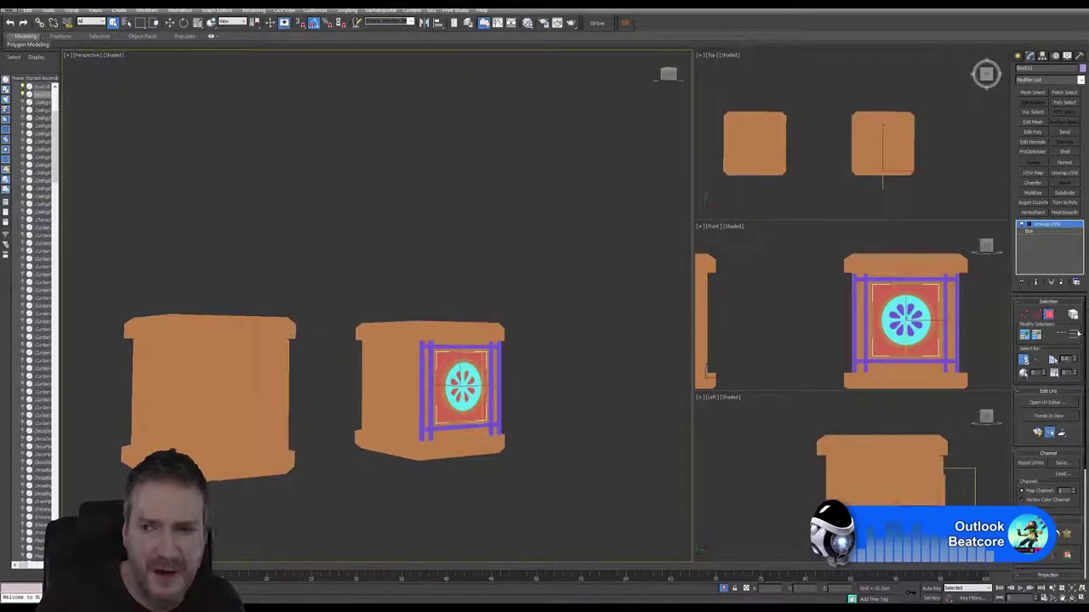
click(1048, 317)
scroll(536, 367, up, 2)
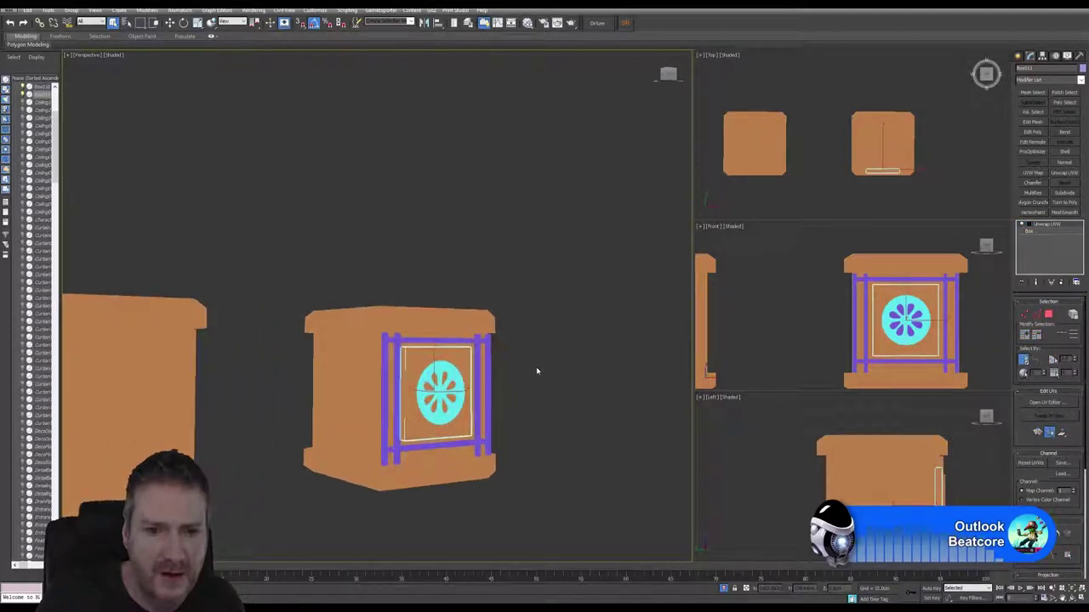
Attach the thin panel box to the wooden corner box with the Match Material IDs to Material option
click(449, 316)
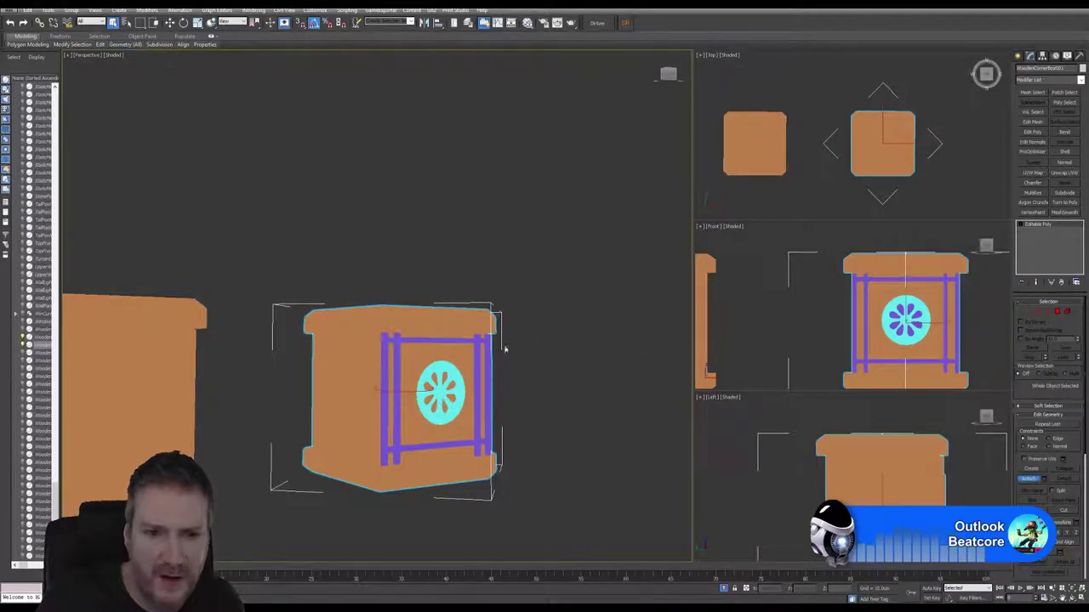
click(416, 357)
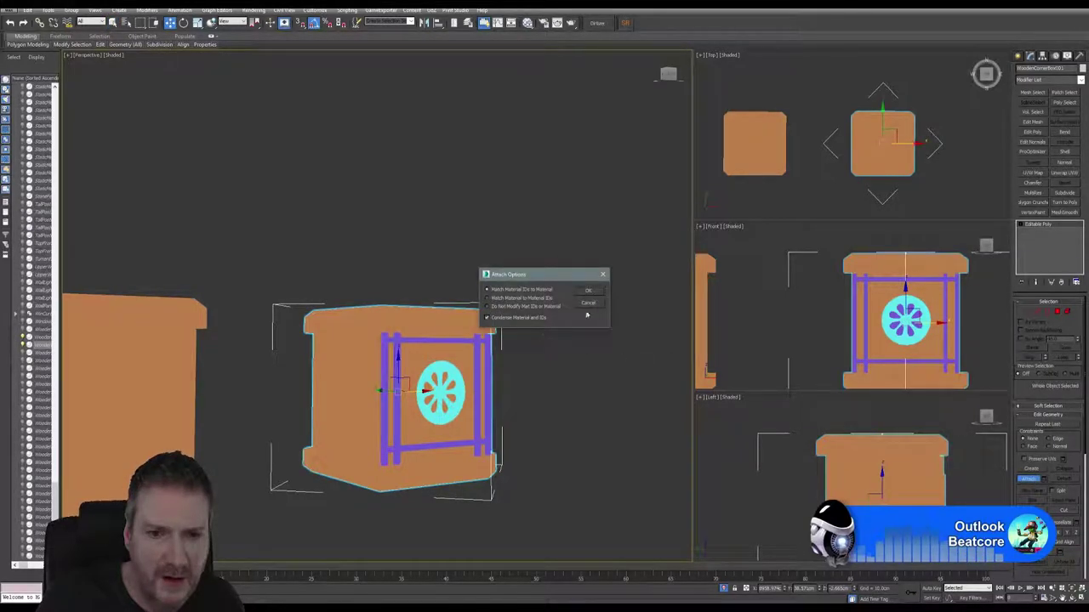
click(590, 292)
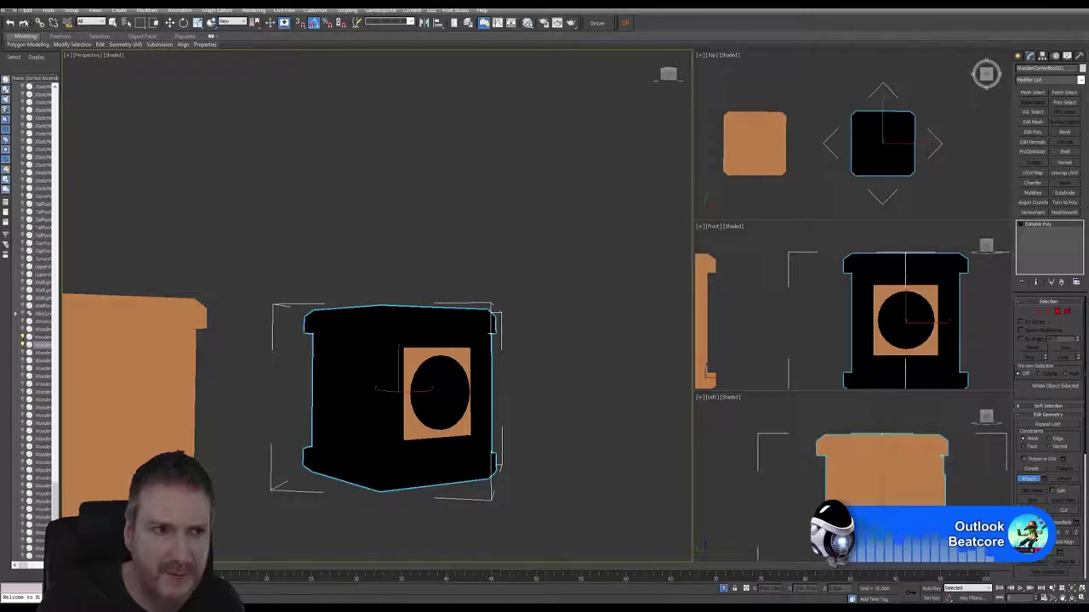
middle_drag(542, 276, 559, 291)
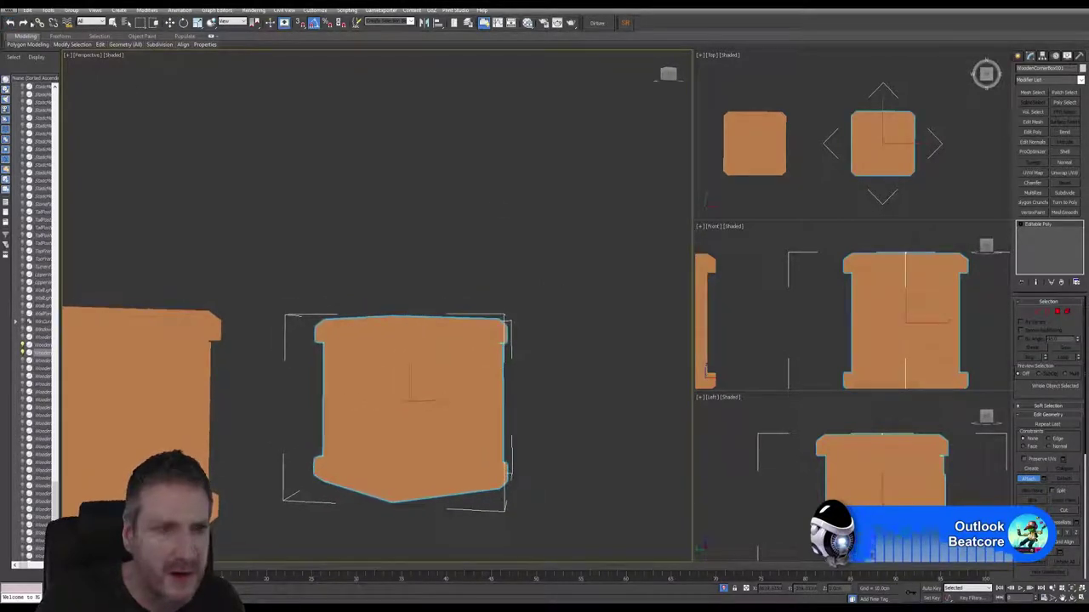
Undo the attachment and several earlier edits, and redo the edits up to the separate panel box with its Unwrap UVW modifier
click(11, 23)
click(11, 24)
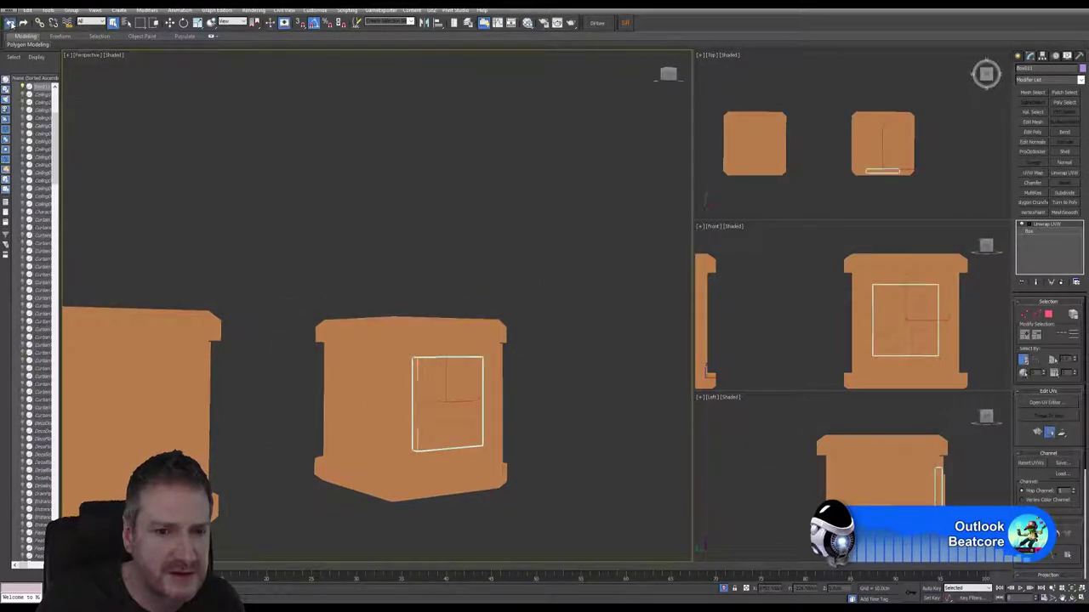
click(11, 24)
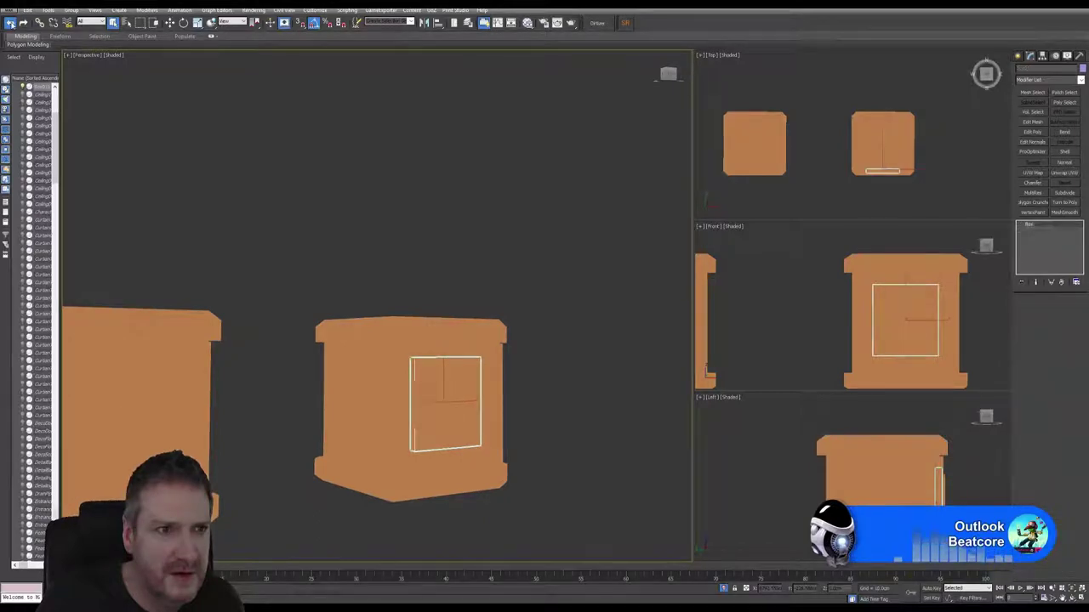
click(11, 23)
click(11, 24)
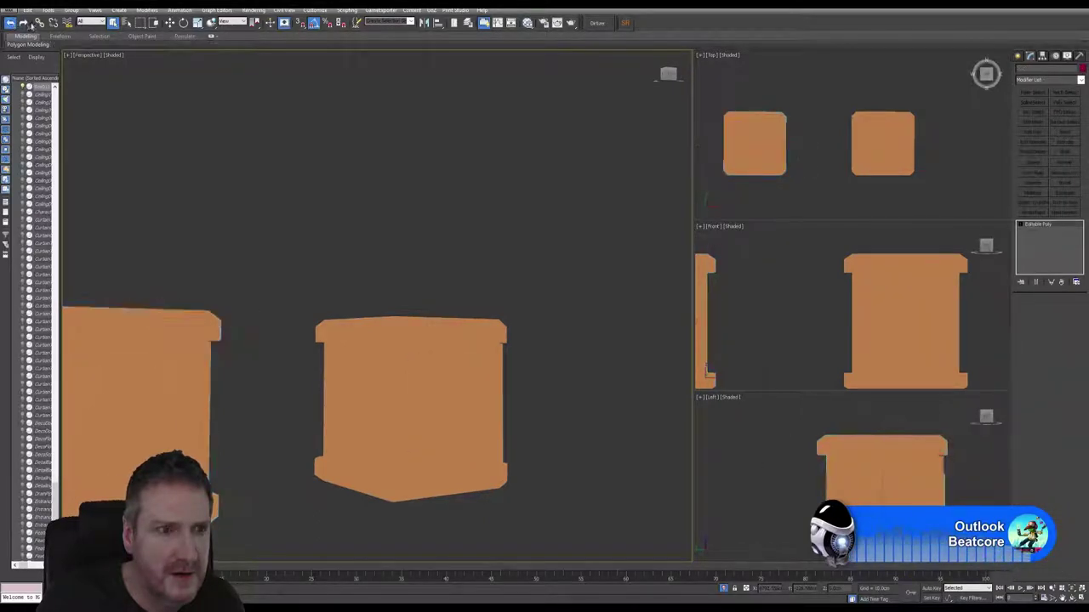
click(12, 24)
click(23, 25)
click(23, 26)
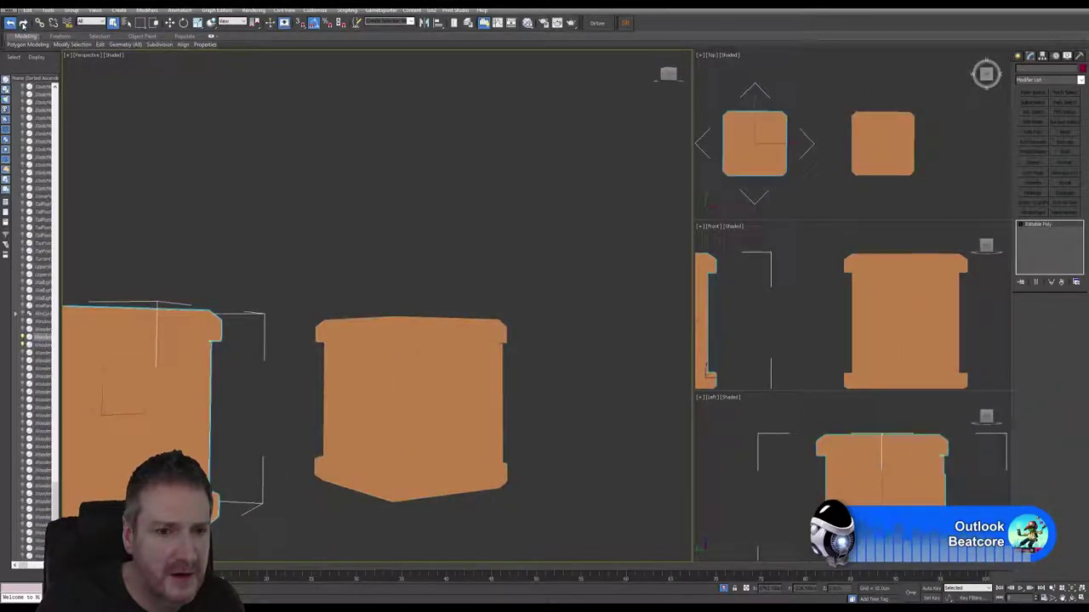
click(23, 25)
click(23, 25)
click(23, 25)
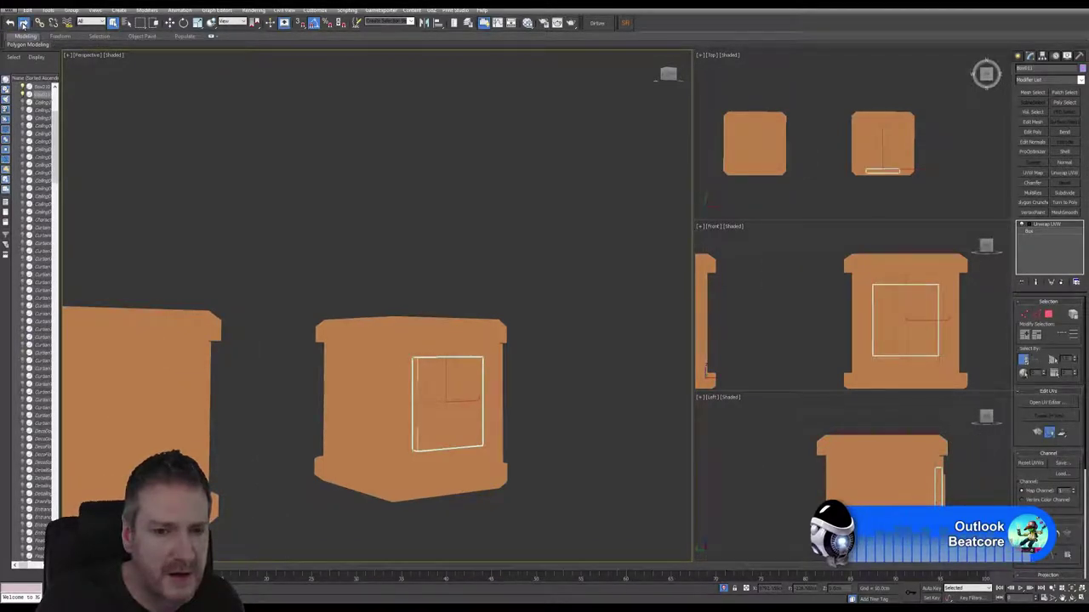
Apply an Unwrap UVW modifier to the wooden corner box and open its UV editor
middle_drag(493, 280, 582, 250)
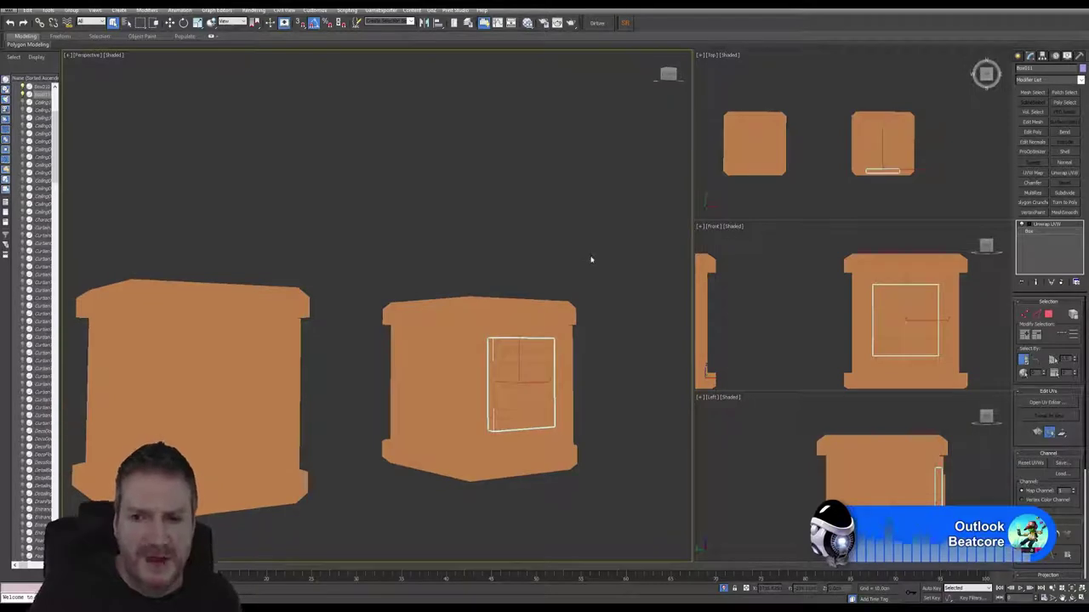
key(e)
mouse_move(464, 253)
alt+middle_down()
mouse_move(425, 255)
mouse_move(446, 250)
alt+middle_up()
click(113, 24)
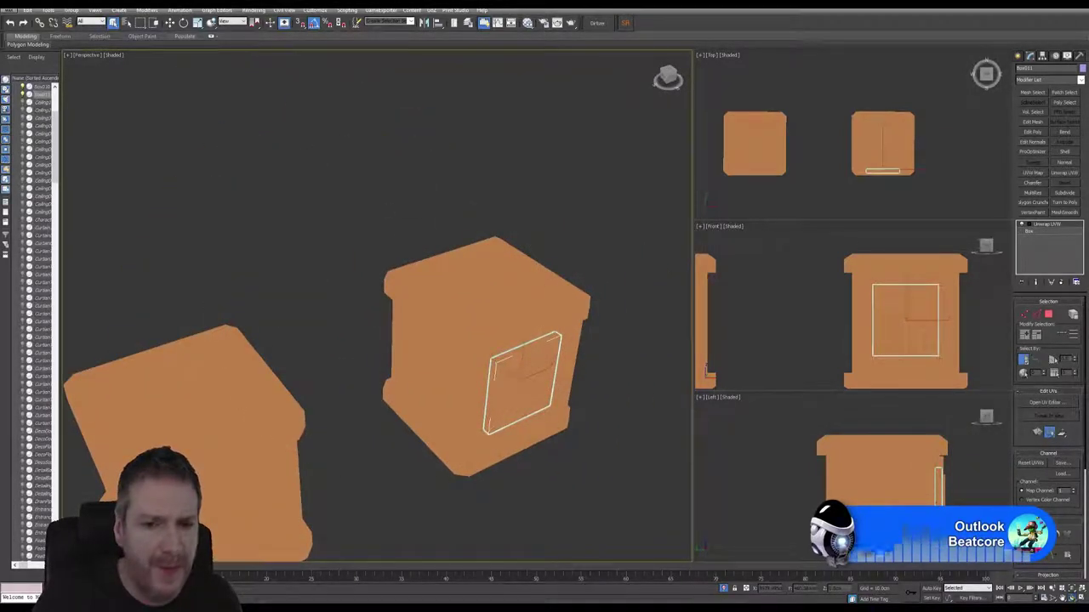
click(496, 279)
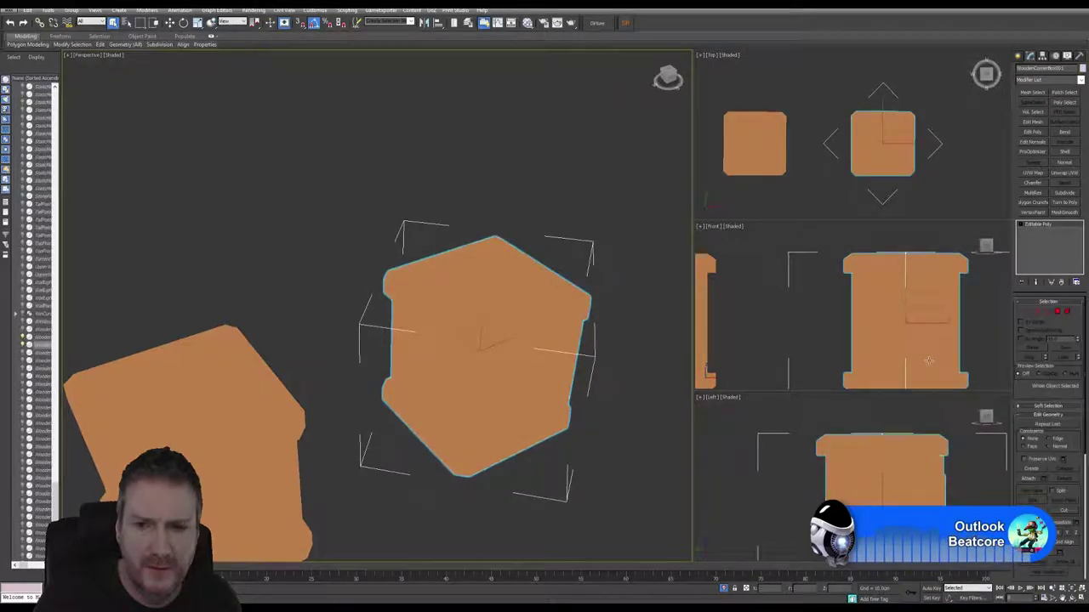
click(1064, 176)
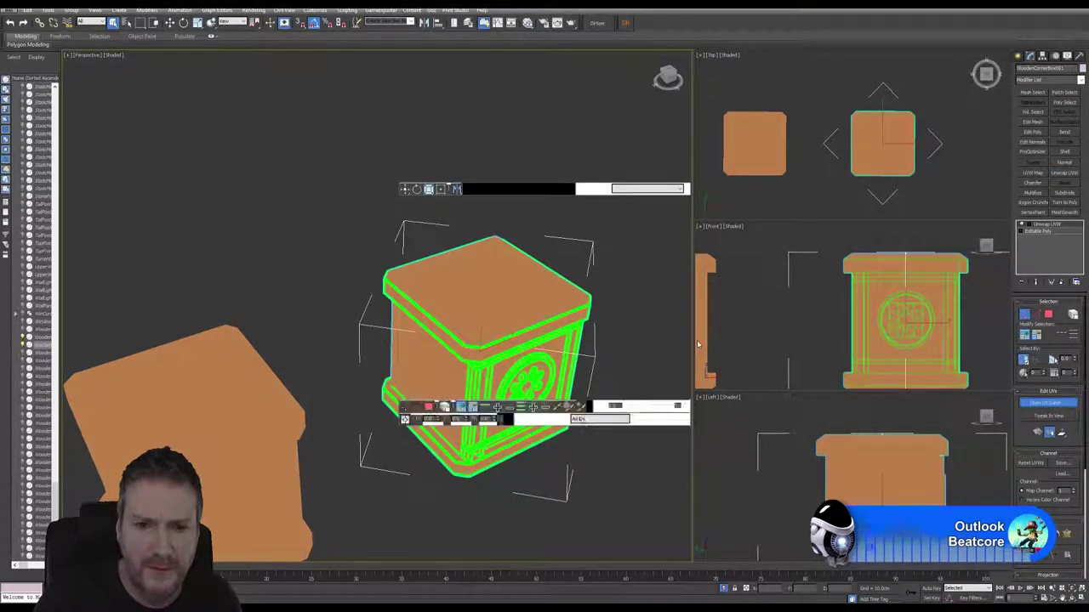
click(1048, 404)
Examine how the corner box's UV pieces fill the UV tile, and leave its UV editing
scroll(726, 331, down, 3)
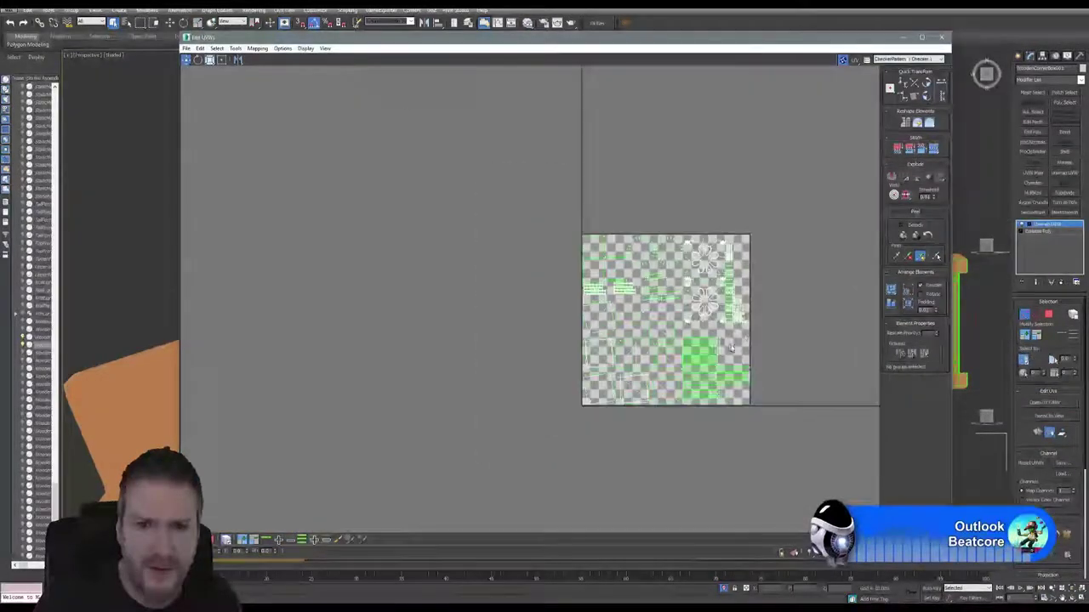
middle_drag(719, 334, 622, 309)
scroll(588, 320, up, 3)
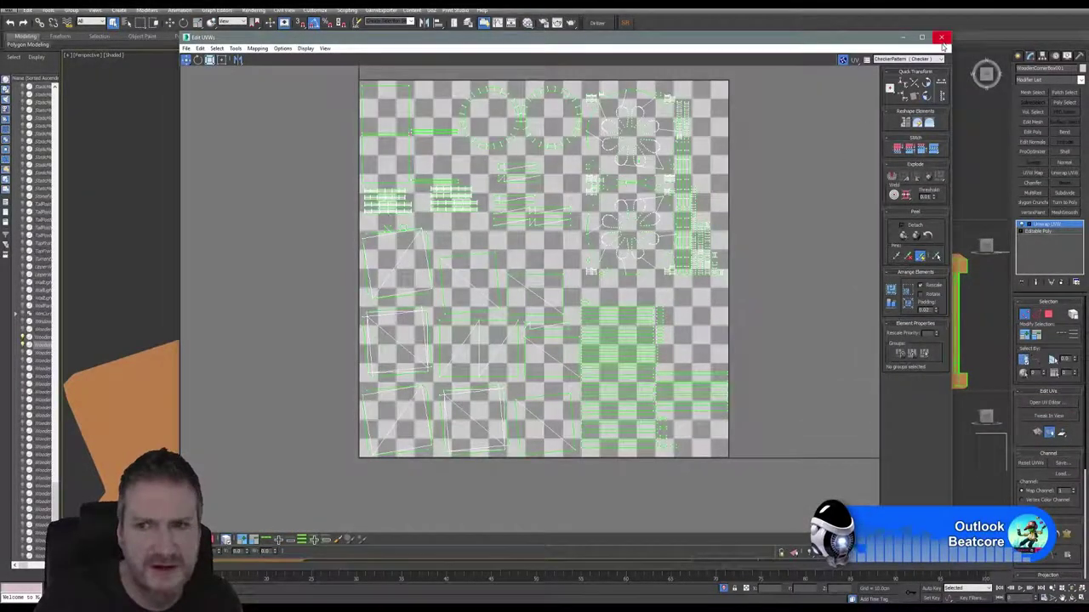
click(942, 38)
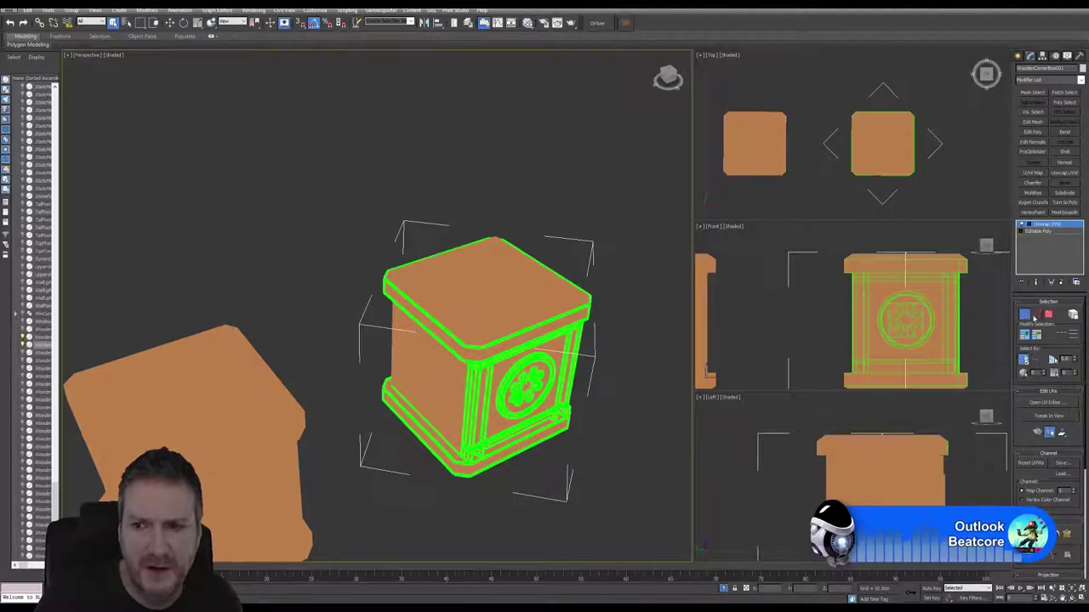
click(1028, 316)
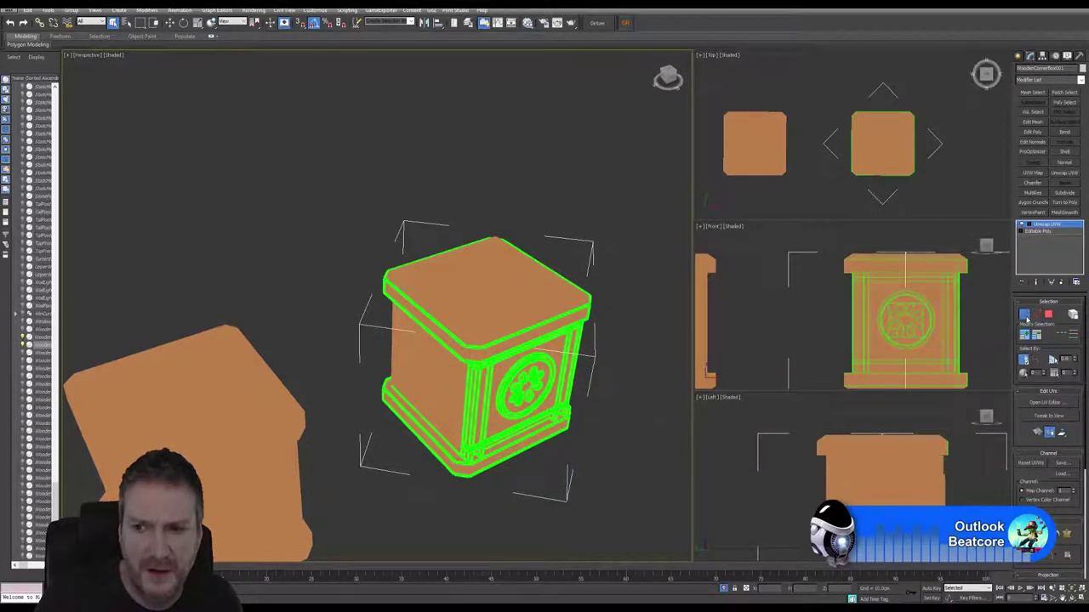
click(1026, 318)
click(591, 472)
Apply Flatten Mapping to all UV faces of the thin panel box on the corner box's front
click(509, 376)
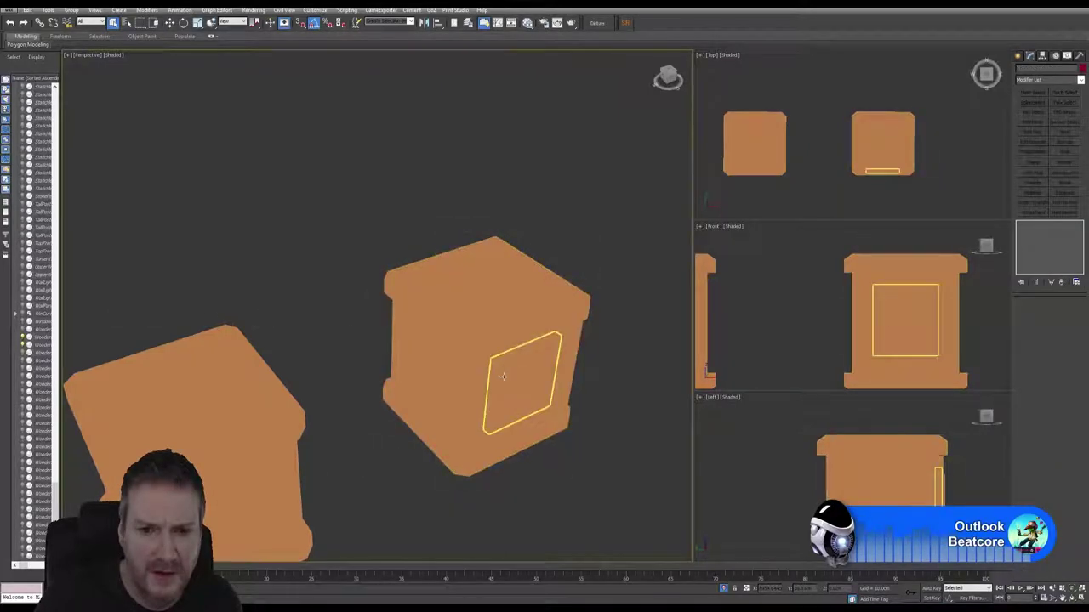
click(503, 376)
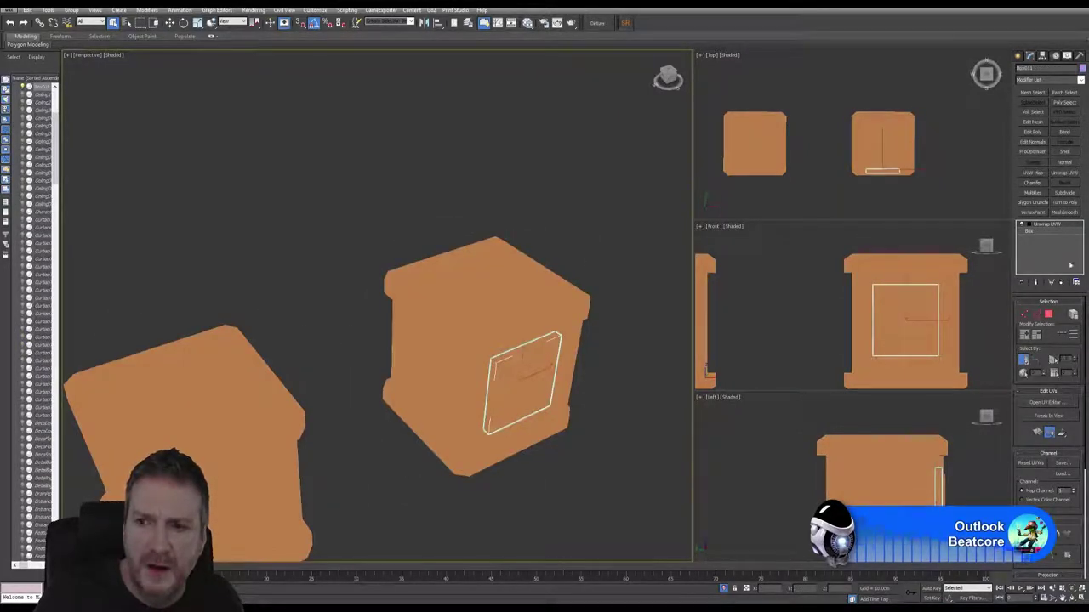
click(1050, 405)
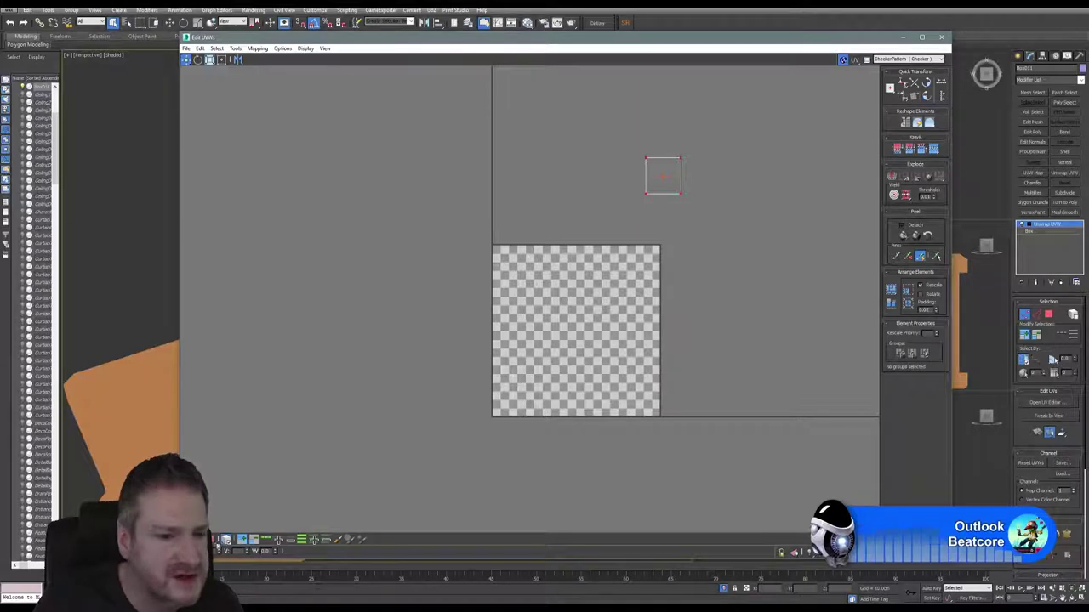
click(216, 544)
key(ctrl+a)
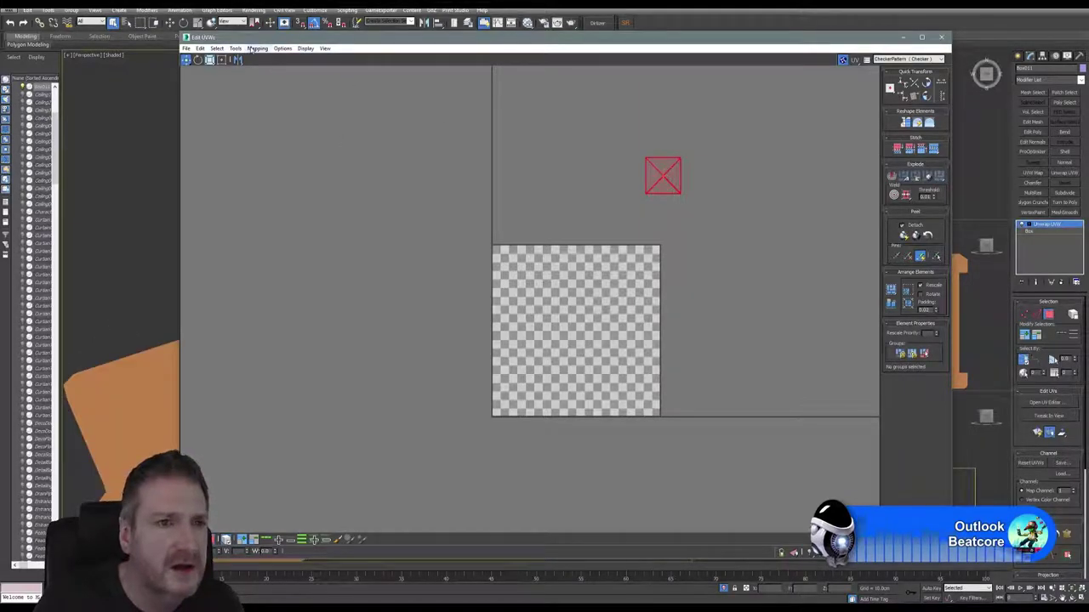
click(256, 49)
click(220, 57)
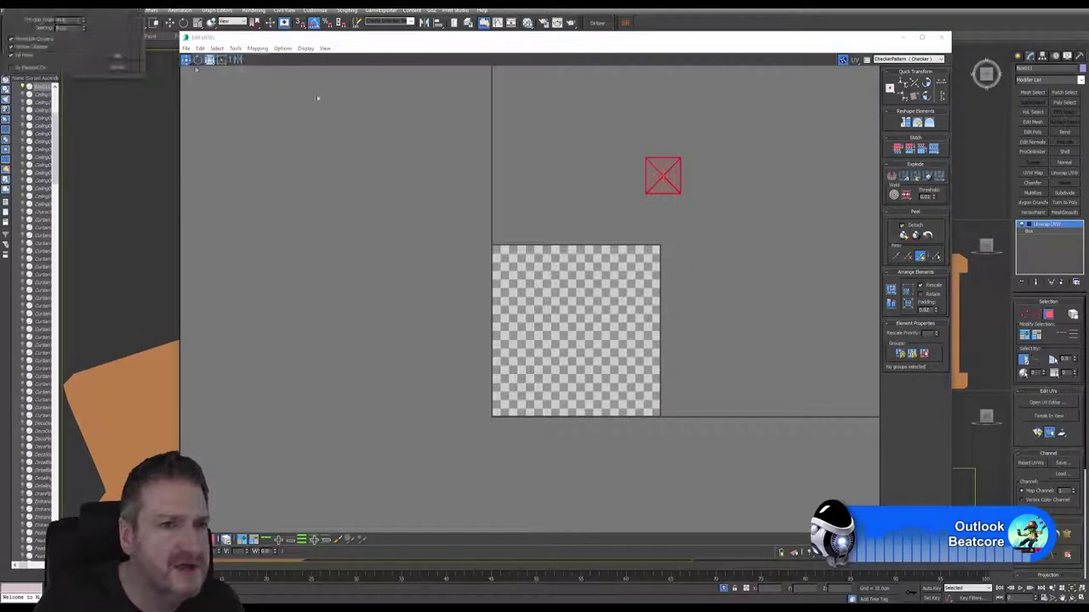
click(119, 55)
Move the panel box's flattened UVs outside the UV tile, scale them down to a small cluster, and leave UV editing
drag(550, 302, 731, 278)
click(211, 60)
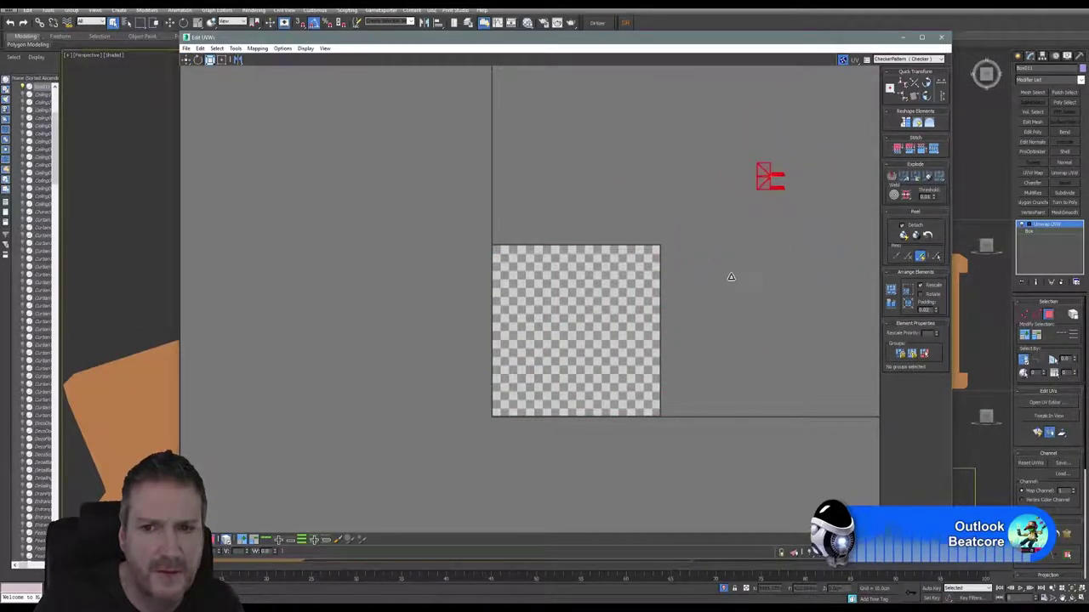
click(944, 39)
alt+middle_drag(428, 296, 264, 189)
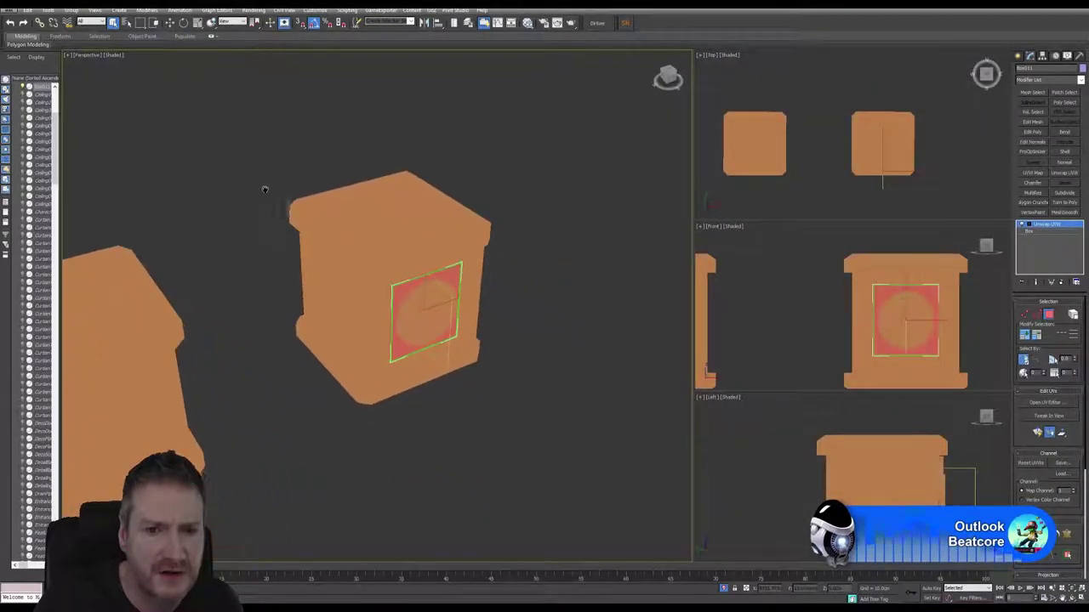
scroll(428, 274, up, 3)
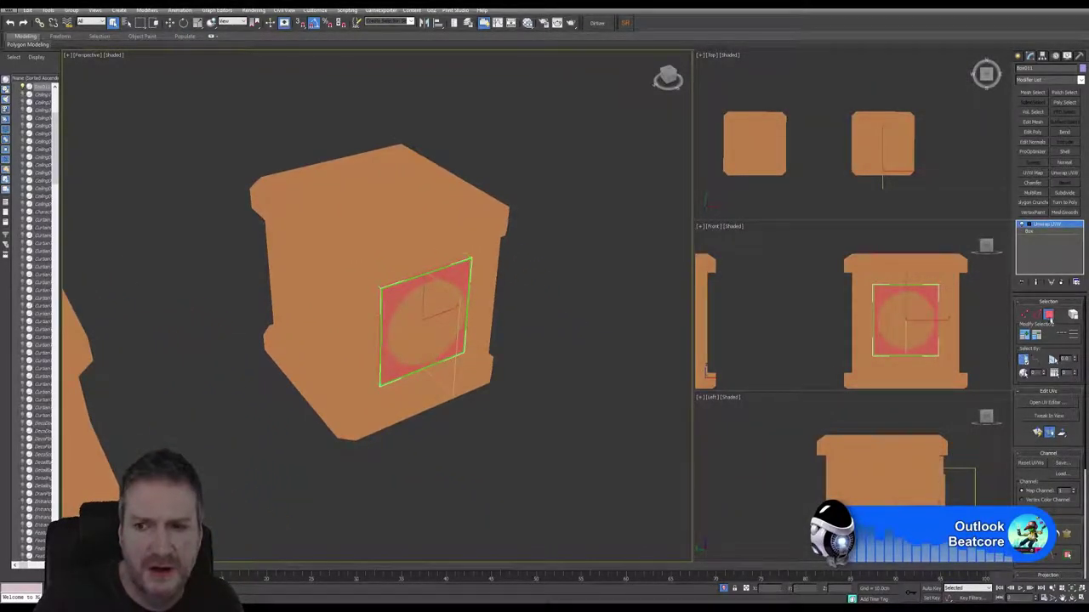
click(1049, 315)
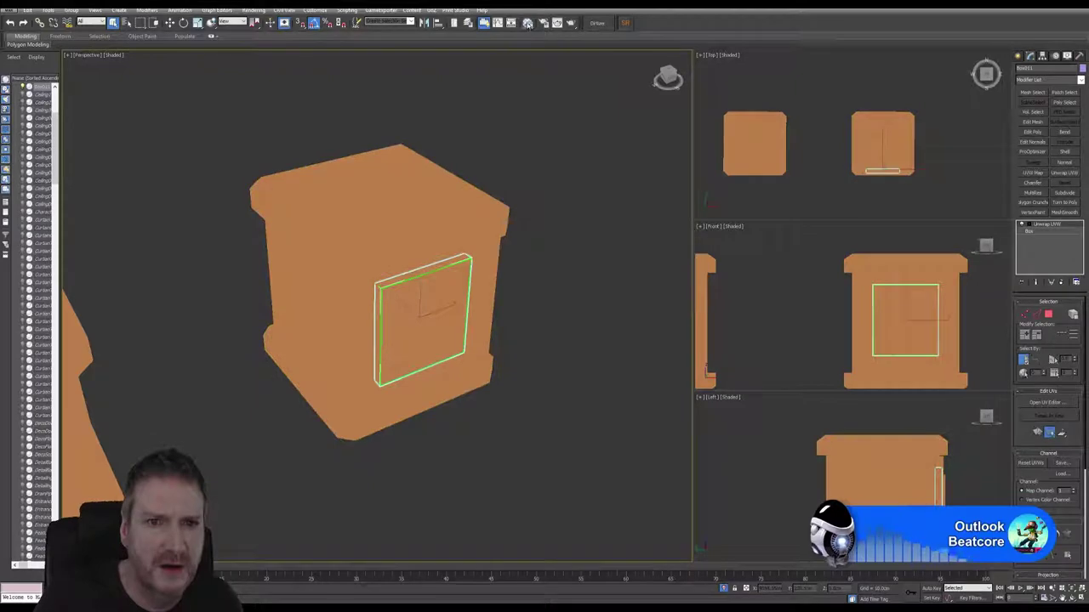
Assign the red GoldMetal material to the selected panel box
click(527, 23)
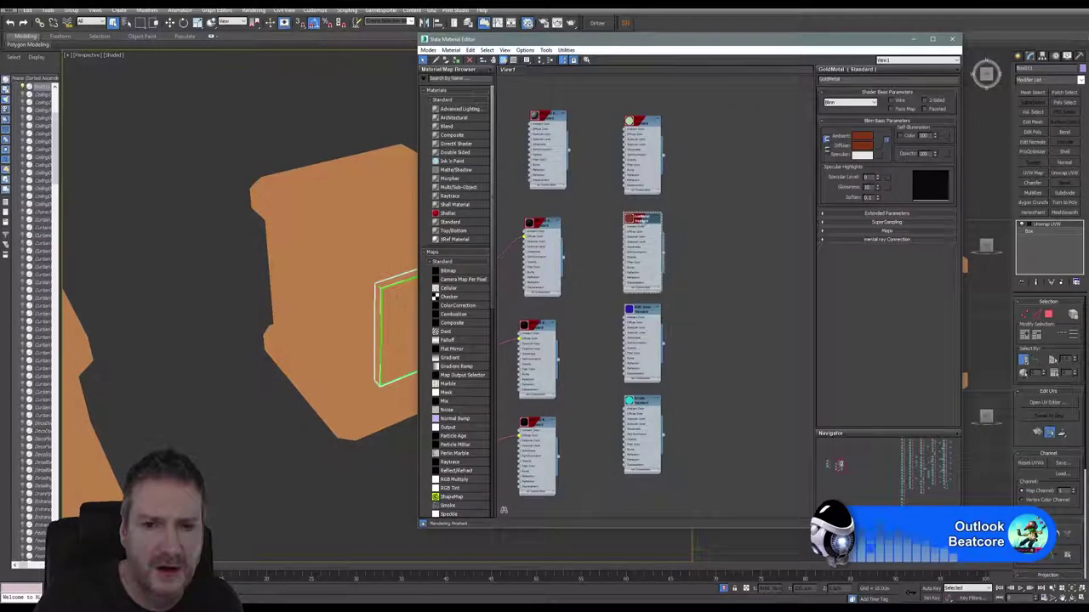
right_click(644, 220)
click(656, 223)
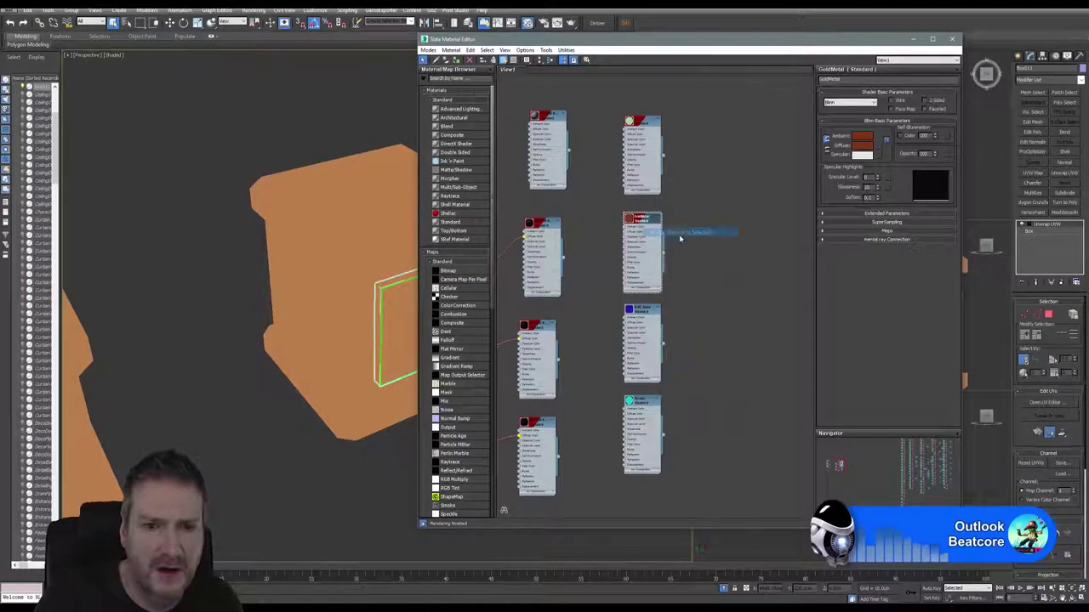
click(953, 40)
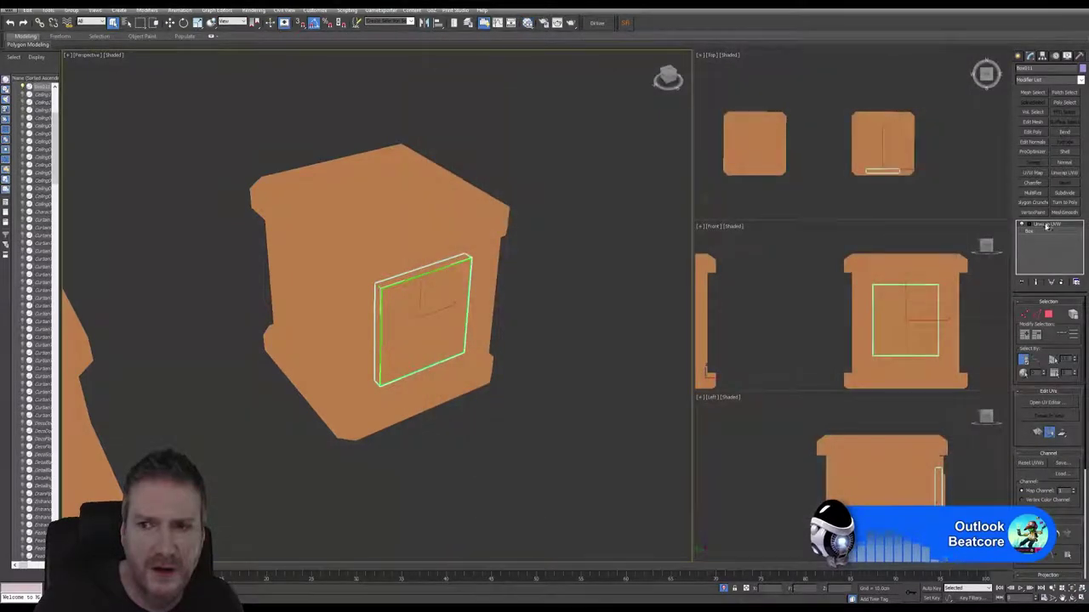
Collapse the panel box's whole modifier stack, accepting the loss of its base parameters
right_click(1047, 227)
click(999, 311)
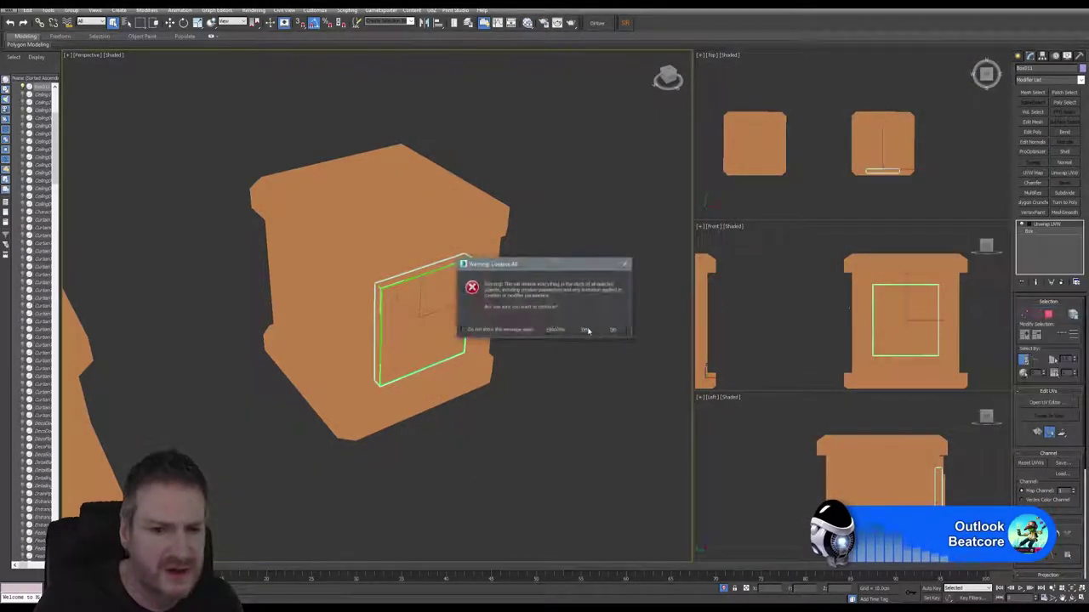
click(586, 327)
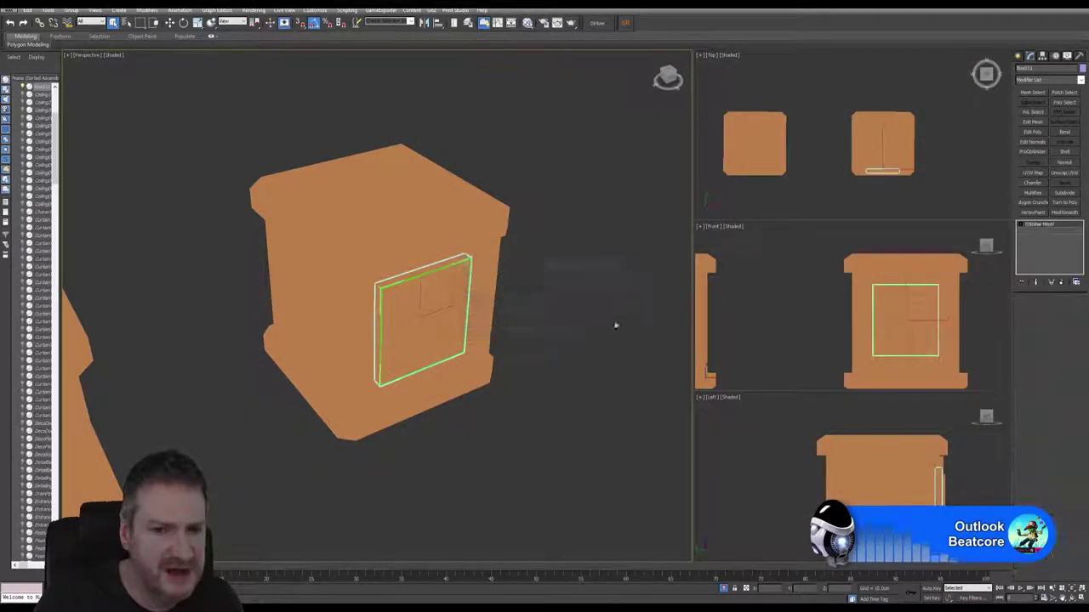
click(484, 225)
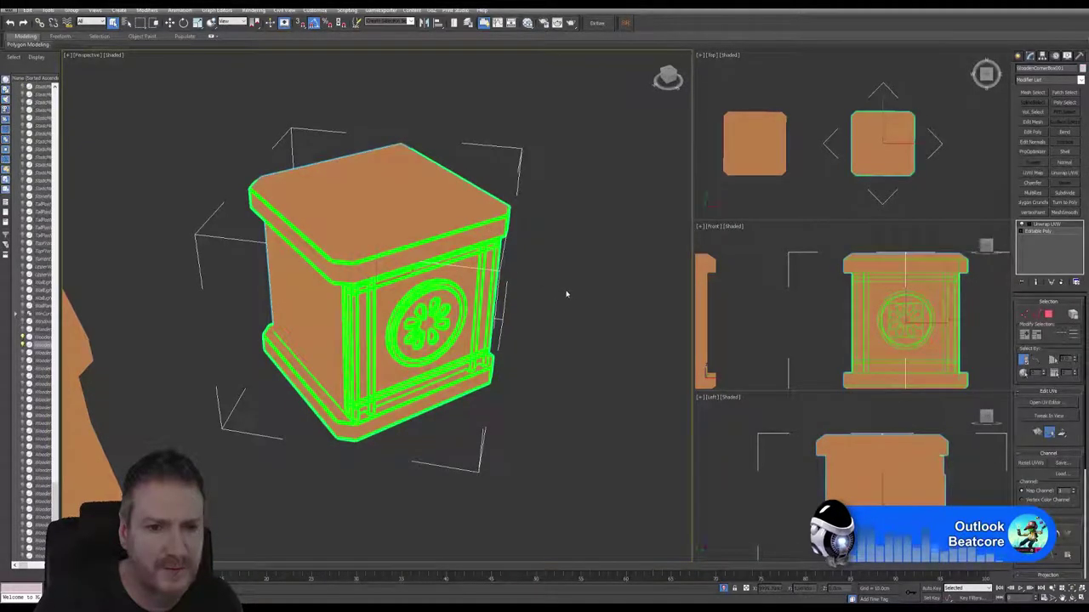
click(527, 23)
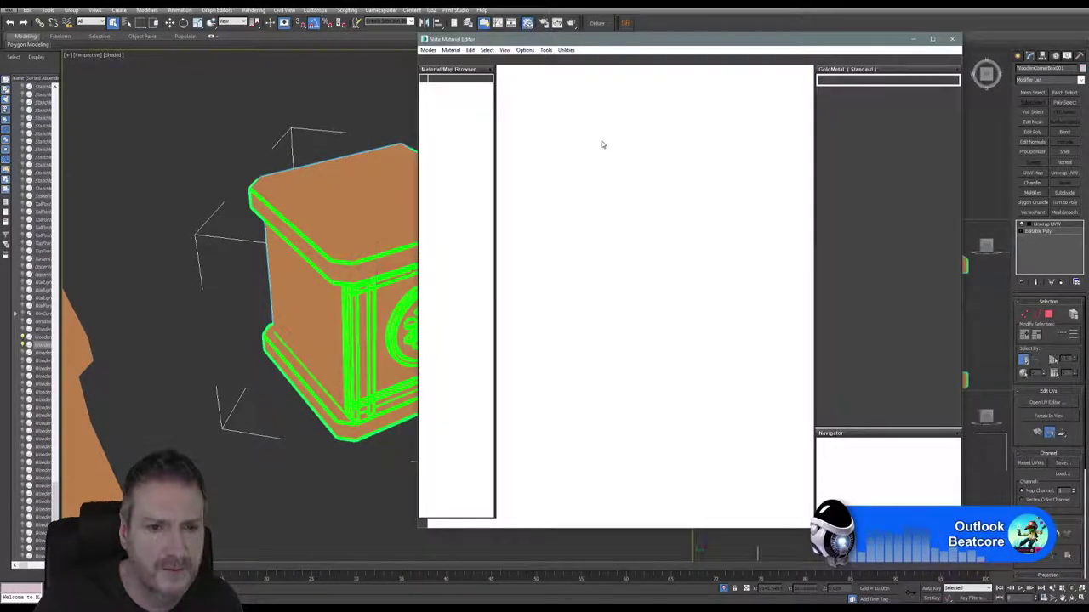
click(952, 39)
middle_drag(548, 288, 563, 276)
click(585, 286)
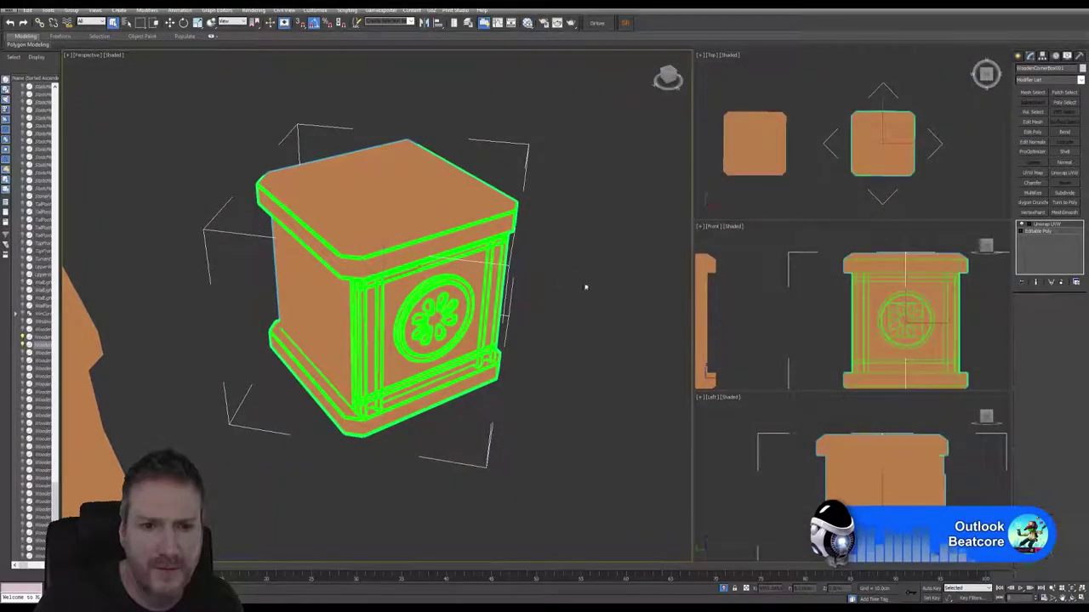
Attach the wooden corner box to the thin front panel box so both form one mesh
click(469, 271)
click(469, 270)
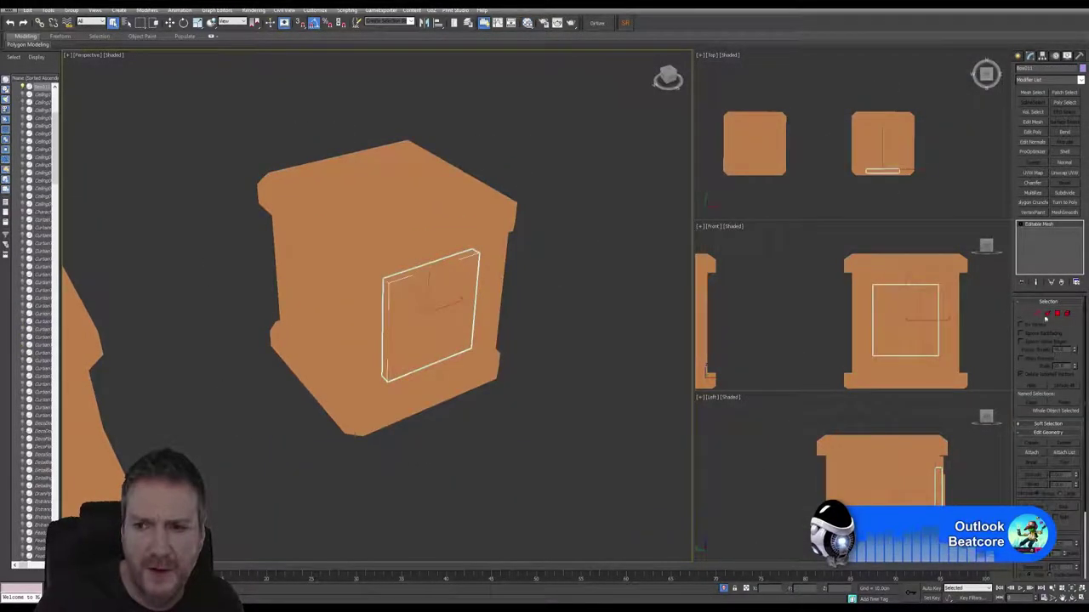
click(1040, 456)
click(450, 217)
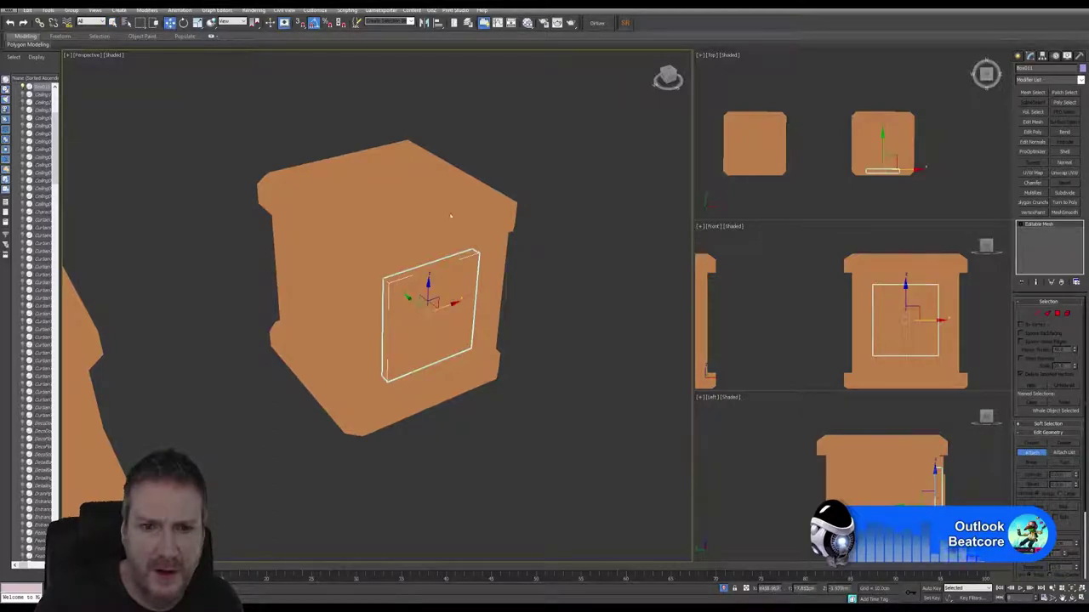
click(588, 292)
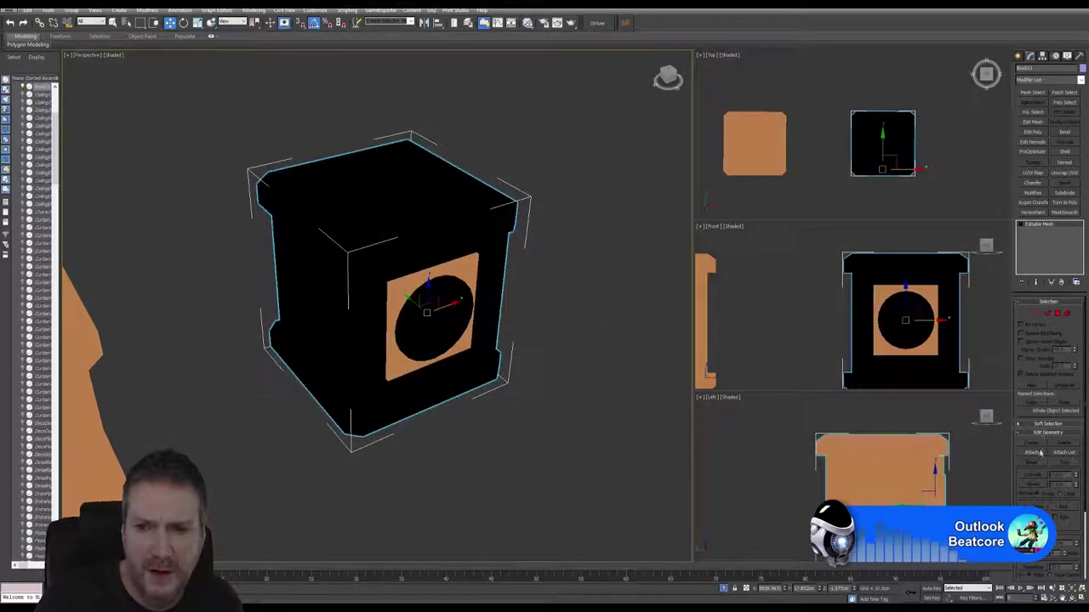
Assign the GoldMetal material to the whole combined corner box mesh
click(527, 24)
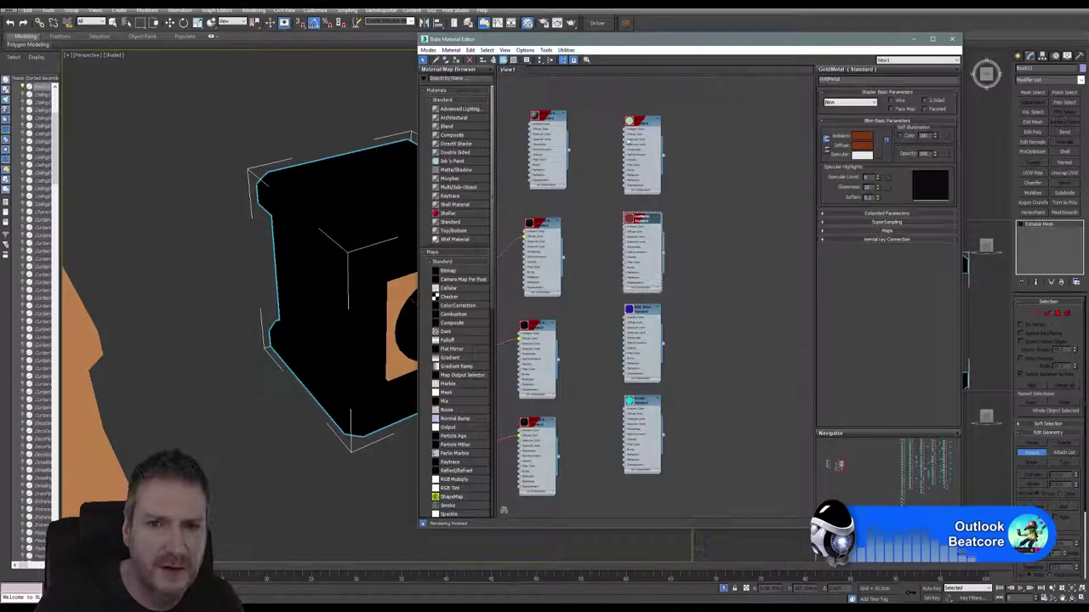
right_click(639, 221)
click(676, 235)
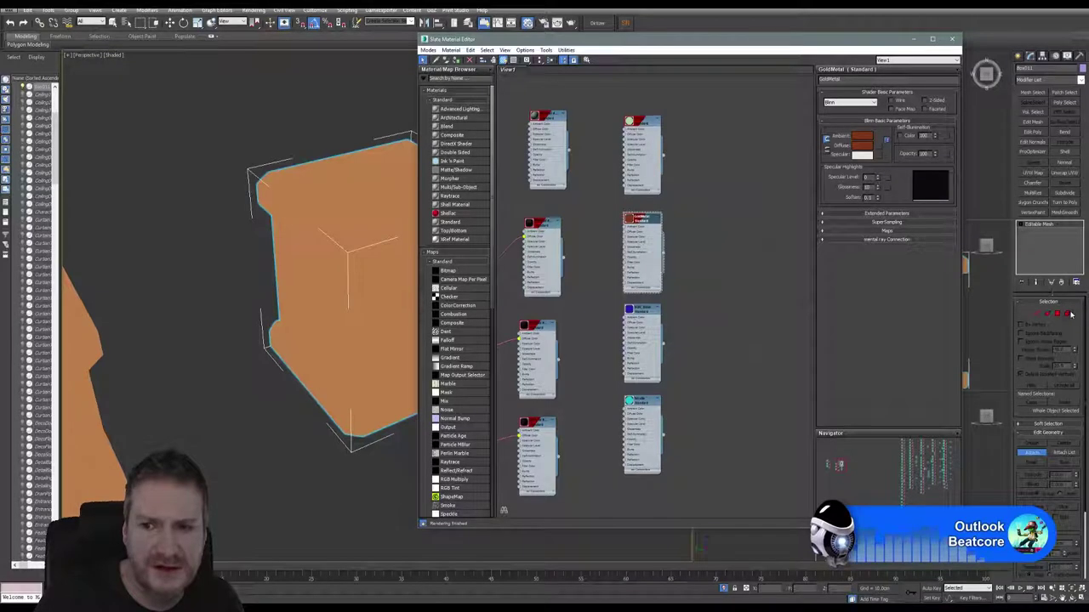
Enter element selection on the mesh and display the perspective view in Consistent Colors with Edged Faces
click(1070, 314)
middle_drag(340, 200, 209, 169)
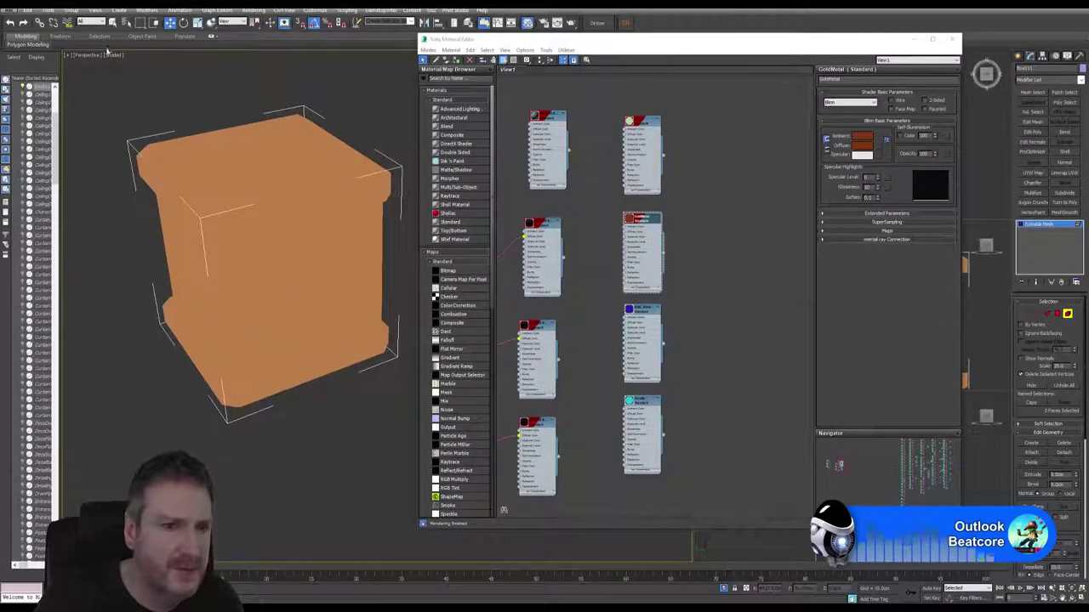
right_click(108, 103)
click(258, 93)
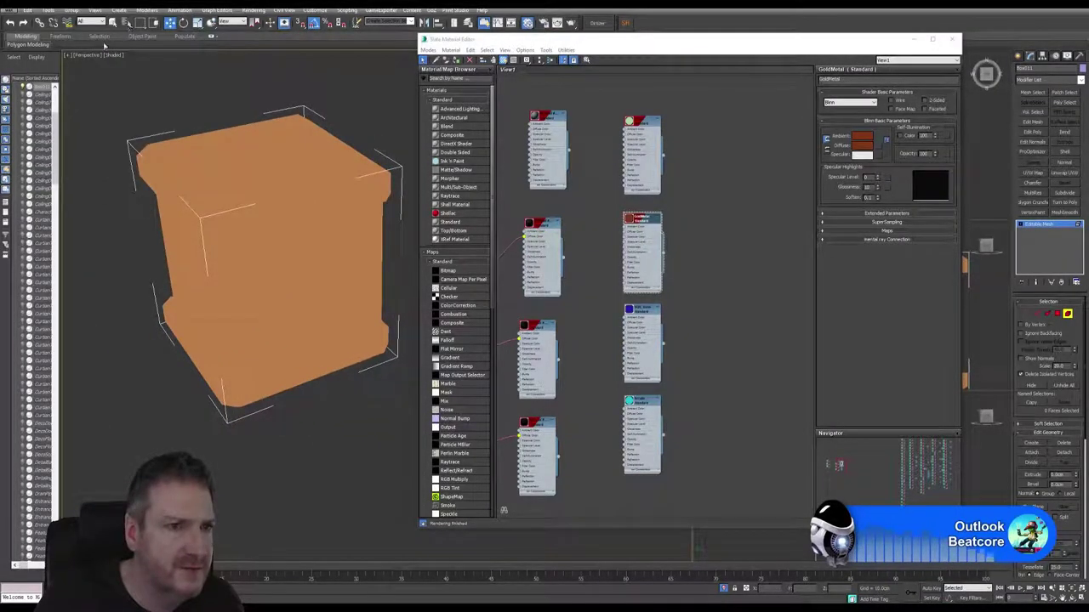
click(115, 55)
click(147, 85)
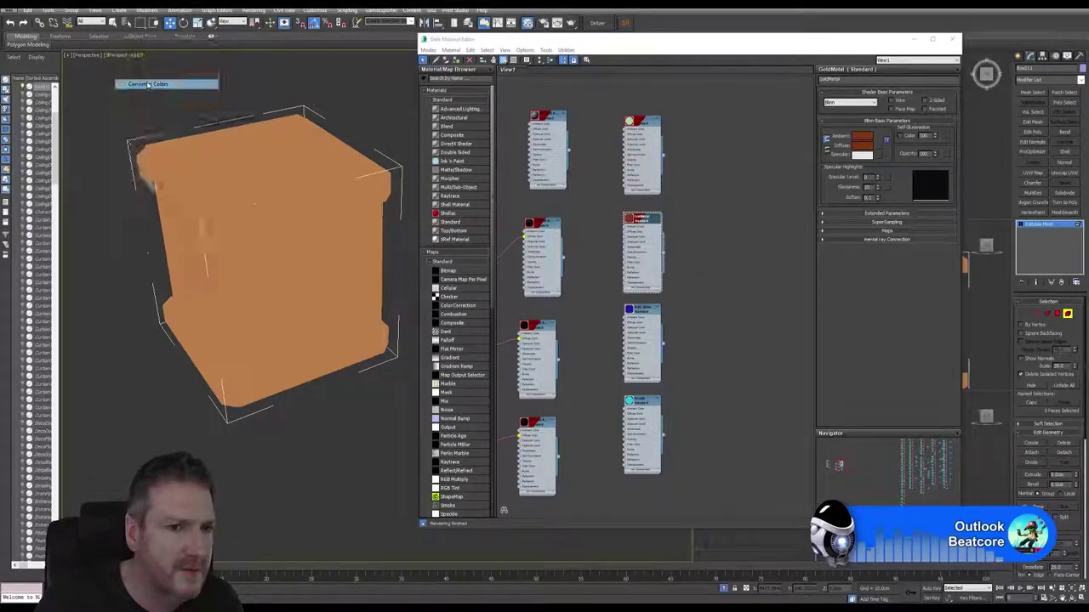
click(129, 56)
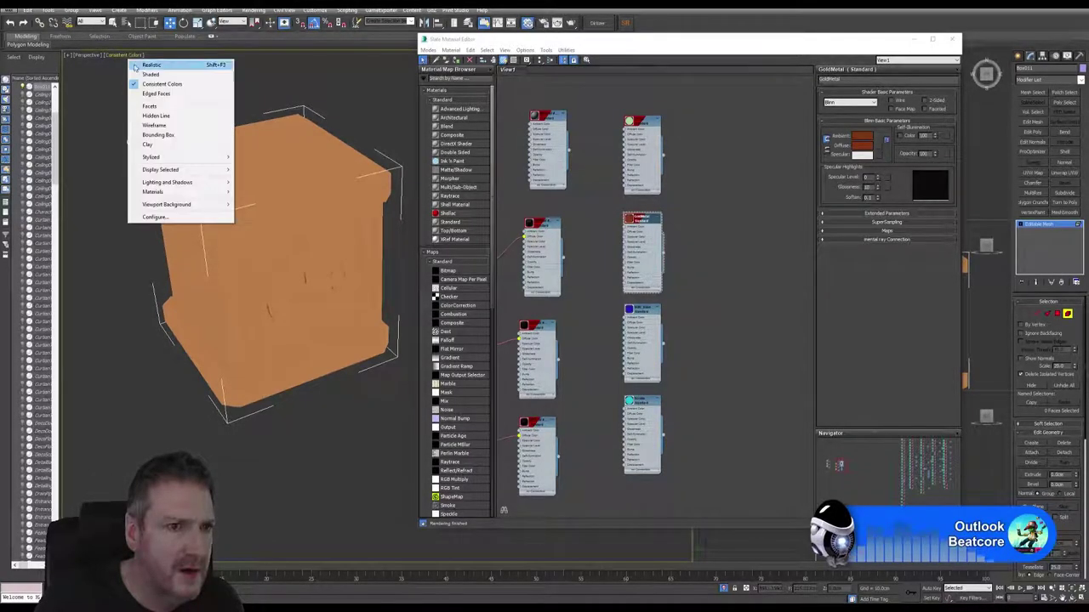
click(162, 92)
scroll(178, 149, up, 5)
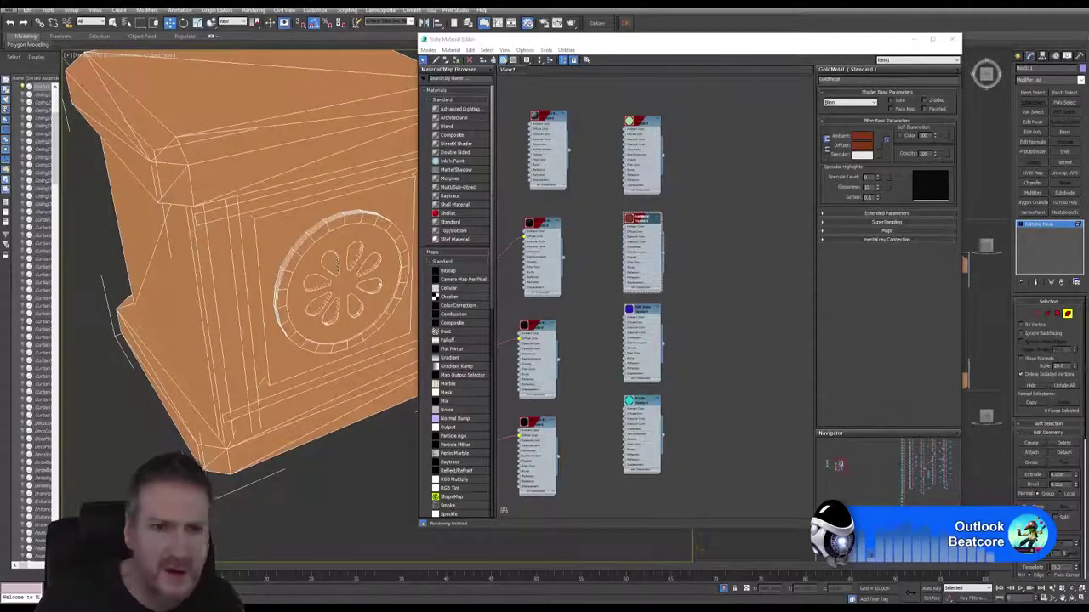
Select all the horizontal and vertical frame strips on the box's front and assign the blue material to them
click(290, 197)
ctrl+click(243, 294)
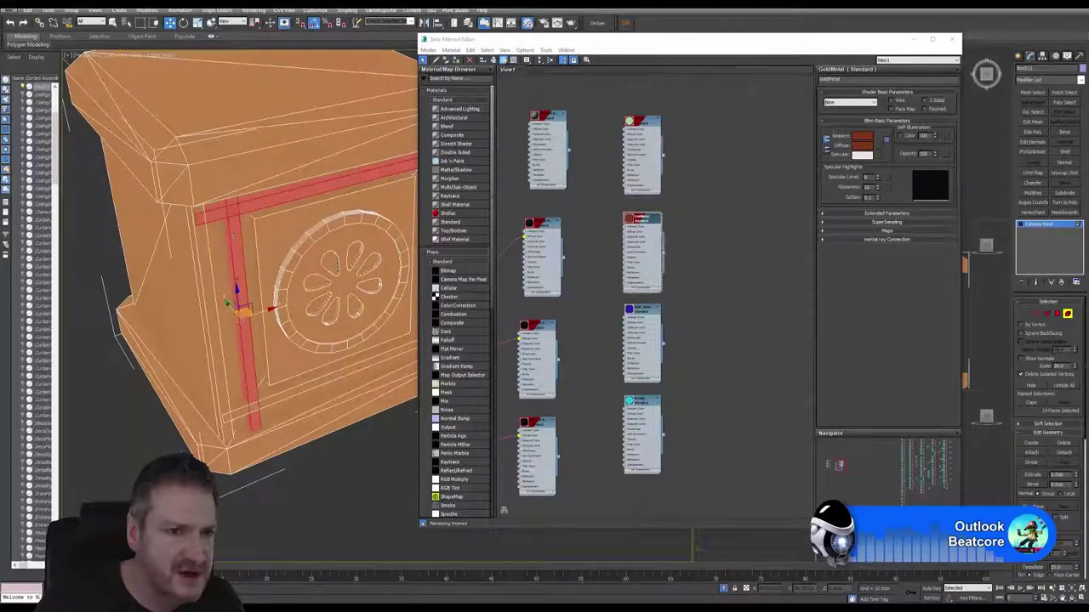
ctrl+click(209, 299)
alt+middle_drag(242, 276, 170, 238)
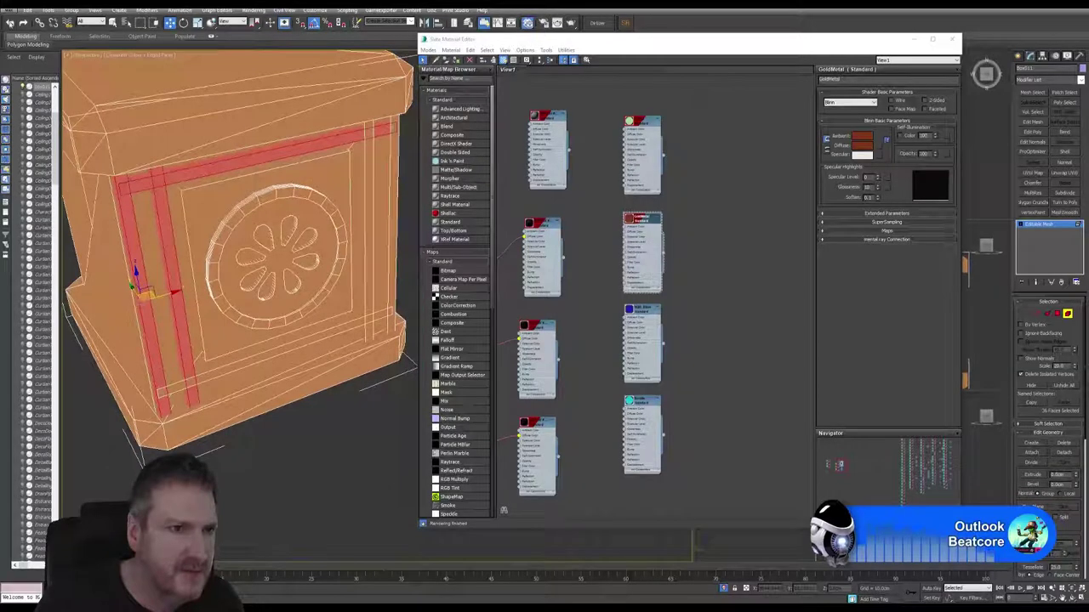
click(10, 23)
ctrl+click(249, 364)
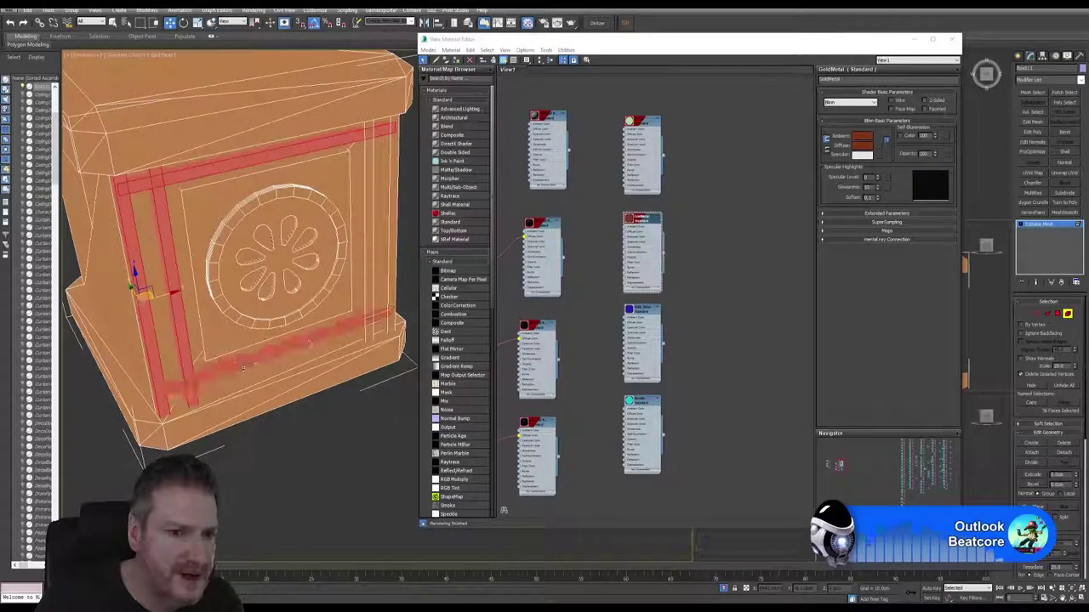
ctrl+click(375, 239)
ctrl+click(390, 229)
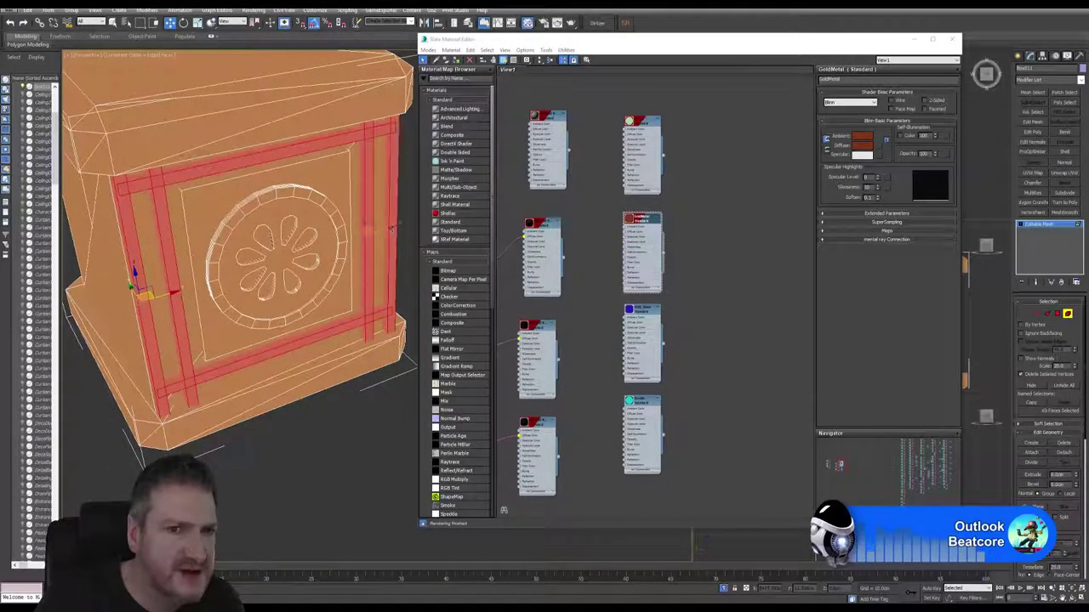
click(369, 228)
middle_drag(236, 239, 247, 214)
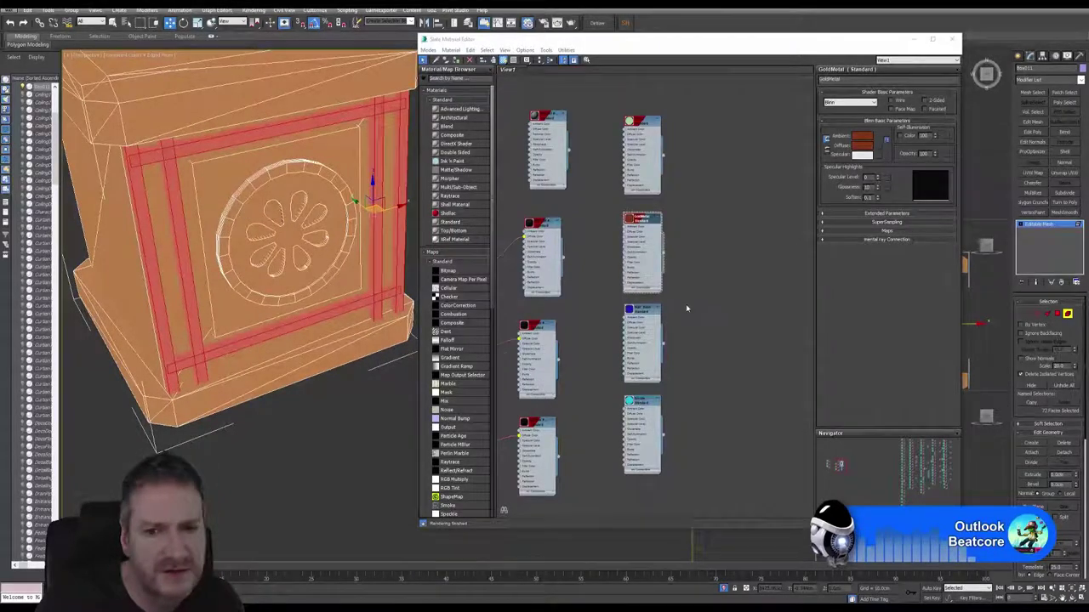
middle_drag(685, 304, 687, 314)
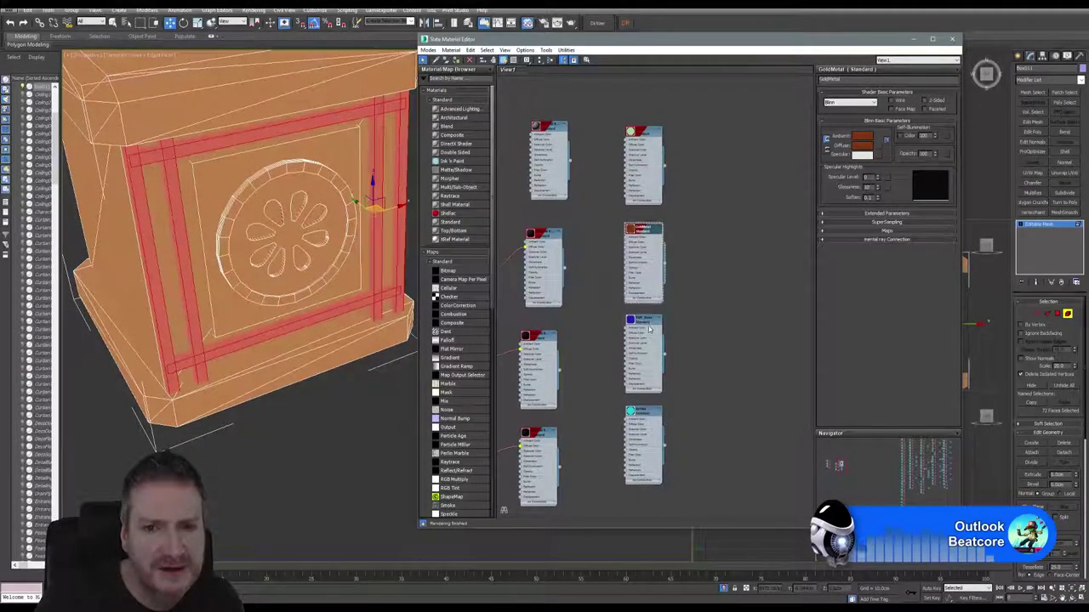
right_click(649, 329)
click(676, 336)
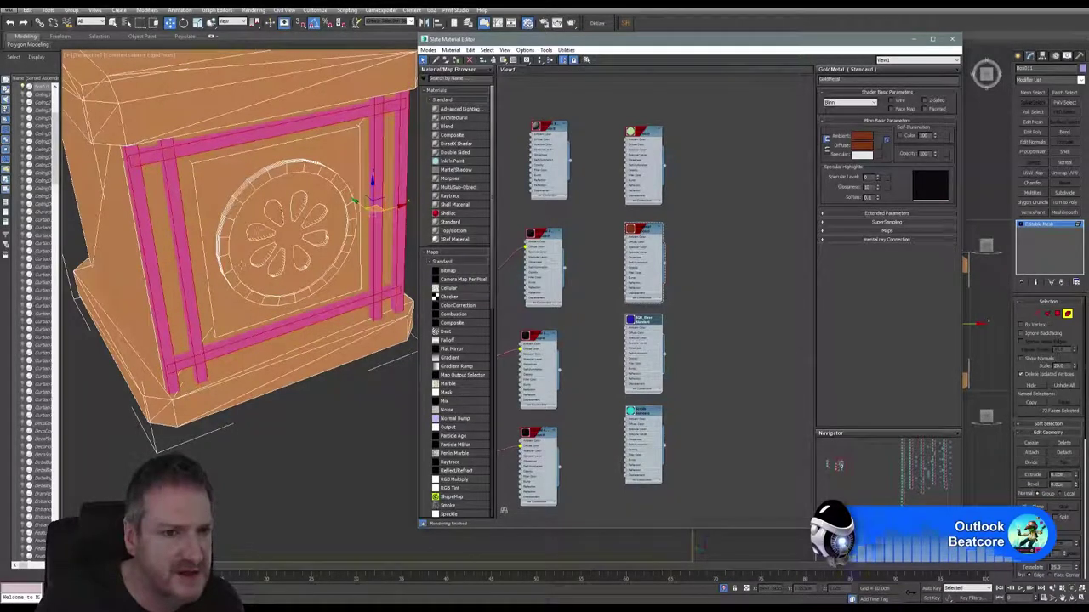
Assign the blue material to the petal elements inside the front medallion
click(256, 258)
right_click(643, 321)
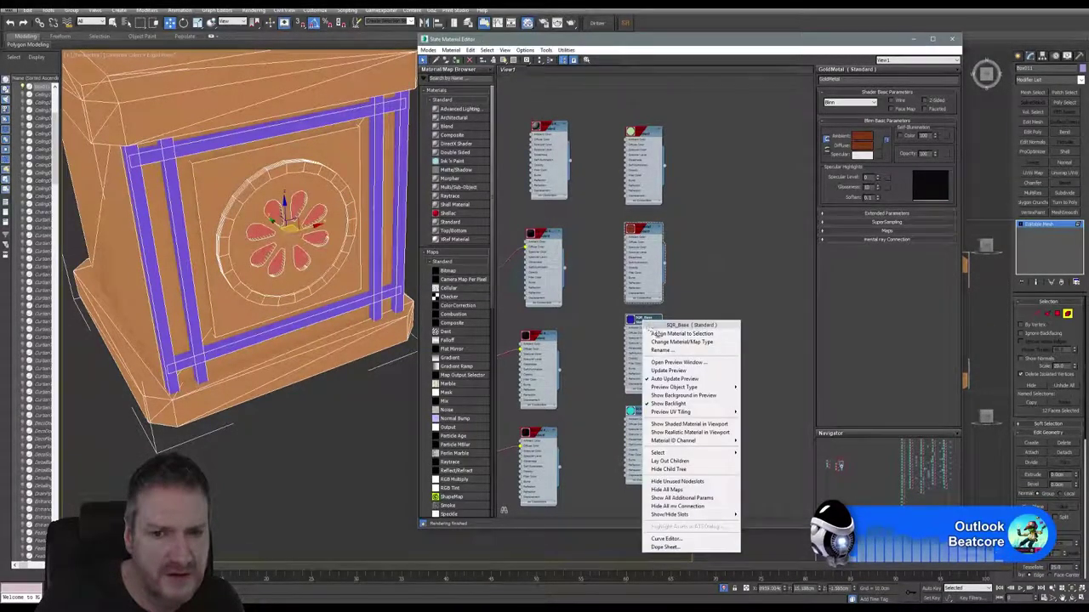
click(676, 333)
Assign the cyan material to the medallion's disc around the petals and clear the selection
click(256, 242)
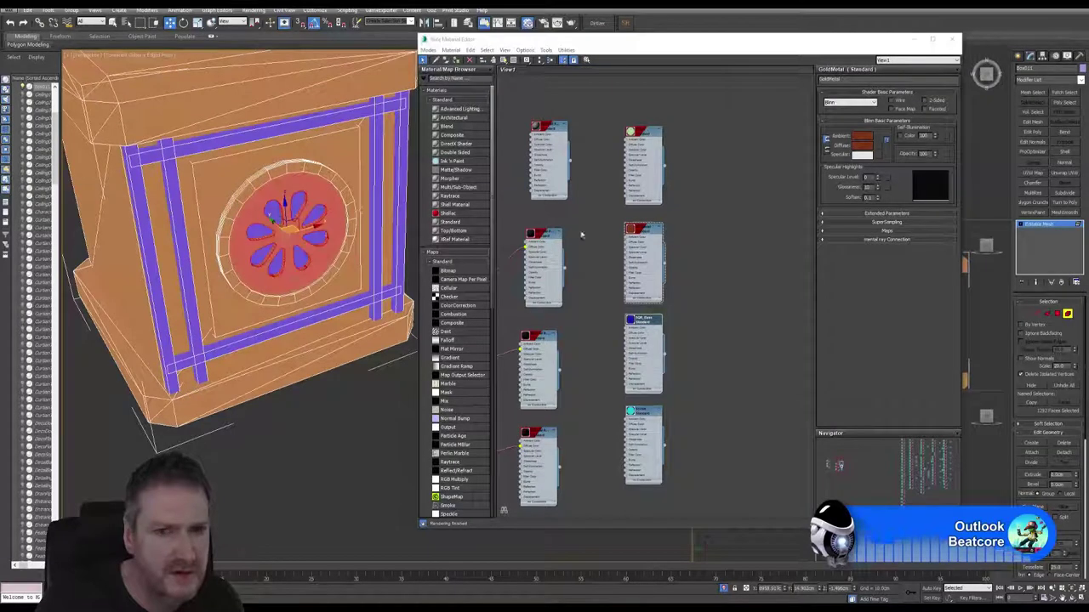
right_click(647, 415)
right_click(647, 412)
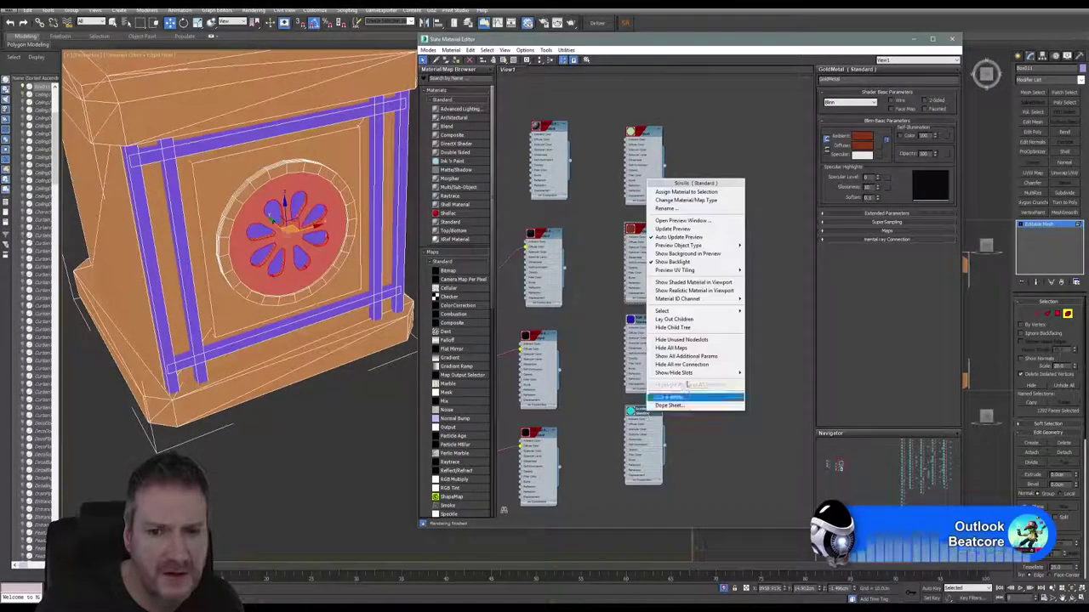
click(651, 191)
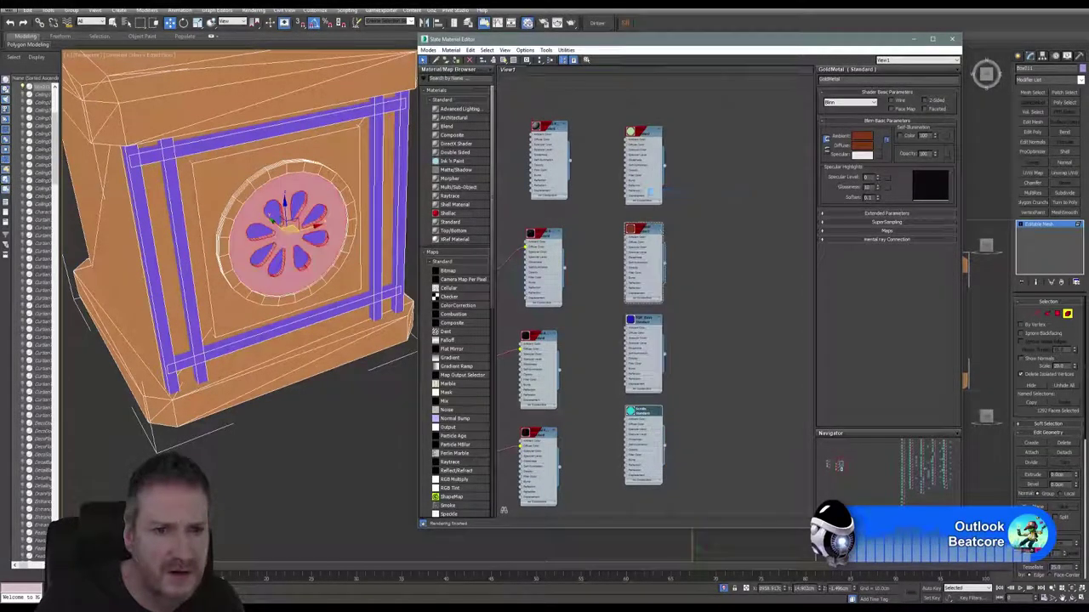
click(319, 365)
click(337, 432)
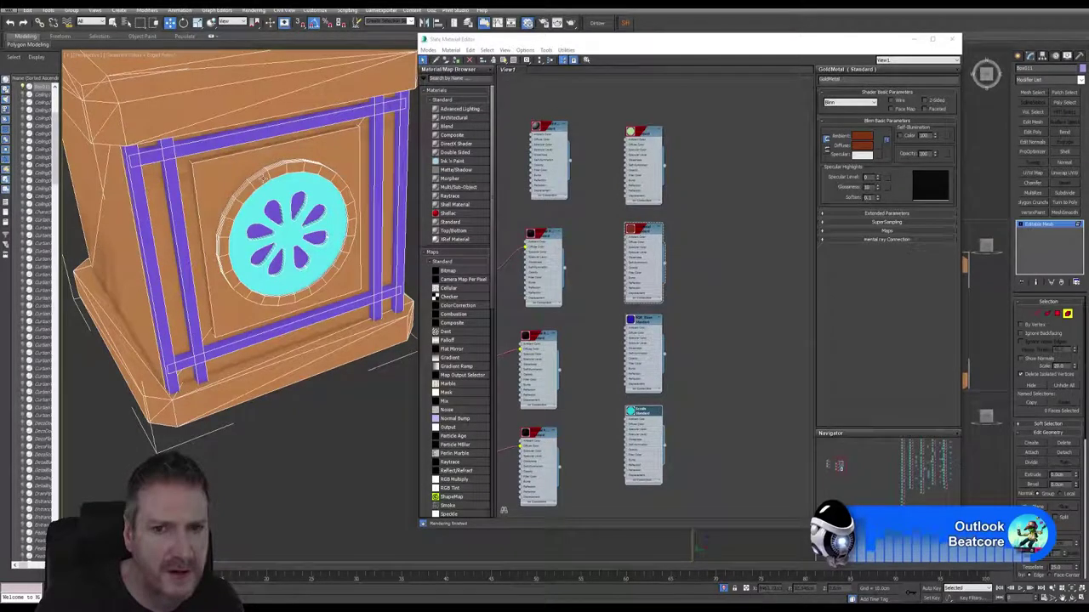
Assign the pale yellow material to the medallion's outer ring and clear the selection
click(270, 175)
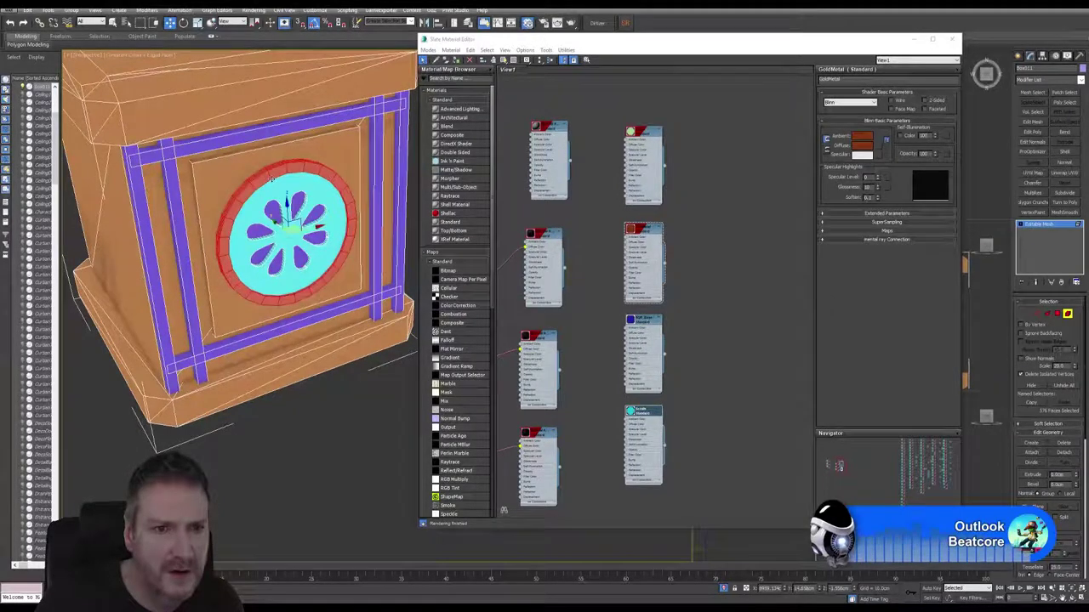
click(644, 136)
right_click(643, 133)
click(668, 148)
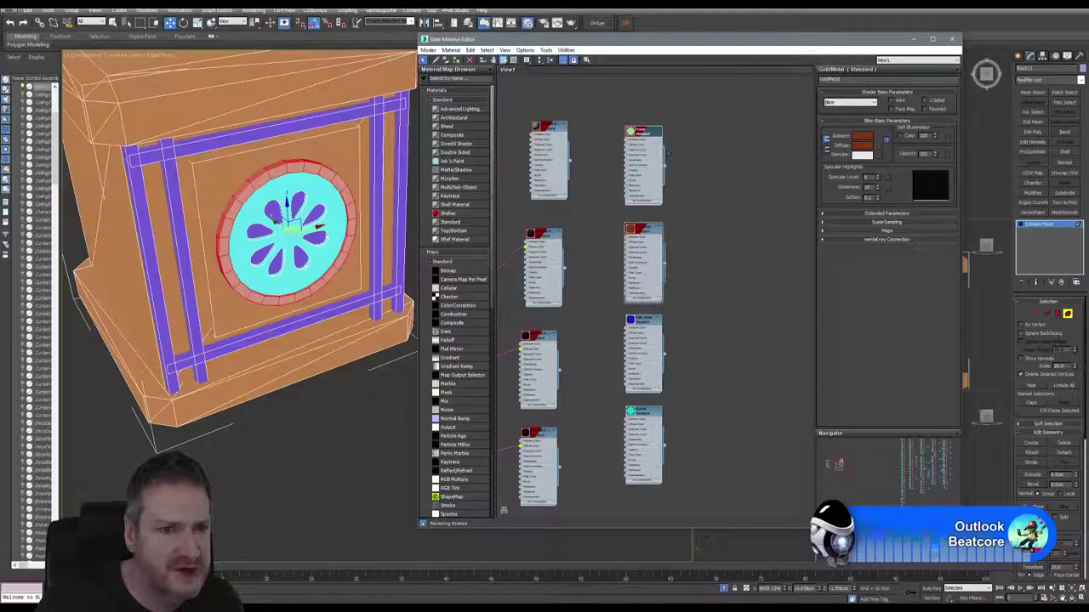
click(327, 405)
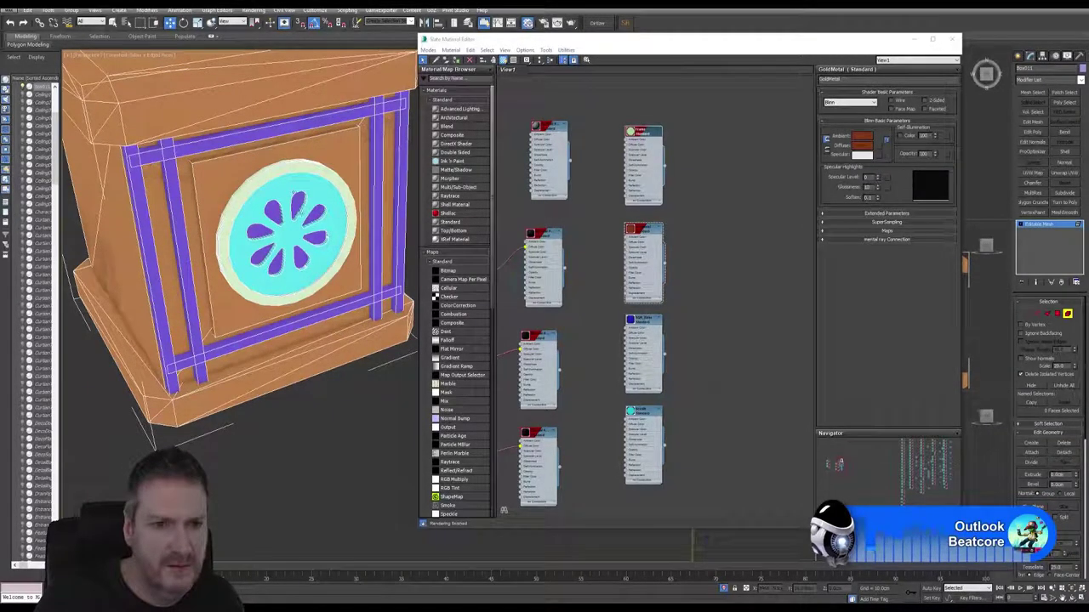
Close the material editor and turn off Edged Faces in the perspective view
click(952, 39)
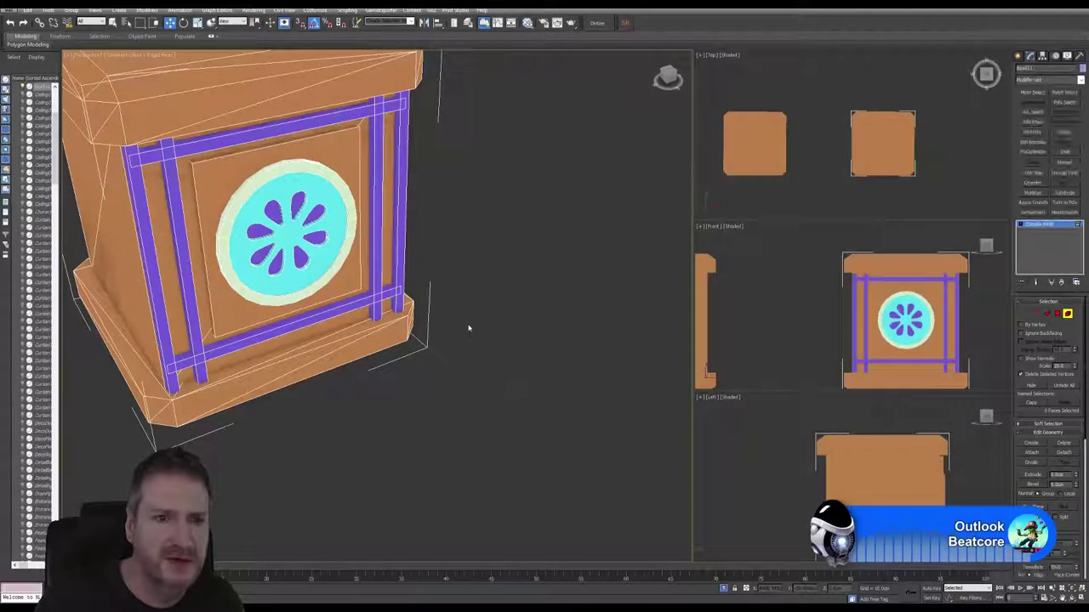
alt+middle_drag(468, 328, 533, 364)
scroll(532, 363, down, 6)
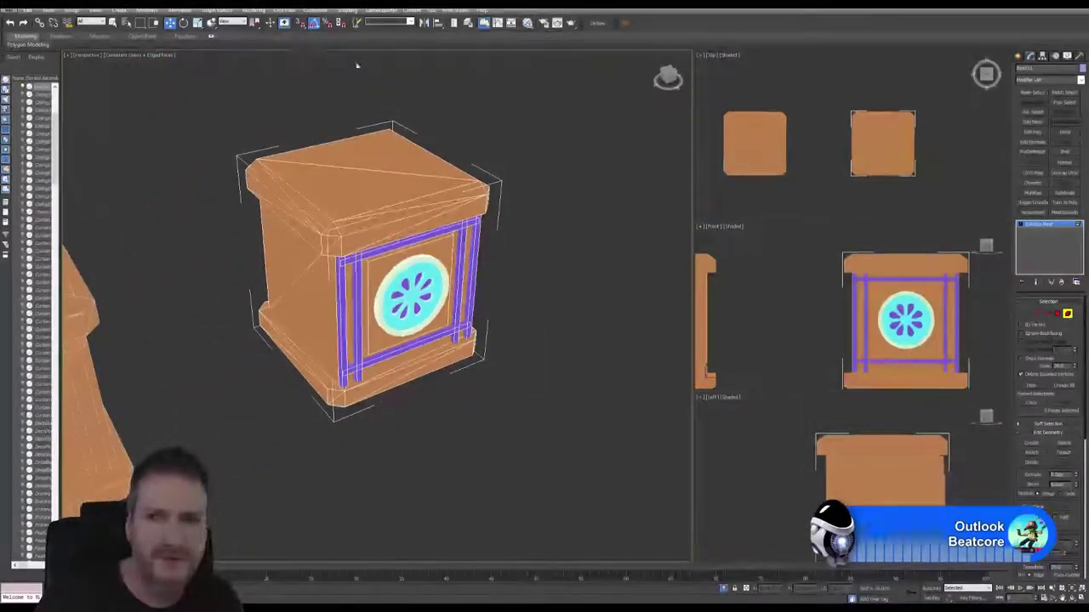
click(162, 56)
click(185, 91)
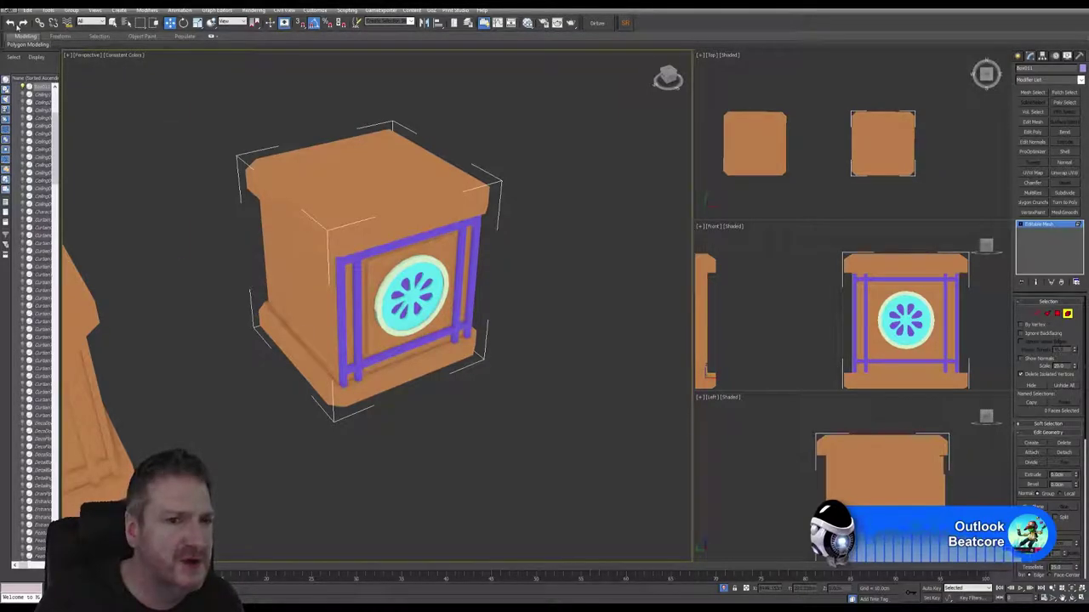
Export the selected box as FBX, replacing the existing WoodenCornerBox file
click(12, 9)
mouse_move(40, 150)
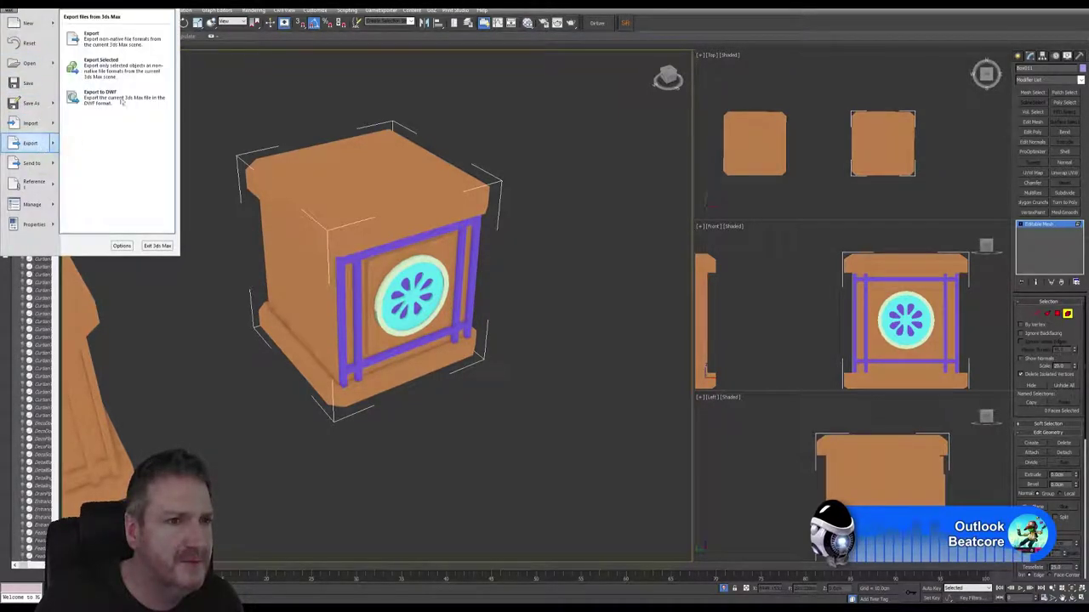
click(129, 79)
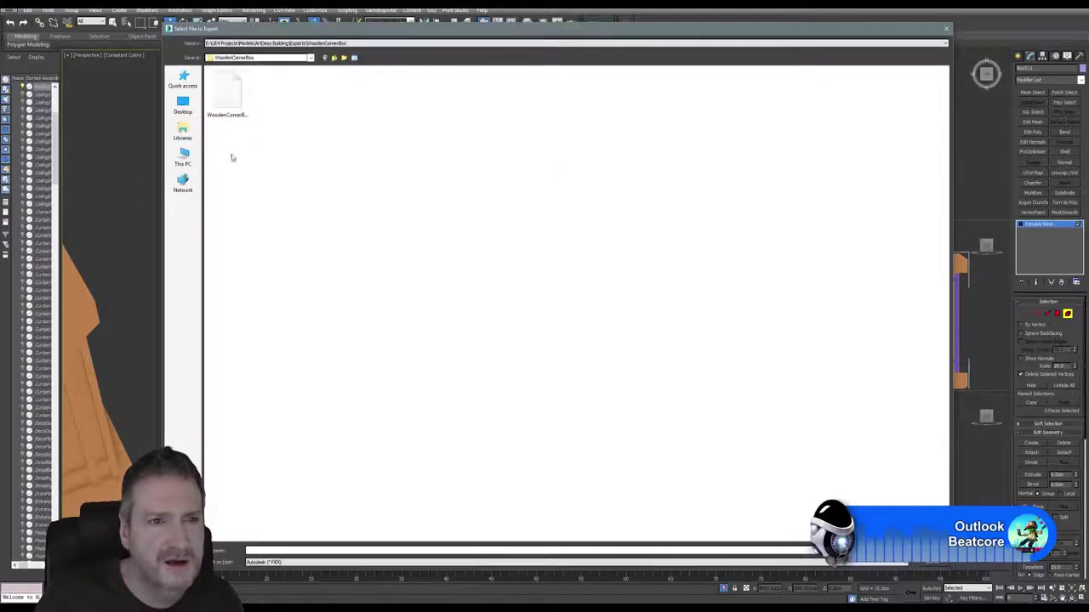
click(242, 116)
key(Return)
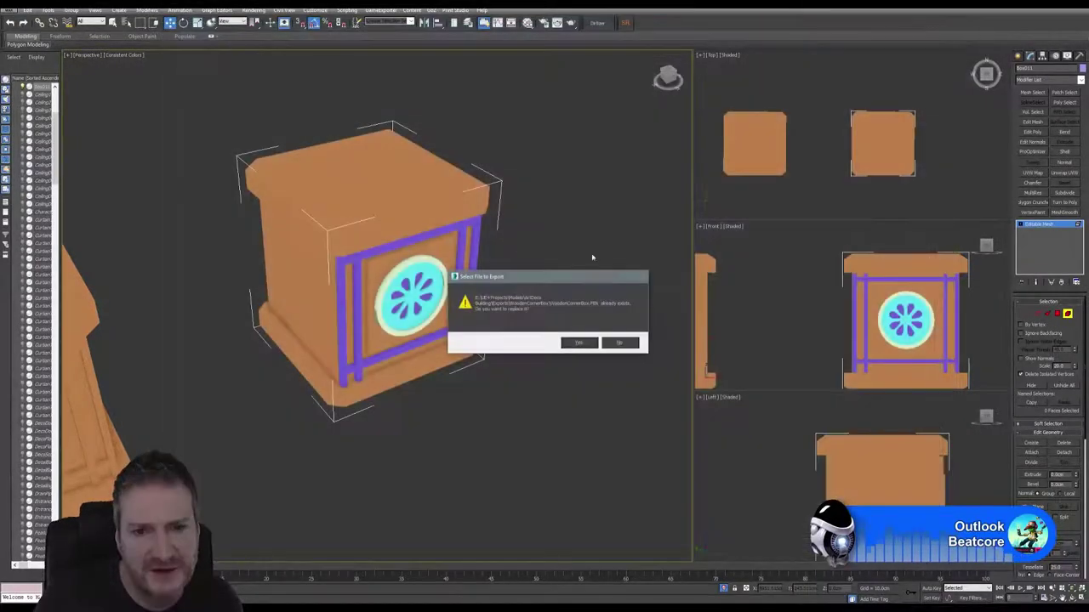
click(592, 344)
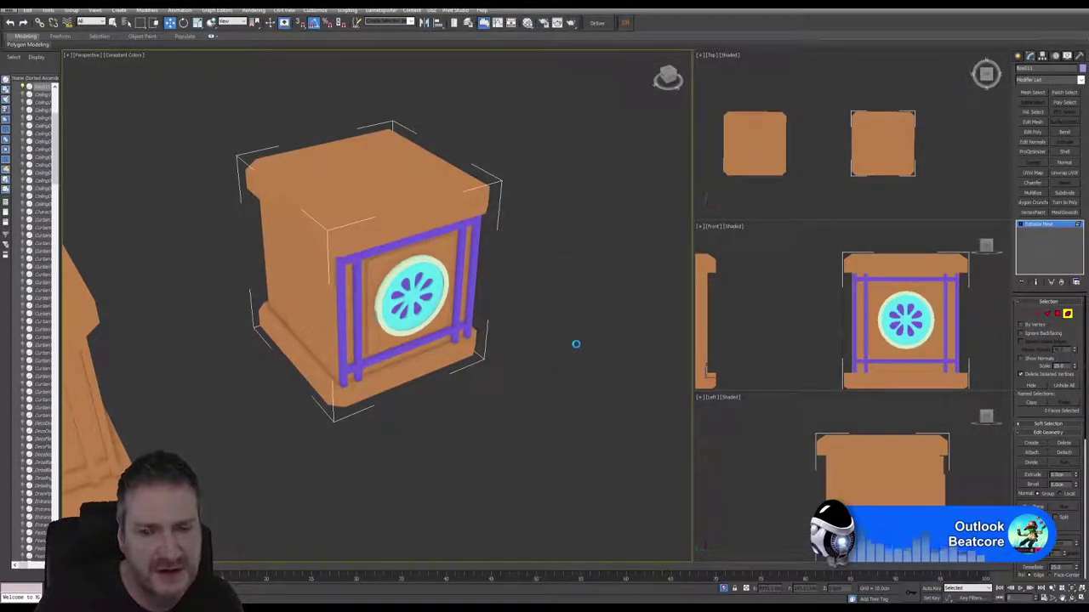
click(669, 418)
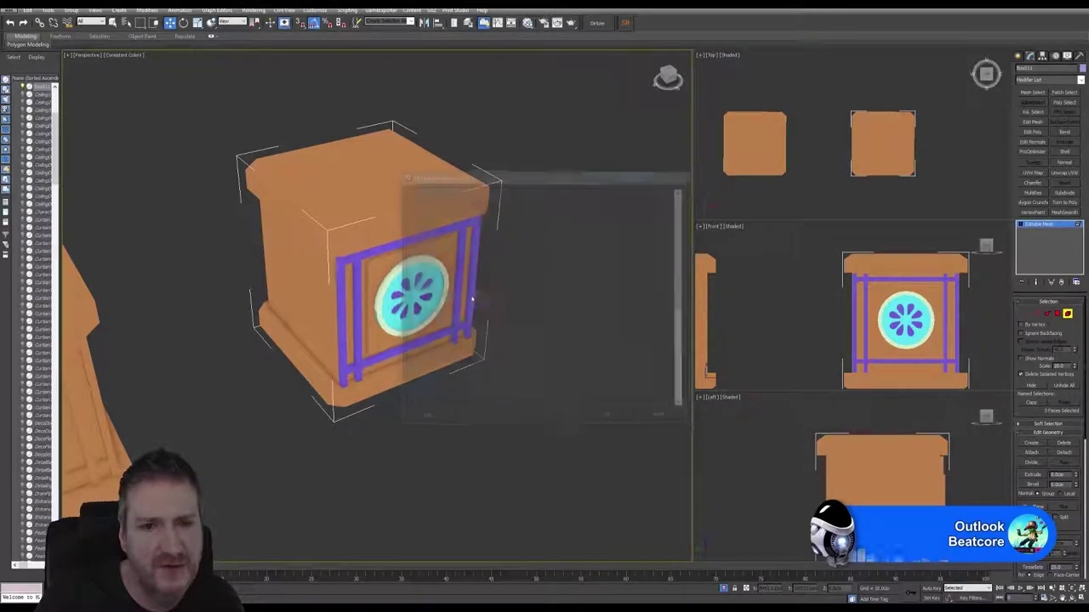
Leave element selection, add an Unwrap UVW modifier to the combined box and open its UV editor
click(1068, 316)
click(1065, 172)
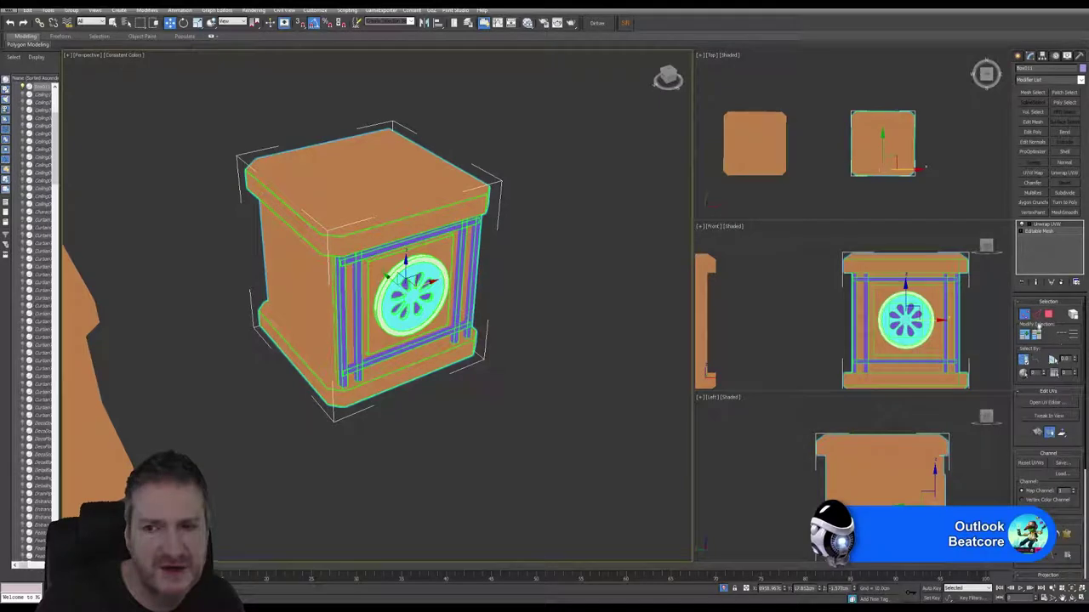
click(1048, 403)
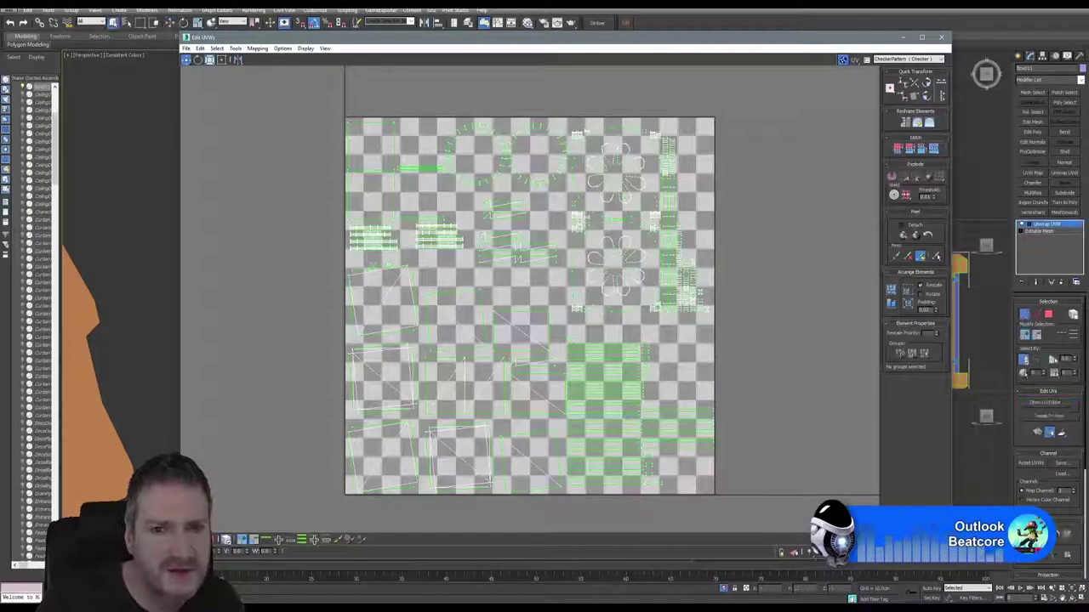
Select the stray UV polygons lying outside the texture tile and move them down beside the tile's edge
middle_drag(630, 298, 673, 343)
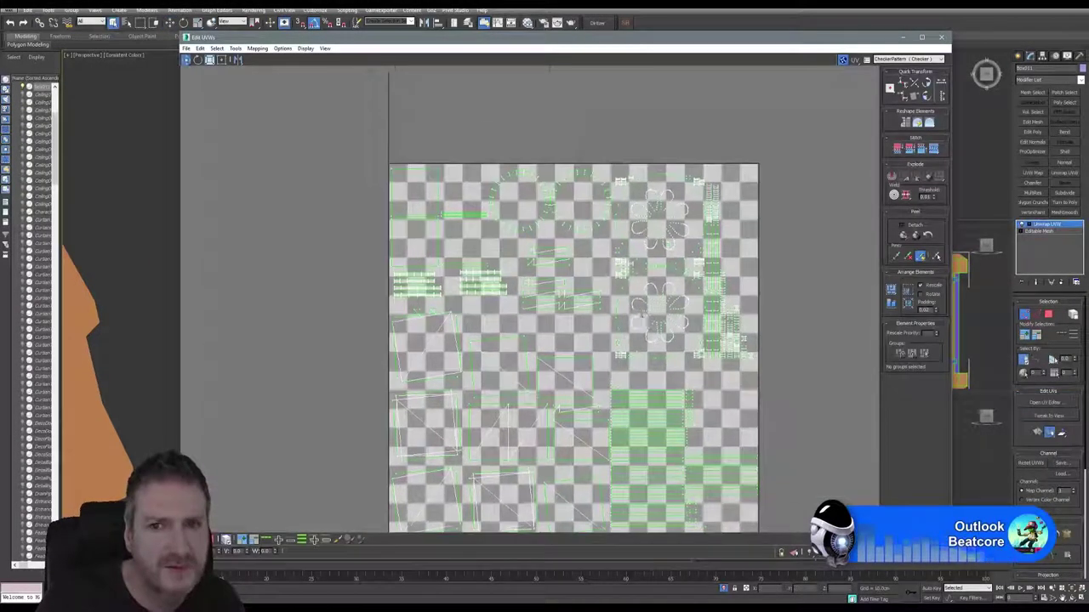
scroll(664, 345, down, 7)
scroll(696, 314, up, 4)
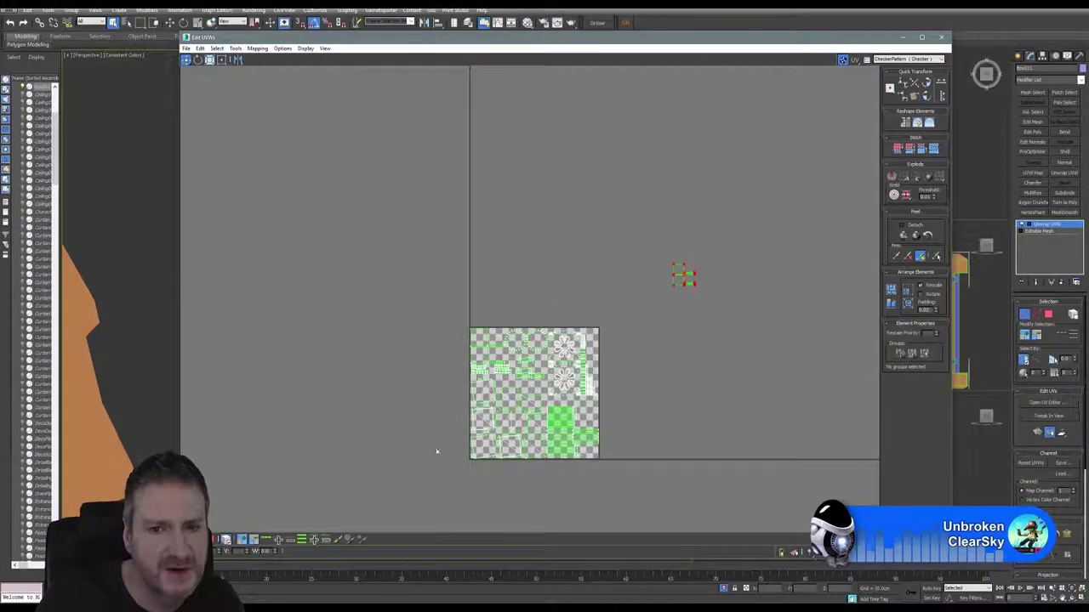
click(198, 107)
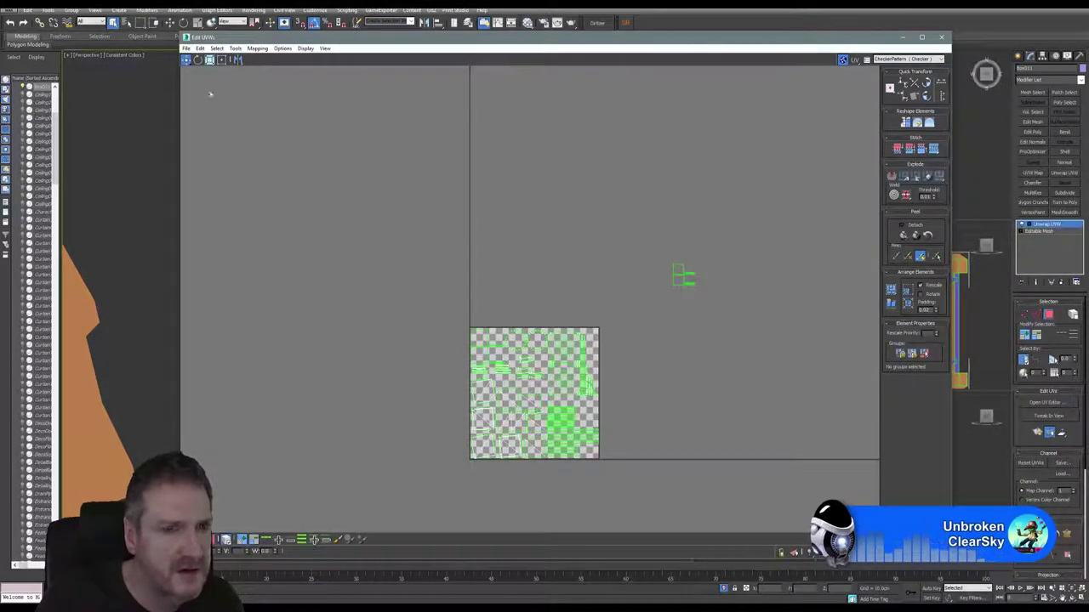
scroll(633, 340, up, 4)
scroll(633, 340, up, 1)
drag(718, 101, 856, 224)
key(r)
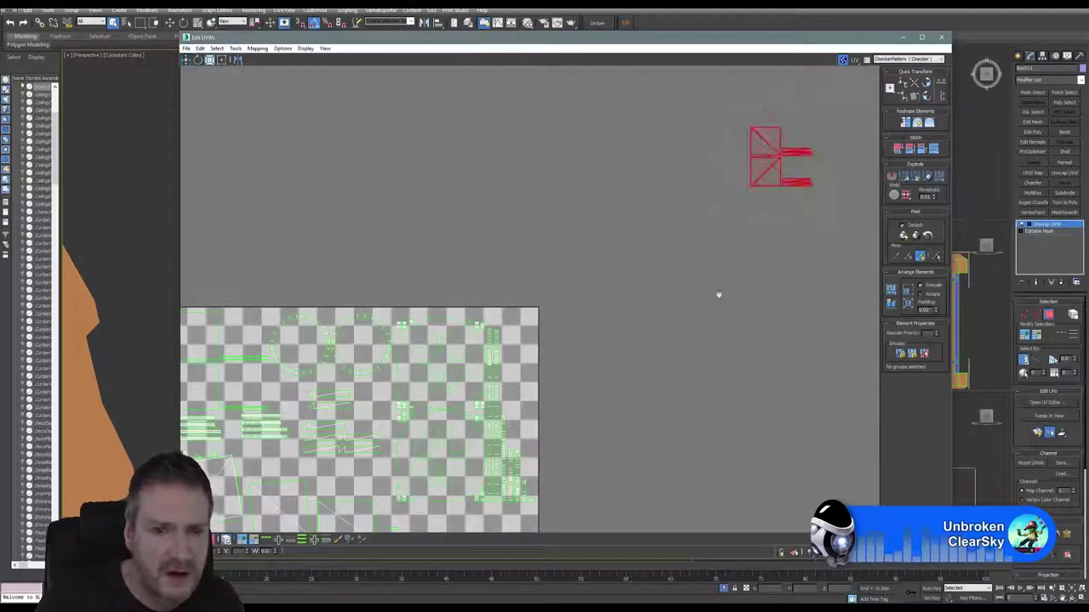
middle_drag(697, 325, 729, 276)
scroll(754, 197, down, 1)
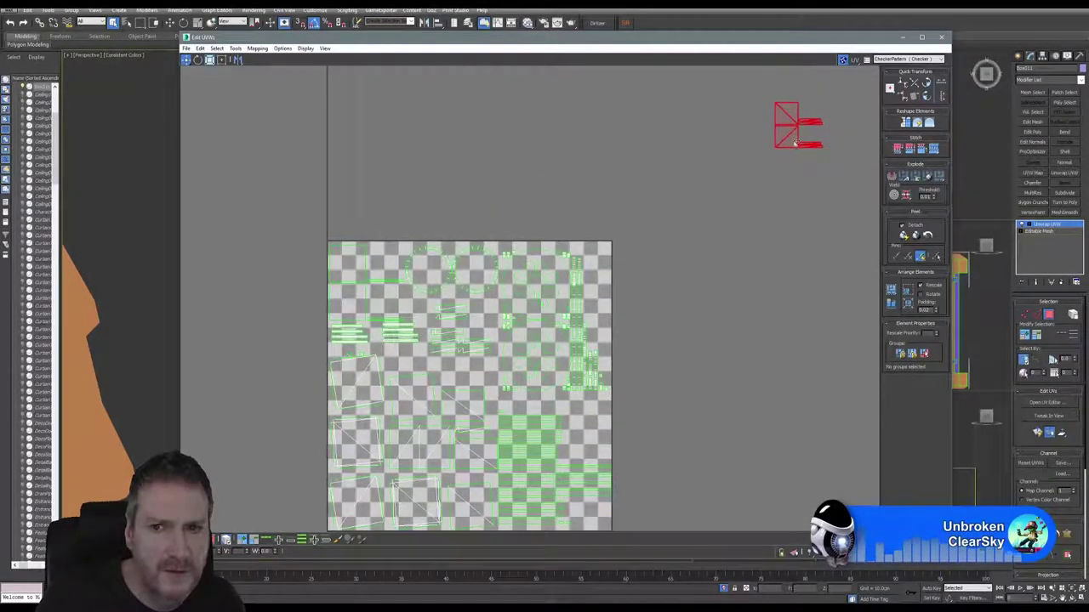
drag(795, 145, 670, 352)
Place the selected UV polygons in the empty gap inside the tile, beside the dense striped block, and clear the selection
middle_drag(696, 338, 745, 267)
scroll(702, 344, up, 3)
drag(716, 231, 564, 394)
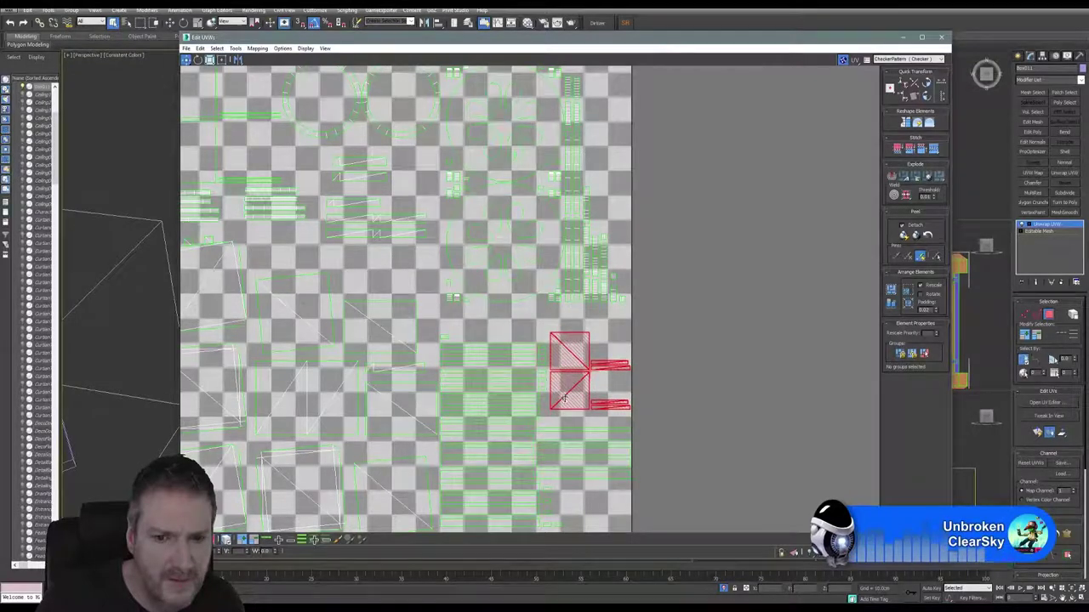
scroll(564, 397, up, 3)
scroll(571, 416, down, 5)
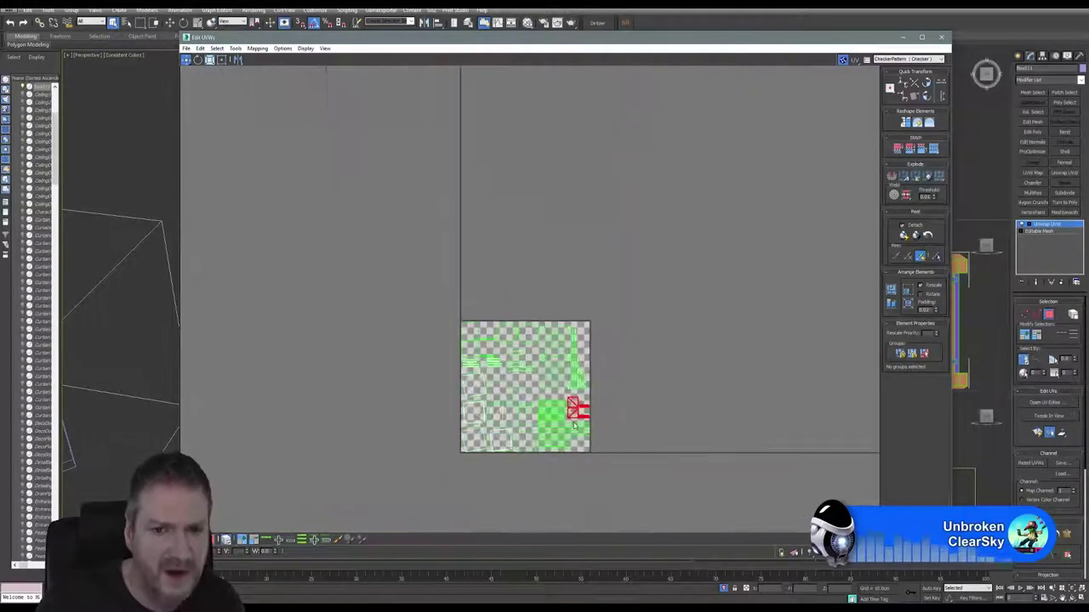
scroll(571, 413, up, 3)
click(724, 360)
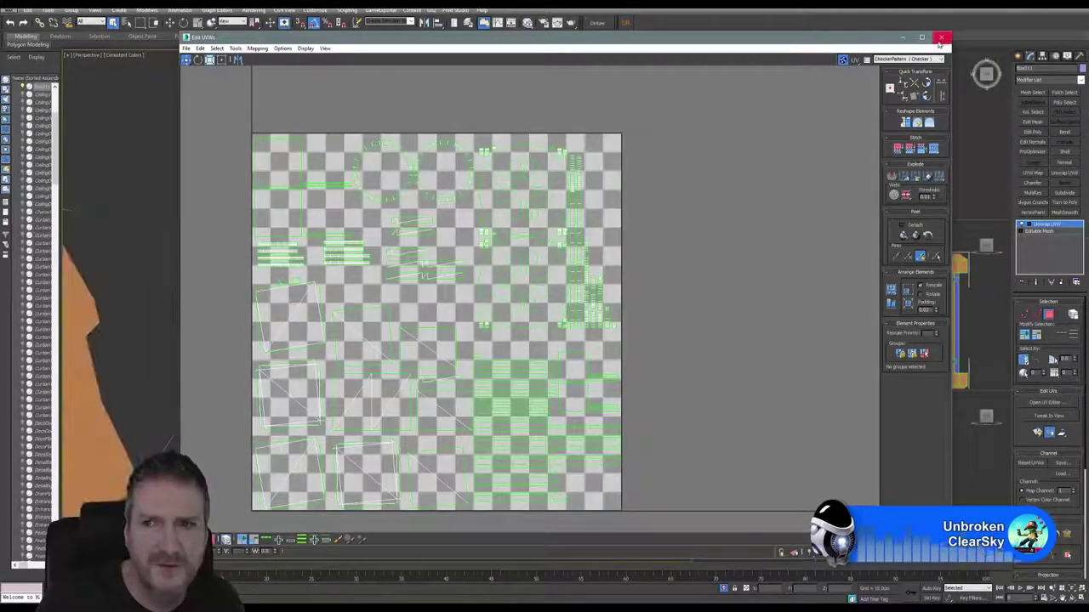
Close the UV editor and collapse the box's whole modifier stack to an editable mesh
click(941, 38)
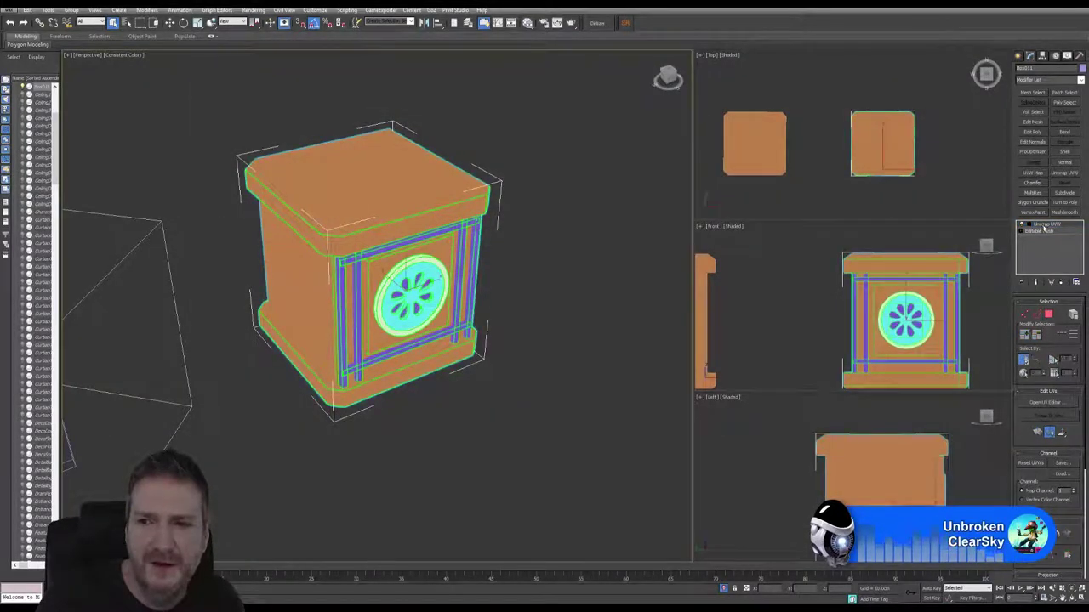
right_click(1032, 231)
click(1002, 313)
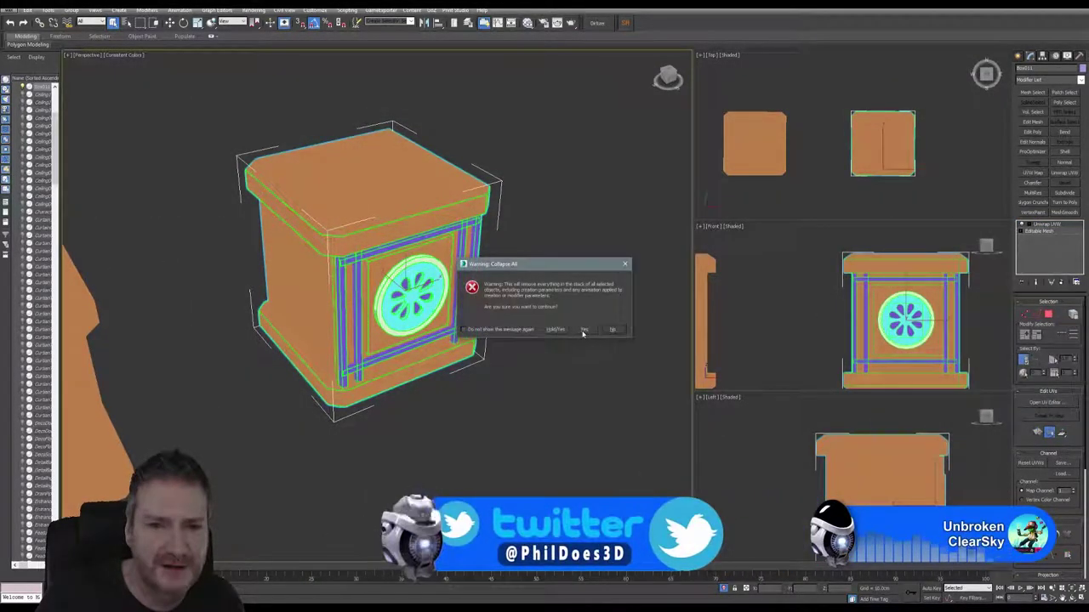
click(553, 329)
Re-export the box with its corrected UVs as FBX, overwriting WoodenCornerBox.FBX with the current export options
click(9, 10)
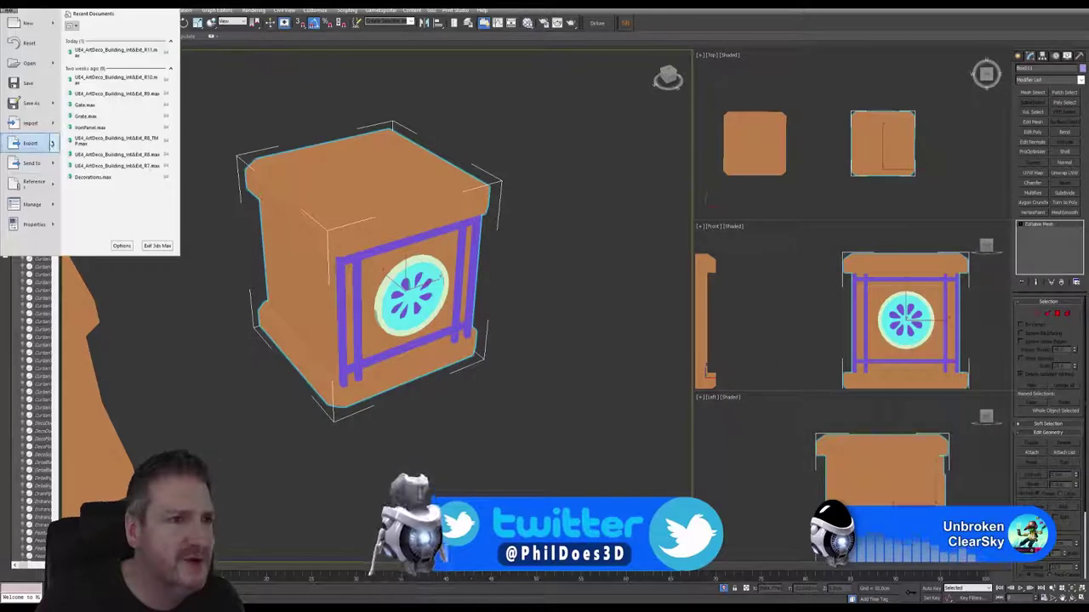
mouse_move(43, 143)
click(107, 68)
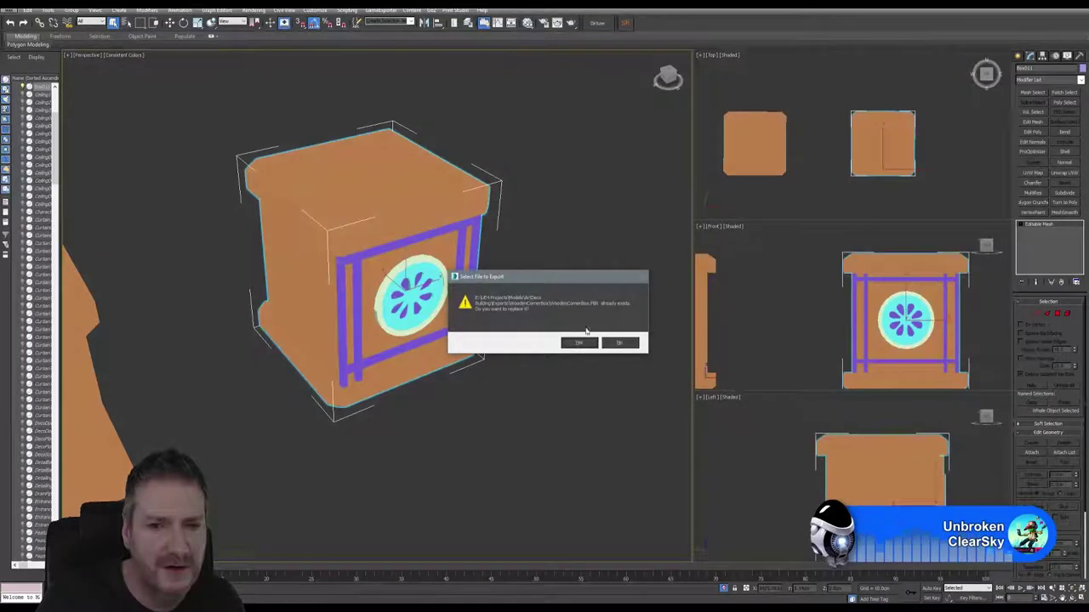
click(573, 341)
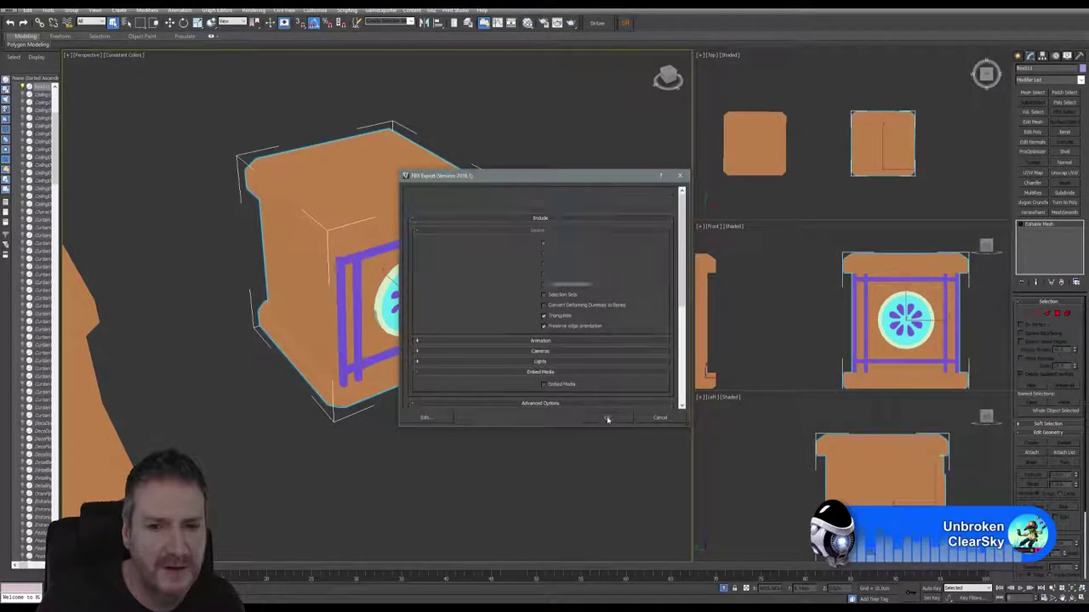
click(606, 416)
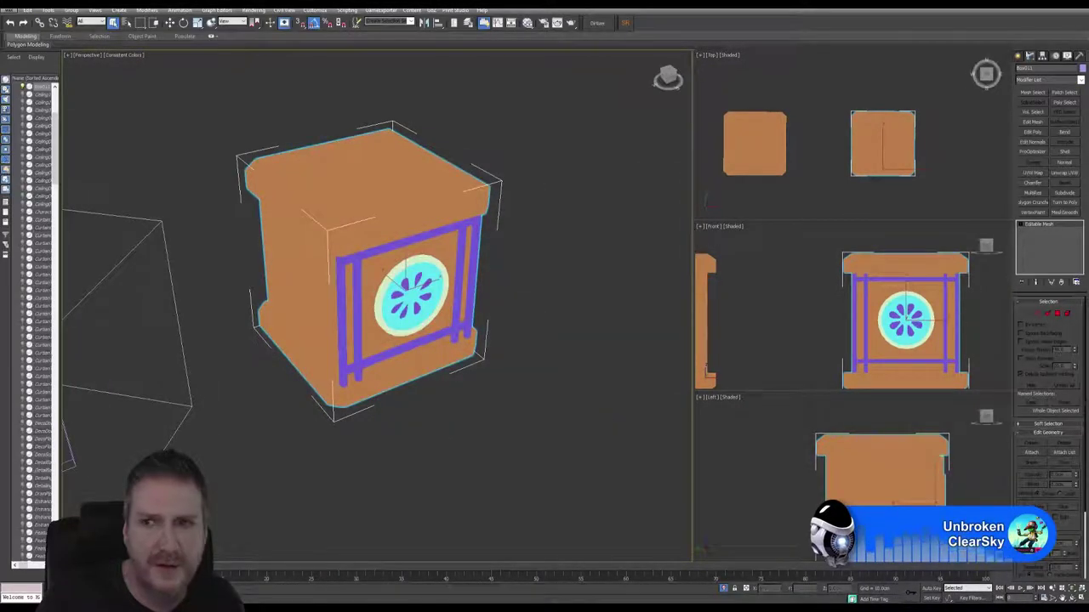
Switch to Substance Painter and reload WoodenCornerBox.FBX as the project mesh through the project configuration
click(355, 599)
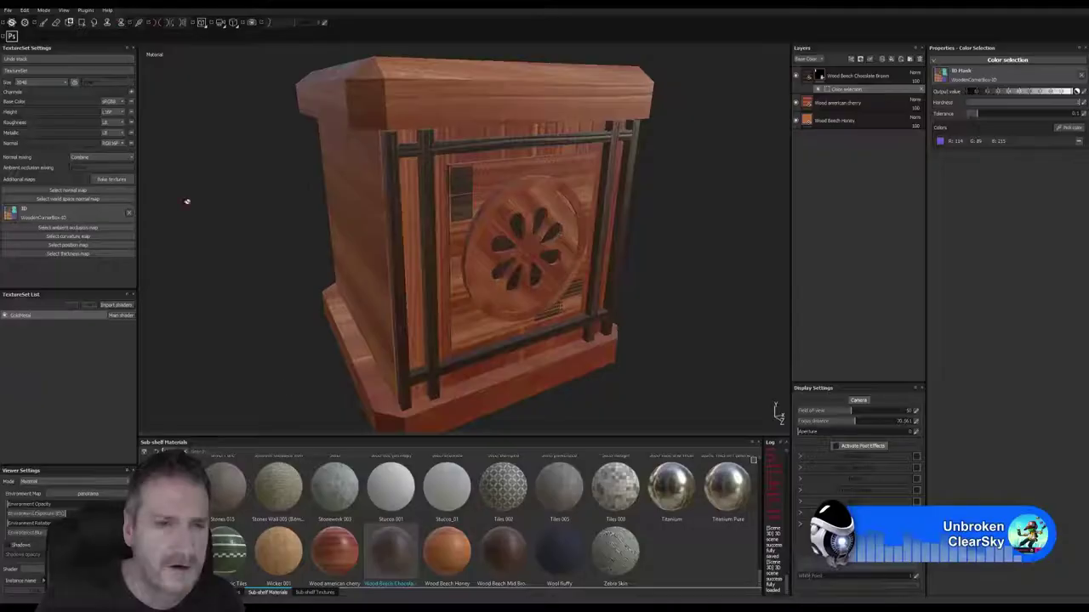
click(6, 11)
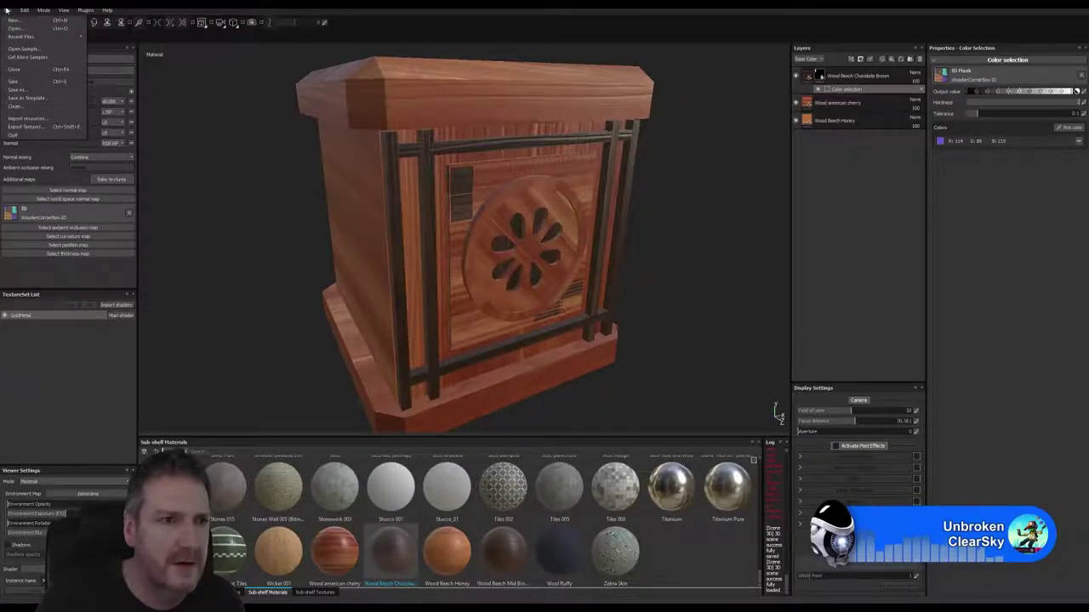
mouse_move(27, 10)
click(43, 36)
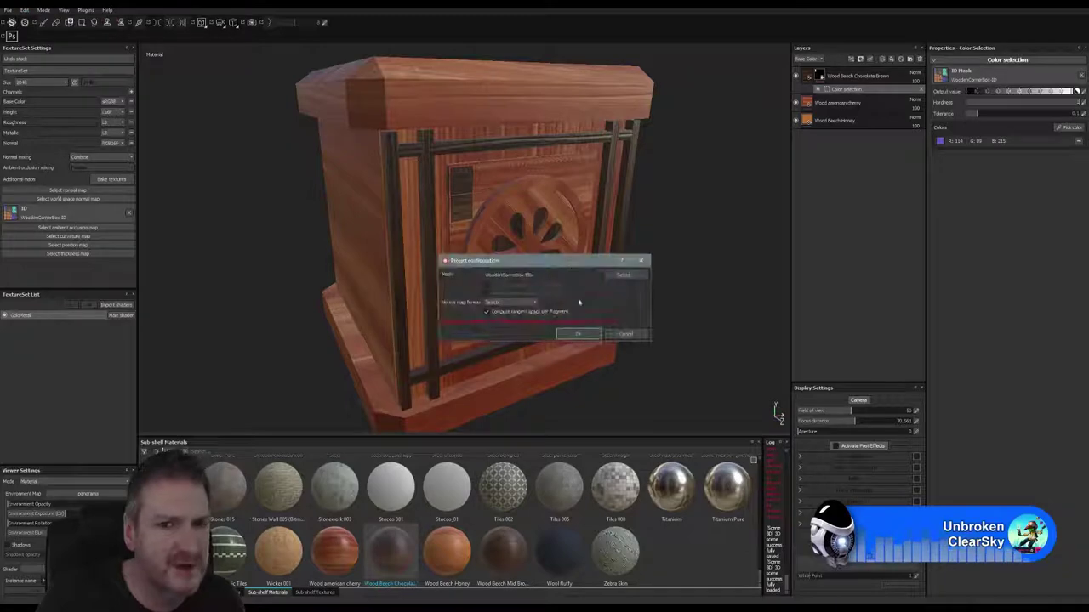
click(624, 275)
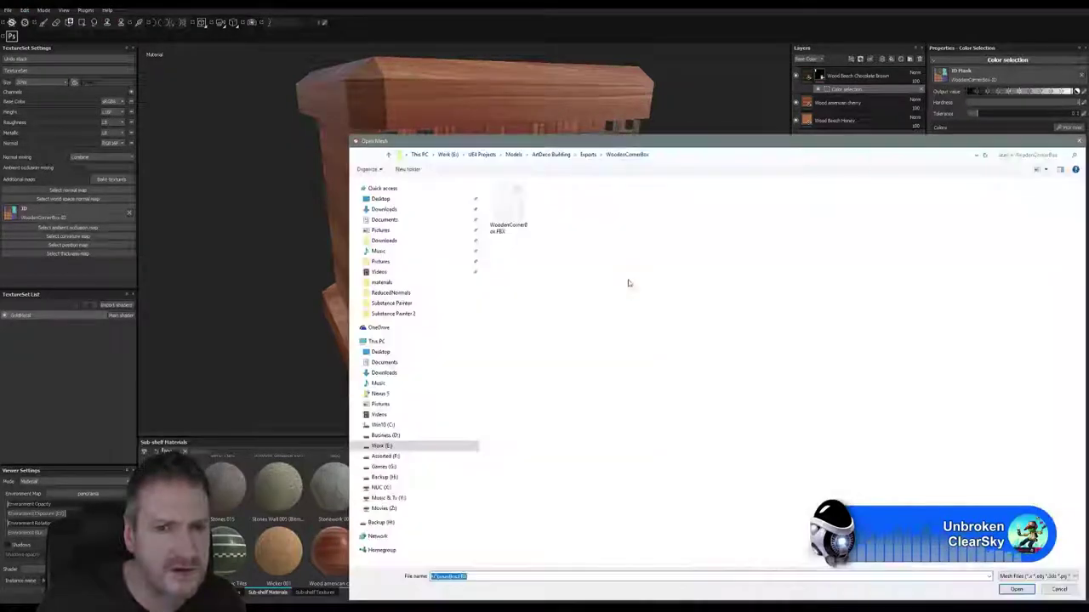
double_click(504, 200)
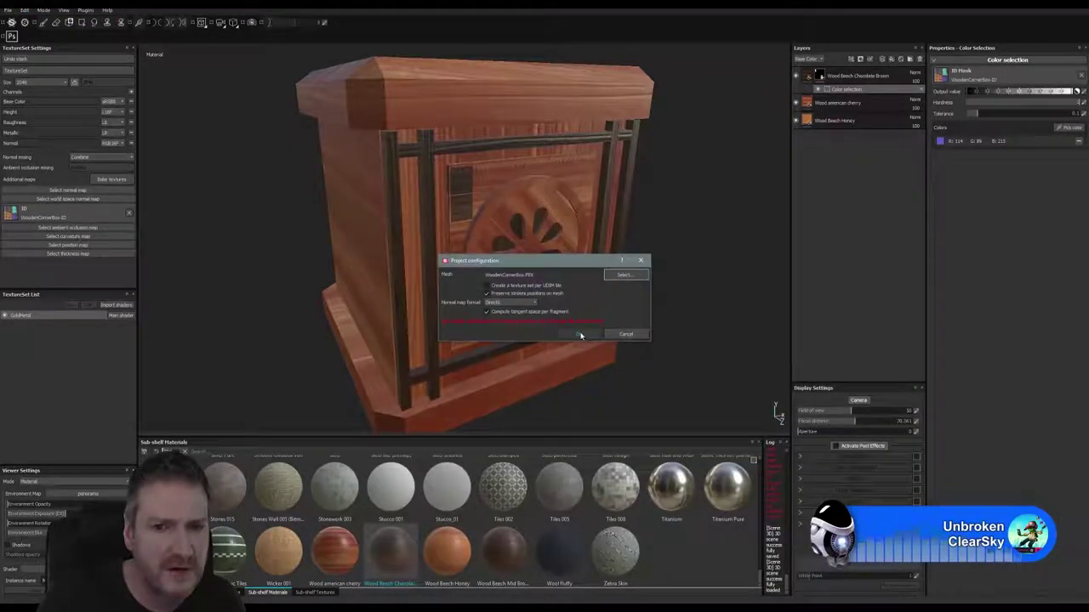
click(580, 332)
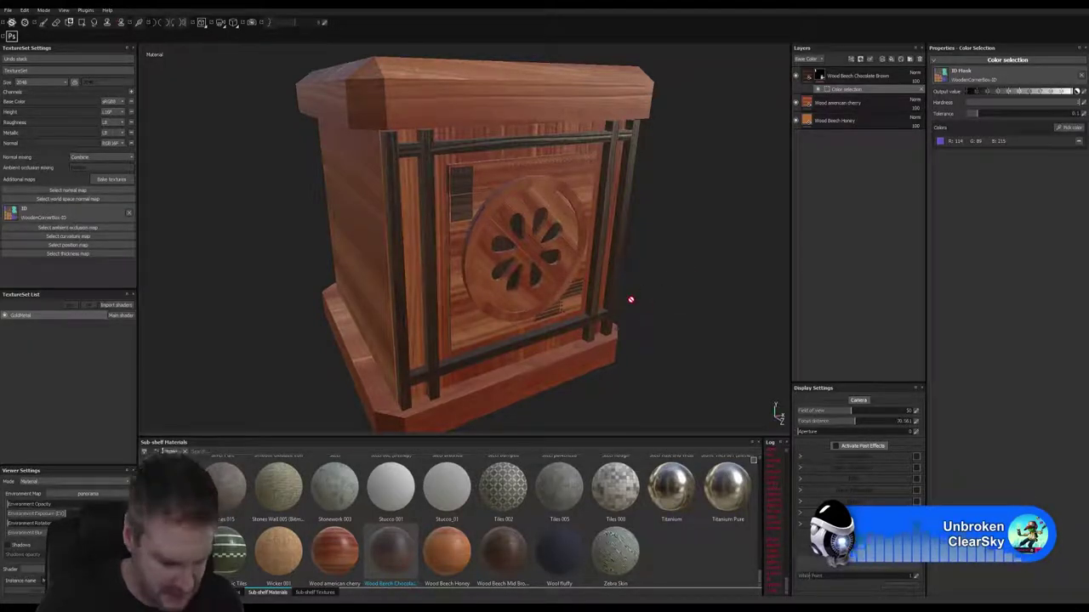
alt+drag(630, 299, 708, 264)
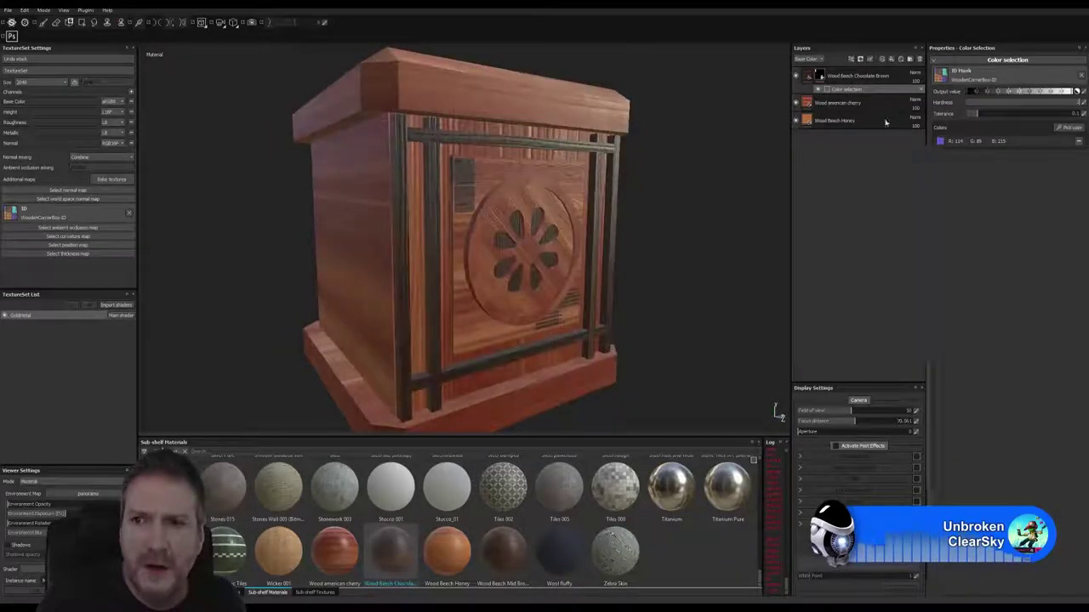
Switch back to 3ds Max, open Render To Texture for the box and add a DiffuseMap output element
click(1029, 11)
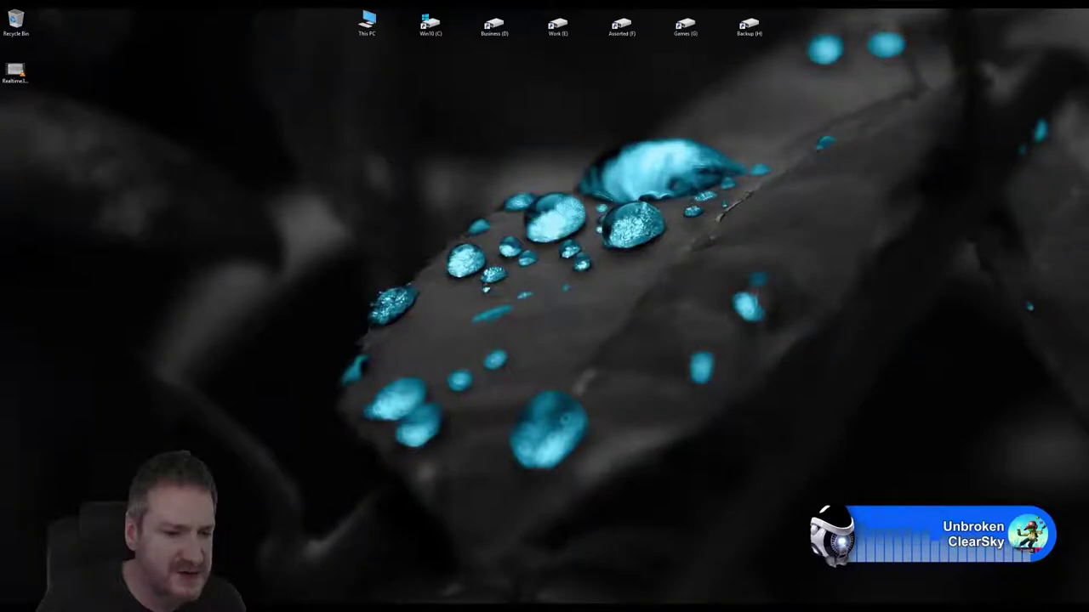
click(441, 607)
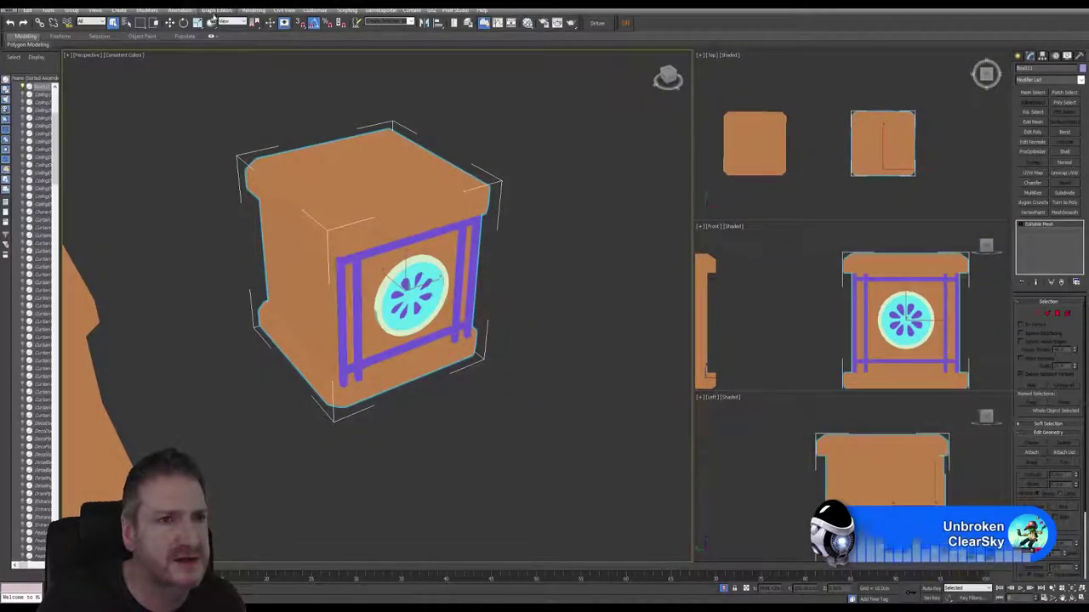
click(254, 10)
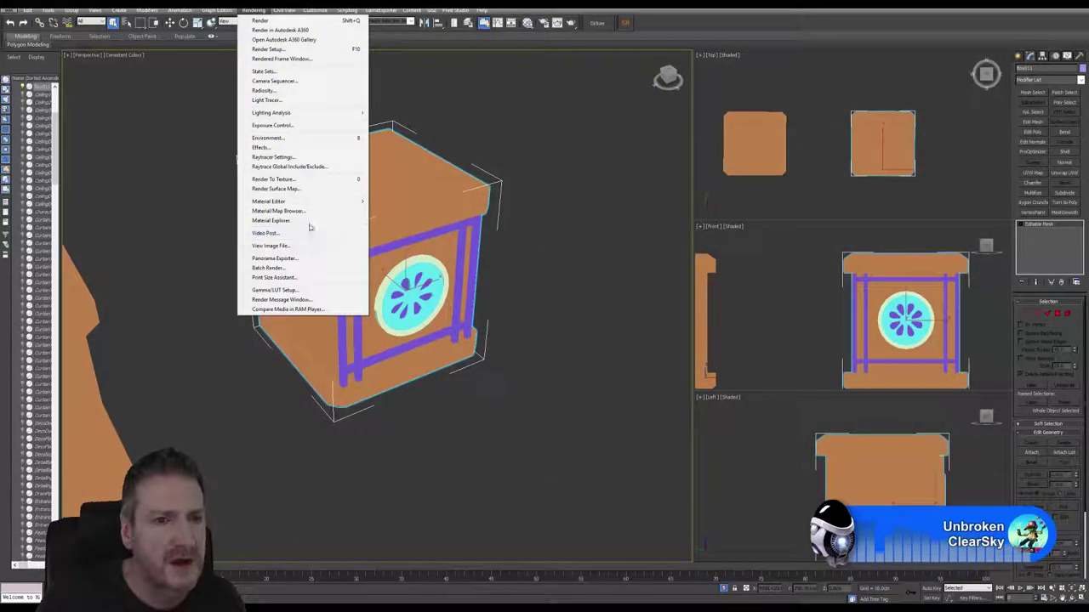
click(274, 180)
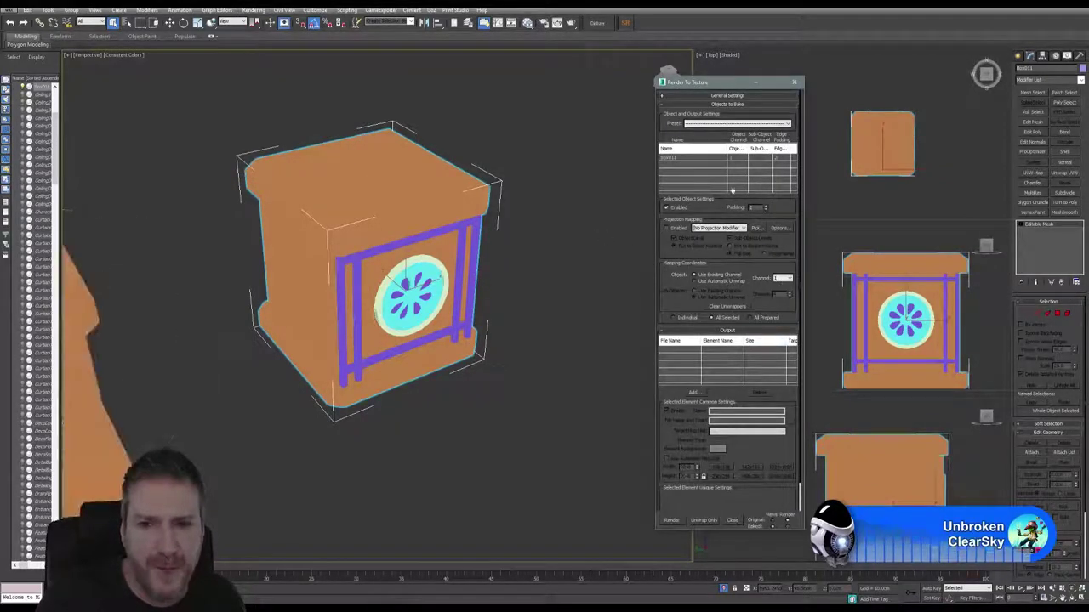
click(694, 393)
click(525, 278)
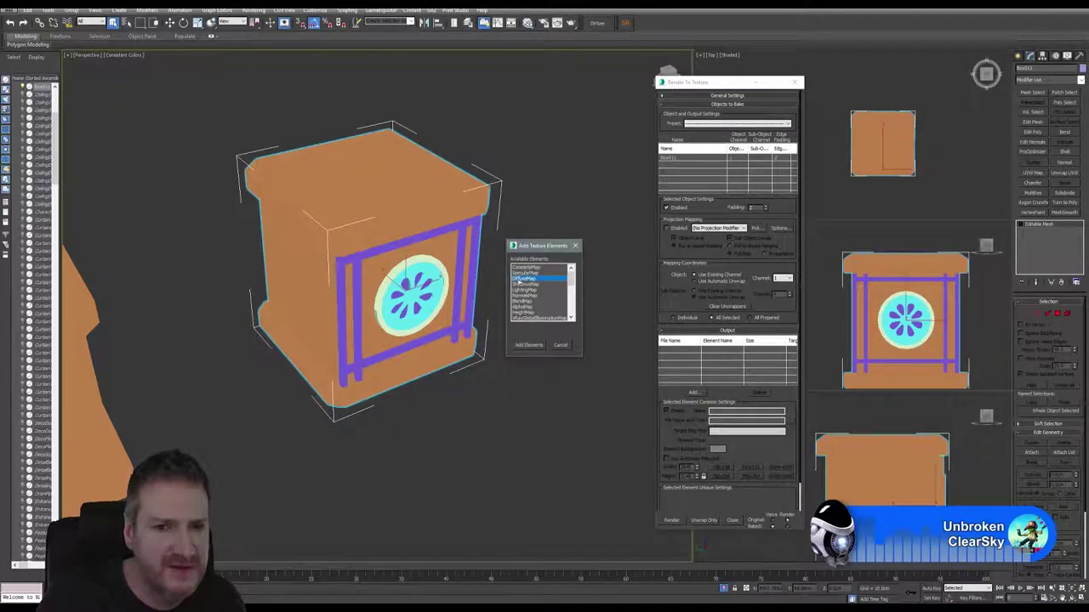
click(529, 345)
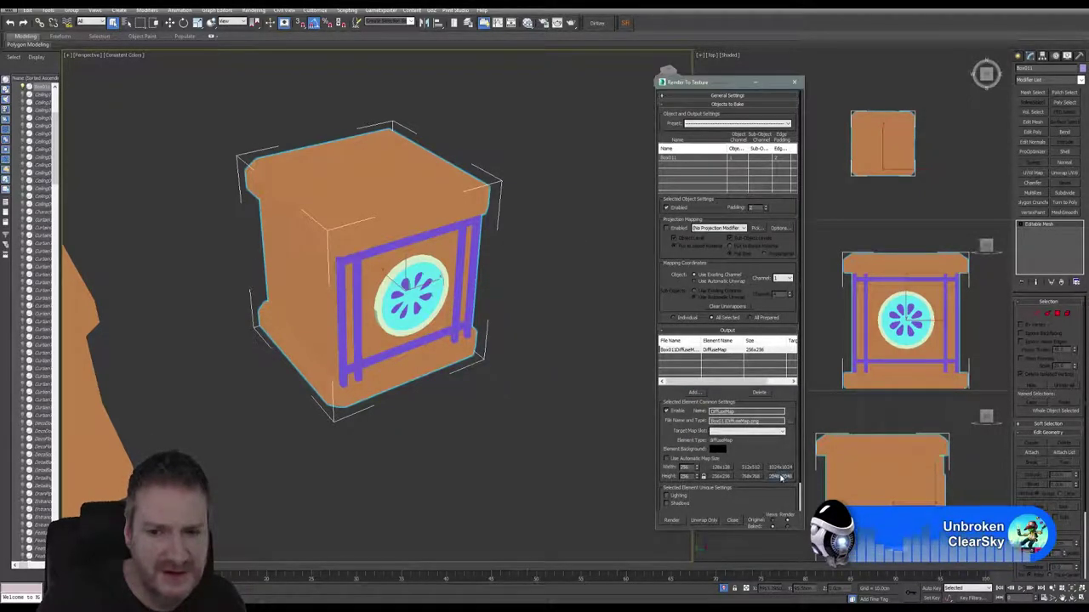
Set the DiffuseMap output to 2048x2048 and its file to WoodenCornerBox-ID.png, overwriting the existing PNG with its current colour settings
click(792, 424)
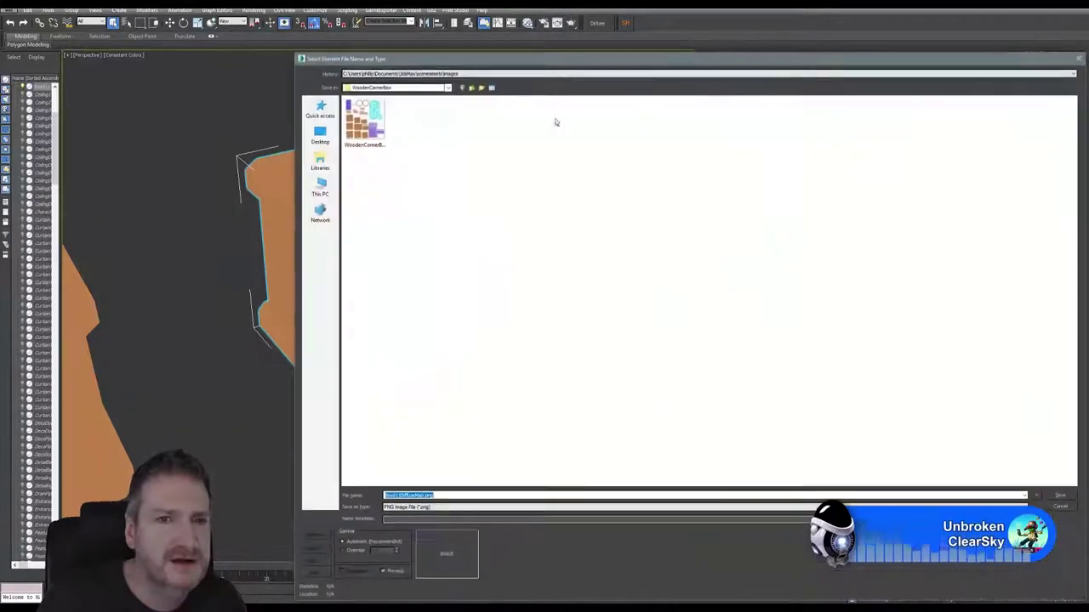
key(Return)
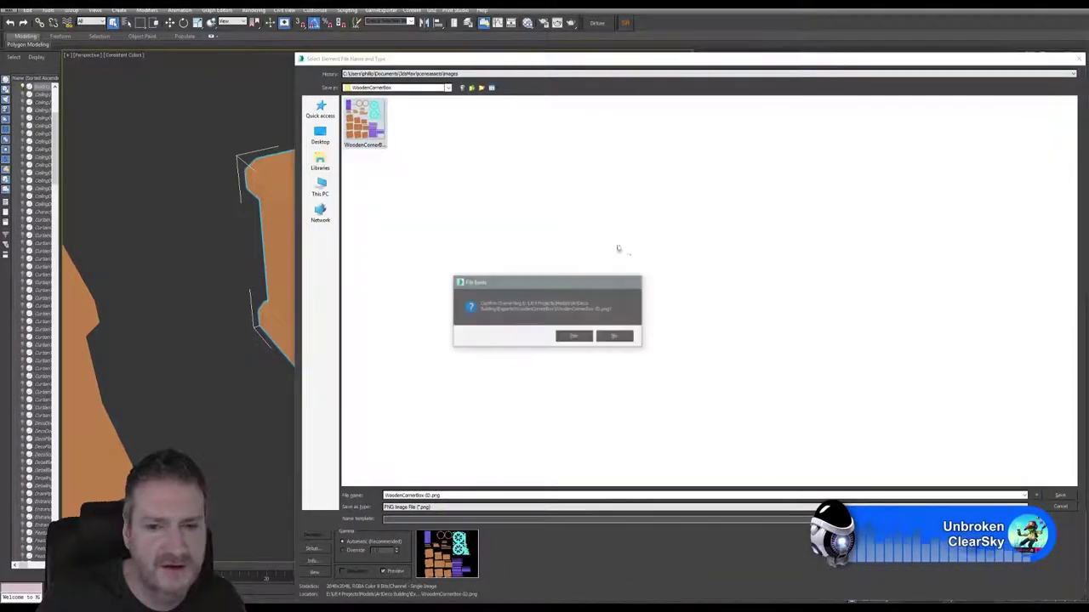
click(571, 334)
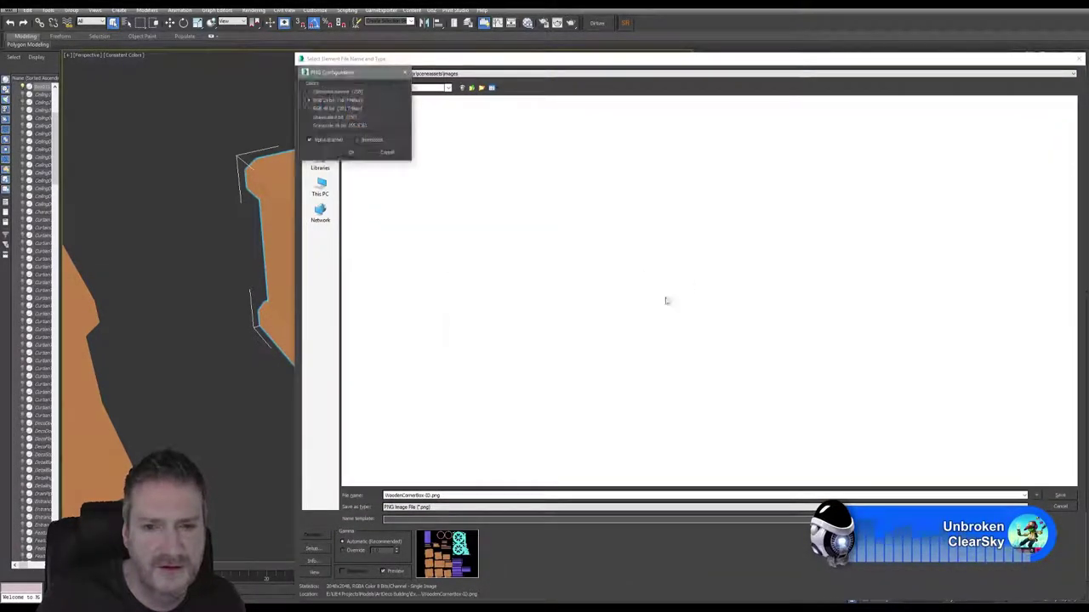
click(352, 153)
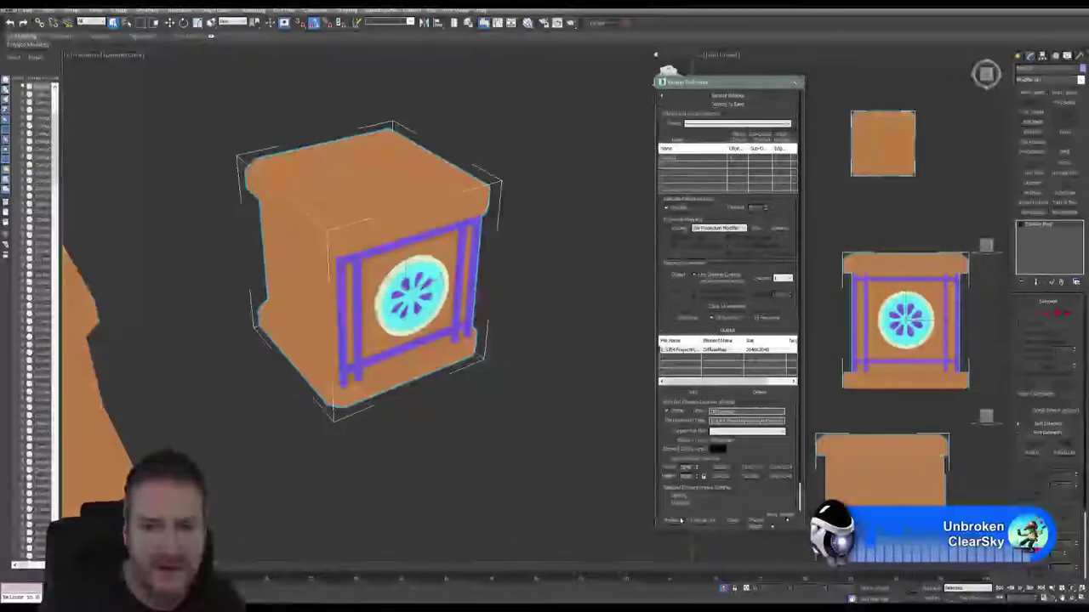
Render the box's diffuse ID map, then close the rendered image and the Render To Texture dialog
click(672, 521)
click(519, 367)
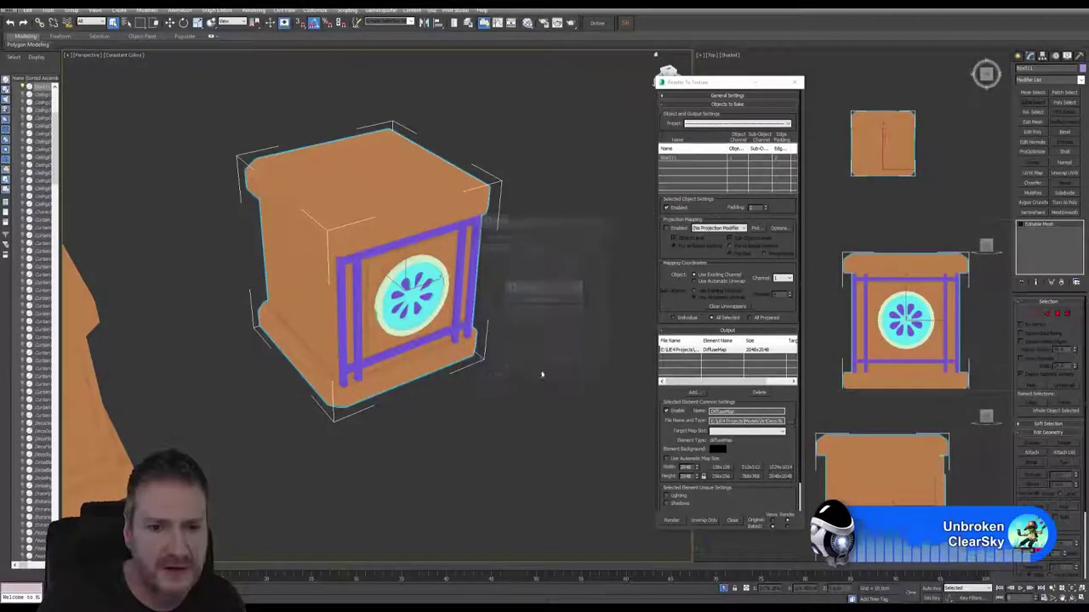
click(549, 313)
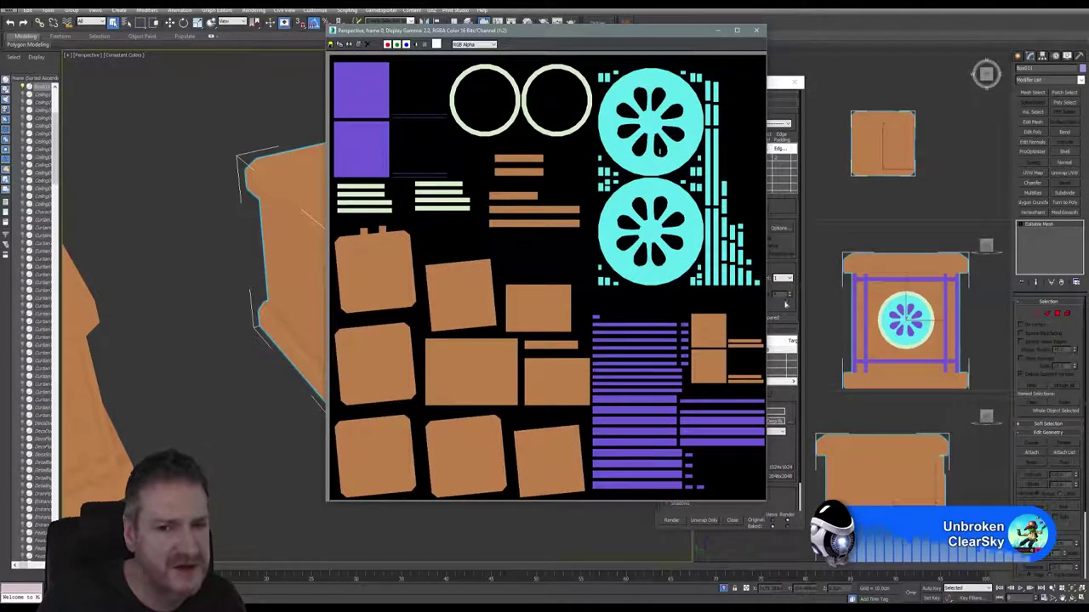
click(757, 31)
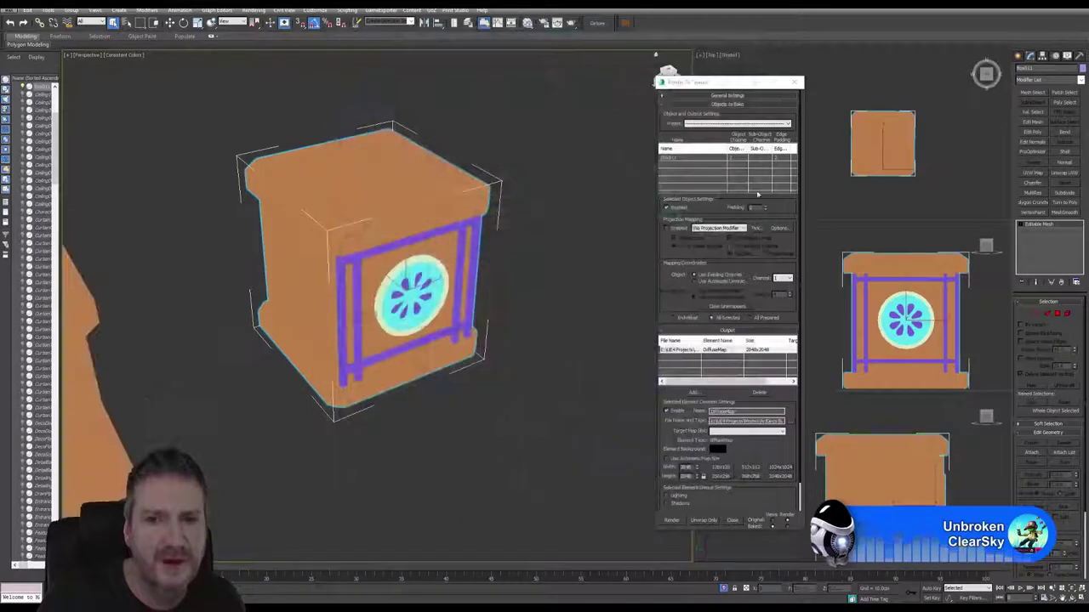
click(795, 82)
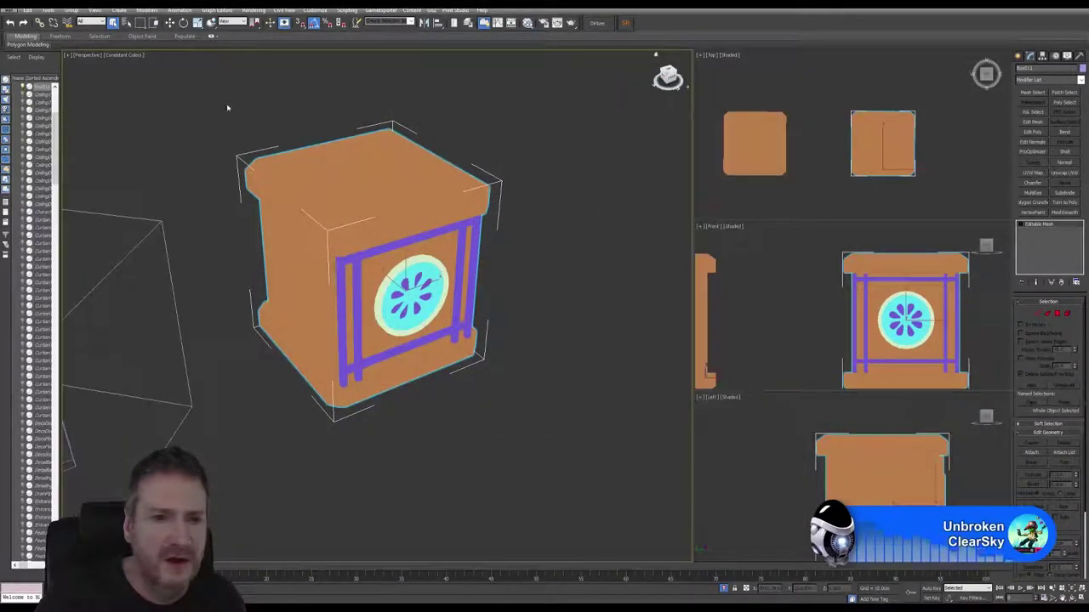
scroll(530, 292, down, 5)
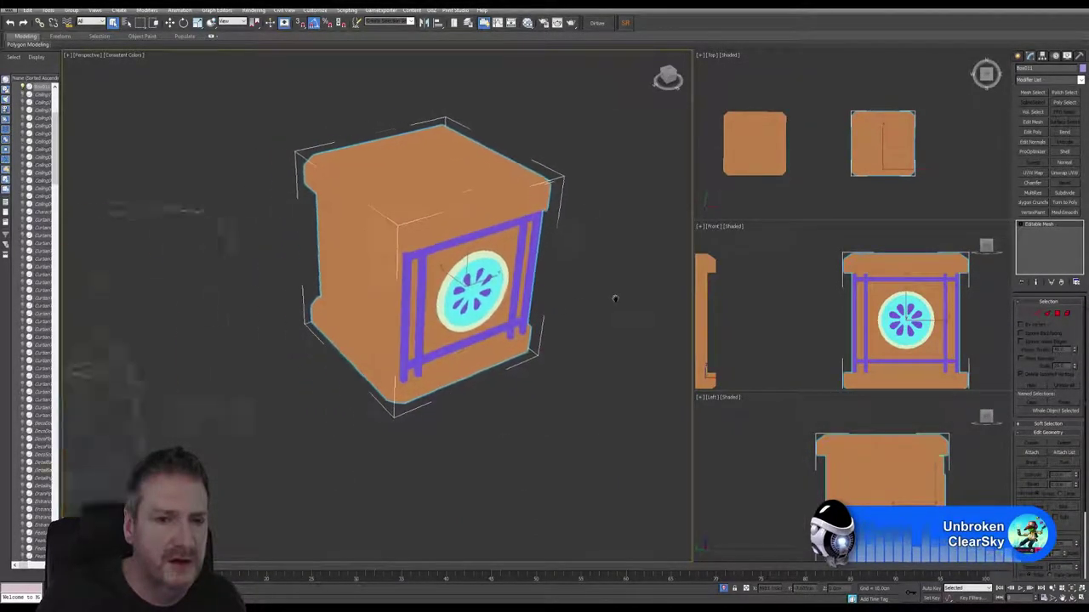
middle_drag(580, 291, 434, 311)
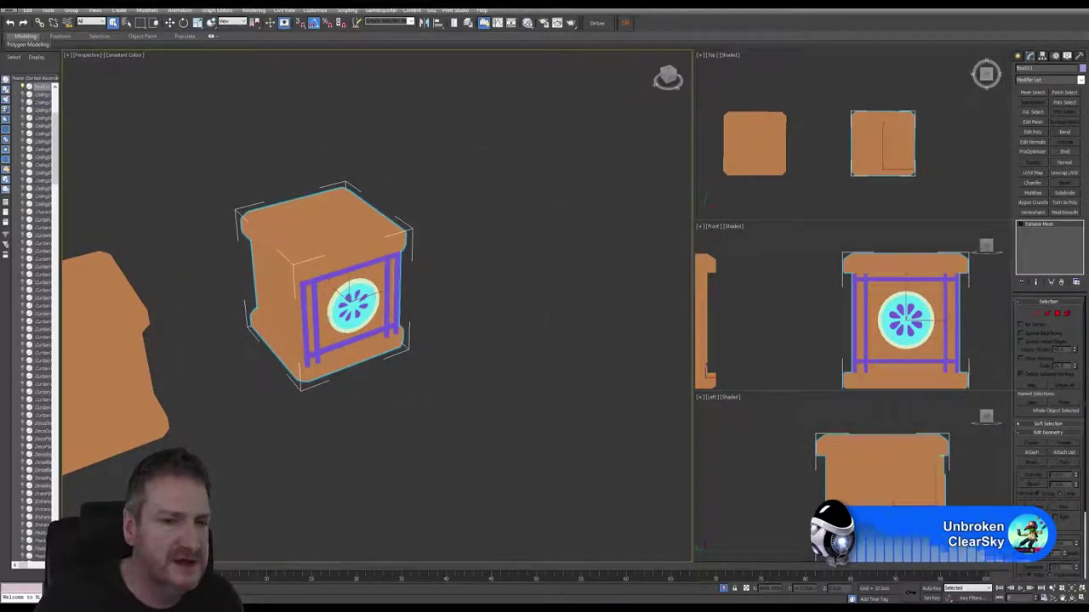
mouse_move(324, 609)
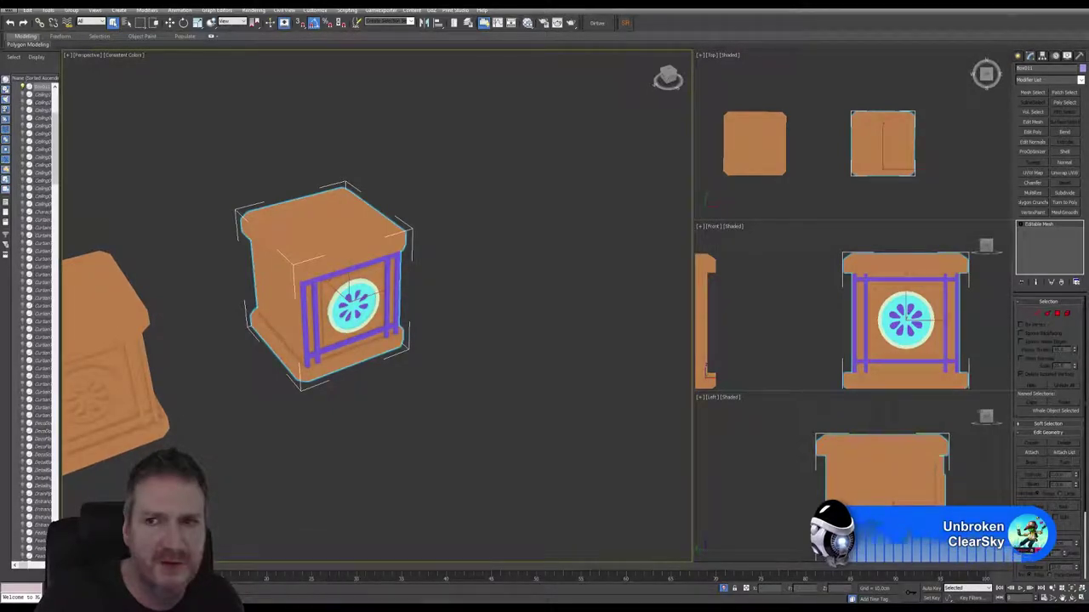
key(super+d)
click(317, 595)
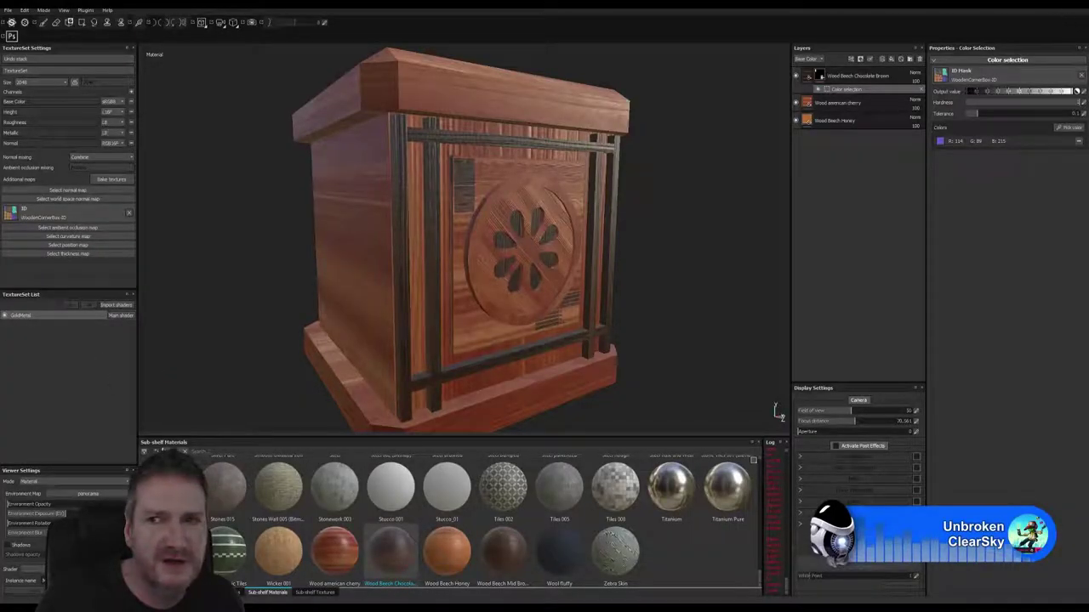
click(1019, 4)
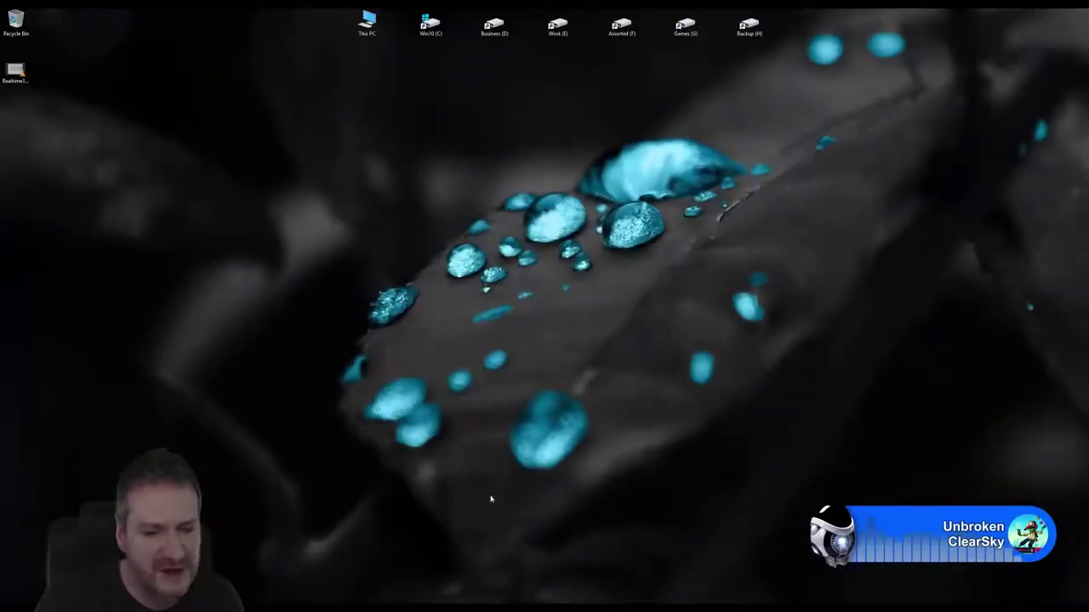
mouse_move(366, 599)
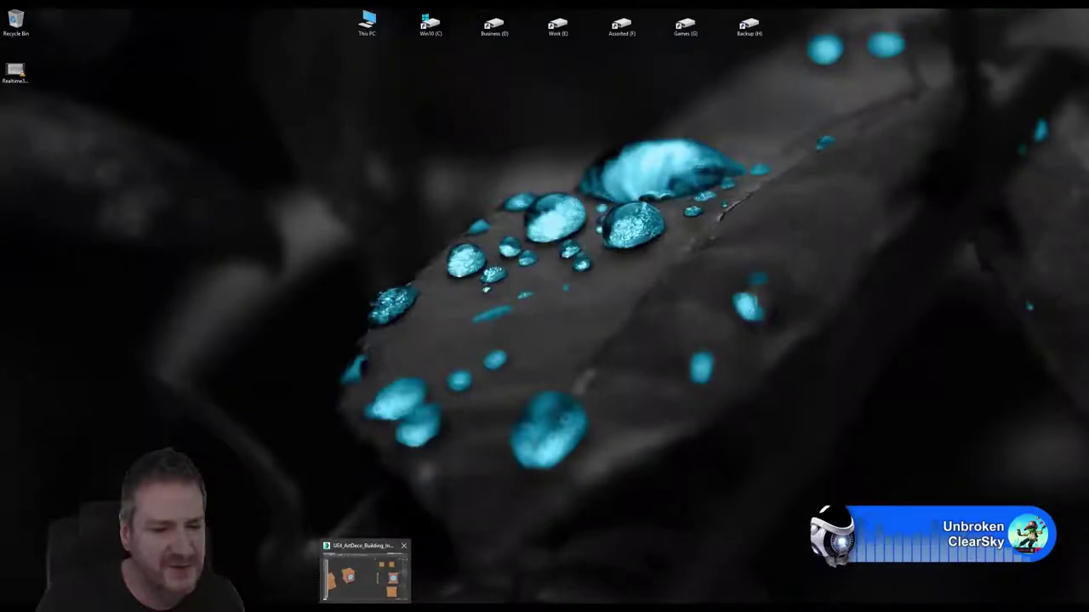
click(366, 596)
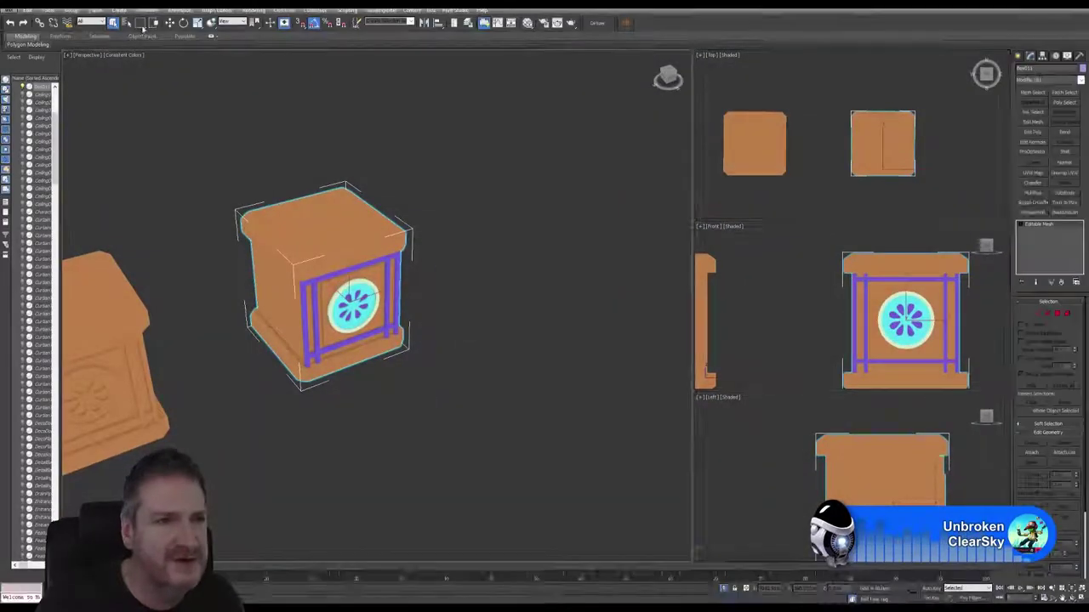
Clone the ID-coloured box as a separate copy placed along the X axis beside the original
key(w)
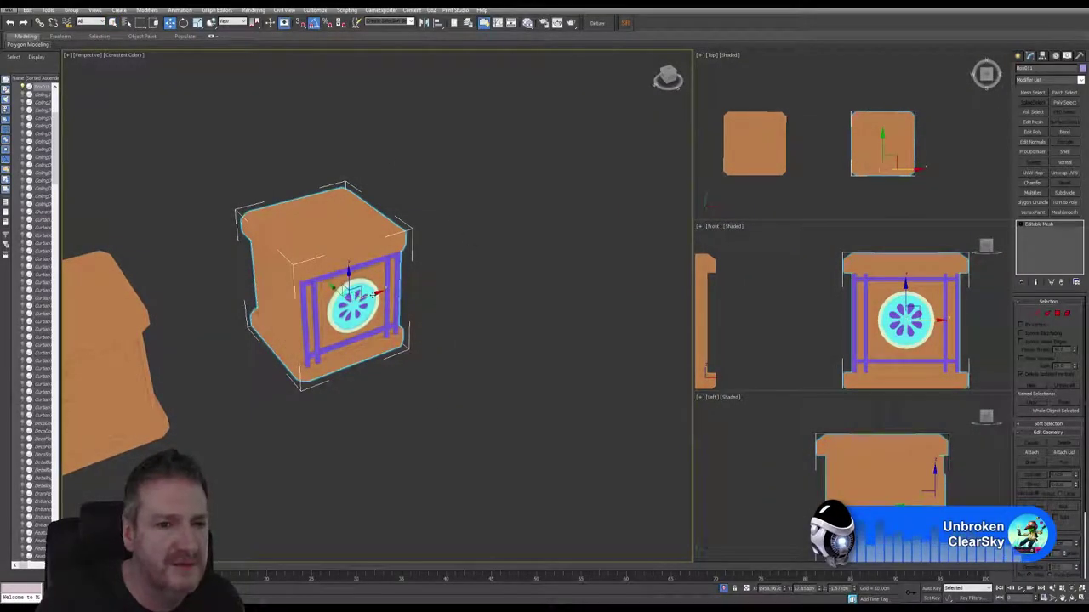
shift+drag(528, 253, 559, 246)
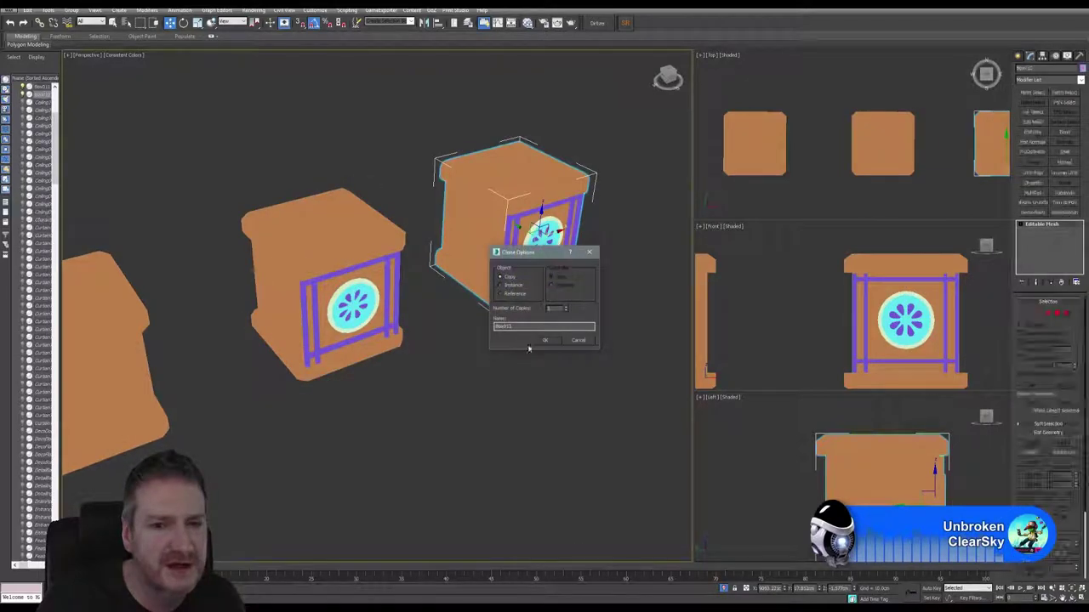
click(545, 341)
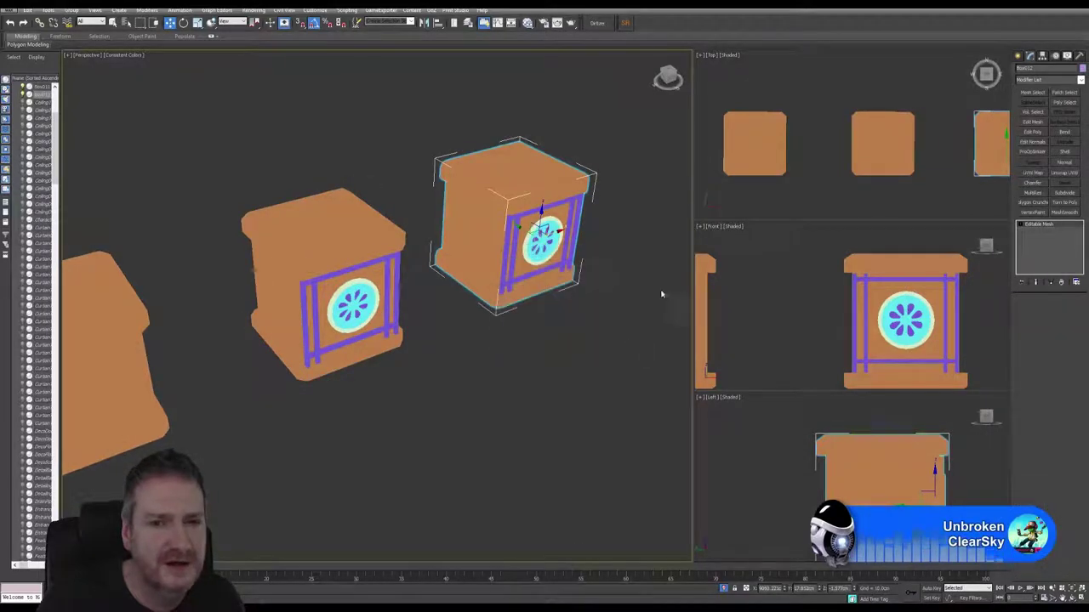
Assign the GoldMetal material to the whole copied box from the material editor and close the editor
click(527, 23)
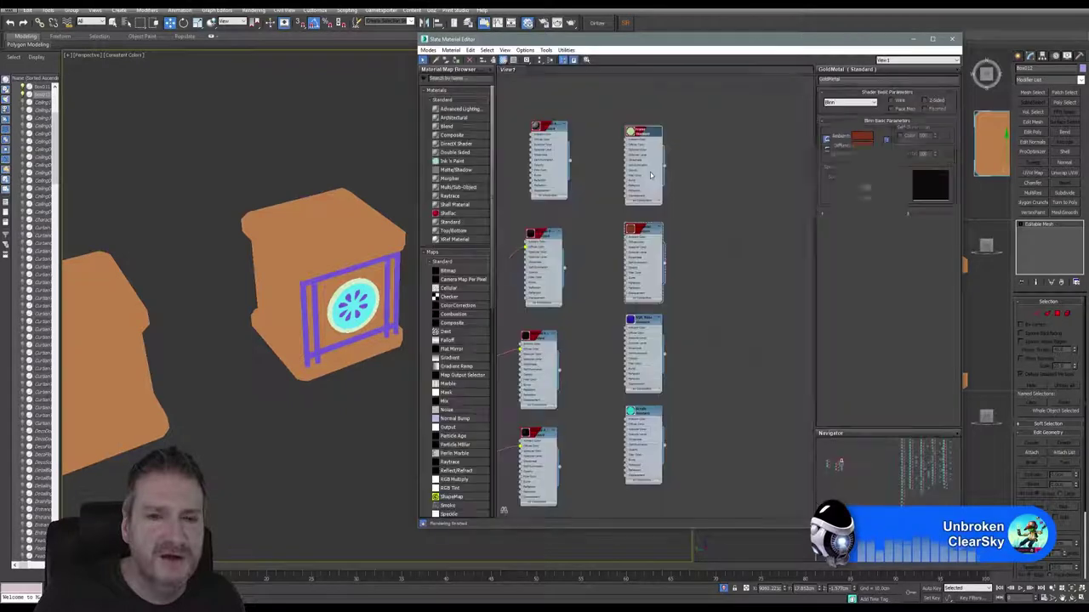
click(642, 240)
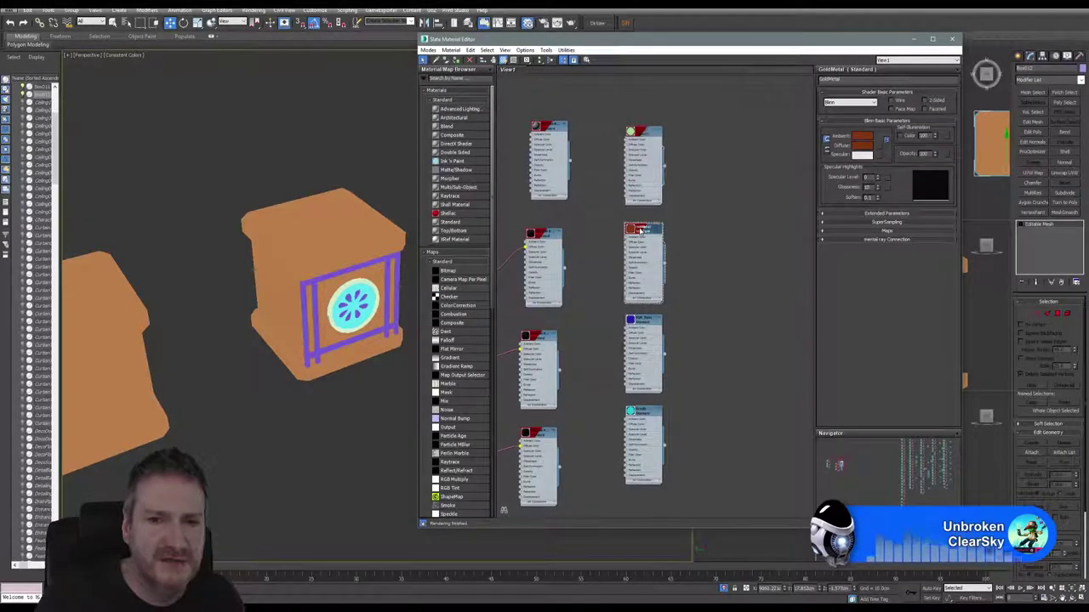
right_click(637, 228)
click(664, 241)
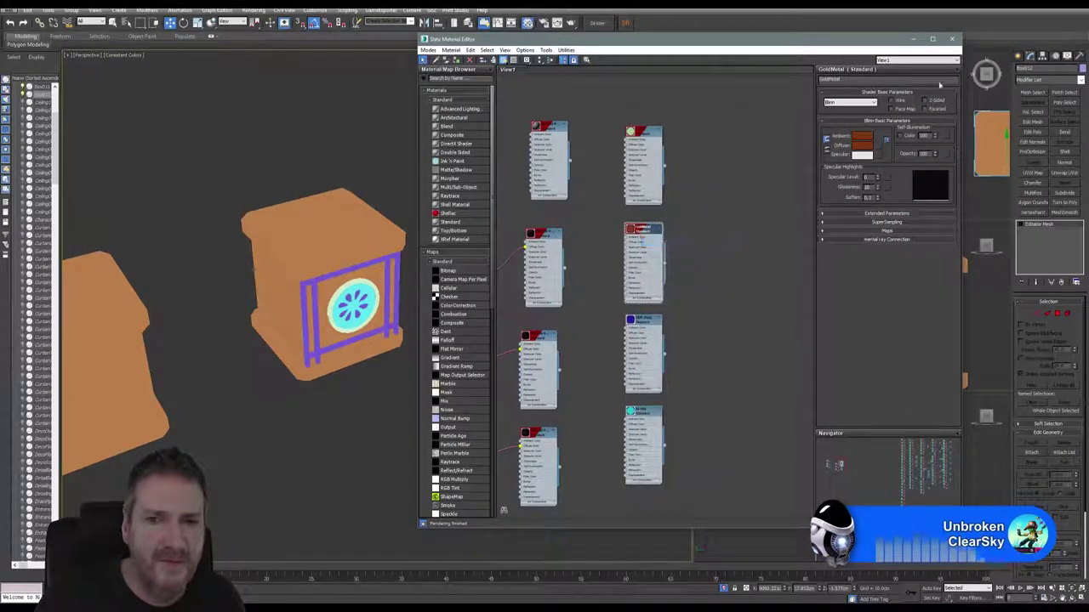
click(952, 39)
Export the selected single-material box copy to WoodenCornerBox.FBX, replacing the existing file
click(10, 6)
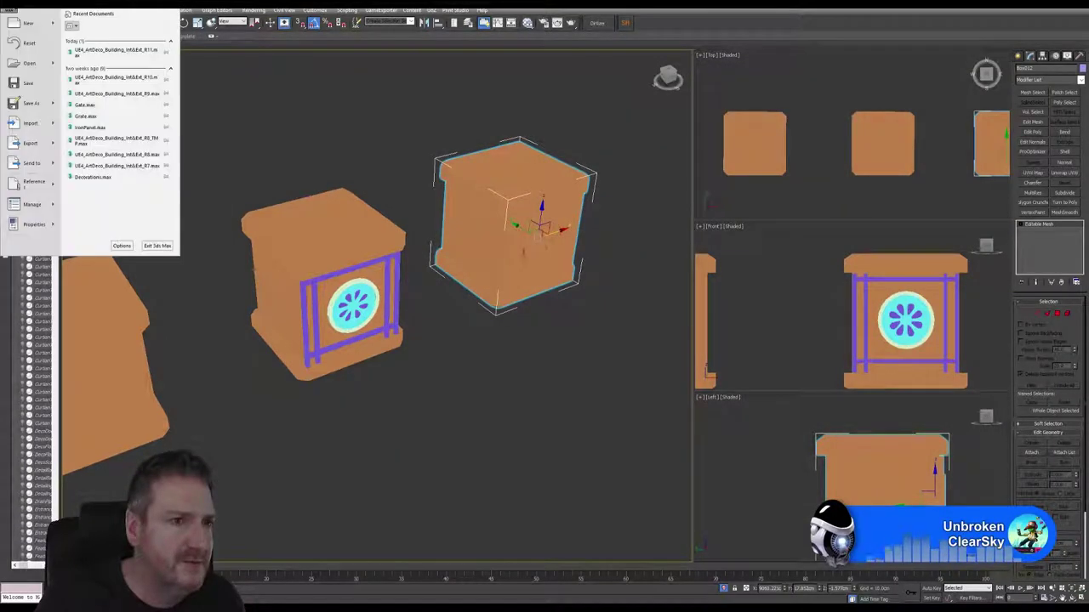
mouse_move(34, 143)
click(100, 64)
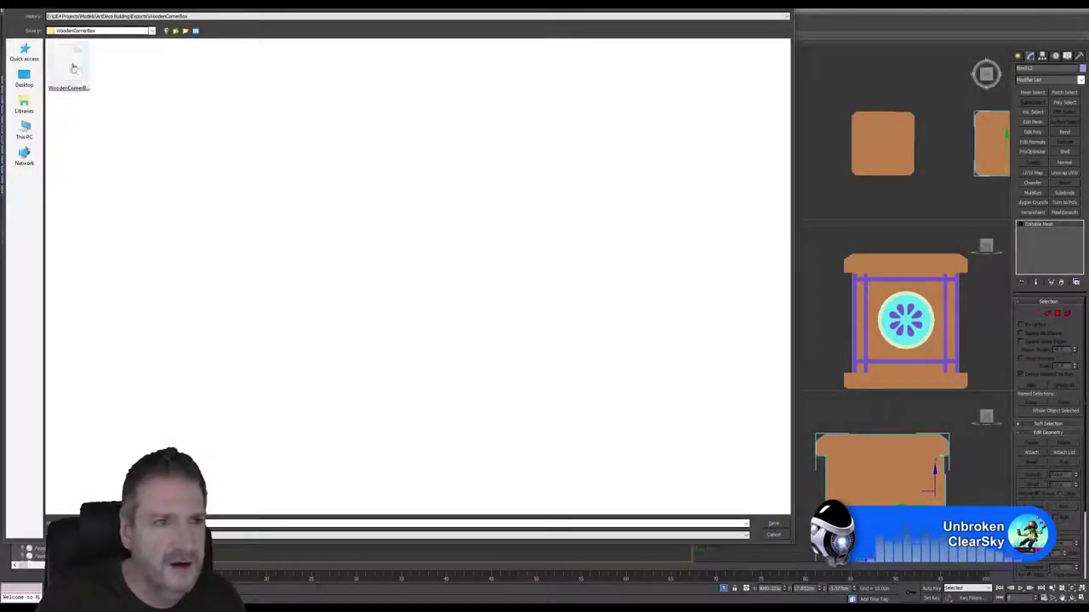
click(73, 68)
key(Return)
key(y)
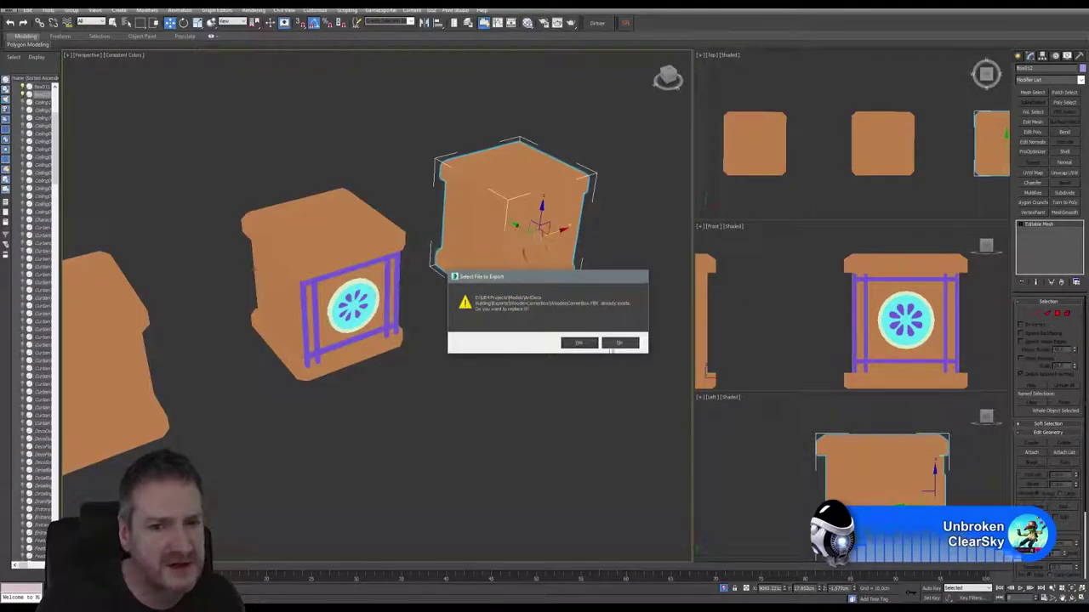
click(579, 344)
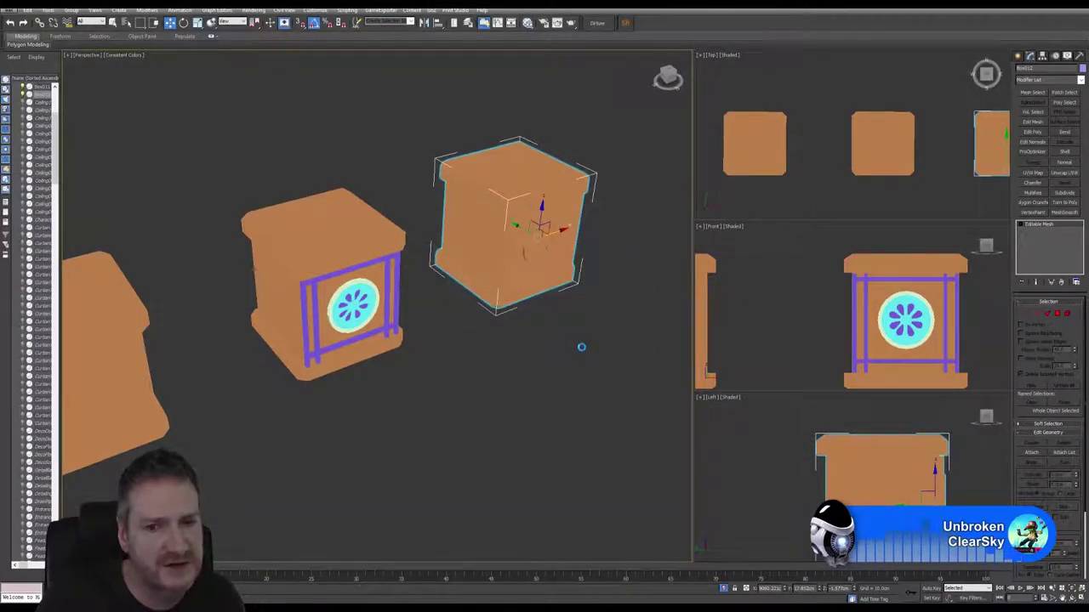
click(607, 414)
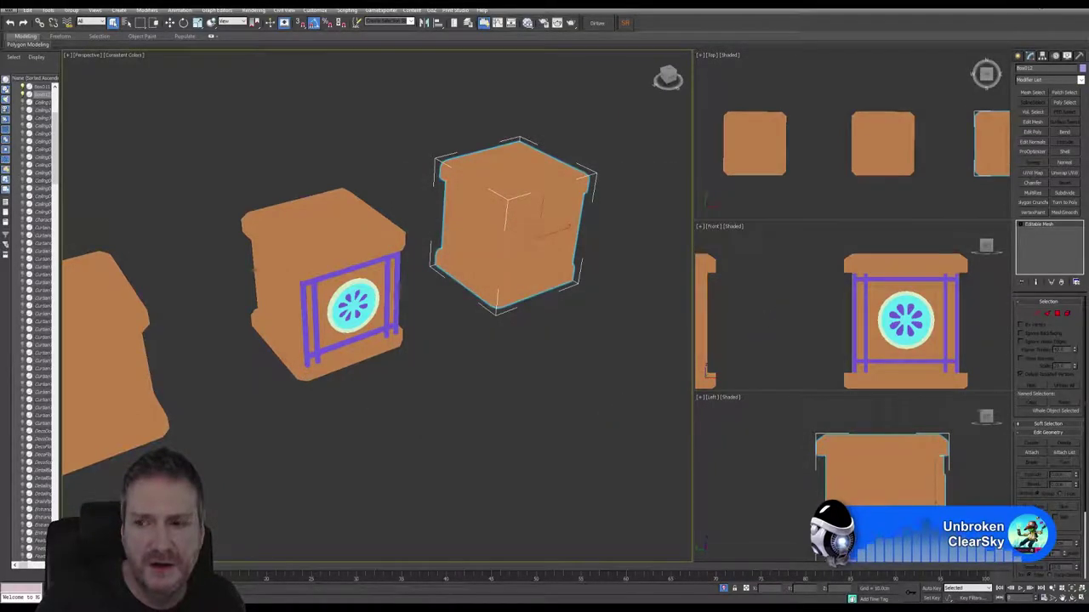
Switch to Substance Painter, start a new project and choose WoodenCornerBox.FBX as its mesh
key(super+d)
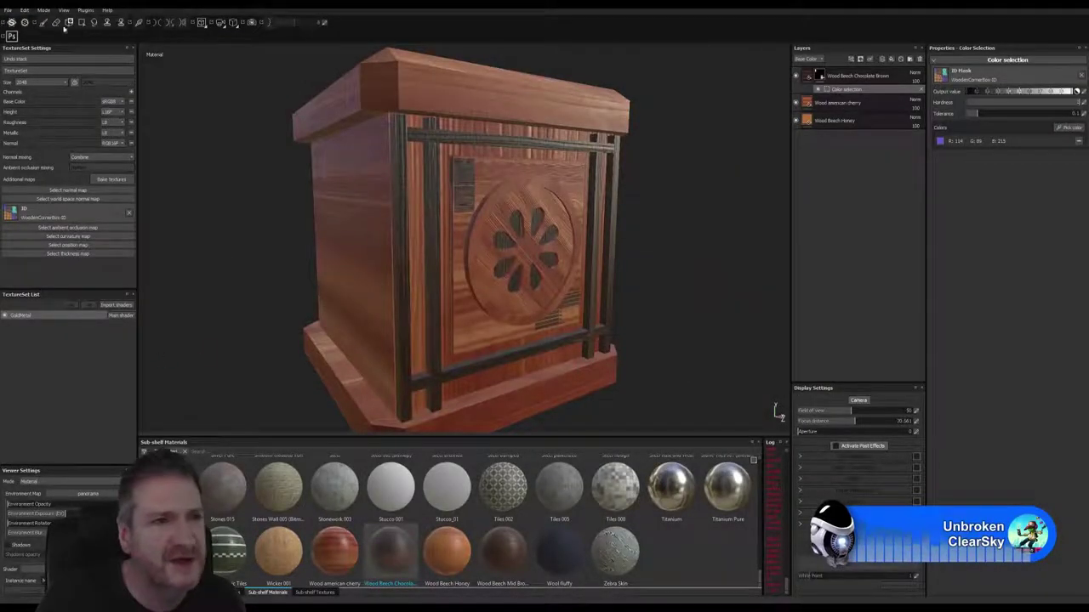
click(8, 10)
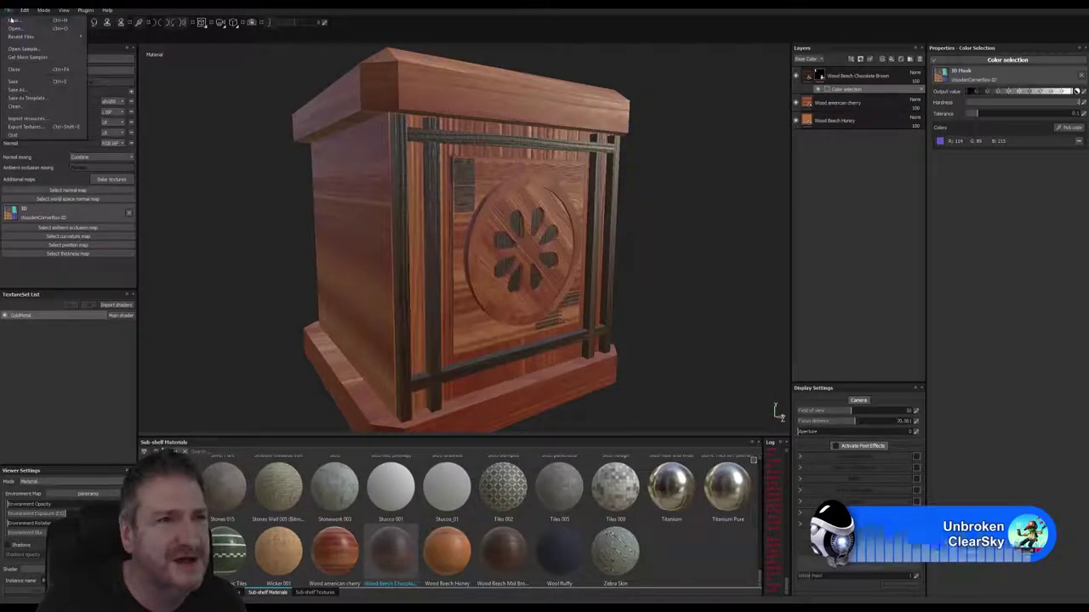
click(12, 19)
click(518, 317)
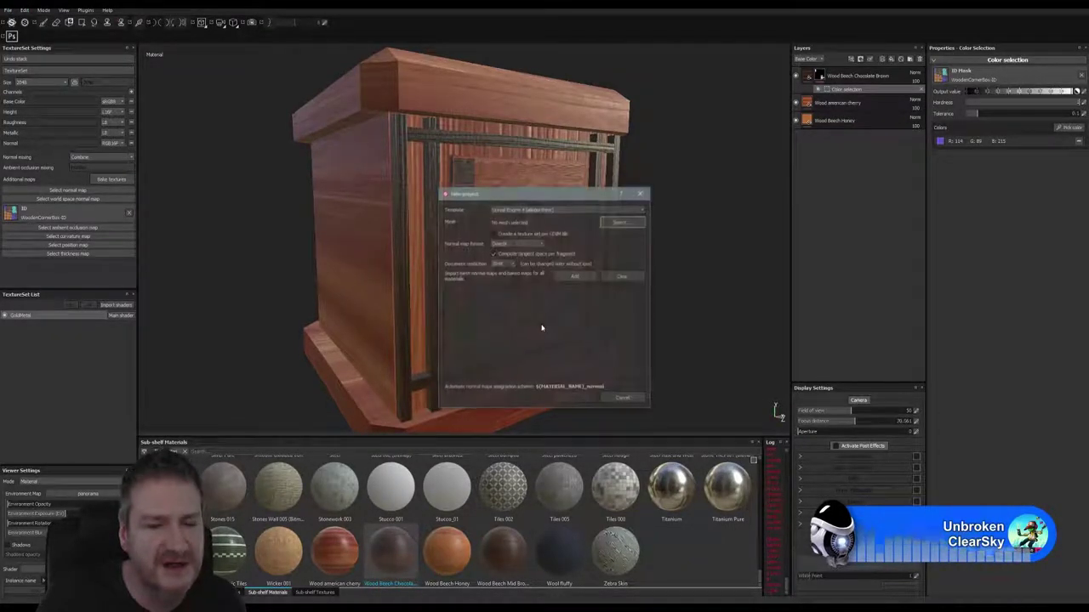
click(620, 223)
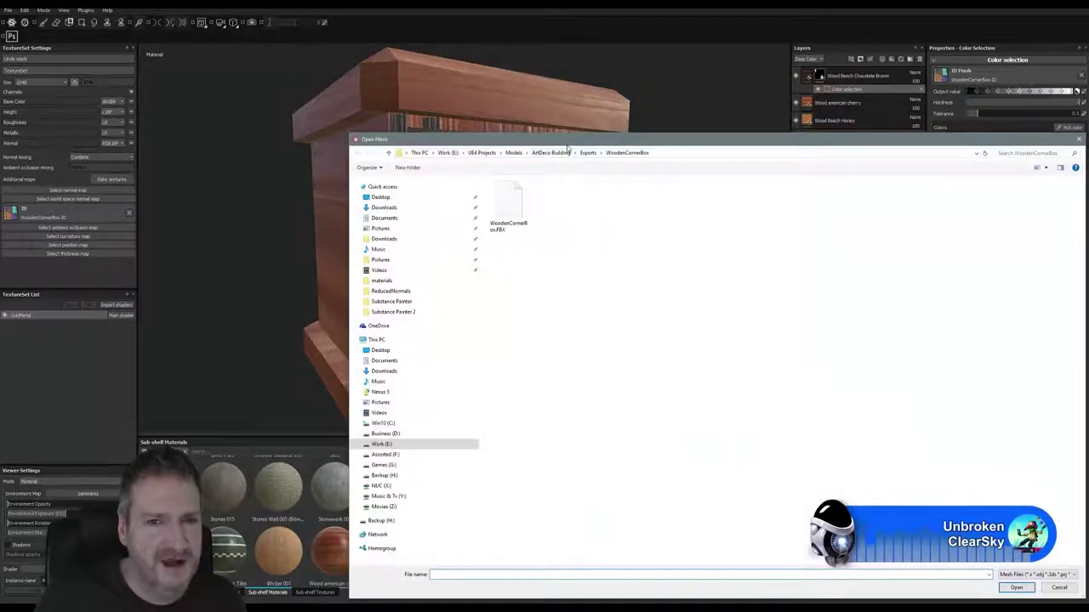
drag(568, 148, 445, 103)
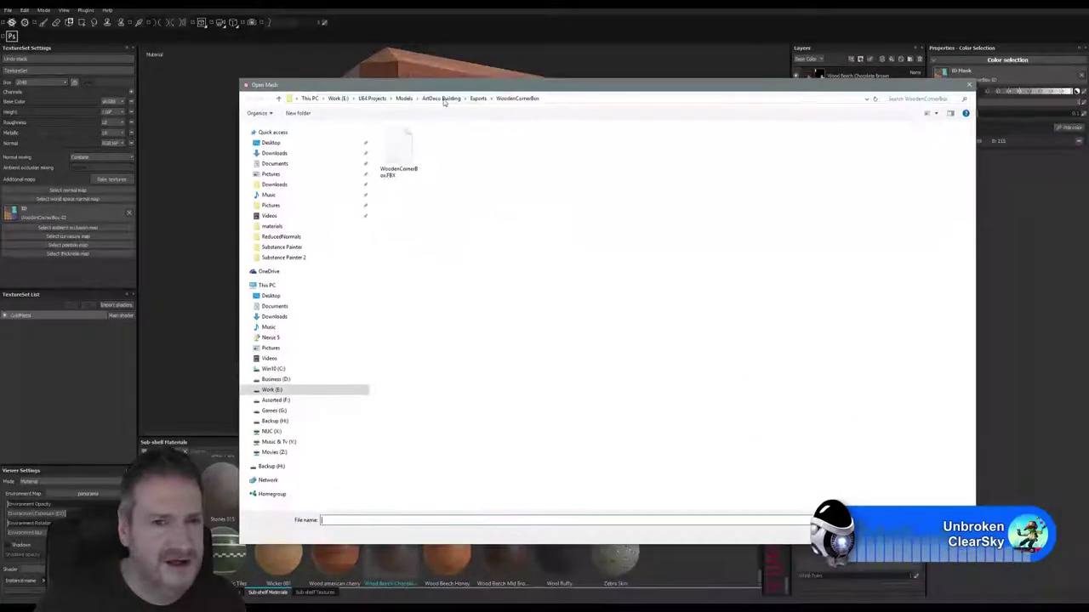
double_click(393, 148)
Add WoodenCornerBox-ID.png to the project's imported maps and create the project
click(575, 275)
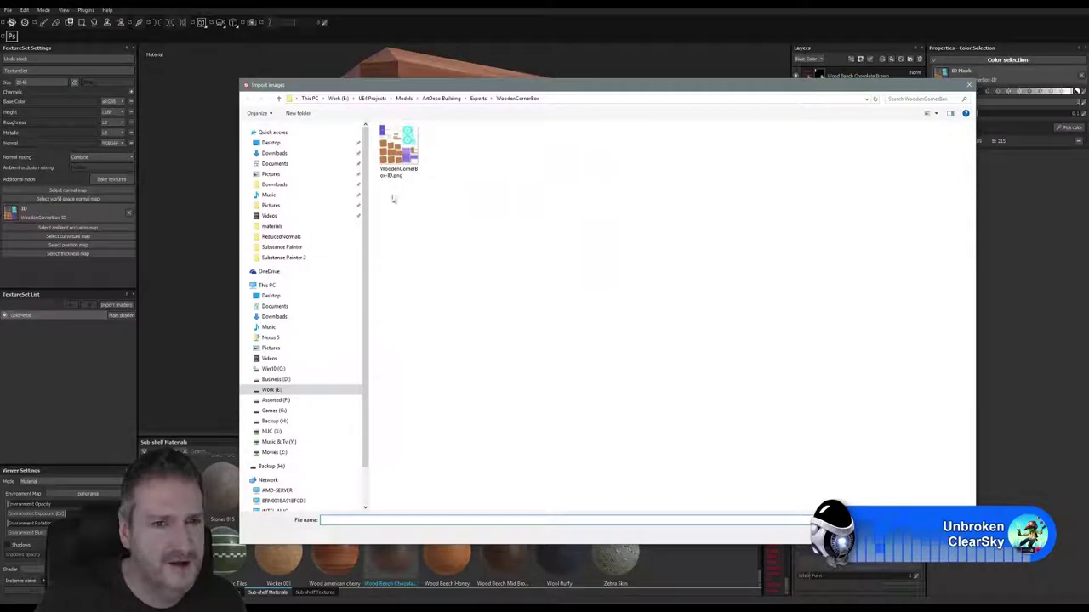
double_click(398, 149)
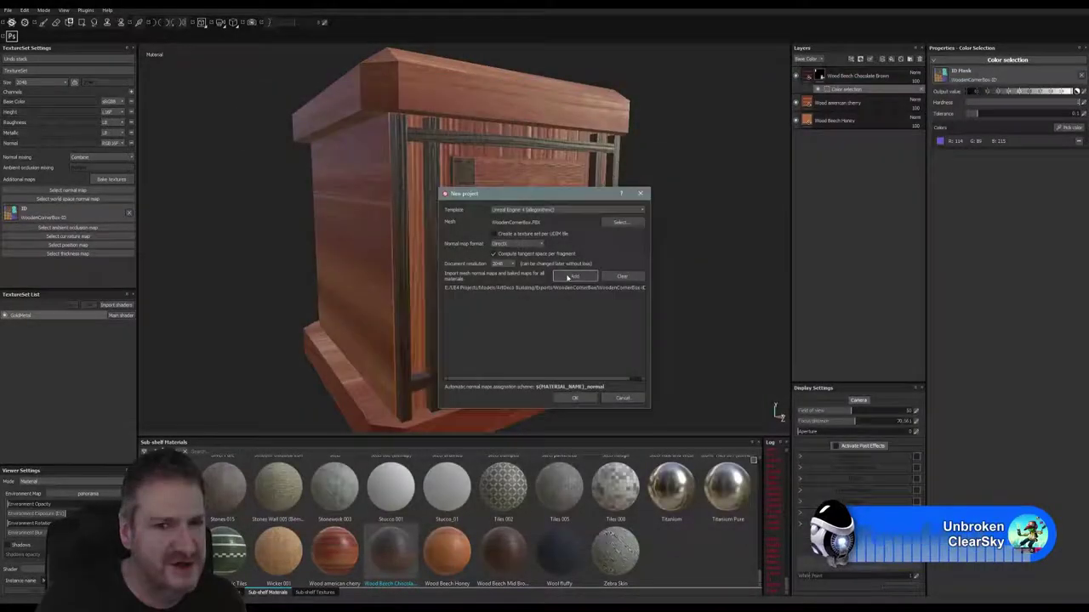
click(571, 402)
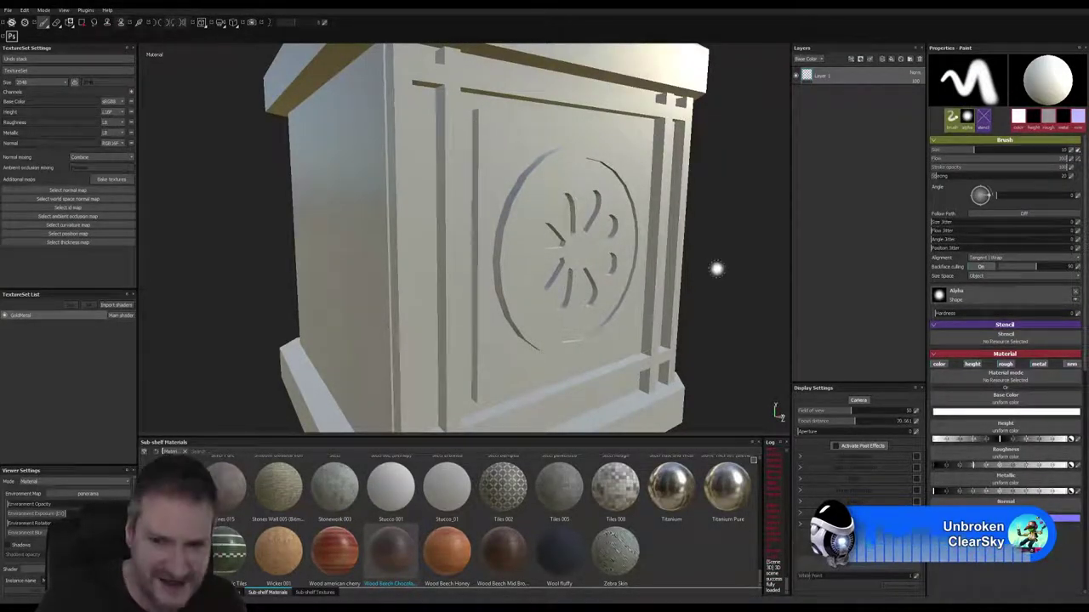
Assign WoodenCornerBox-ID as the texture set's ID map
mouse_move(717, 267)
alt+mouse_down()
mouse_move(678, 263)
mouse_move(721, 267)
alt+mouse_up()
alt+right_drag(721, 266, 376, 328)
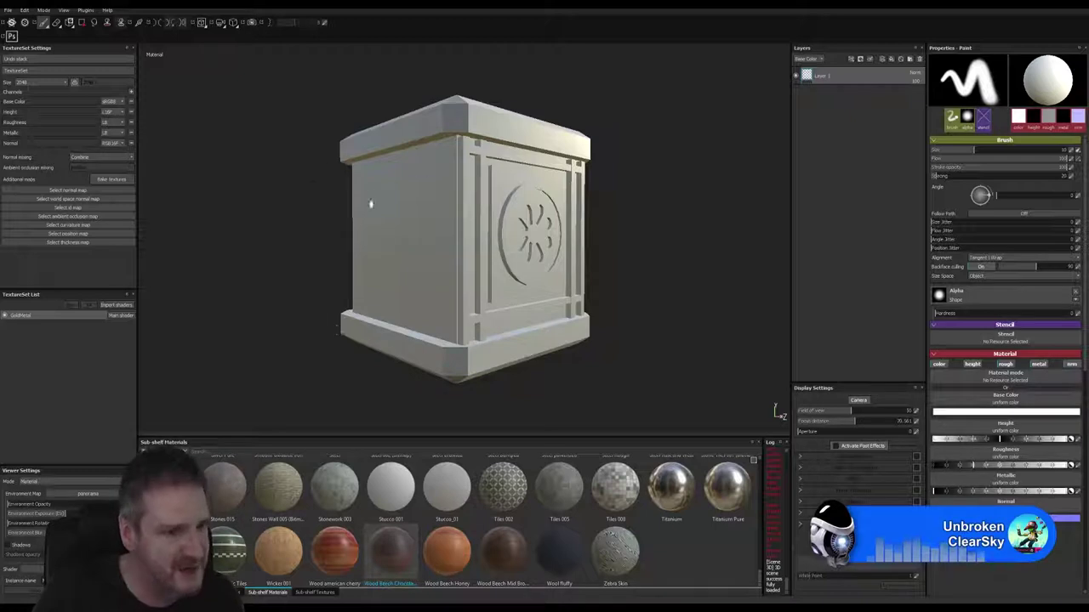
click(68, 210)
mouse_move(81, 238)
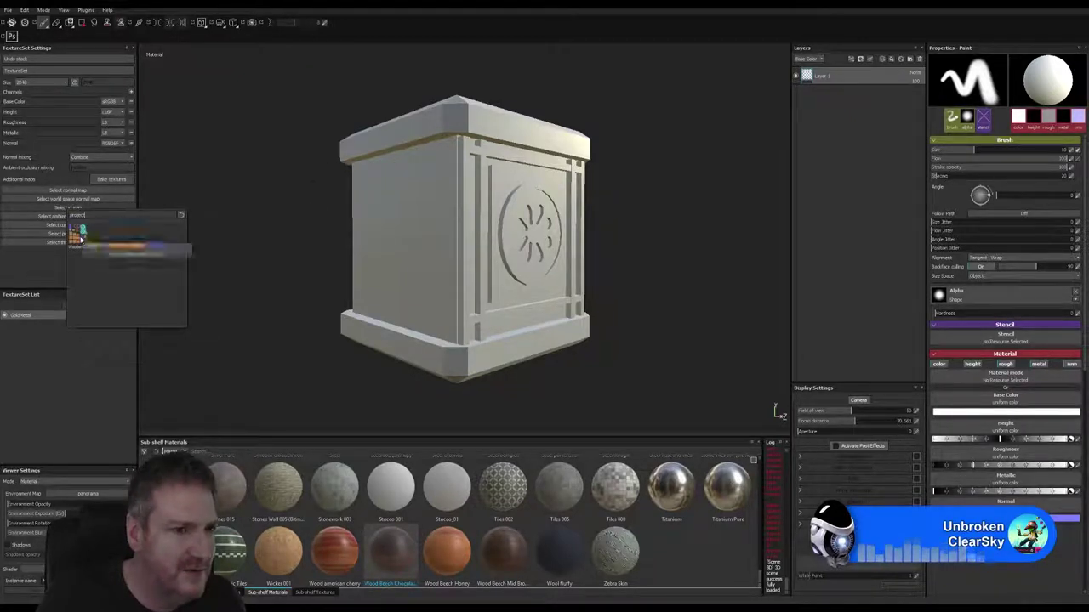
click(78, 235)
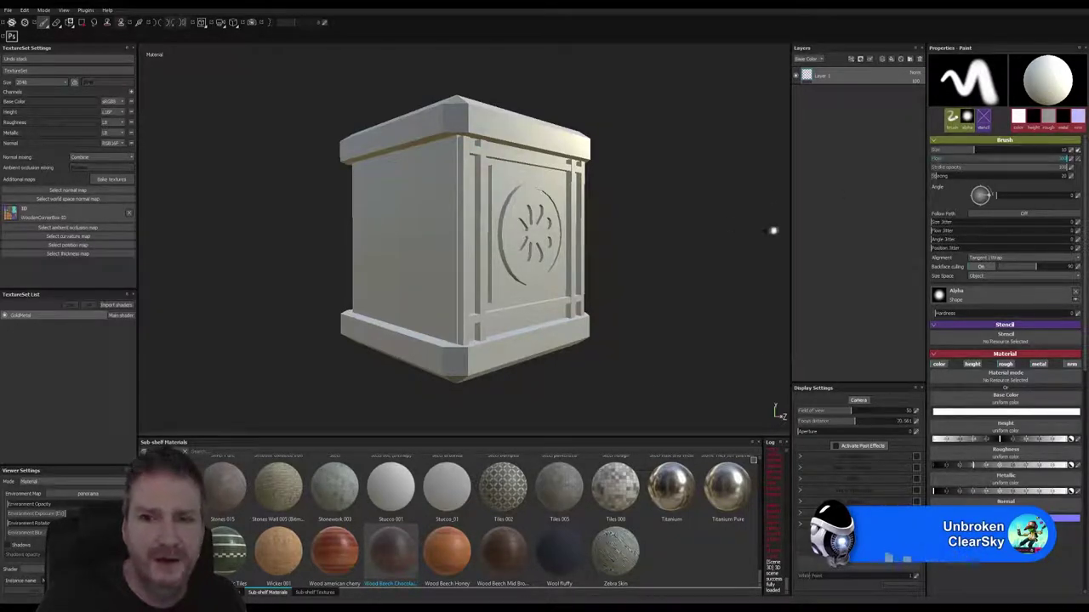
Add Wood Beech Honey to the layer stack as a fill layer and disable its height channel
click(447, 555)
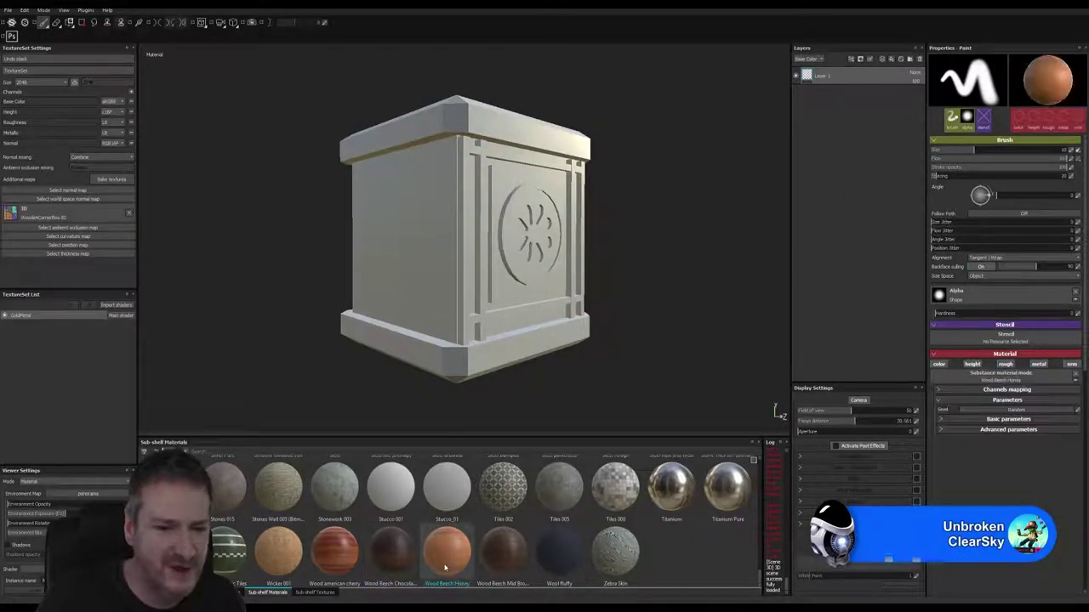
mouse_move(447, 555)
mouse_down()
mouse_move(665, 380)
mouse_move(843, 108)
mouse_move(840, 69)
mouse_up()
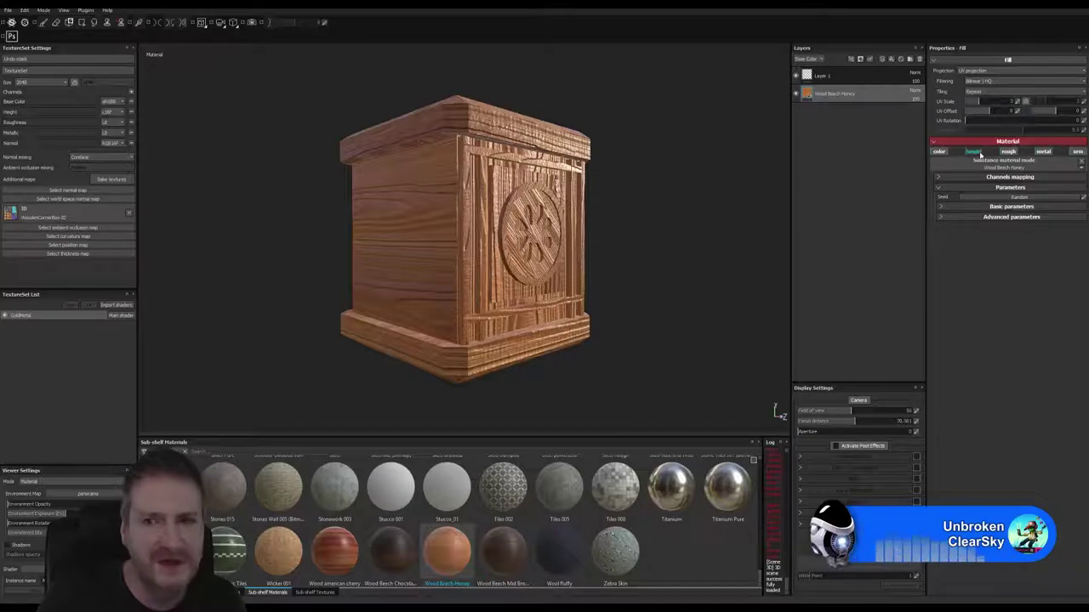
click(975, 151)
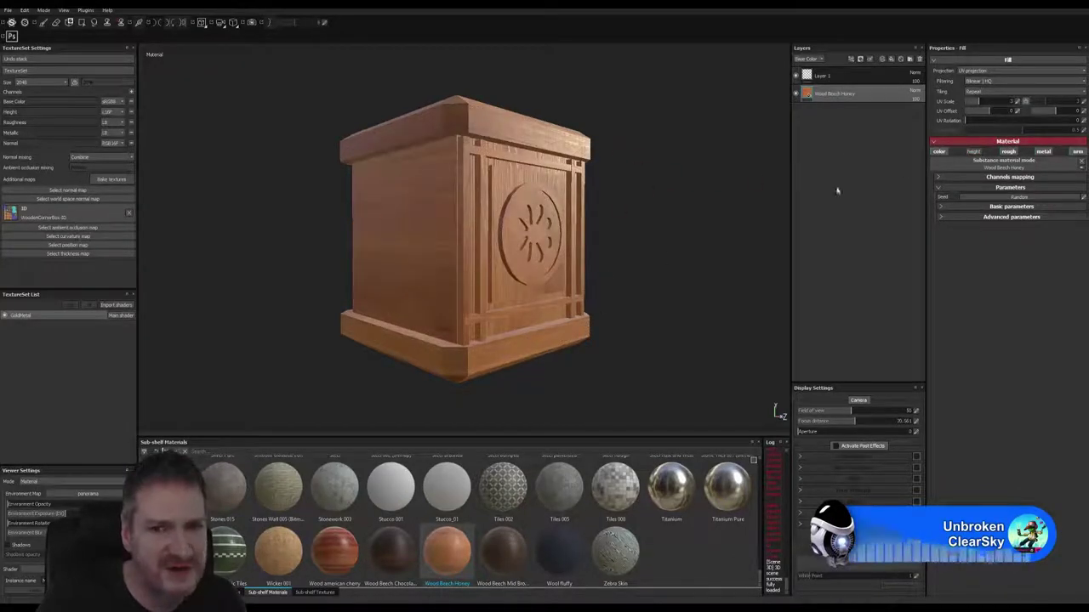
Delete the empty Layer 1 from the layer stack
click(823, 77)
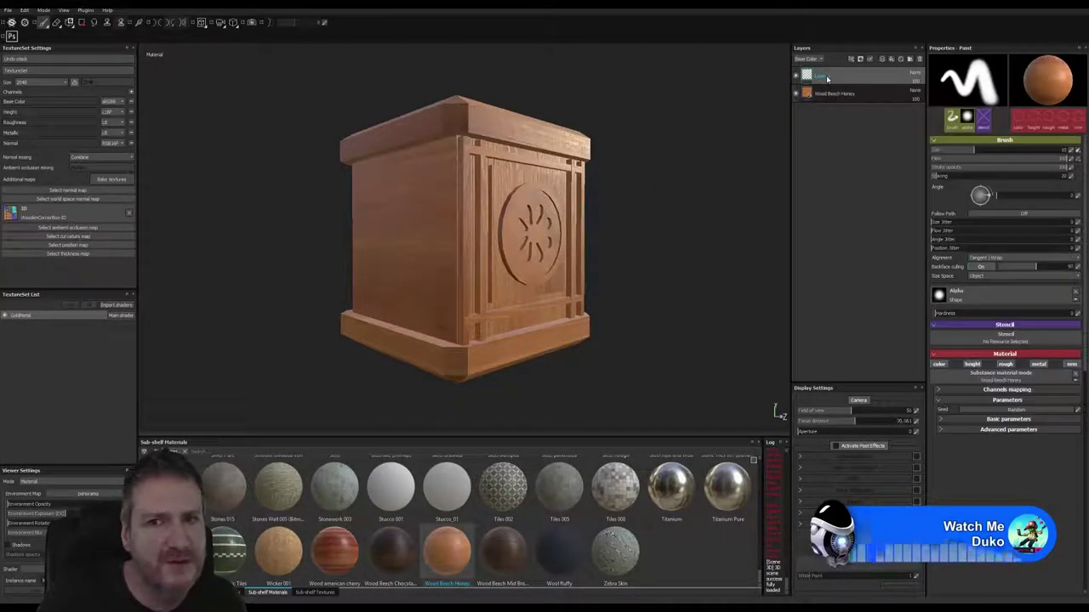
right_click(827, 78)
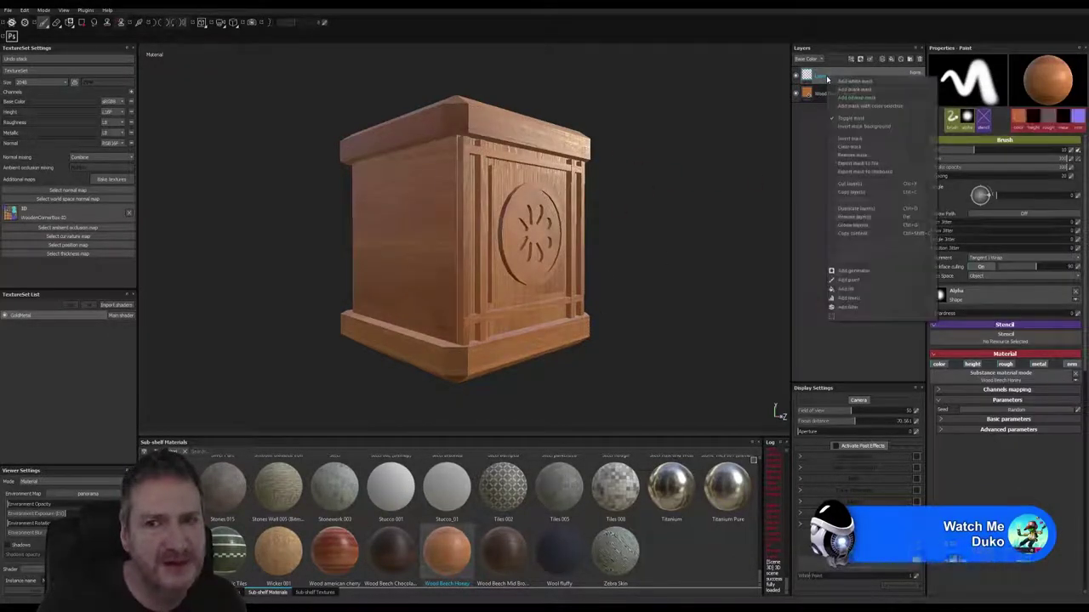
click(853, 226)
key(Delete)
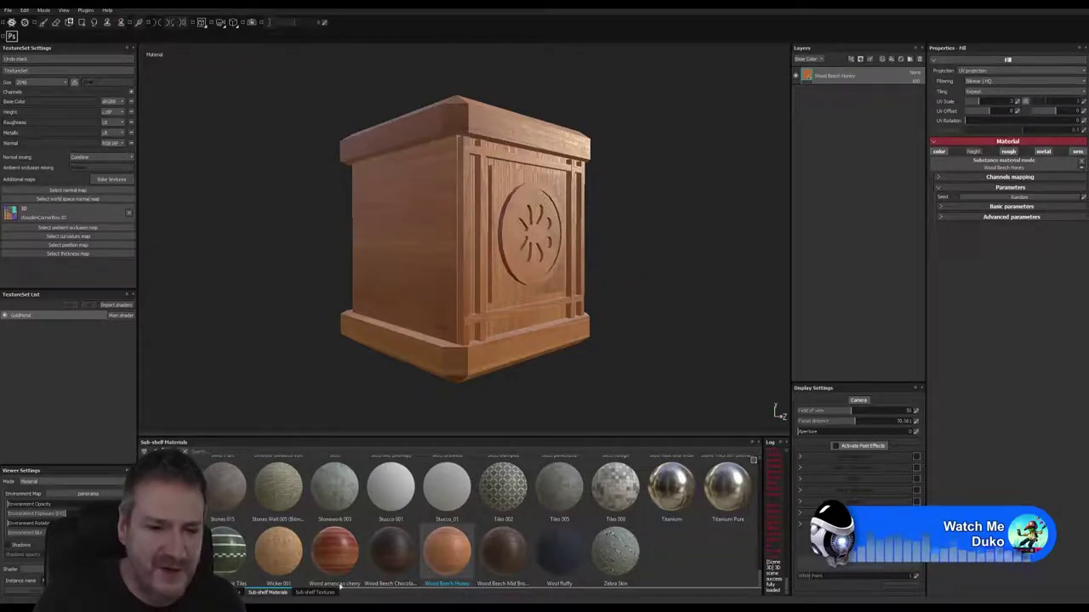
Examine the advanced and basic parameters of the Wood Beech Honey layer
click(945, 218)
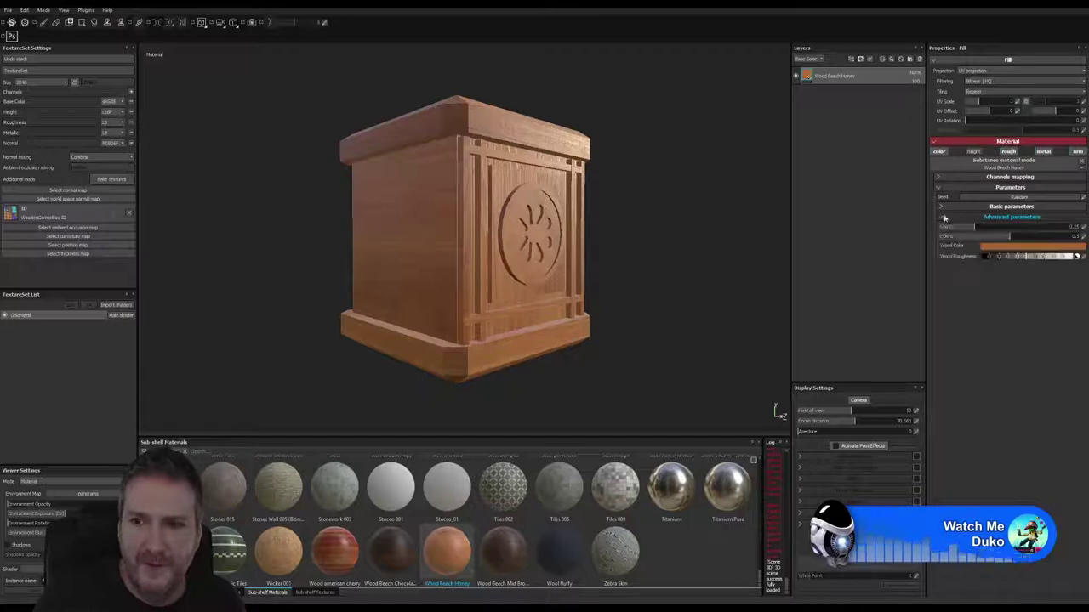
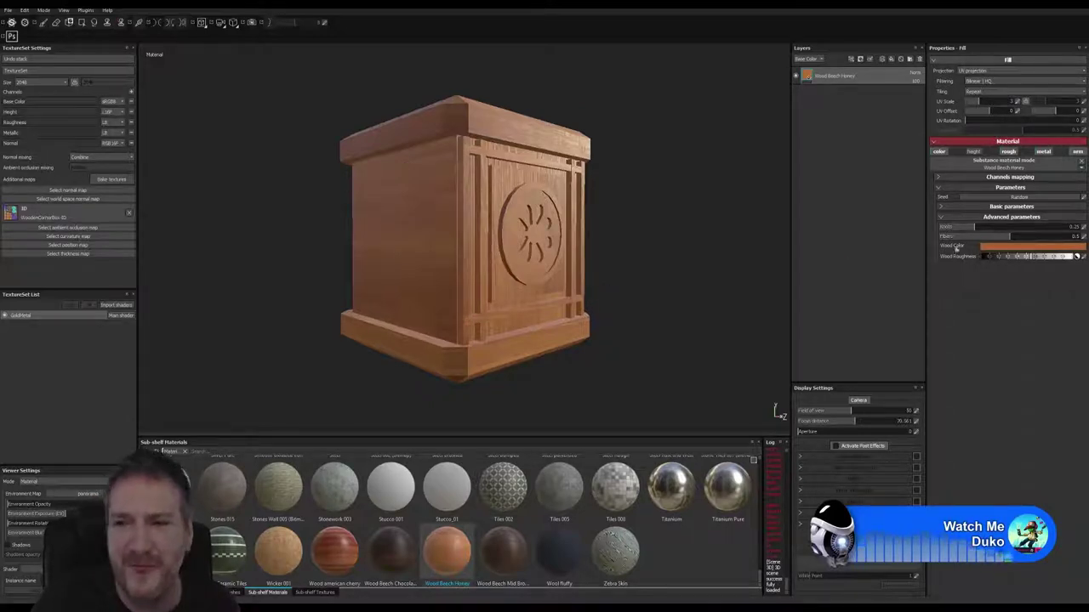
click(970, 207)
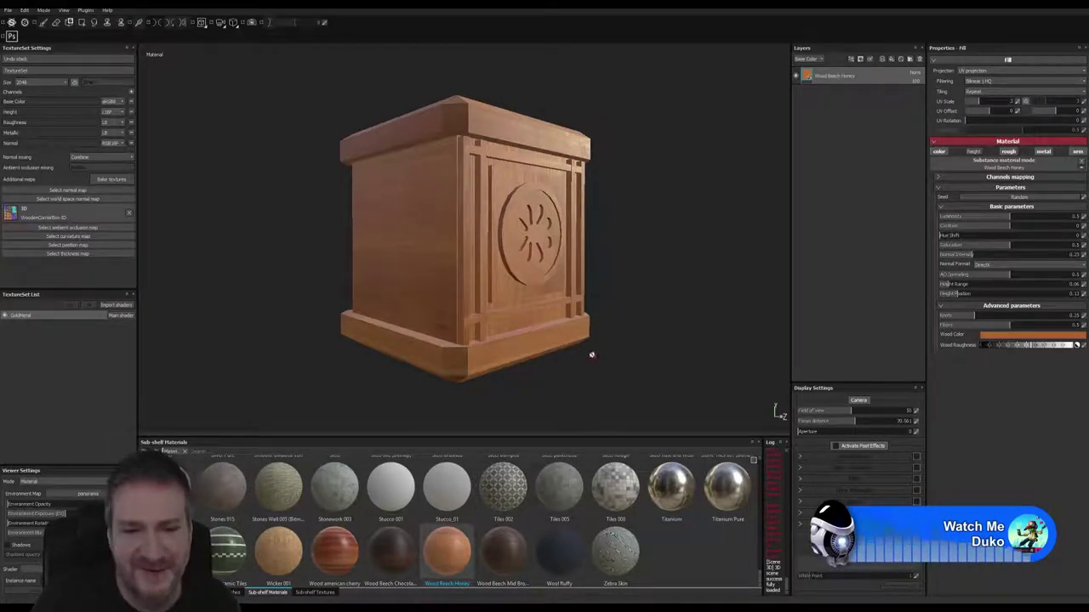
Add Wood american cherry as a fill layer above Wood Beech Honey
mouse_move(334, 562)
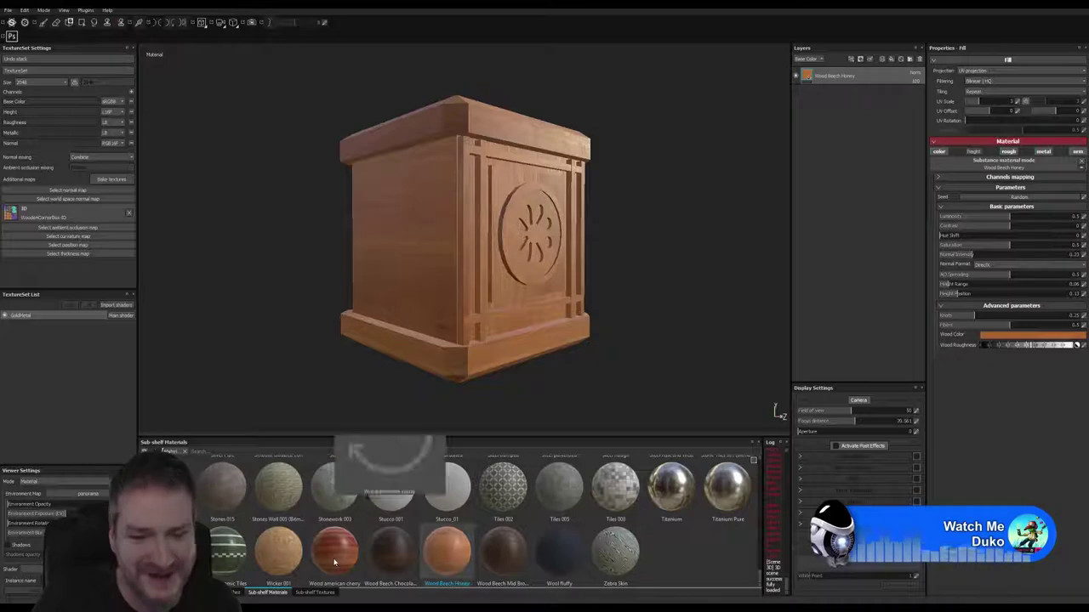
drag(358, 542, 846, 84)
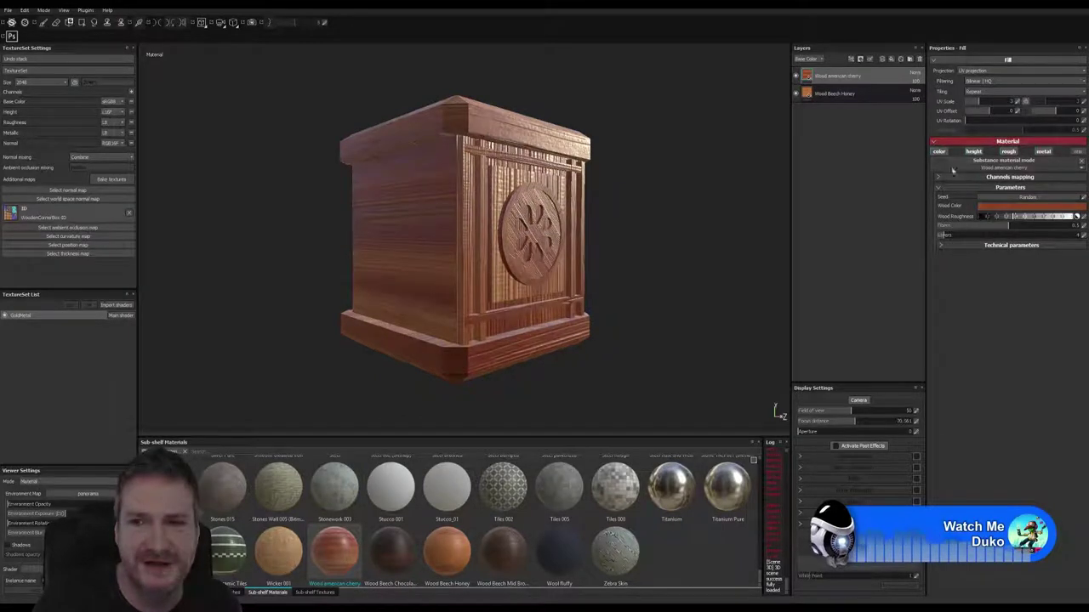
Tune the cherry layer with height range 0.03, height position 0.09 and normal intensity about 0.76, and shift its wood roughness range
click(943, 247)
drag(953, 314, 949, 310)
click(947, 305)
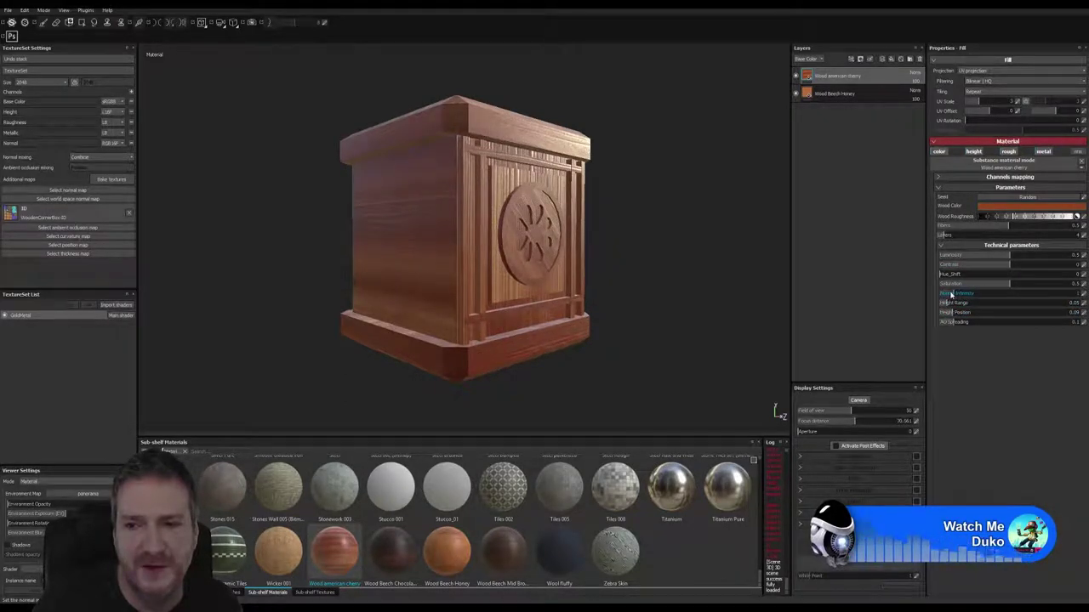
drag(951, 294, 947, 293)
click(1024, 218)
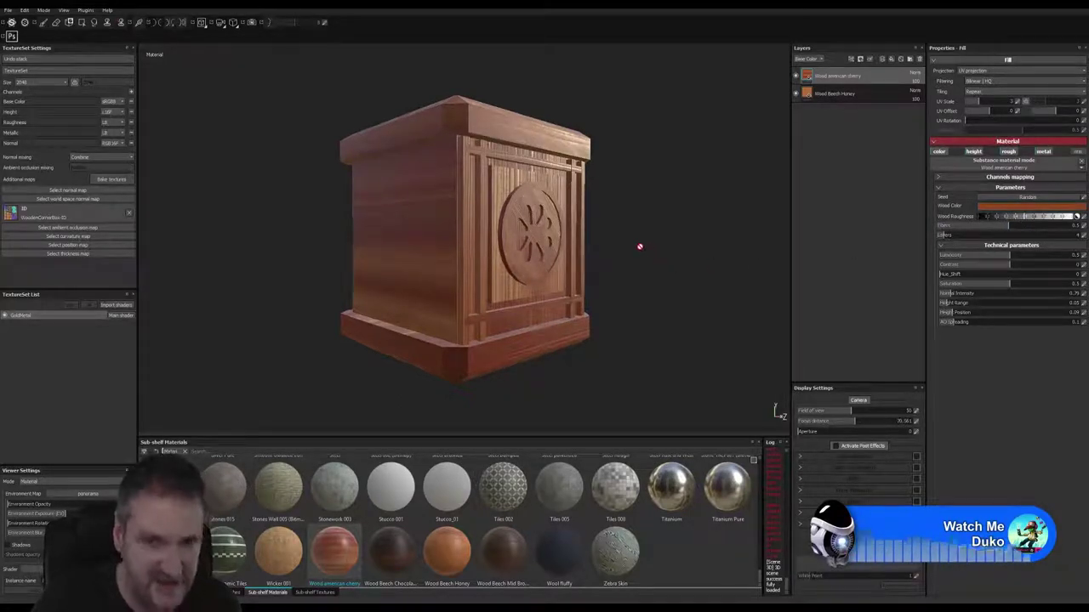
Add Wood Beech Chocolate Brown as a fill layer above Wood american cherry
alt+drag(649, 241, 431, 401)
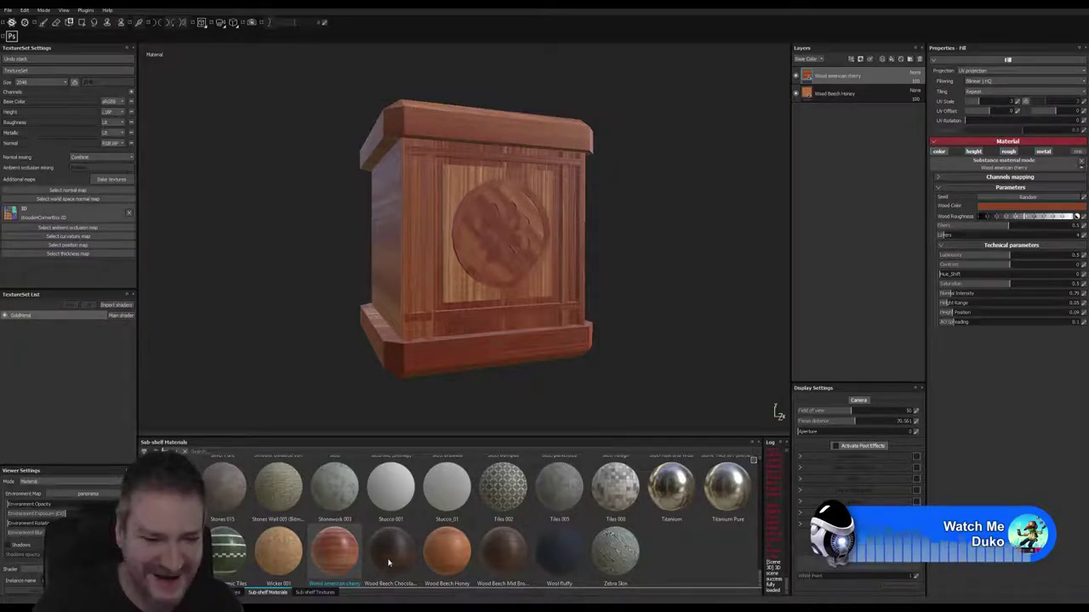
drag(391, 562, 854, 89)
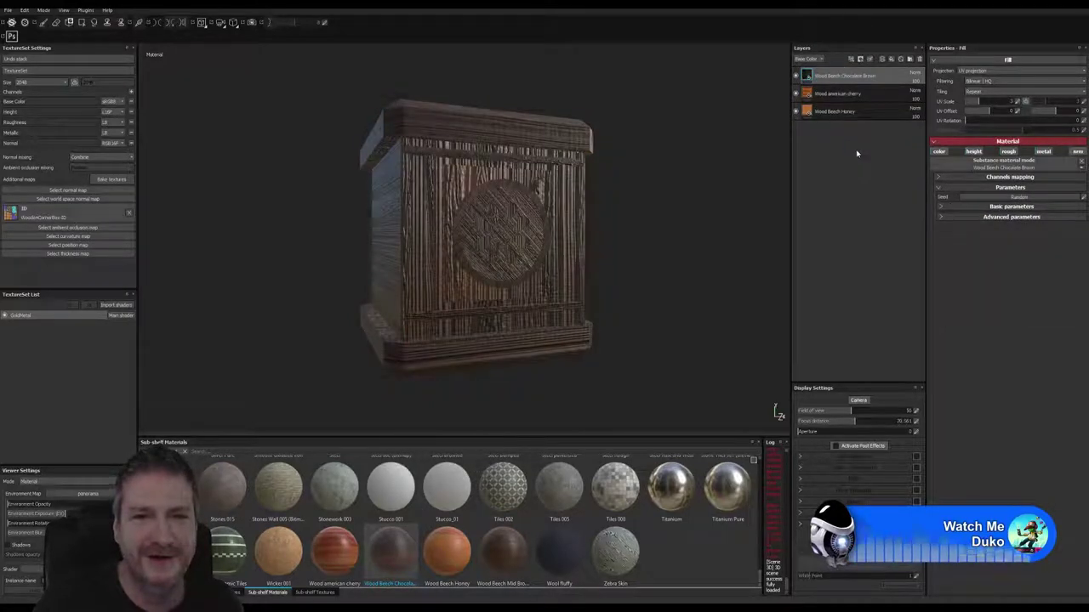
Turn off height on the top Wood Beech Chocolate Brown layer and mask it by colour selection to the purple ID areas
click(976, 153)
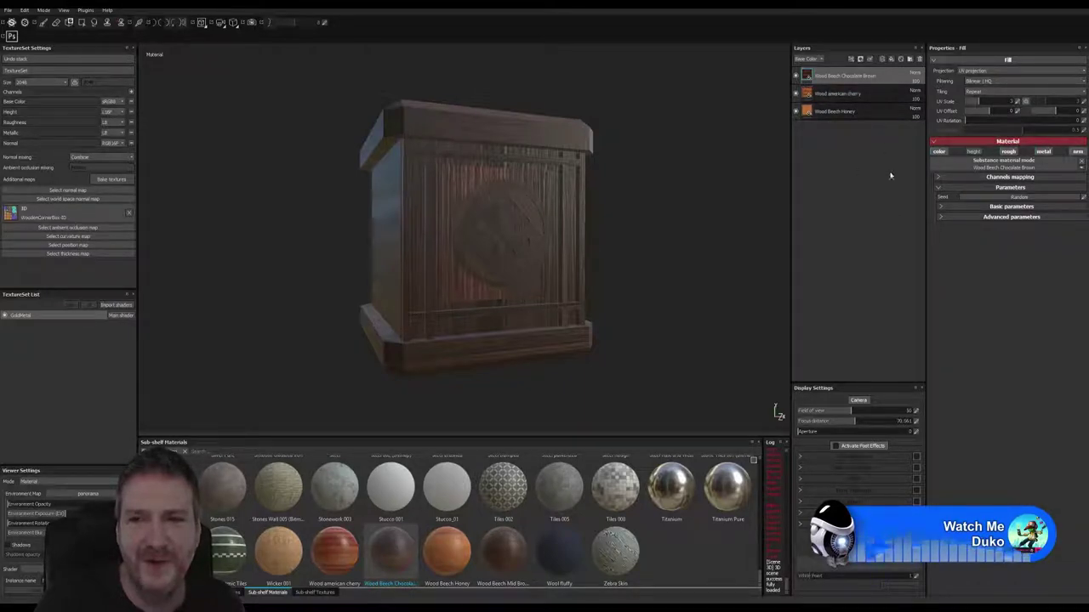
double_click(847, 75)
right_click(849, 76)
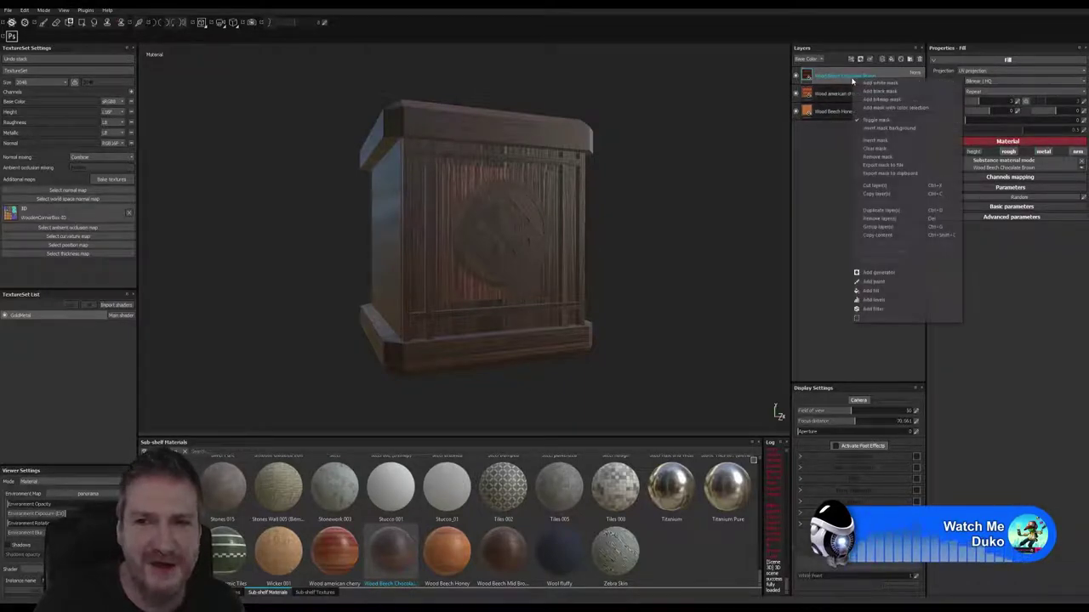
click(885, 108)
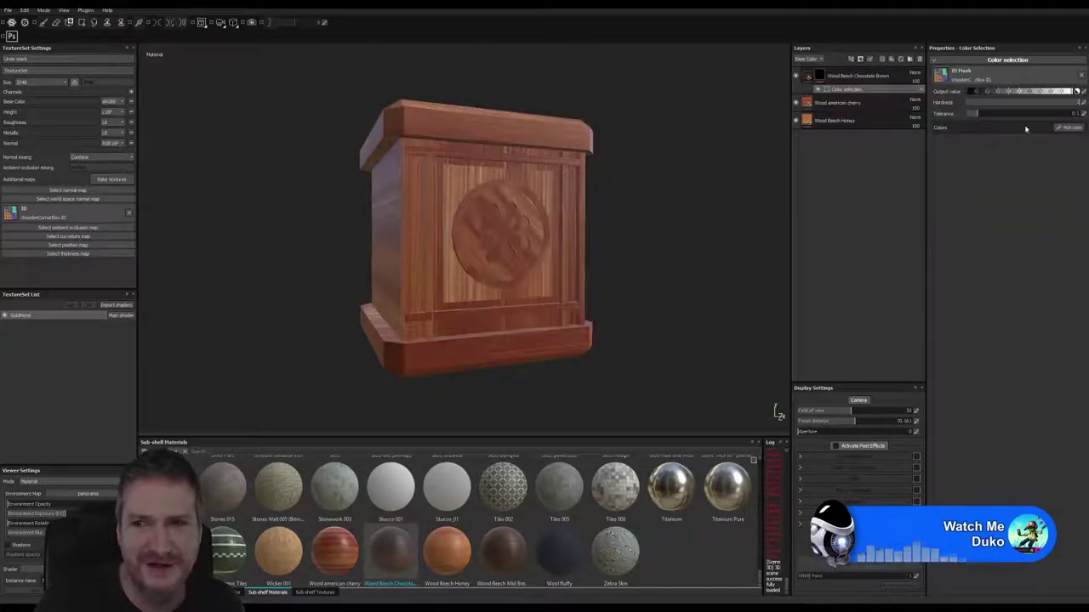
click(1069, 127)
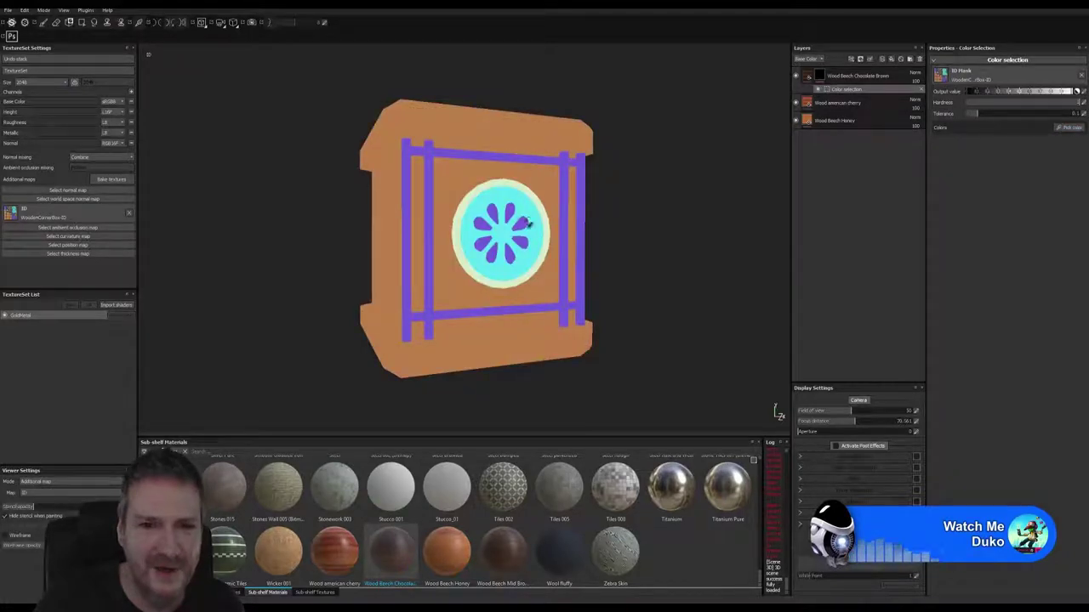
click(526, 220)
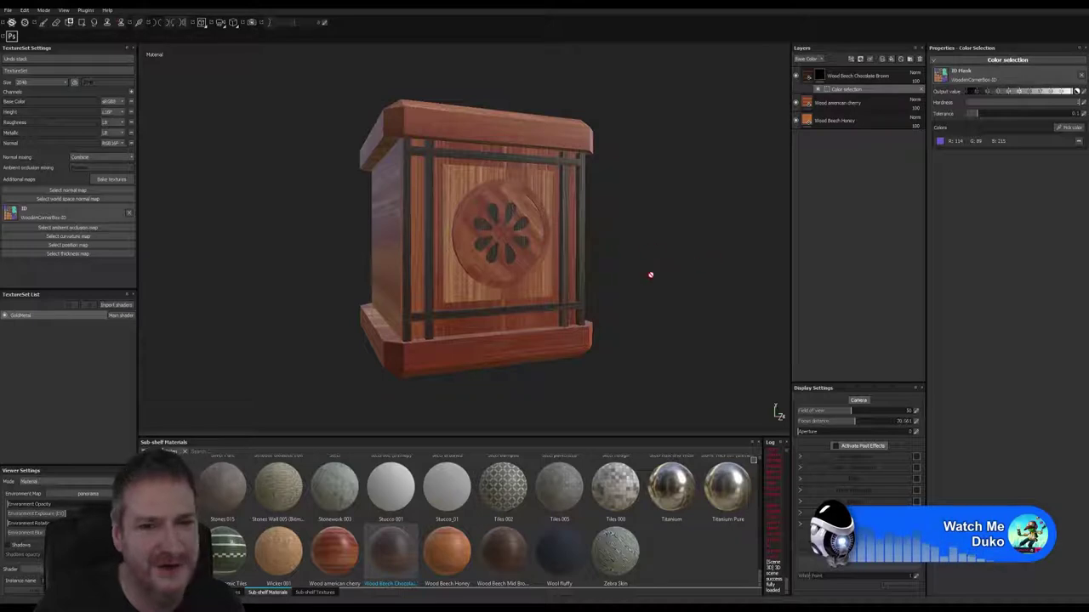
Add Metallic Paint as the top layer and mask it by colour selection to the cyan ID area of the medallion
alt+drag(678, 261, 627, 275)
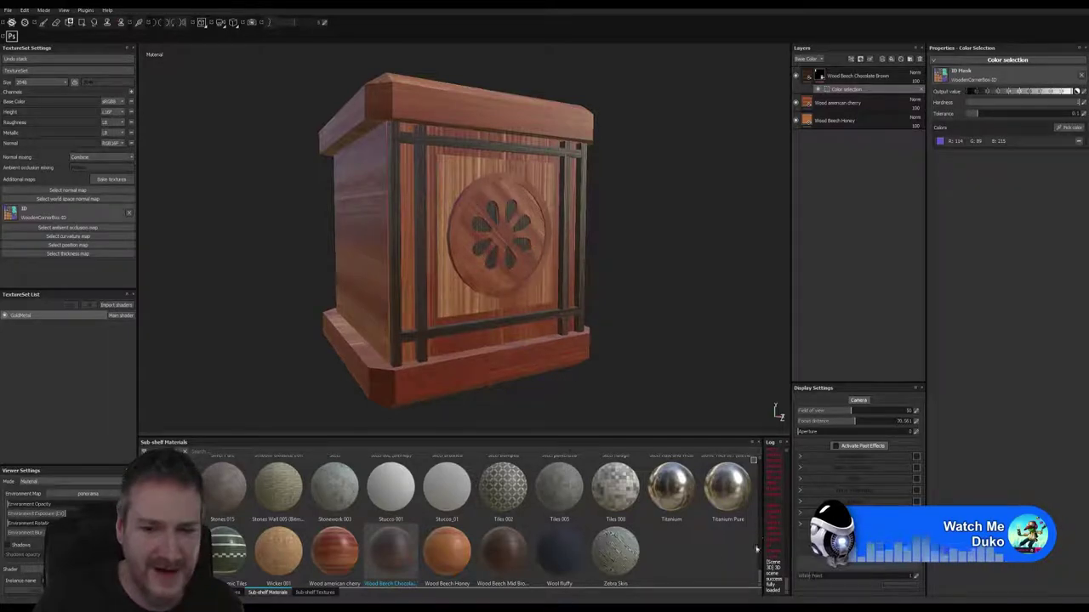
scroll(763, 581, up, 6)
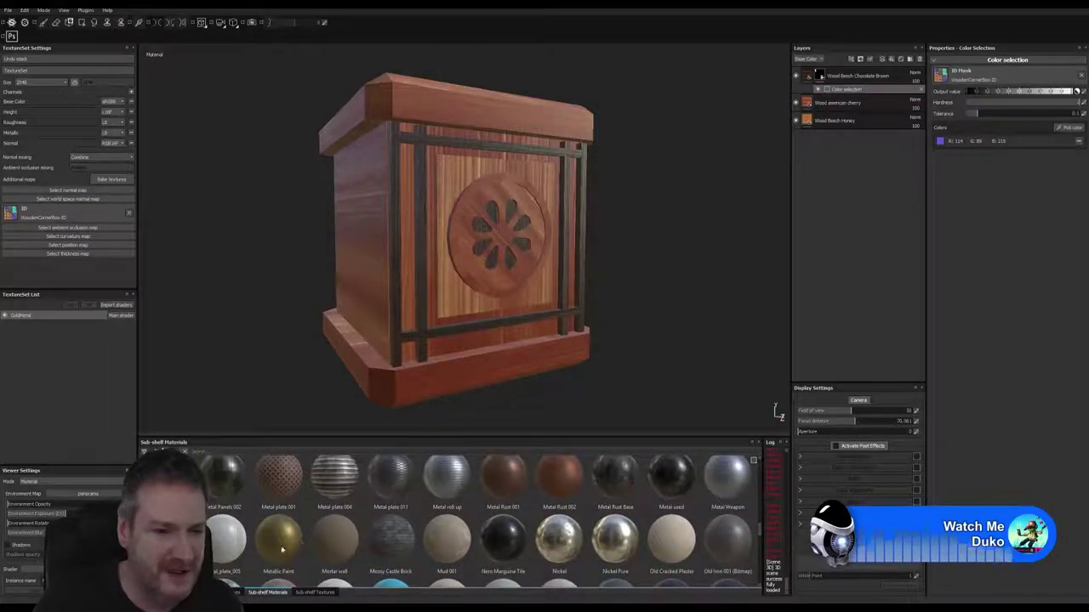
mouse_move(274, 554)
mouse_down()
mouse_move(314, 534)
mouse_move(817, 140)
mouse_move(839, 68)
mouse_up()
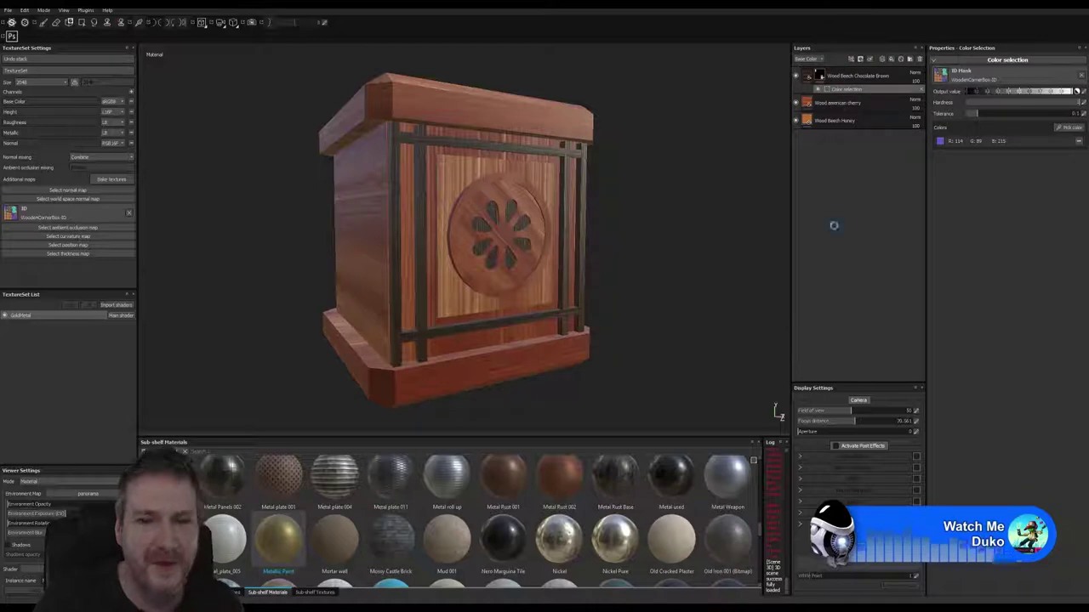
right_click(855, 80)
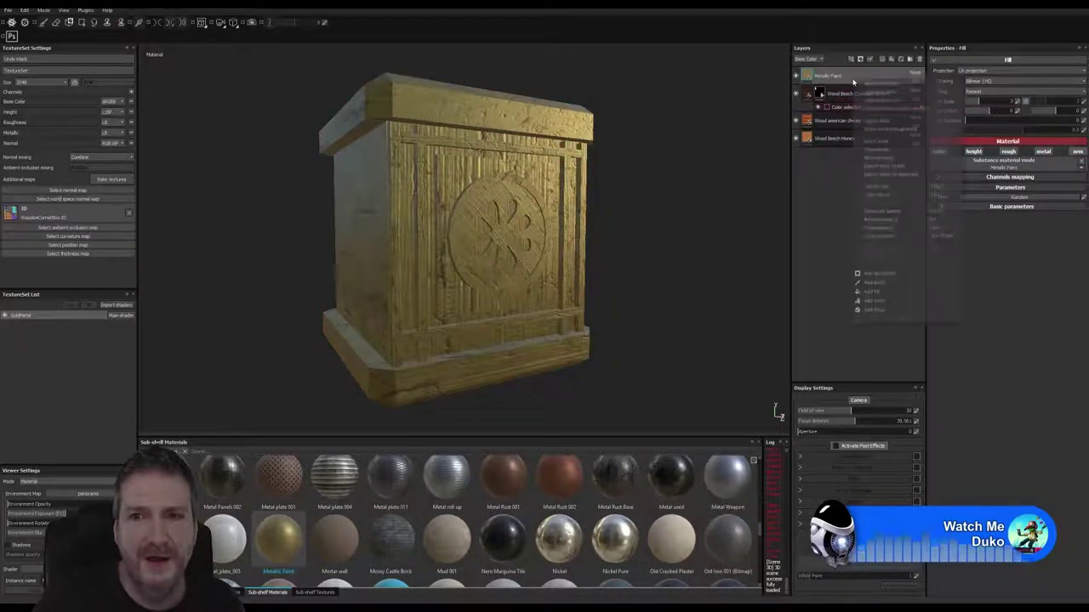
click(957, 159)
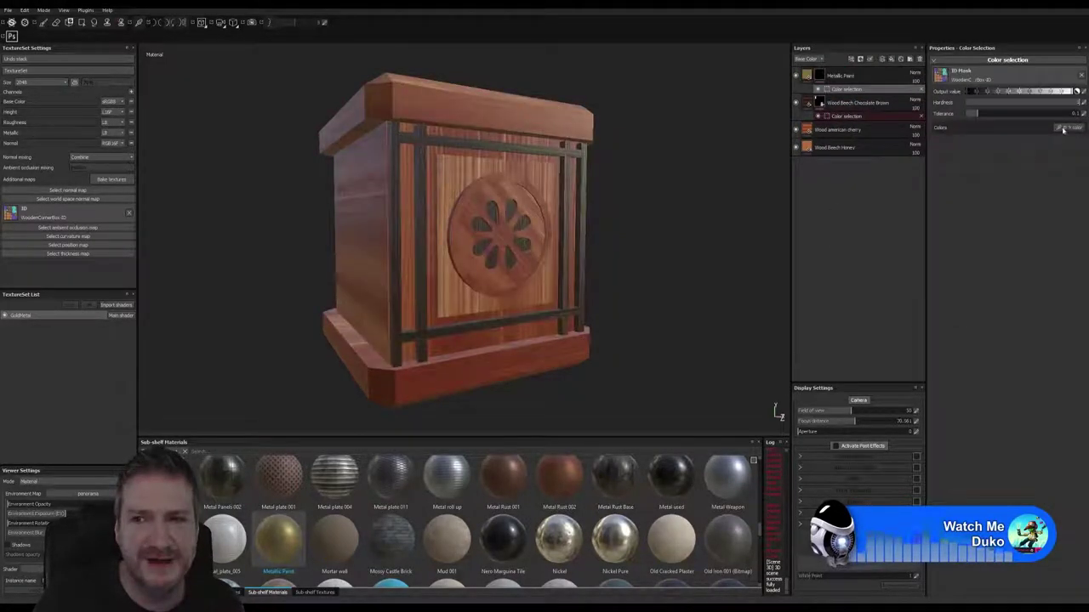
click(1070, 127)
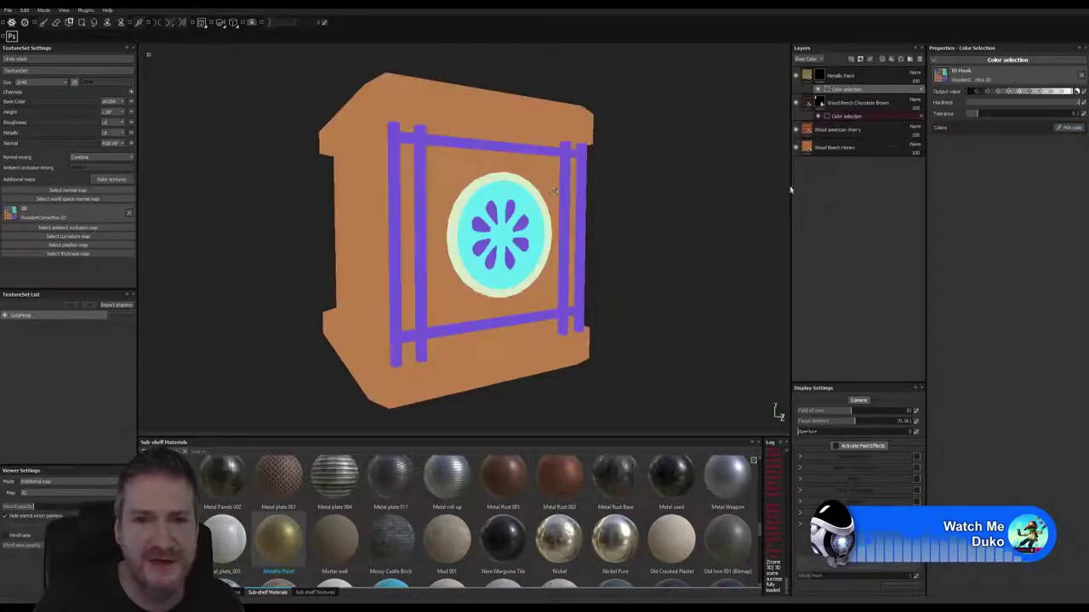
click(510, 200)
Set both UV scale values of the Metallic Paint layer to 1
scroll(555, 277, up, 5)
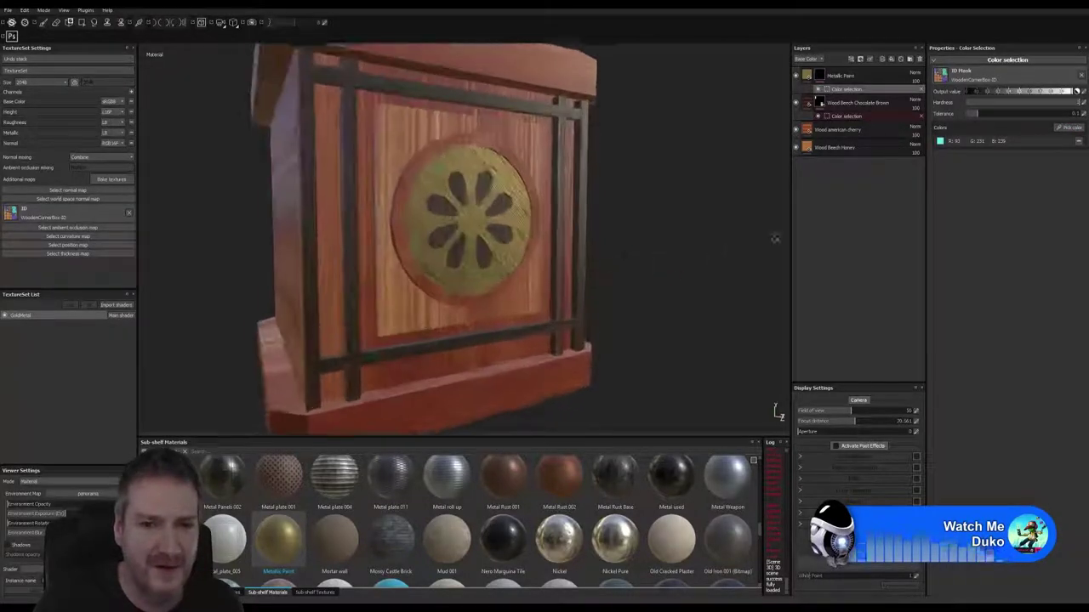
click(808, 78)
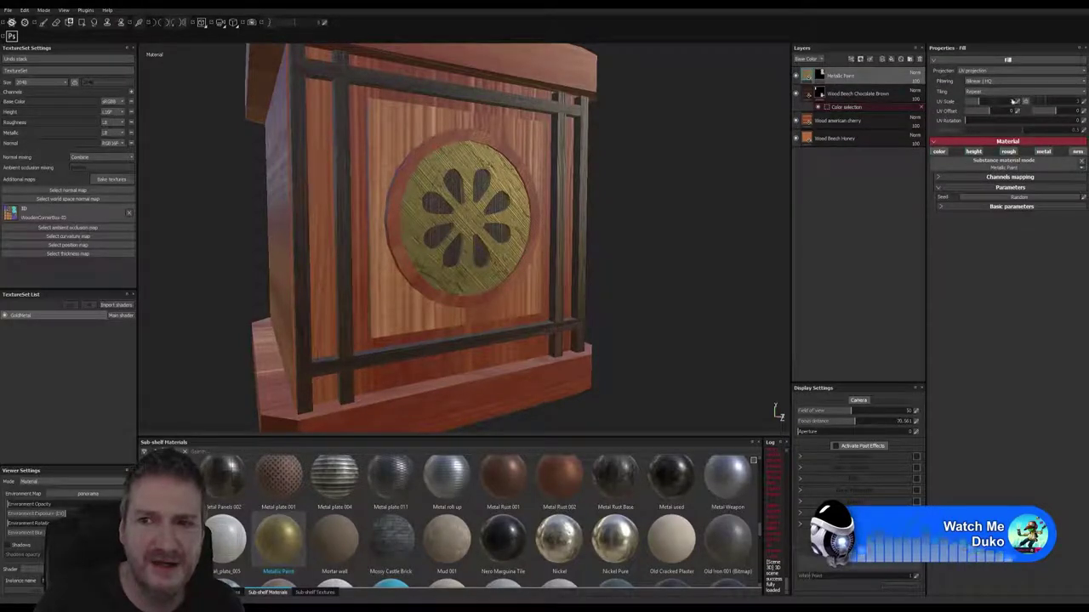
click(1011, 103)
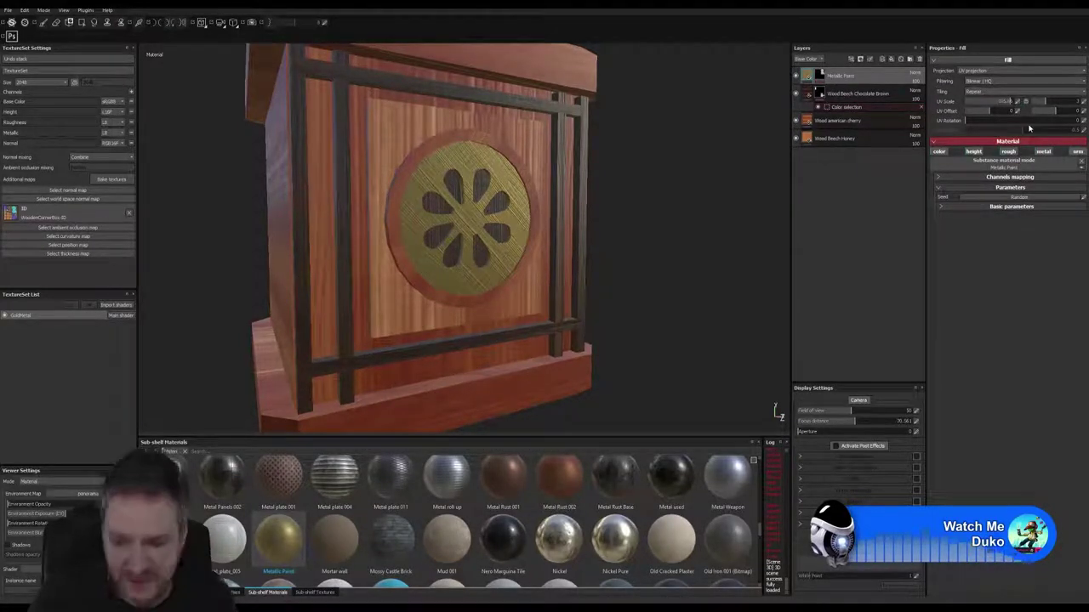
click(1018, 102)
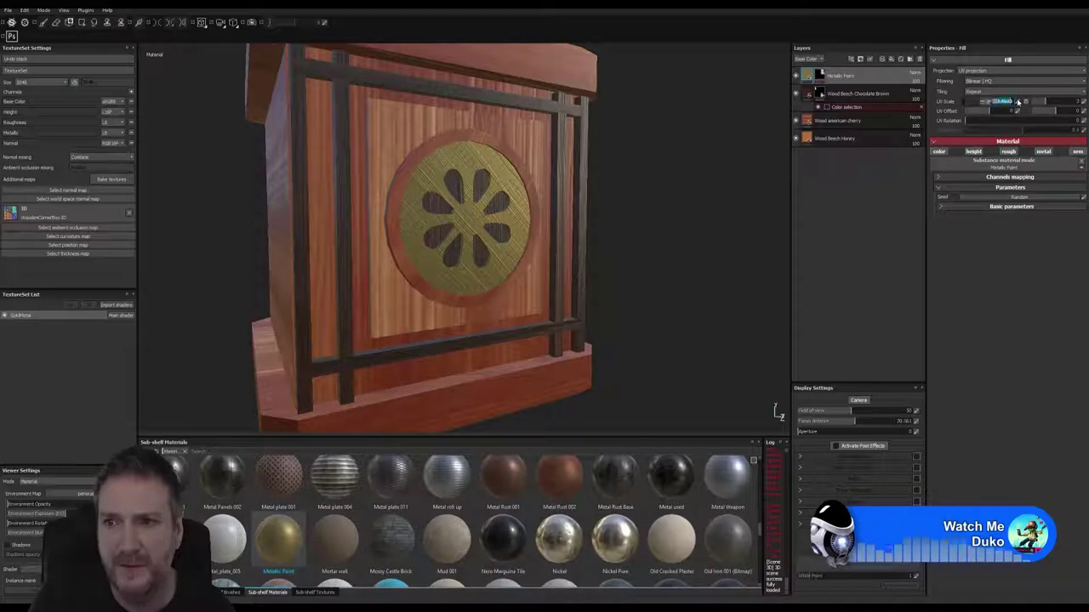
text(1)
key(Return)
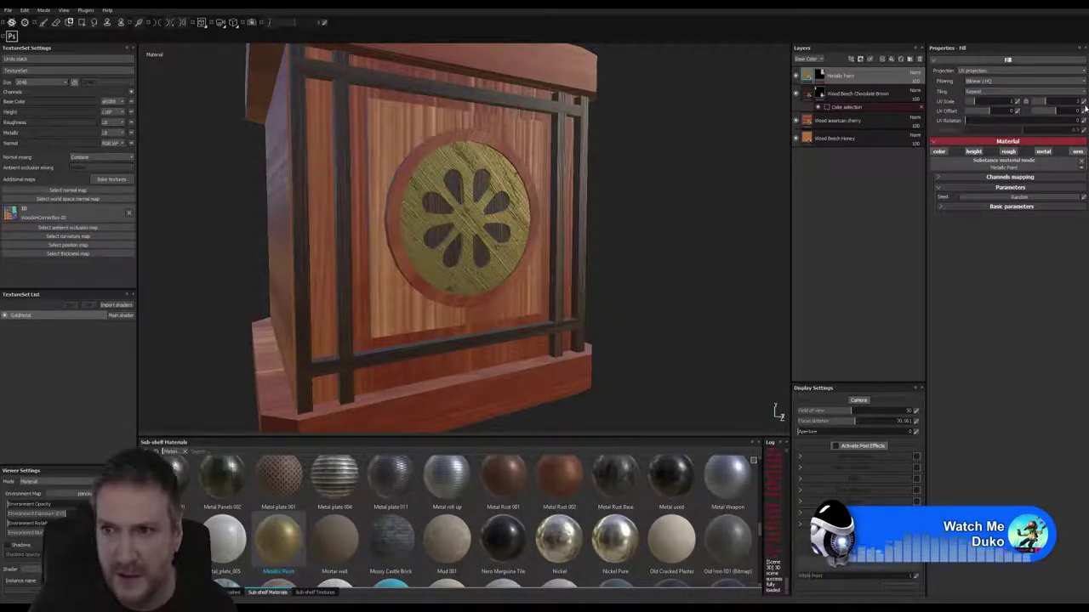
click(1084, 102)
text(1)
key(Return)
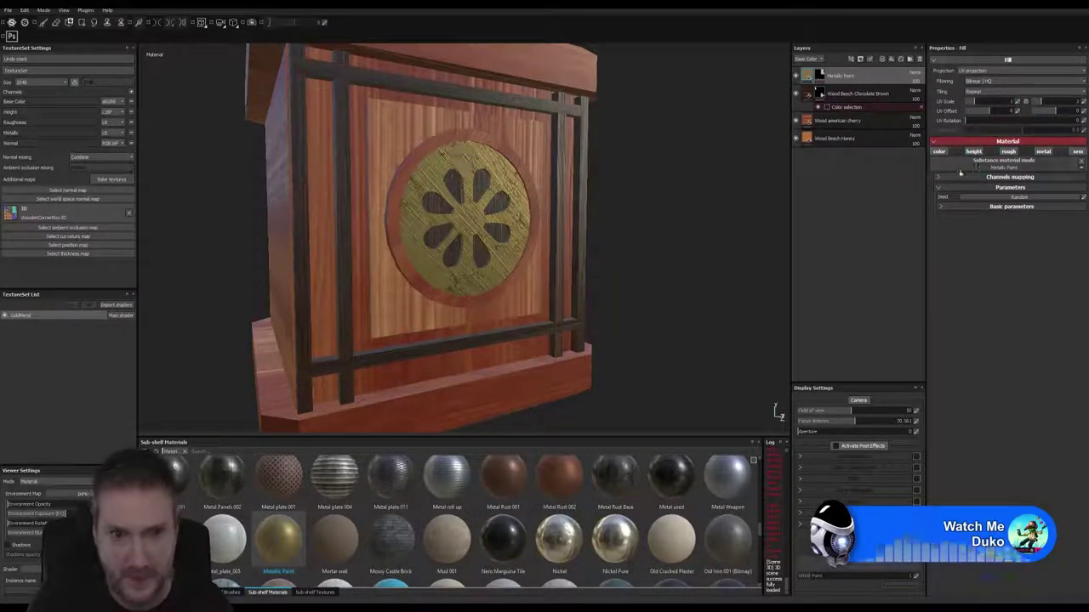
Examine the metallic medallion on the box and browse the material library for a material for its outer ring
alt+drag(654, 262, 628, 242)
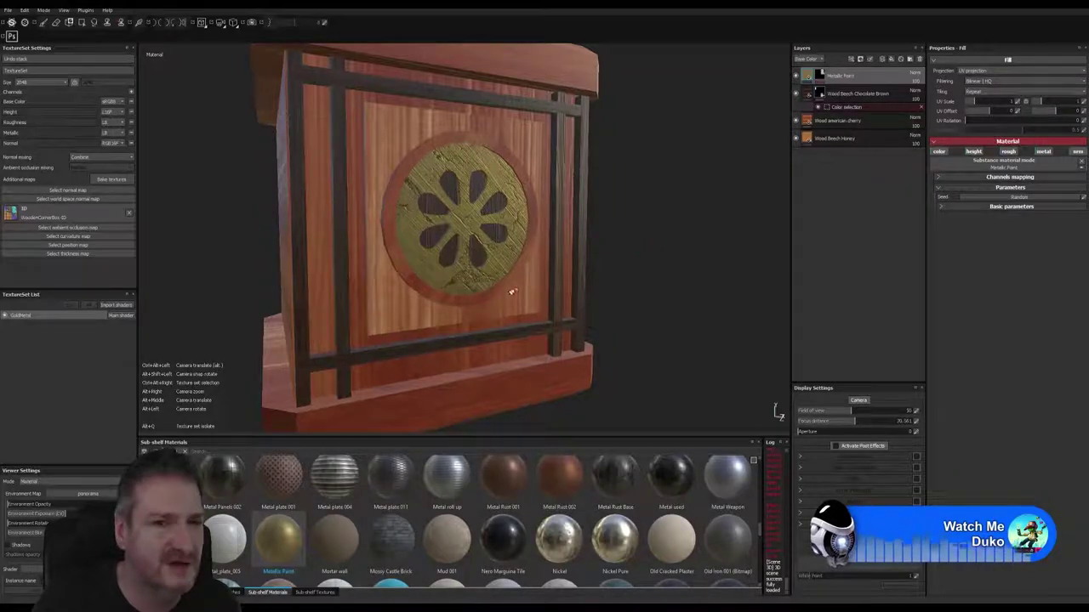
alt+drag(510, 290, 477, 272)
alt+drag(561, 153, 415, 145)
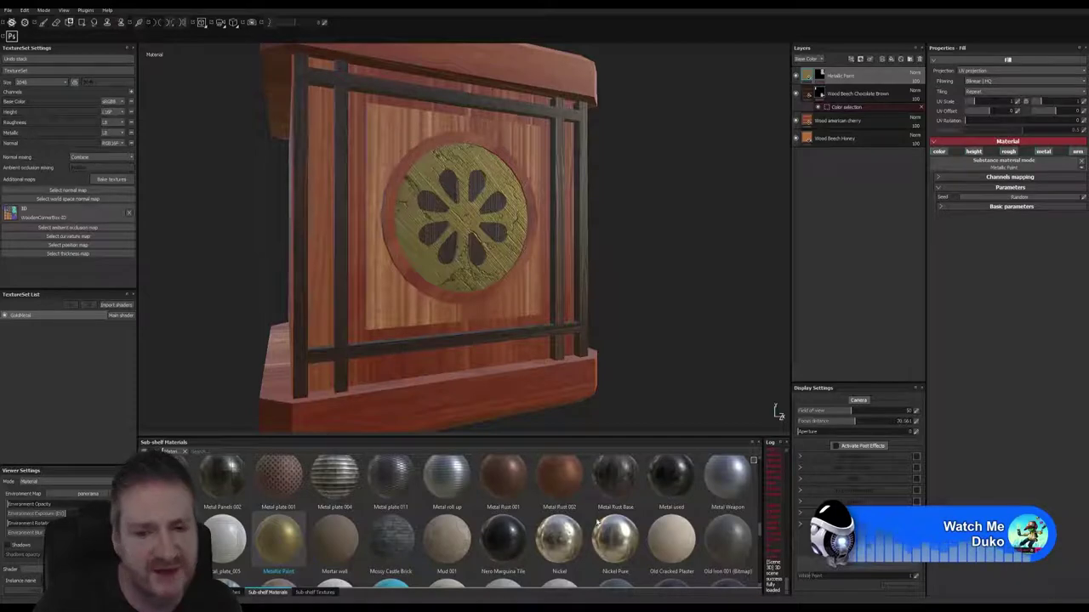
scroll(597, 522, up, 10)
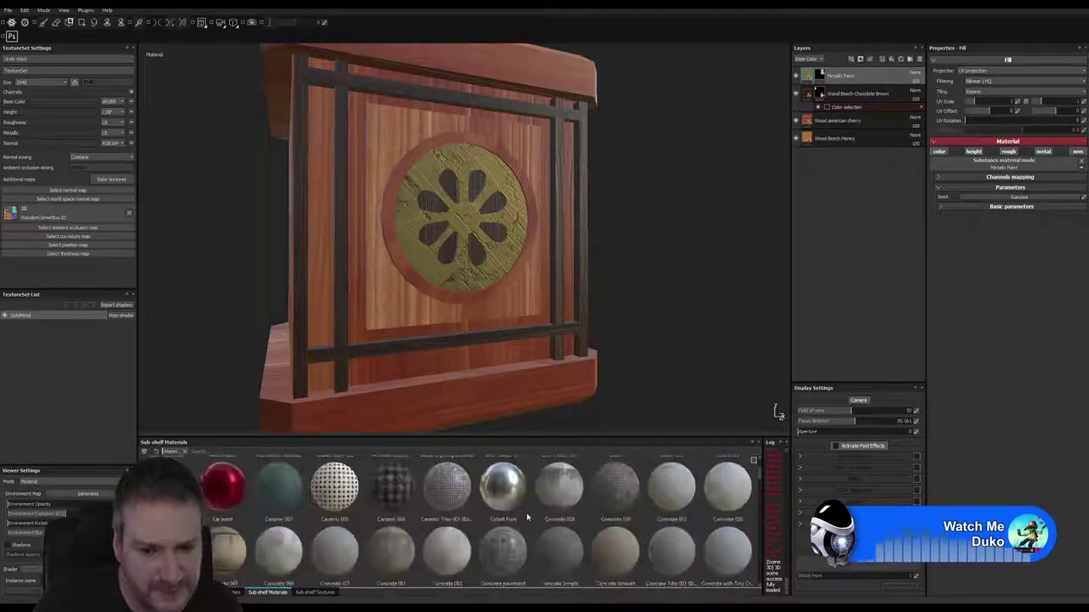
scroll(527, 517, up, 3)
scroll(529, 518, down, 6)
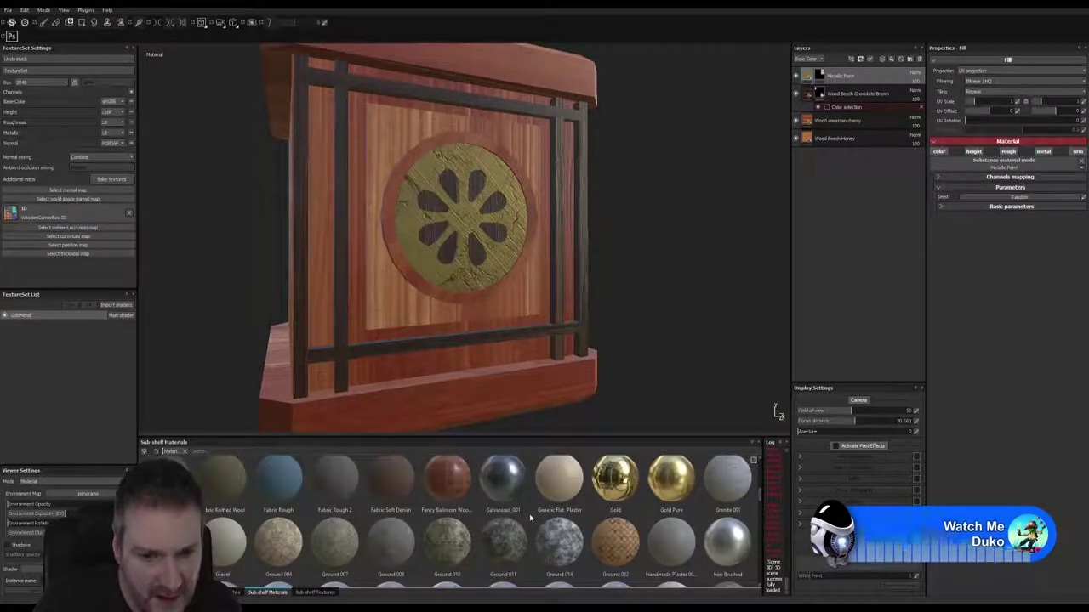
scroll(529, 517, down, 3)
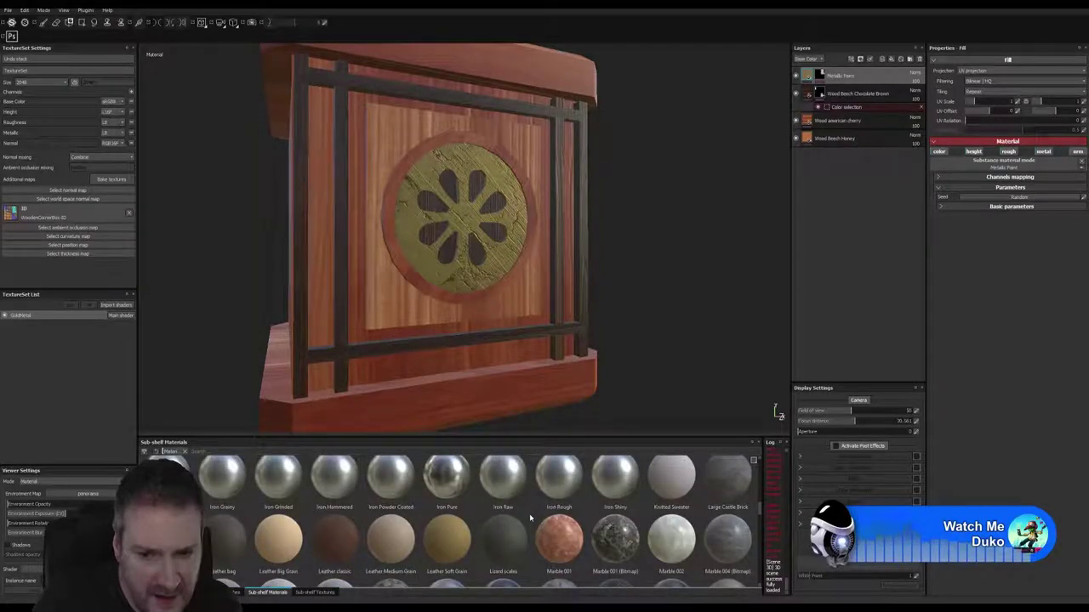
scroll(530, 518, down, 2)
scroll(529, 517, up, 2)
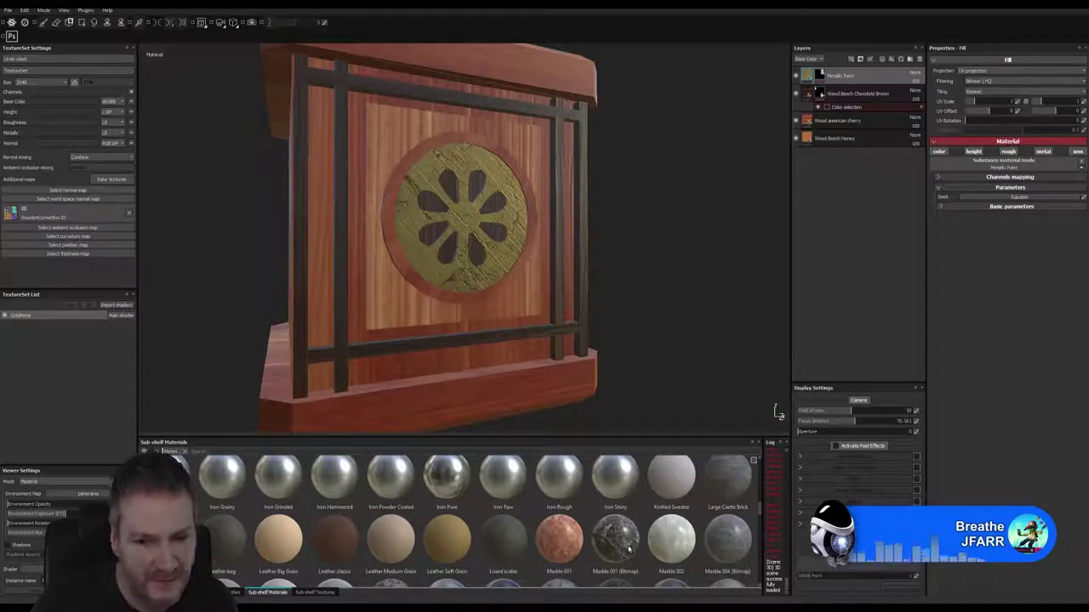
scroll(621, 544, down, 3)
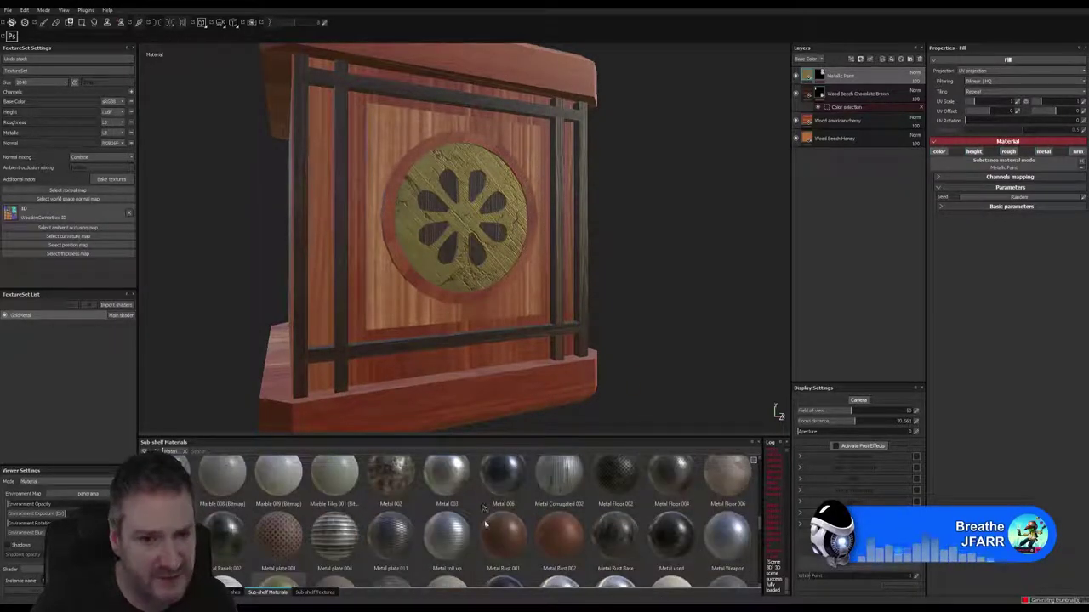
scroll(566, 526, down, 3)
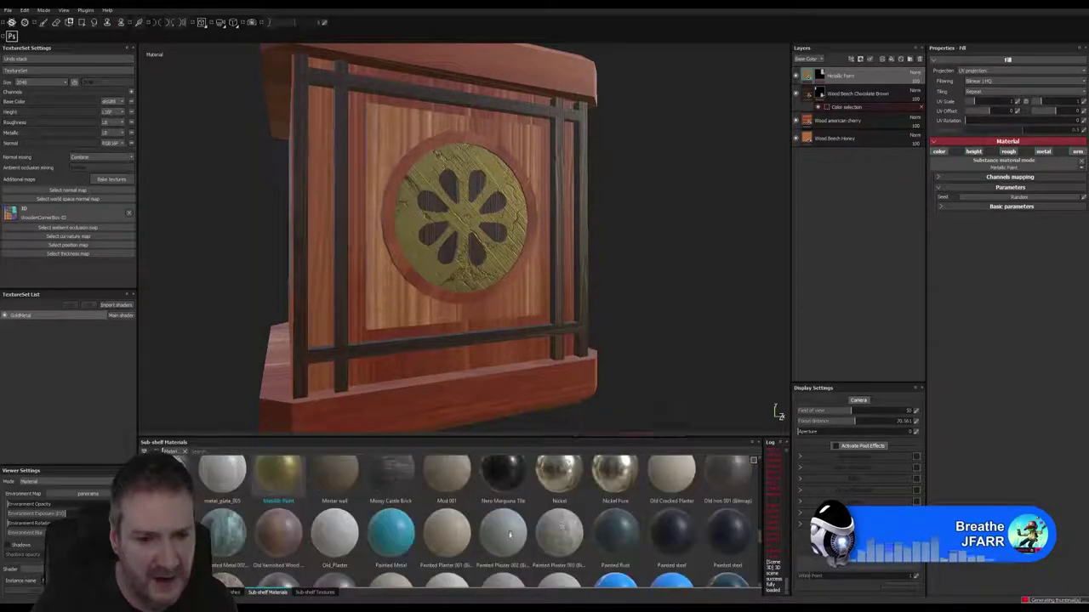
scroll(660, 531, down, 3)
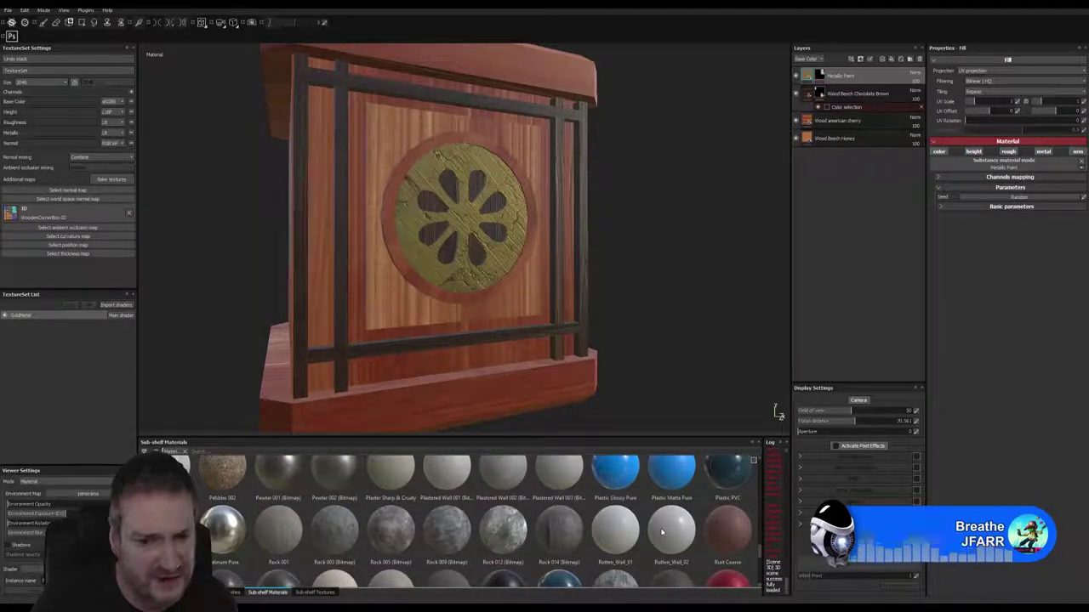
scroll(661, 532, down, 3)
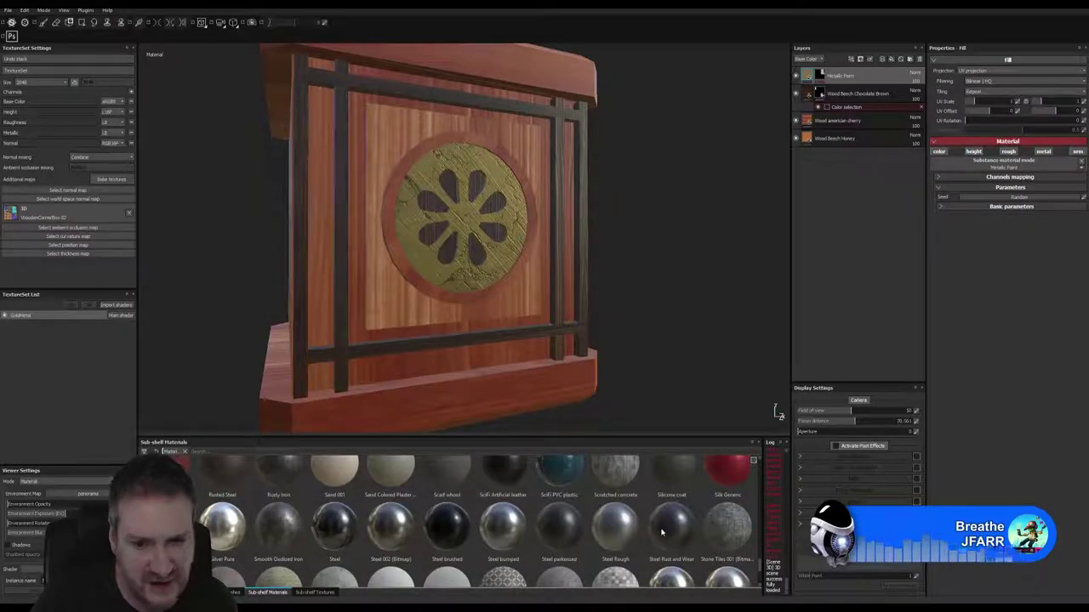
scroll(661, 532, down, 3)
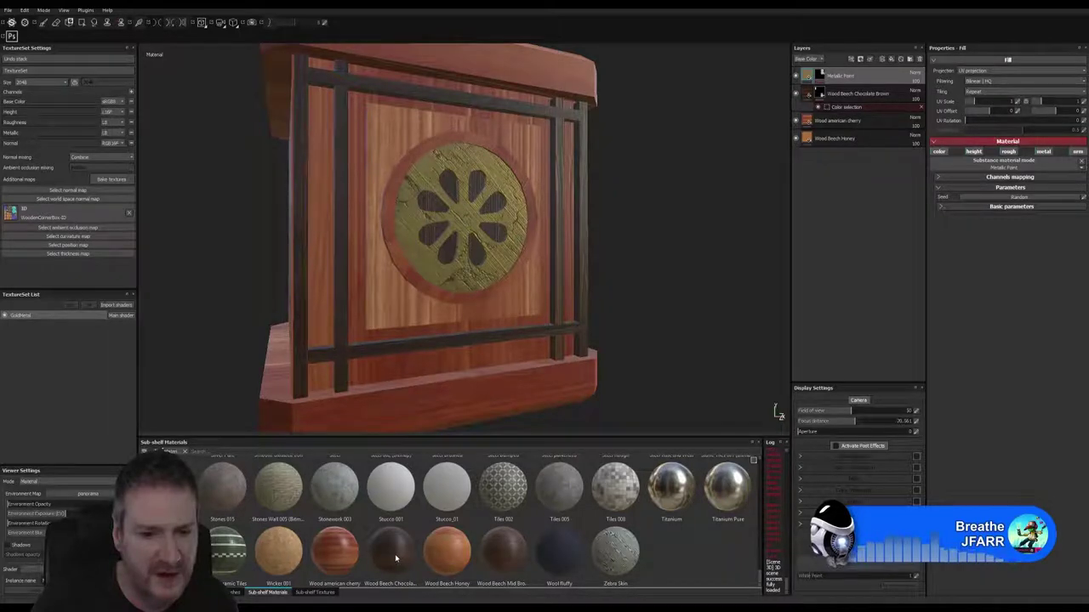
Add another Wood Beech Chocolate Brown layer above Metallic Paint and turn off its height channel
mouse_move(393, 554)
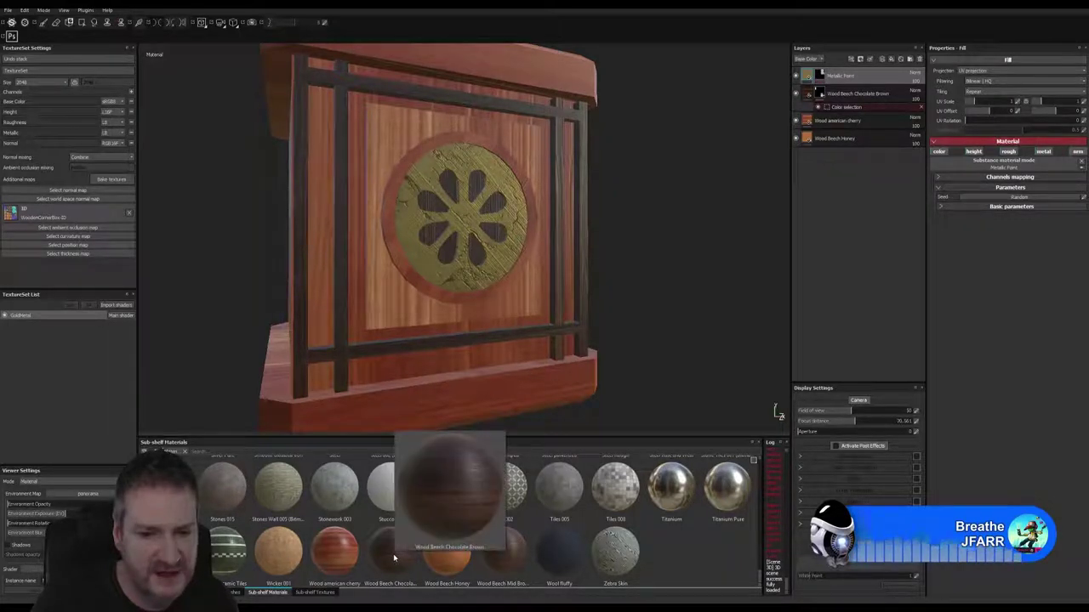
mouse_move(506, 567)
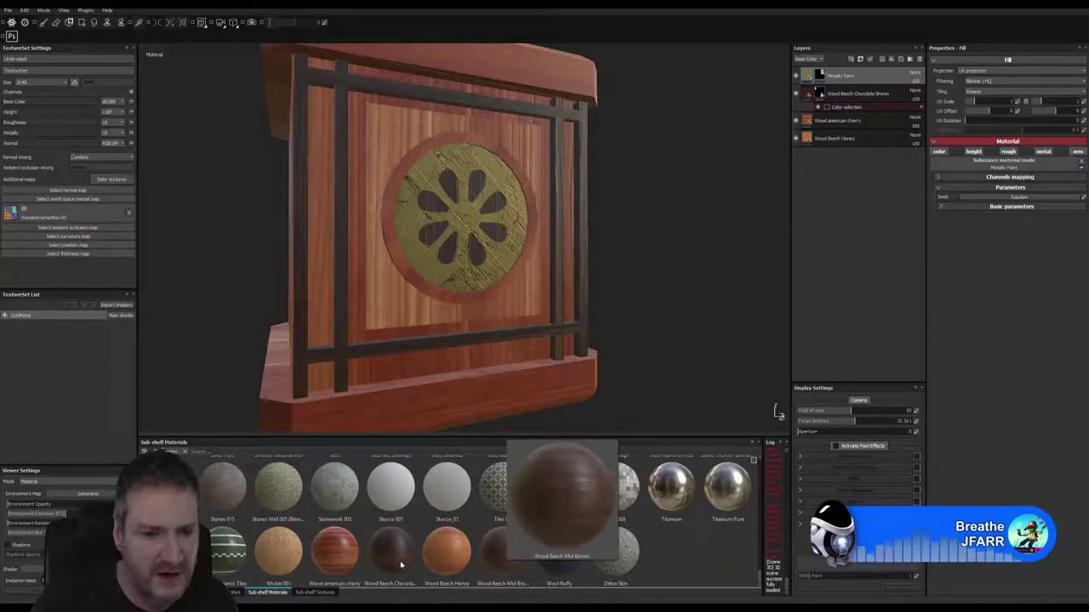
drag(394, 562, 842, 77)
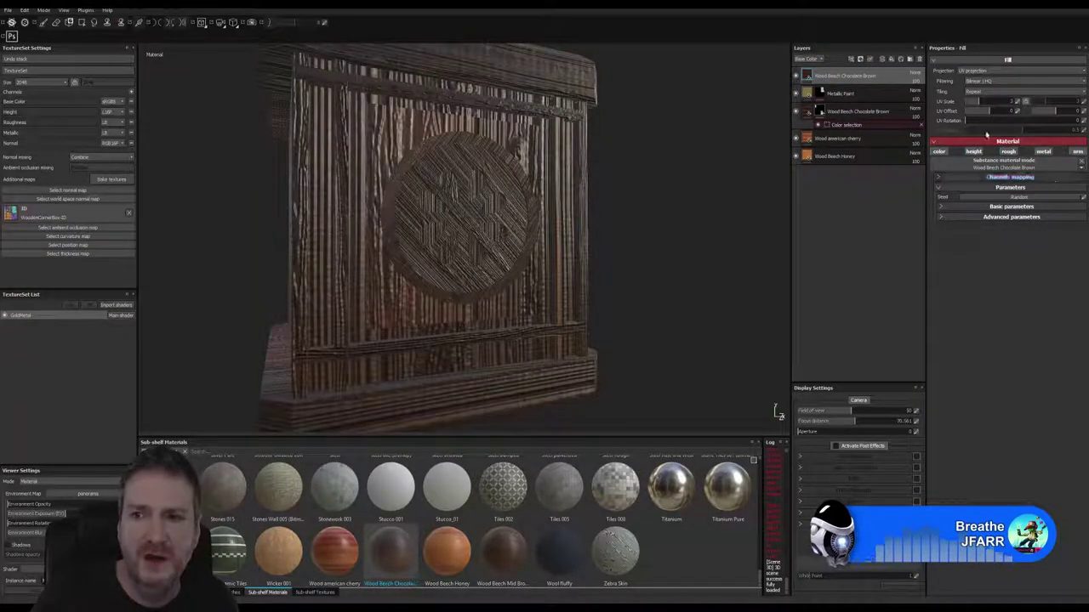
click(974, 151)
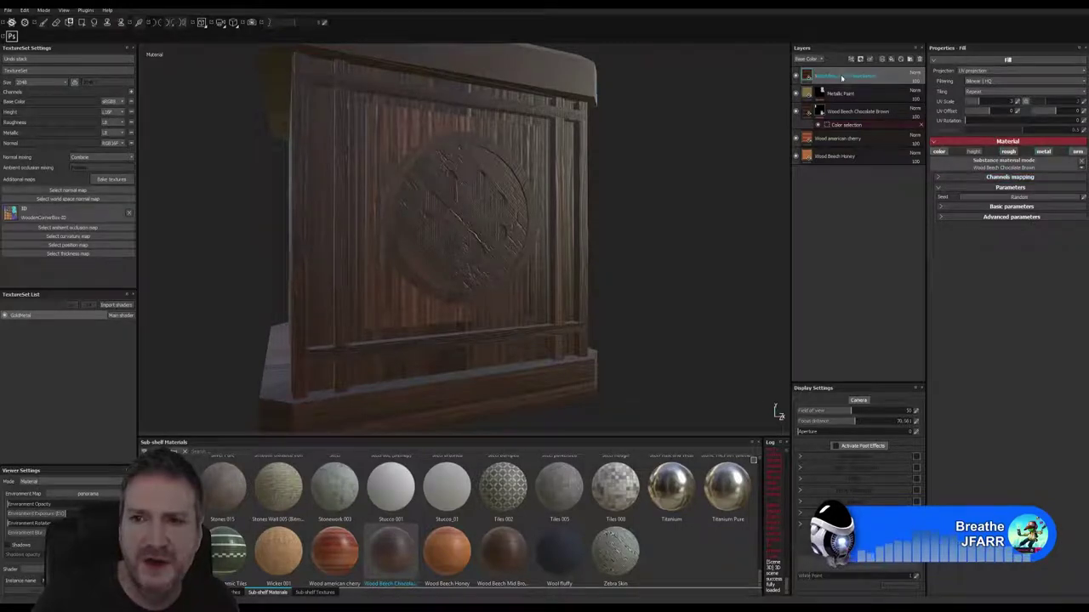
Mask the new Wood Beech Chocolate Brown layer by colour selection to the pale yellow ID ring around the medallion
right_click(842, 75)
click(885, 105)
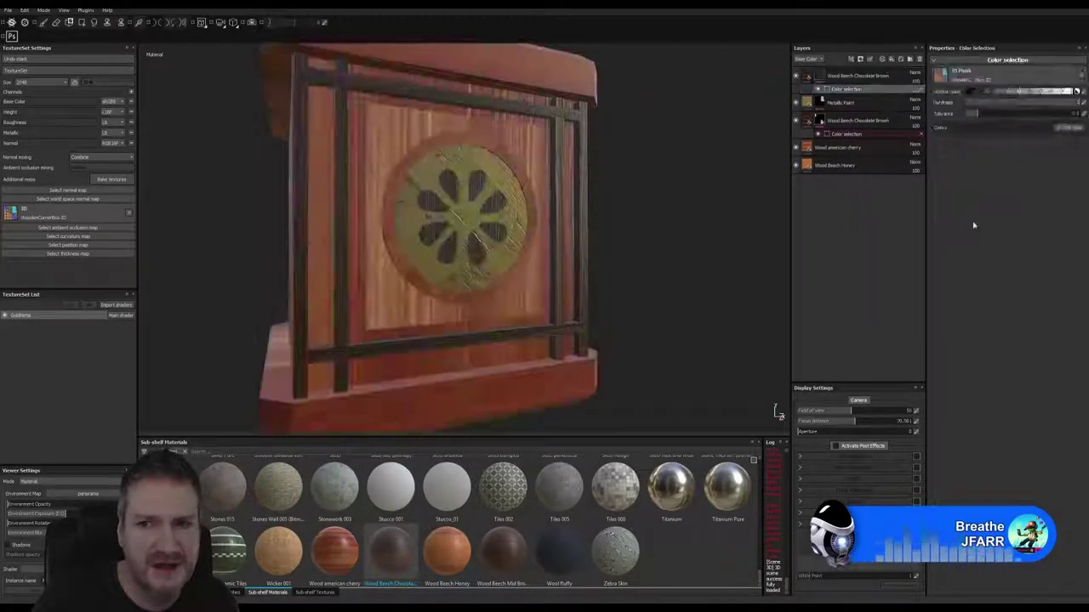
click(1067, 130)
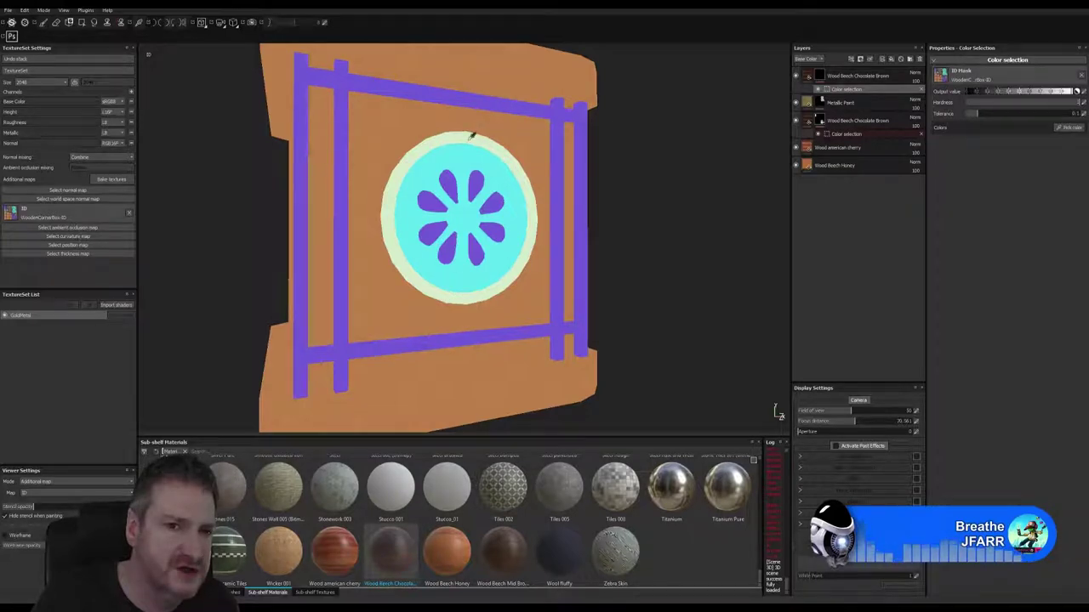
key(m)
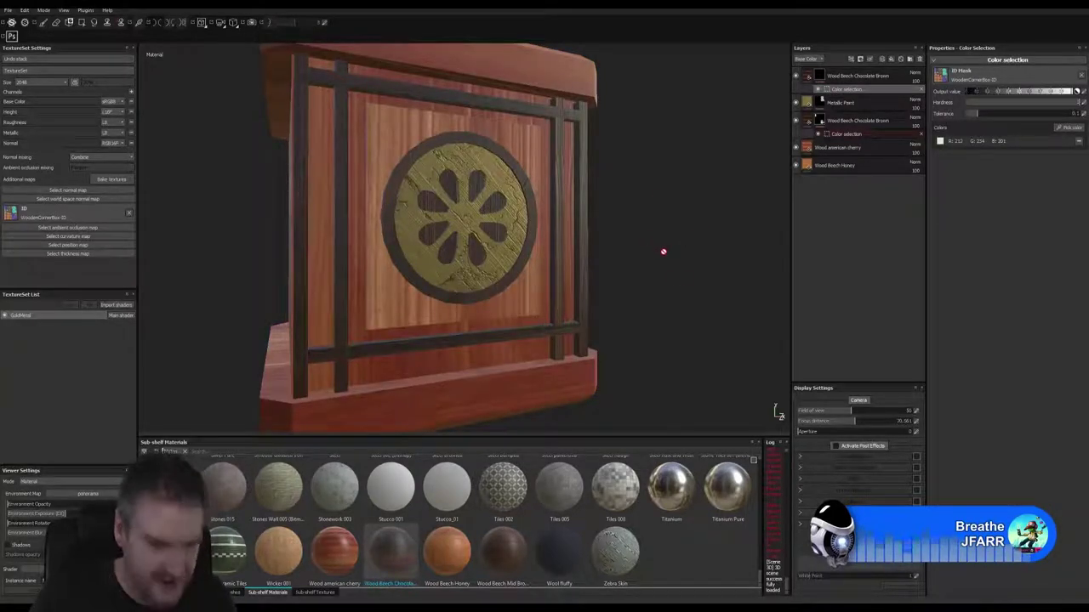
Change the Wood Color of the Wood american cherry layer to a redder, slightly darker and less saturated tone
alt+drag(652, 267, 548, 273)
alt+right_drag(548, 272, 321, 369)
alt+drag(322, 370, 505, 365)
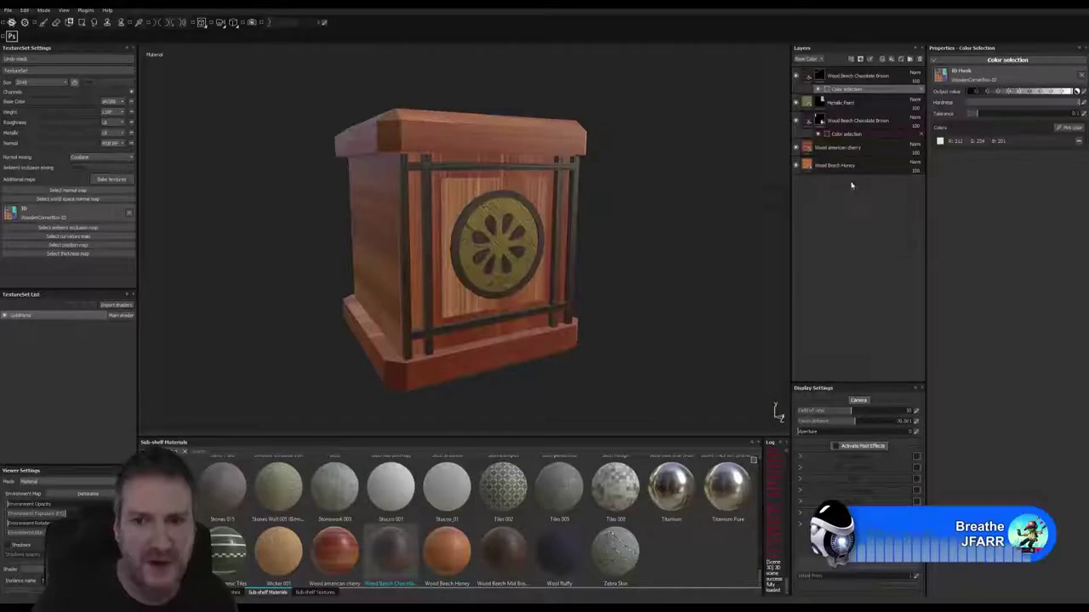
click(807, 147)
click(1045, 208)
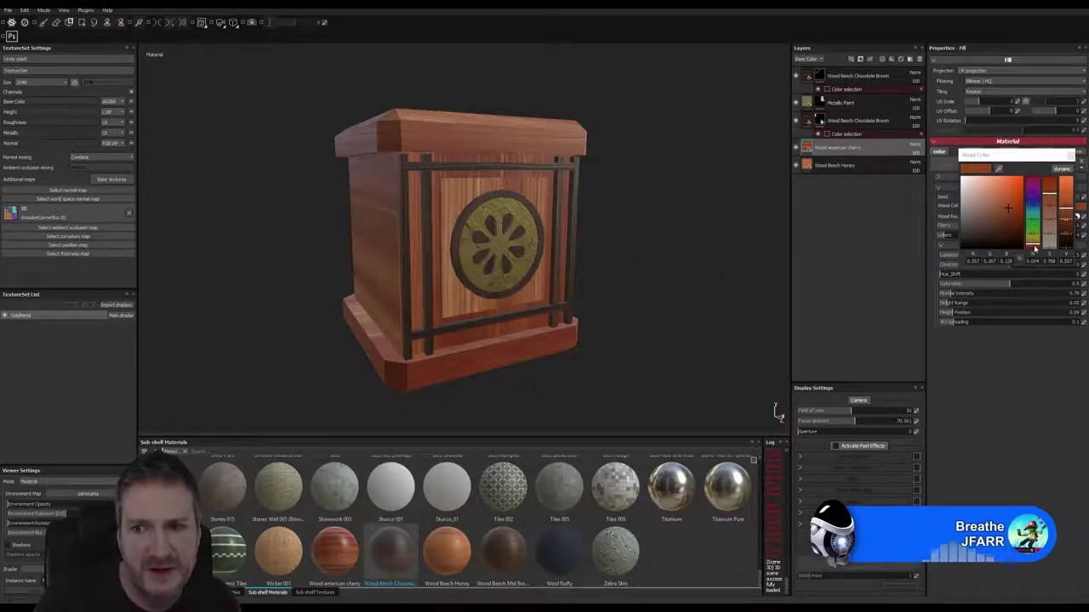
click(1034, 247)
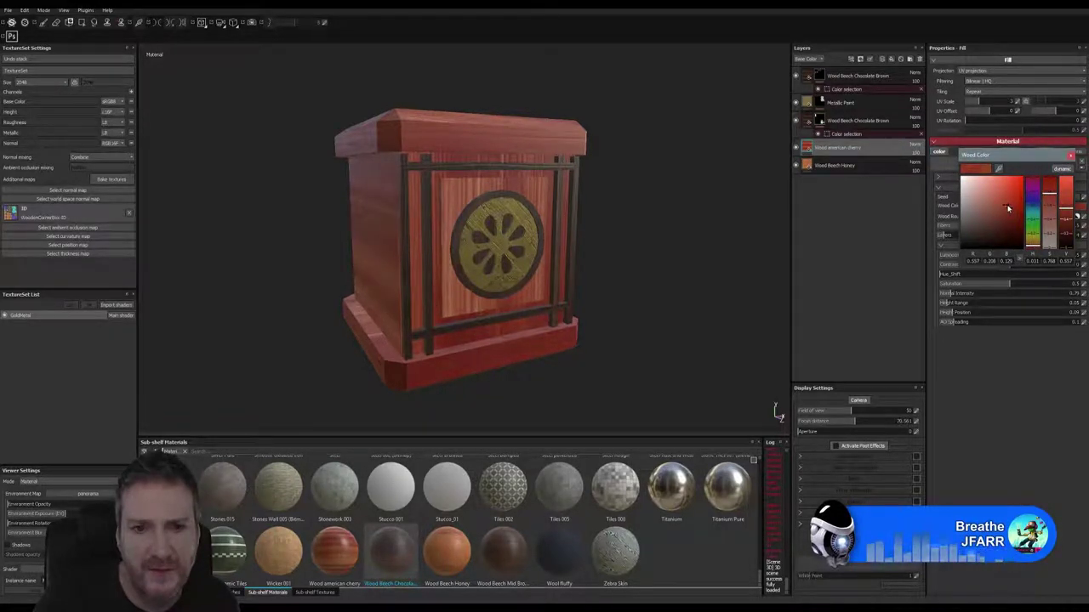
click(1008, 206)
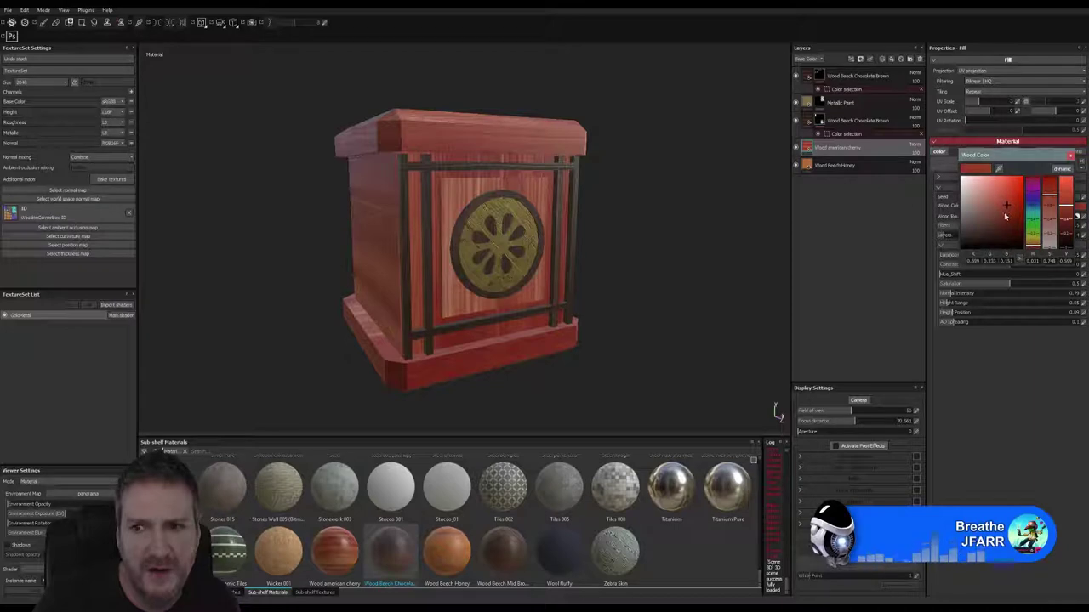
click(1005, 214)
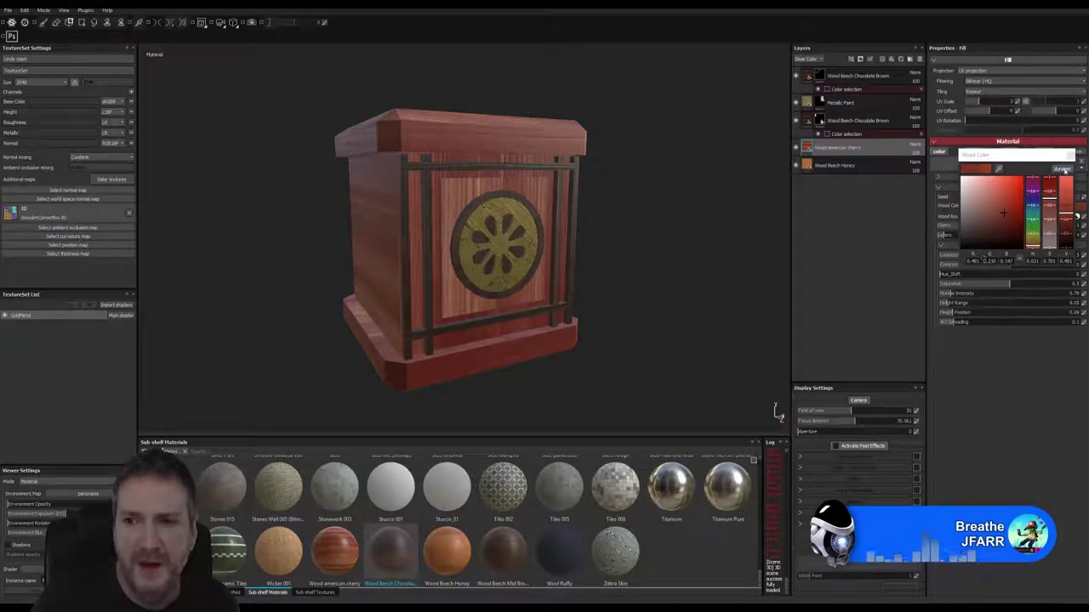
click(957, 174)
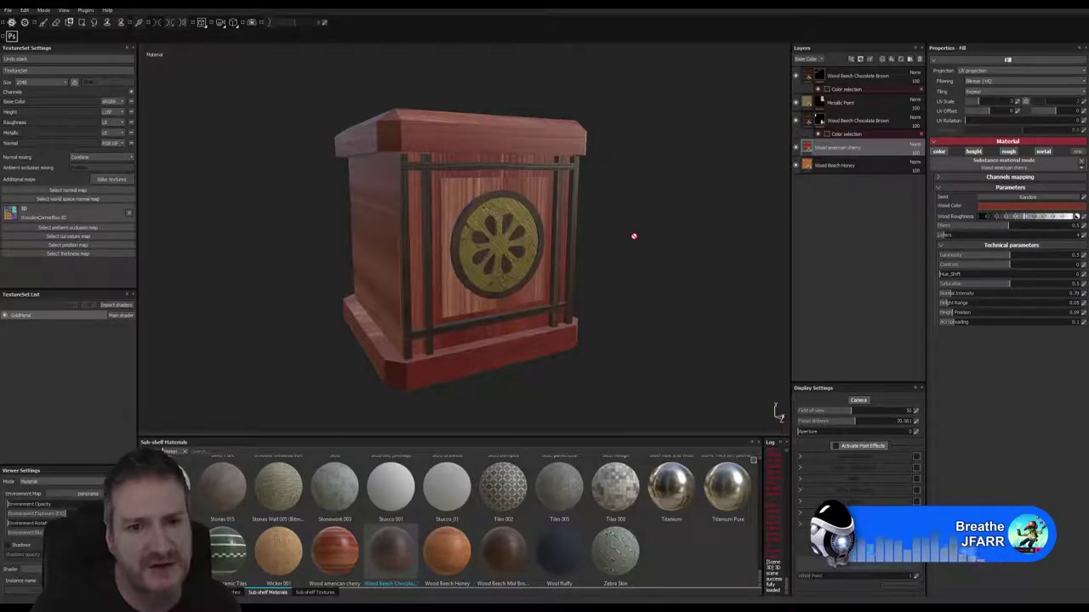
Try a UV rotation of 90 on the Wood american cherry layer and reset it to 0
alt+drag(639, 282, 702, 306)
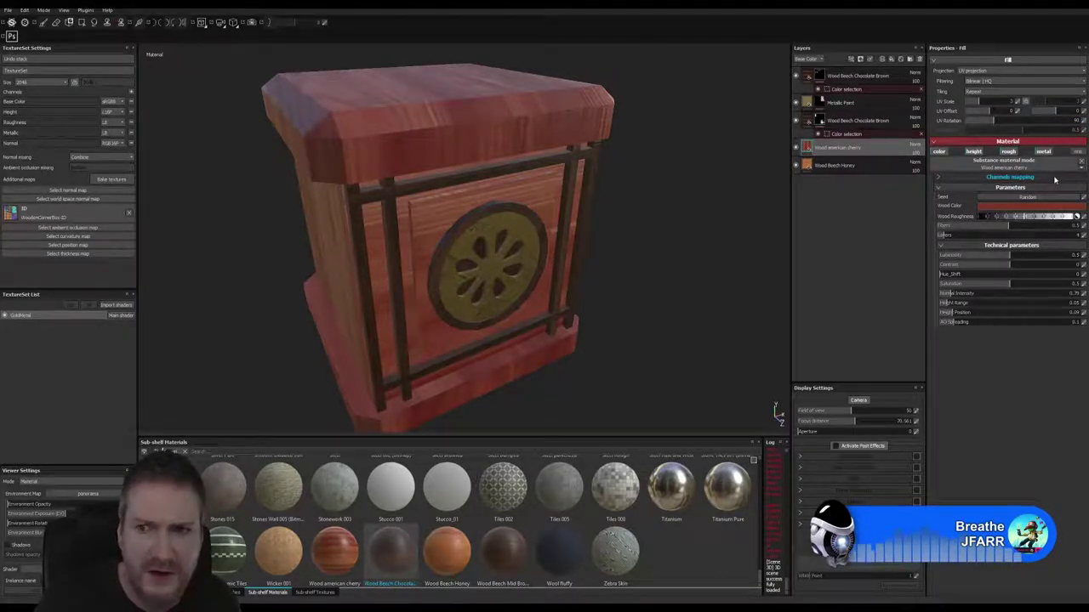
click(1069, 120)
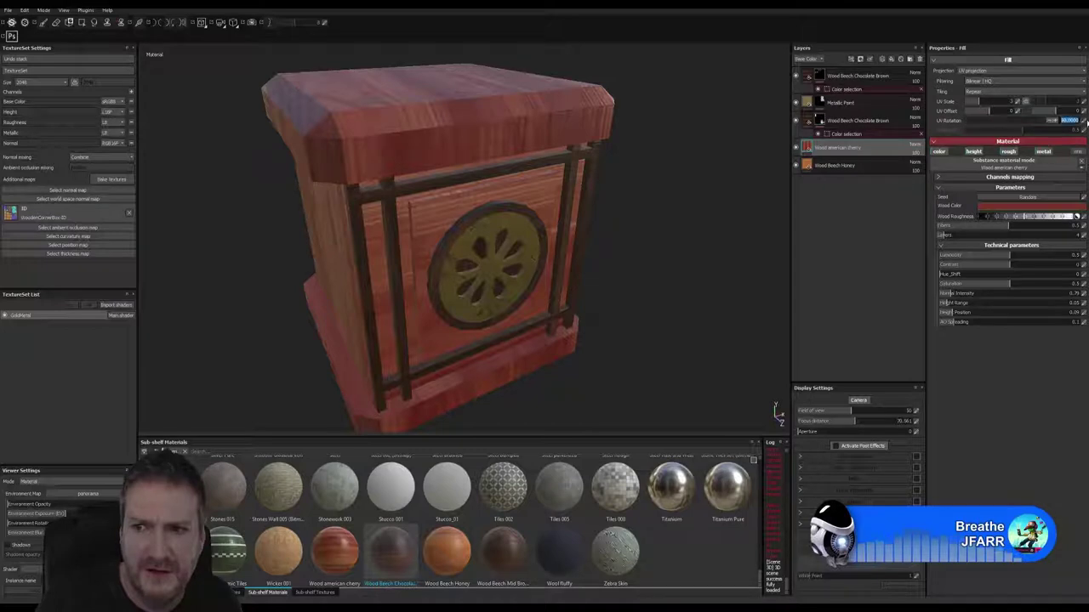
key(BackSpace)
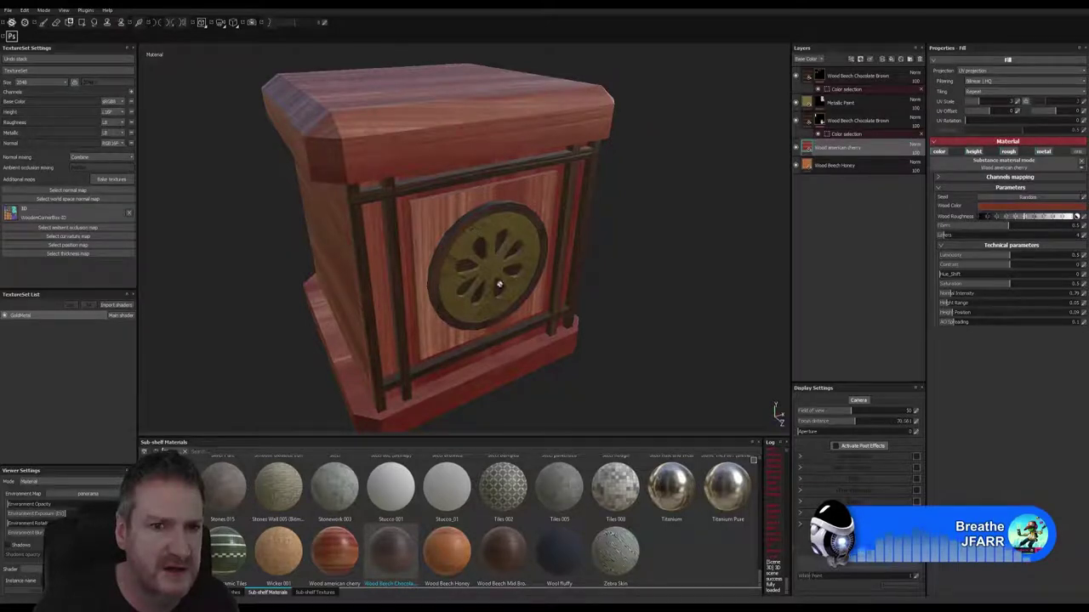
alt+drag(669, 309, 506, 356)
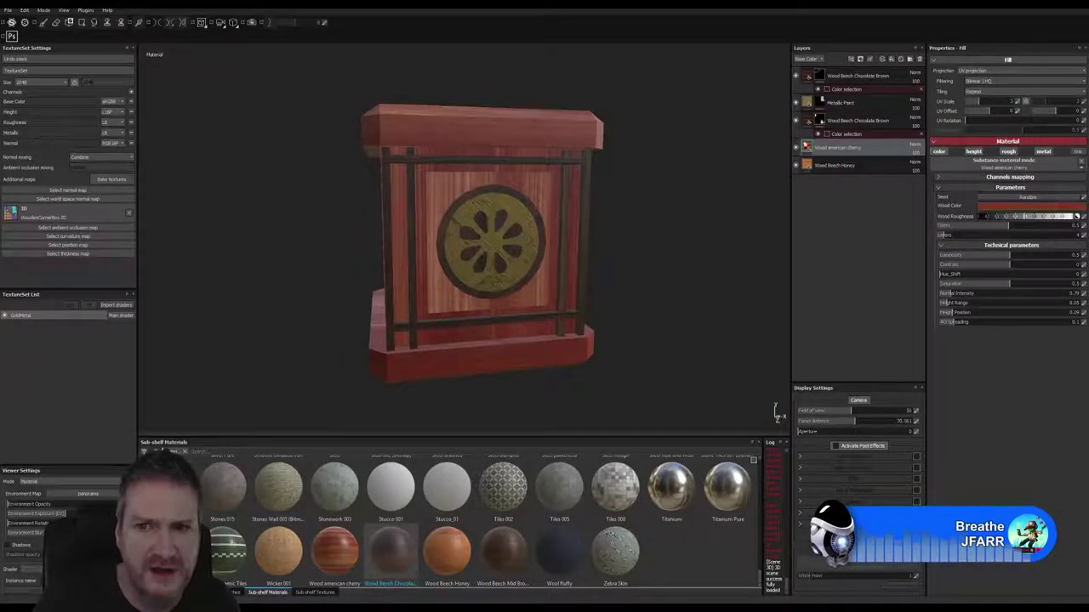
Brighten the Wood Color of the Wood Beech Chocolate Brown layer on the lattice trim to a value of about 0.264
click(806, 123)
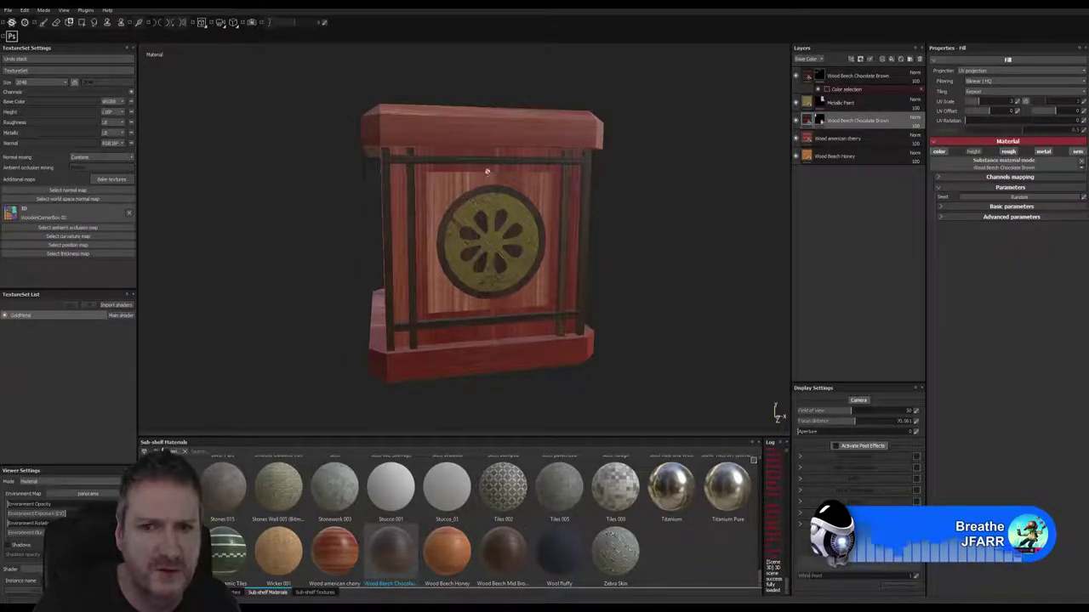
click(941, 219)
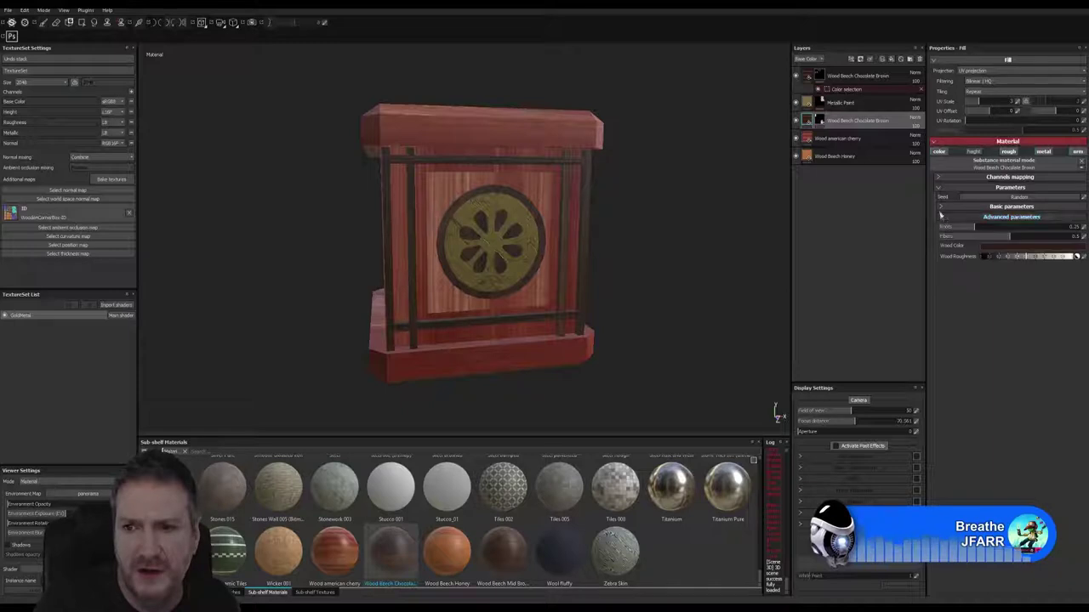
click(1027, 247)
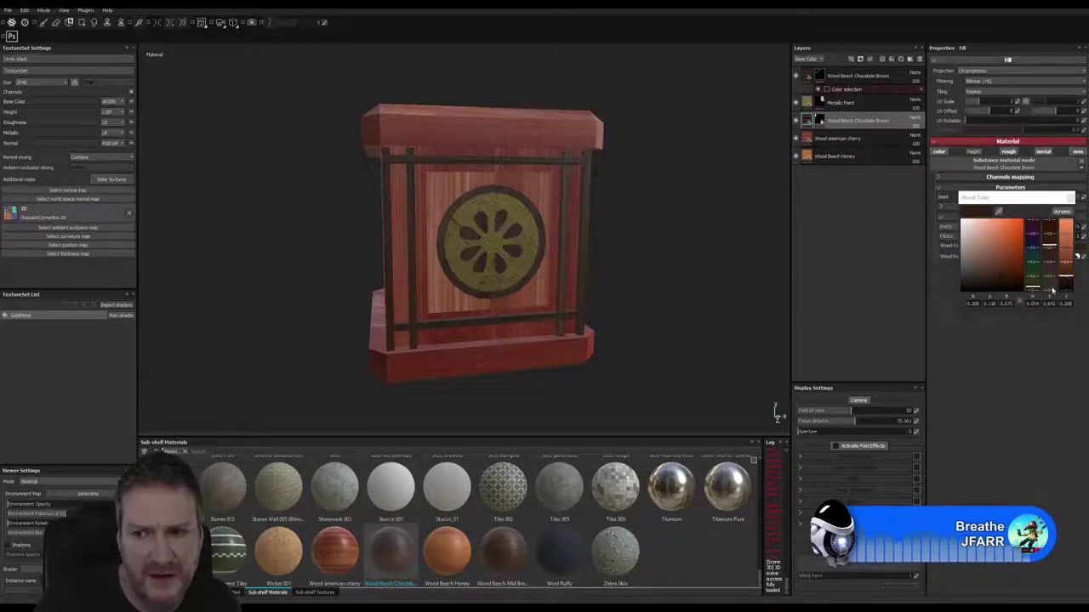
click(1066, 275)
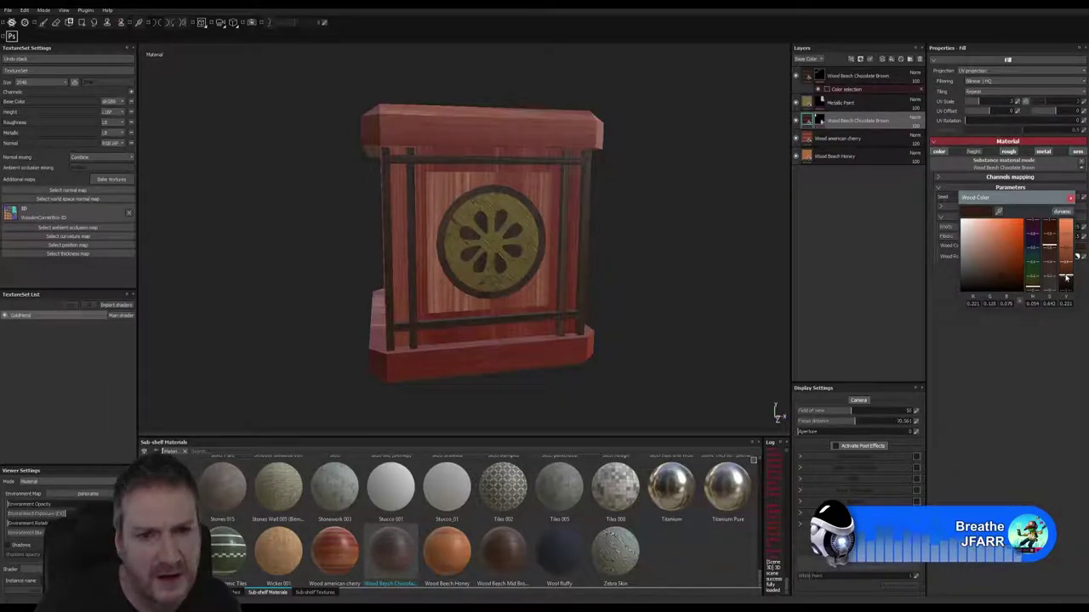
drag(1067, 276, 1068, 272)
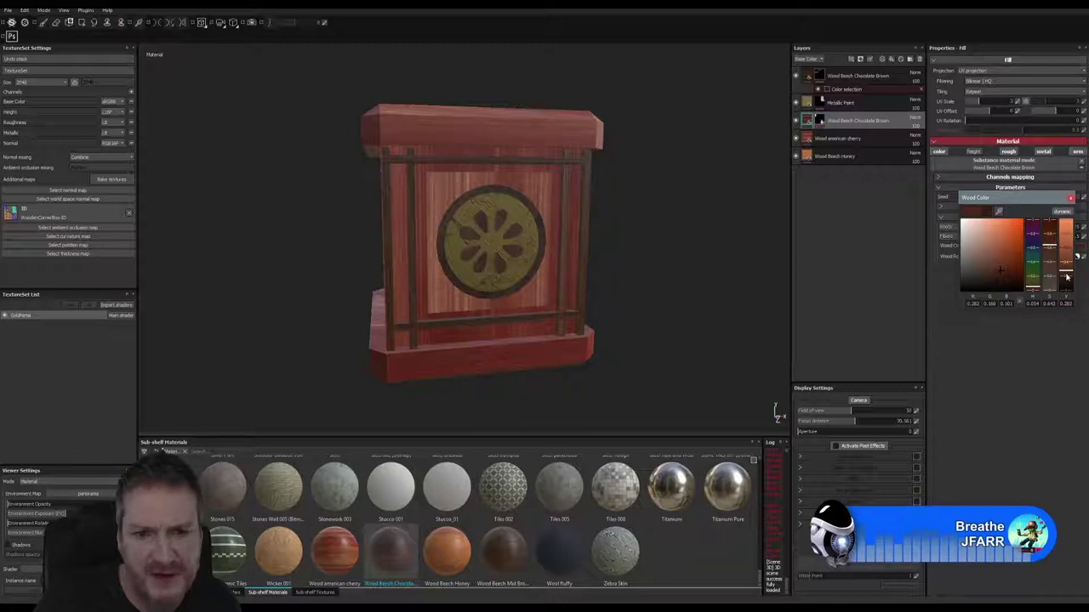
drag(1066, 277, 1064, 275)
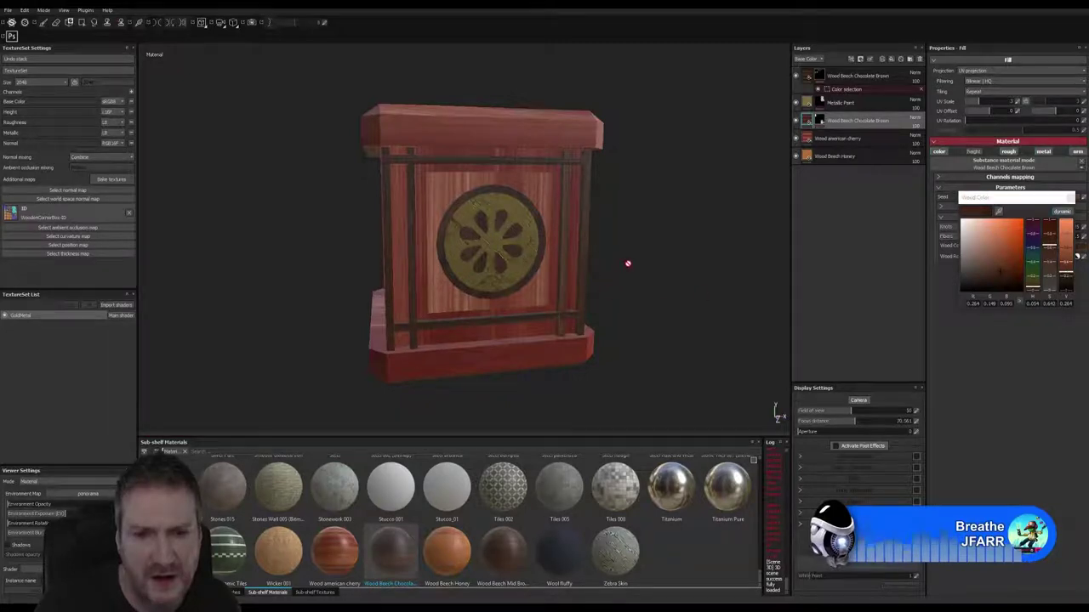
alt+drag(627, 263, 656, 264)
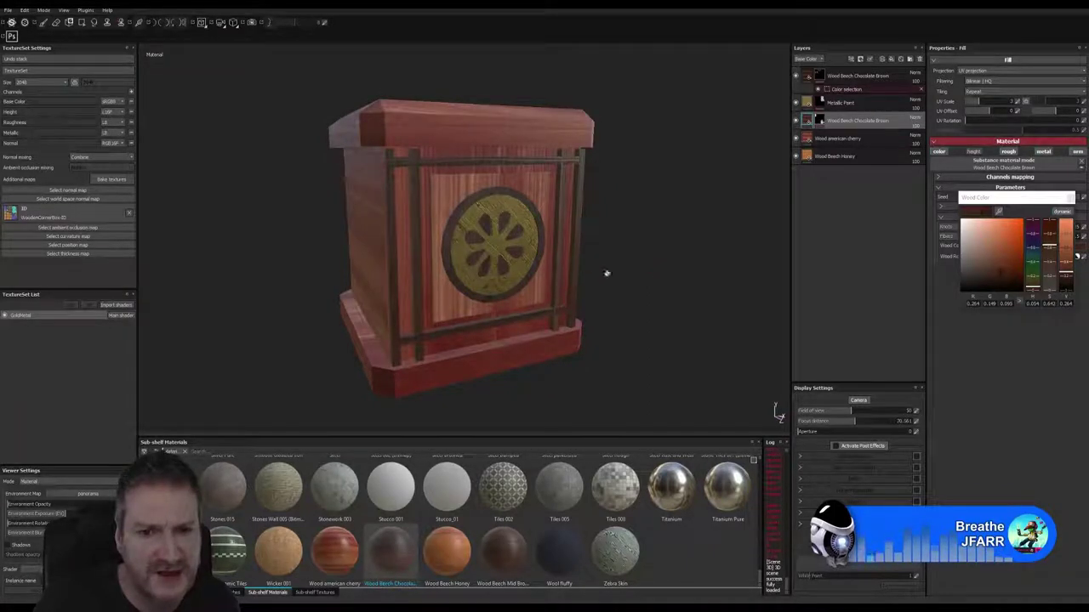
alt+right_drag(605, 272, 751, 266)
alt+drag(752, 265, 595, 267)
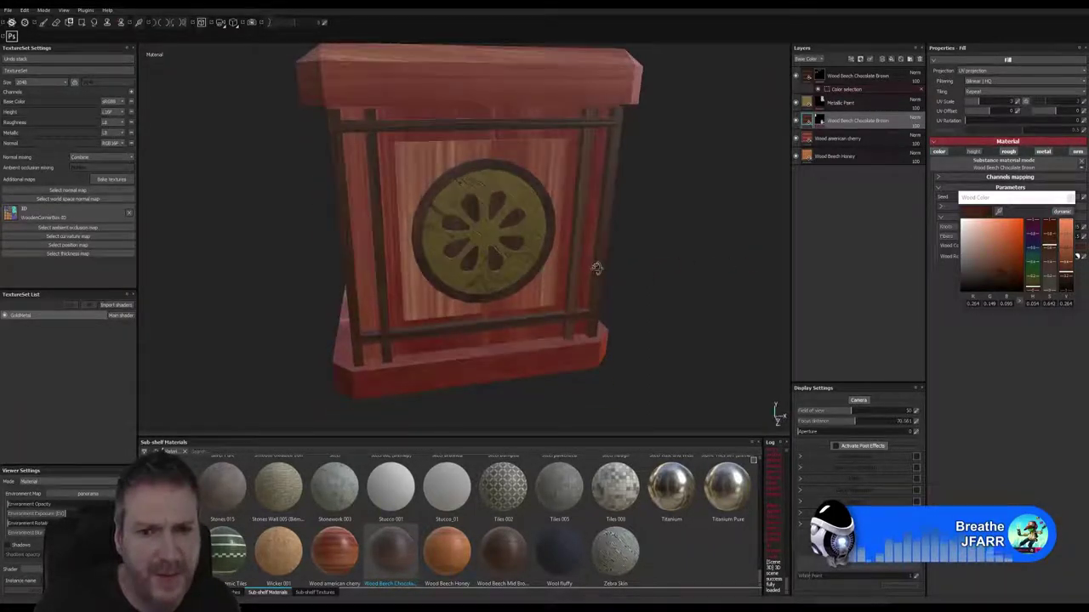
alt+drag(446, 262, 519, 173)
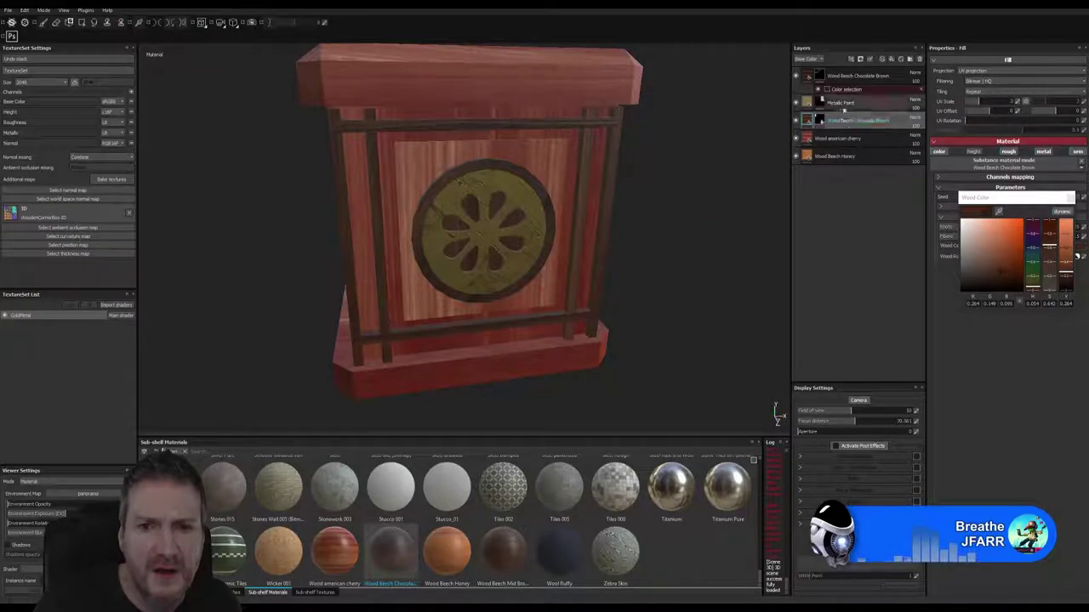
Darken the Wood Color of the topmost Wood Beech Chocolate Brown layer on the medallion ring to a value of about 0.160
click(810, 76)
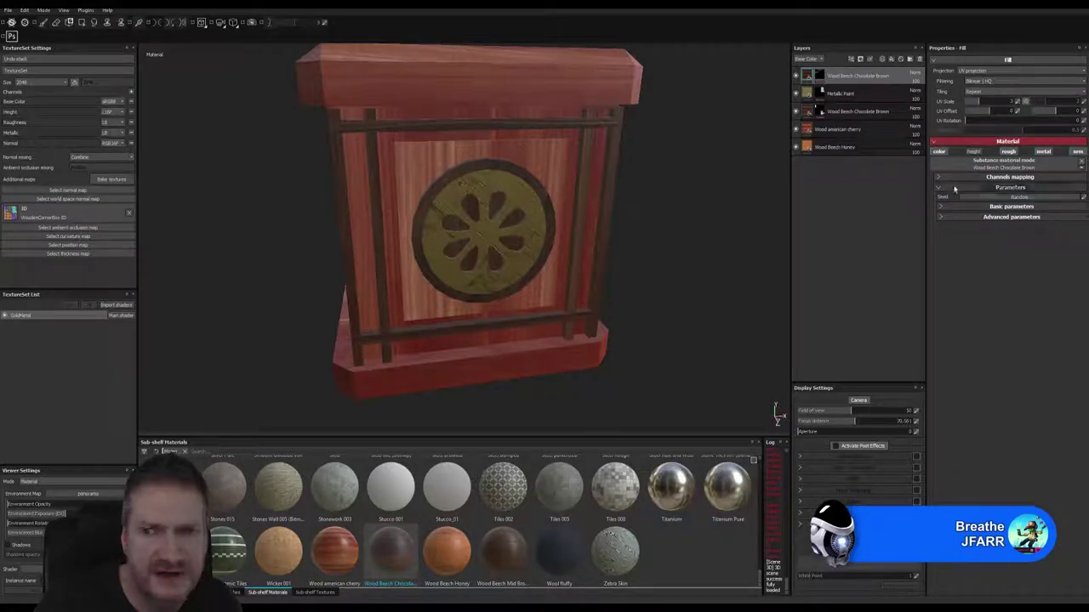
click(942, 218)
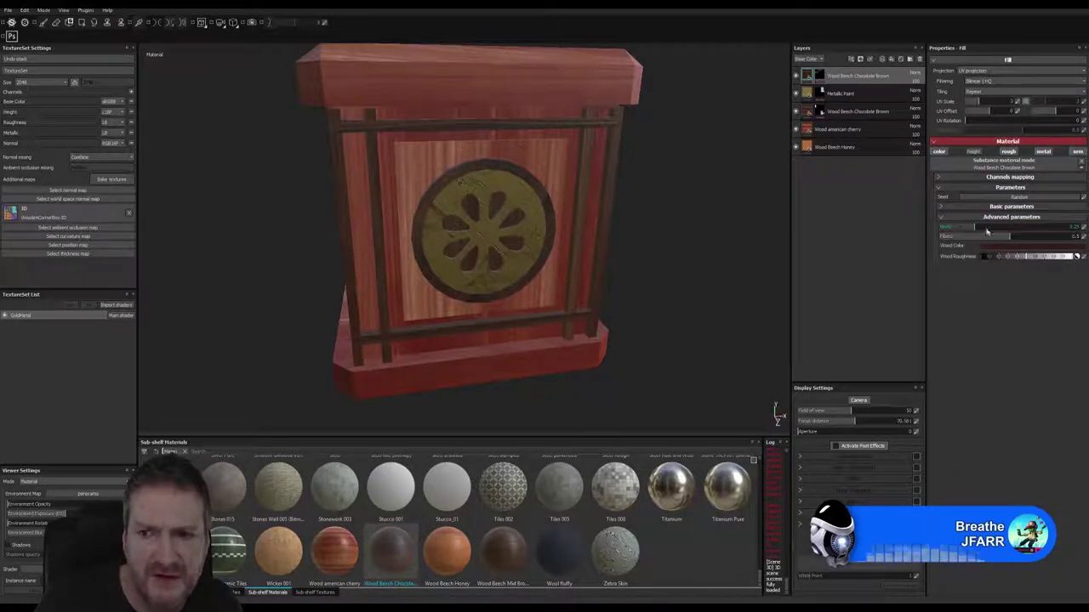
click(1055, 247)
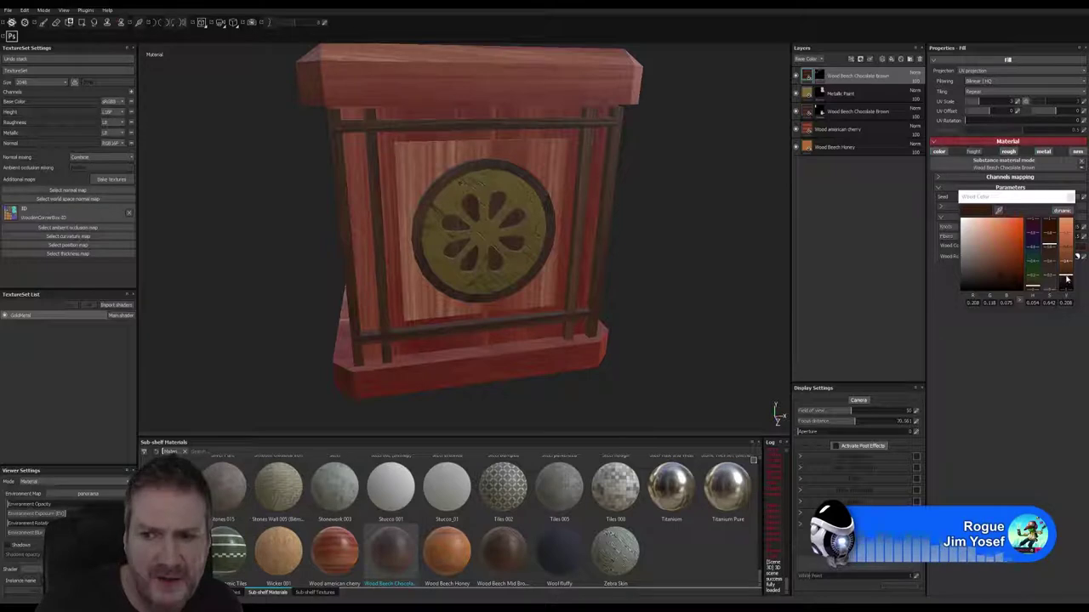
drag(1067, 279, 1068, 283)
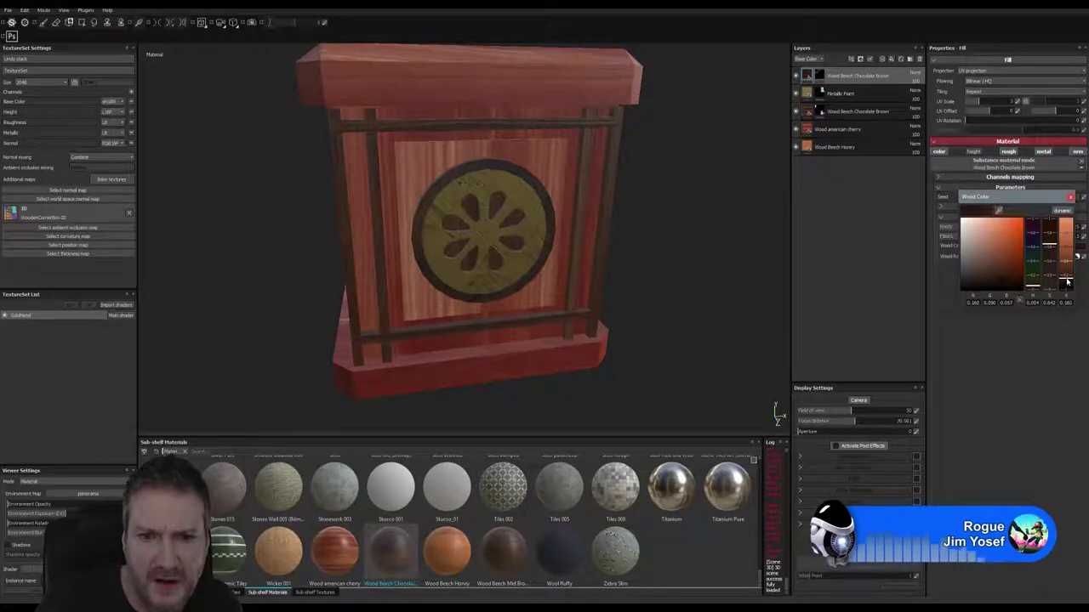
alt+drag(595, 275, 634, 242)
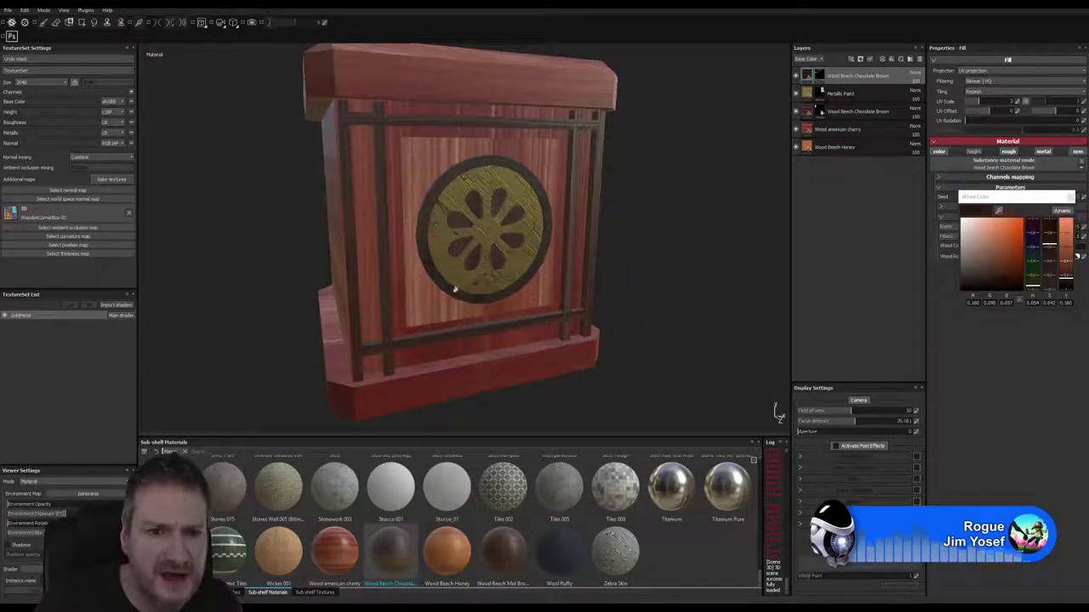
alt+drag(661, 251, 576, 132)
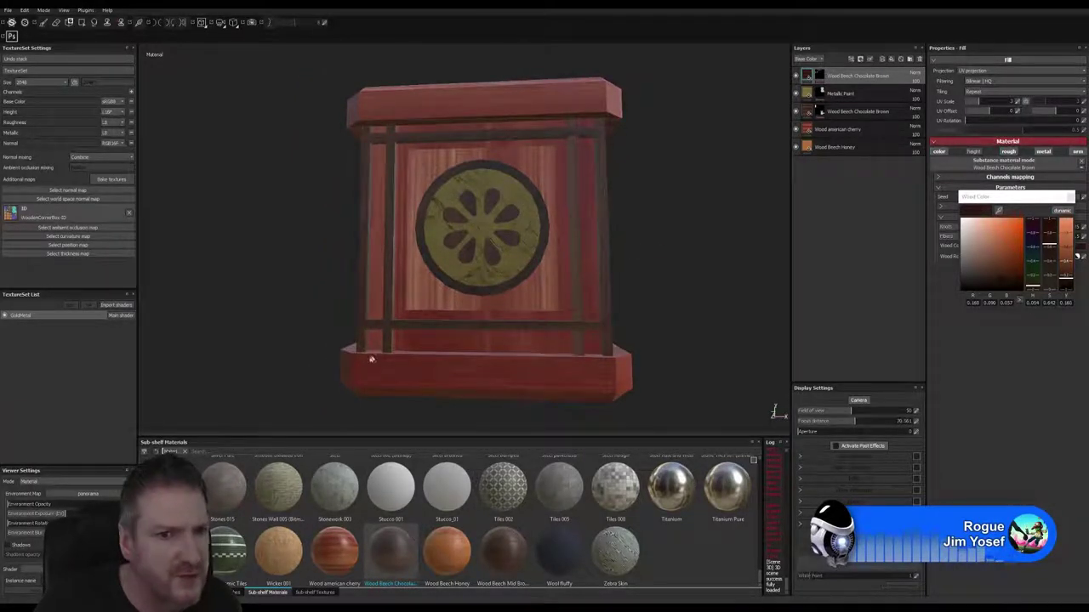
alt+drag(638, 223, 660, 251)
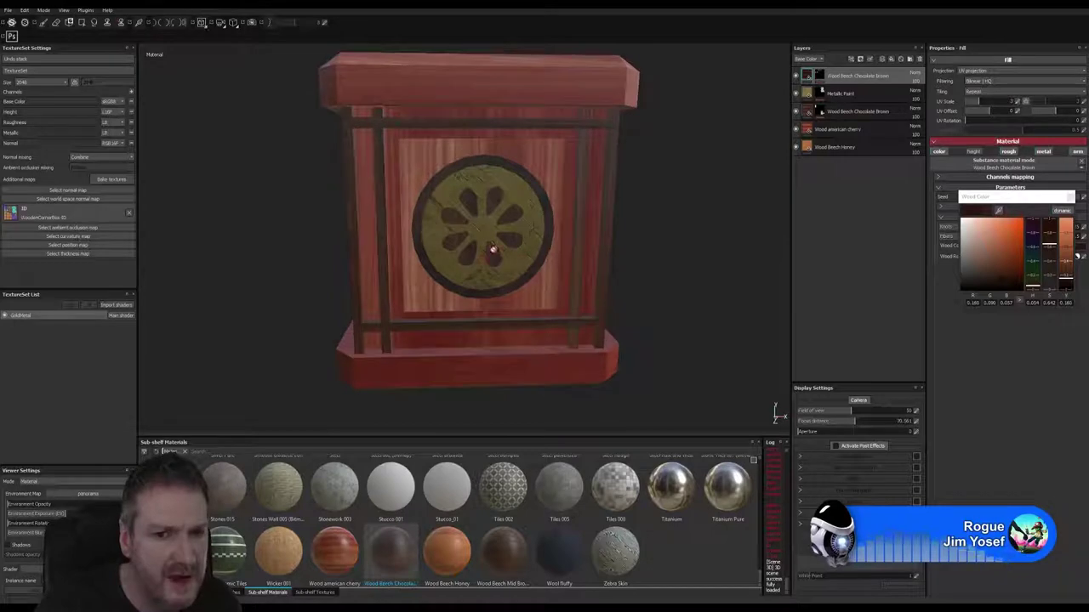
alt+drag(462, 260, 473, 326)
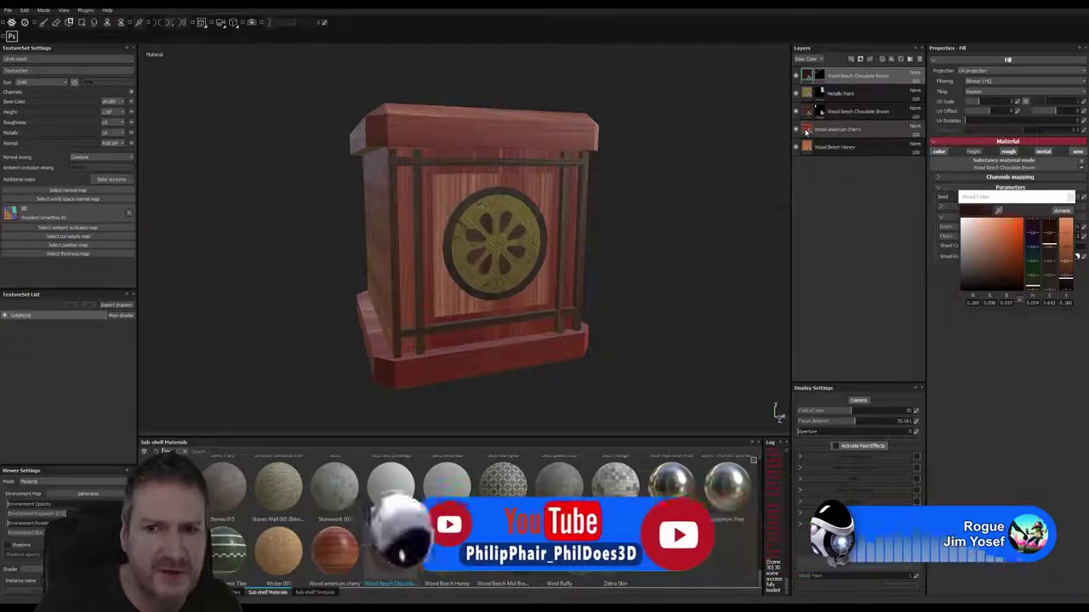
Set the UV scale of the Wood american cherry layer to 4 for the first value and 10 for the second
click(902, 128)
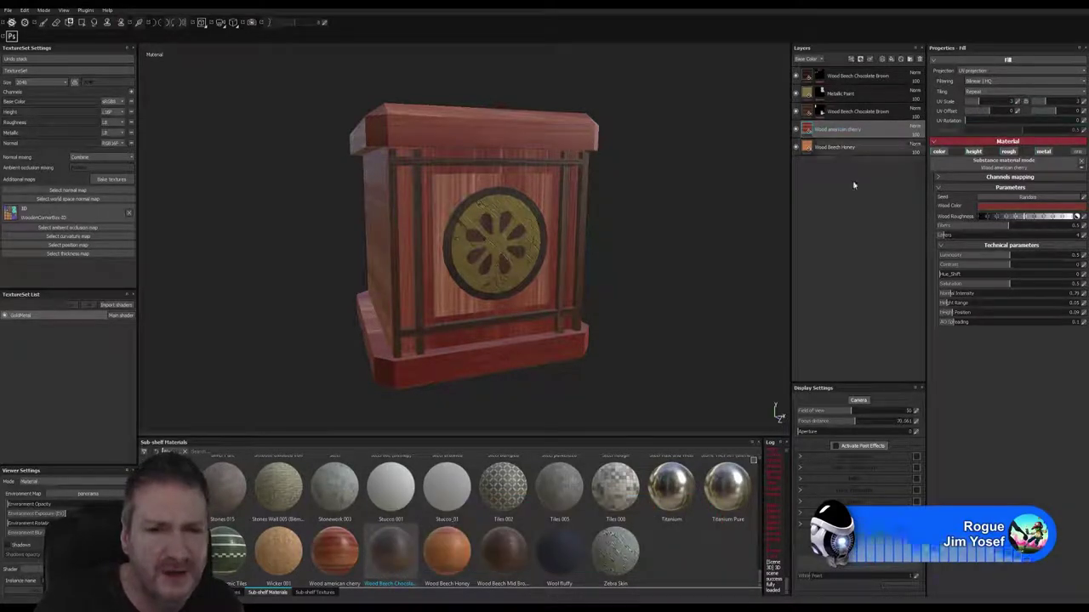
click(1018, 102)
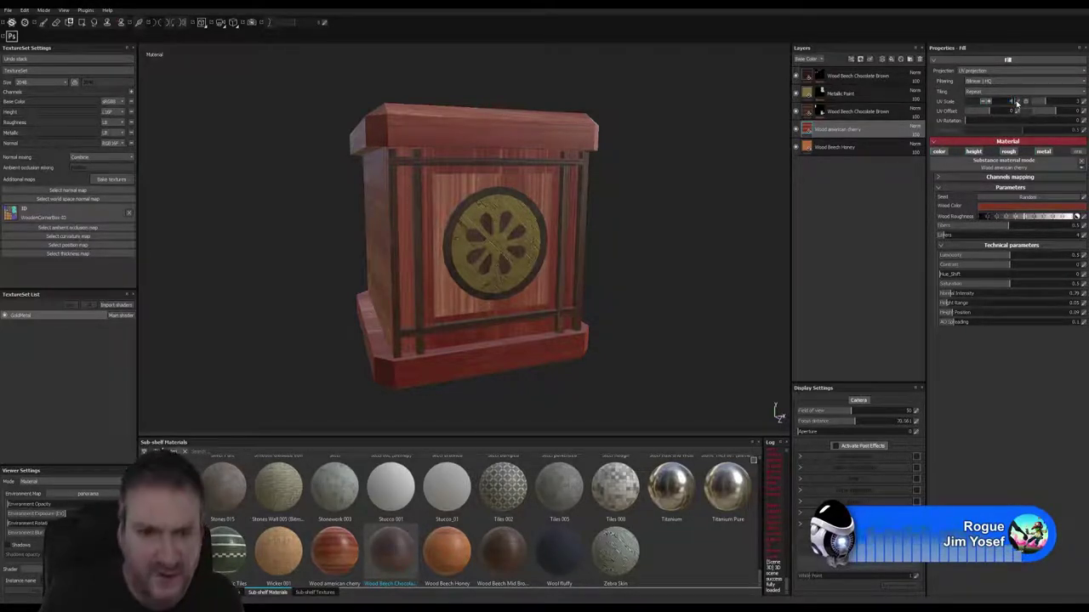
key(Return)
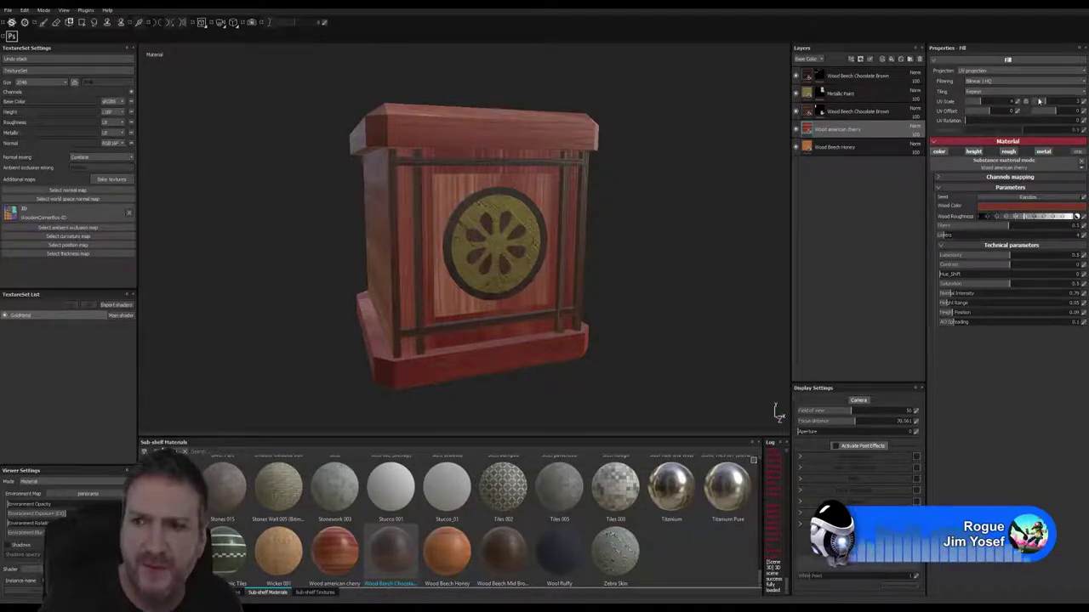
click(1077, 101)
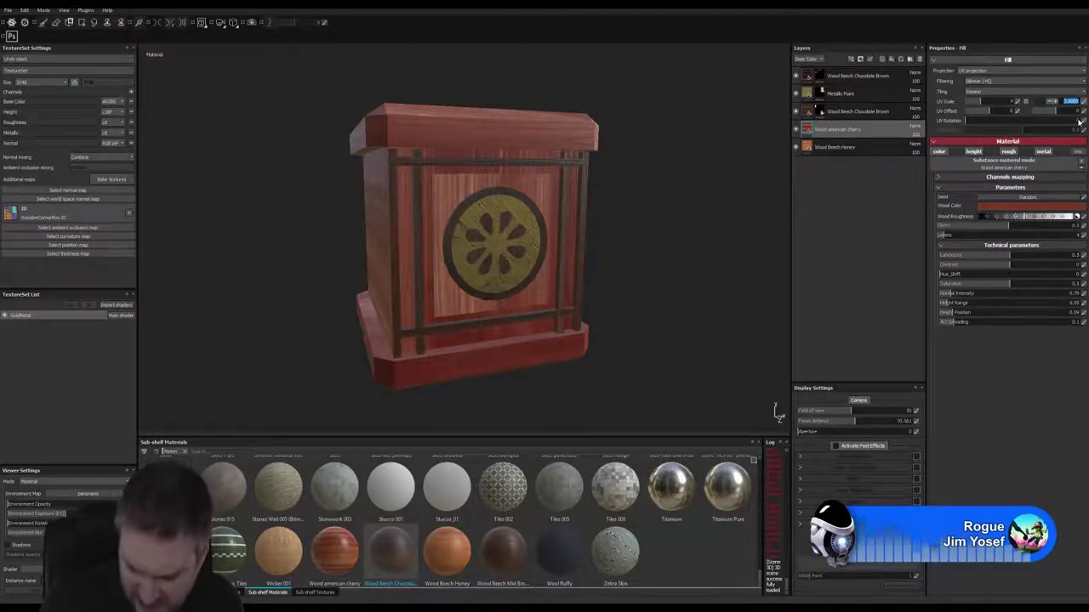
text(10)
key(Return)
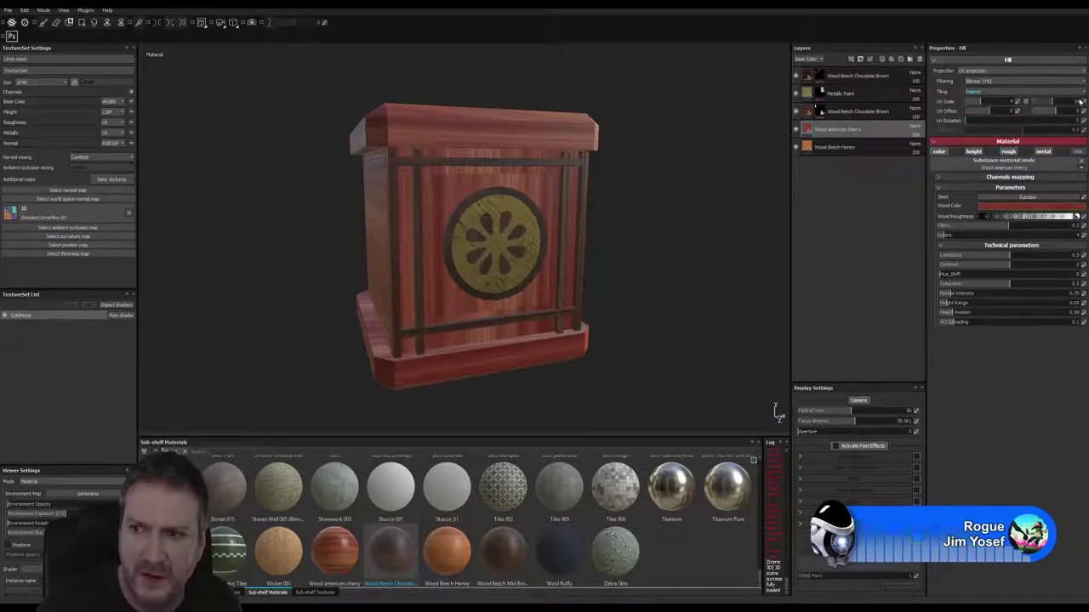
Set the second UV scale value of the Wood american cherry layer to 0.5 and check the grain on the box
click(1082, 103)
text(1)
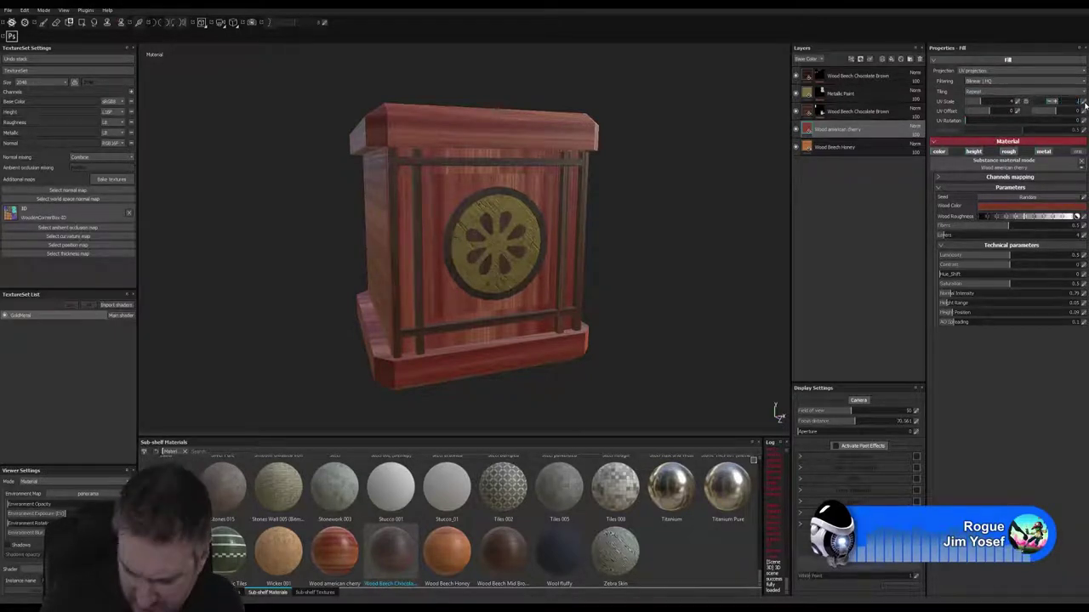
key(Return)
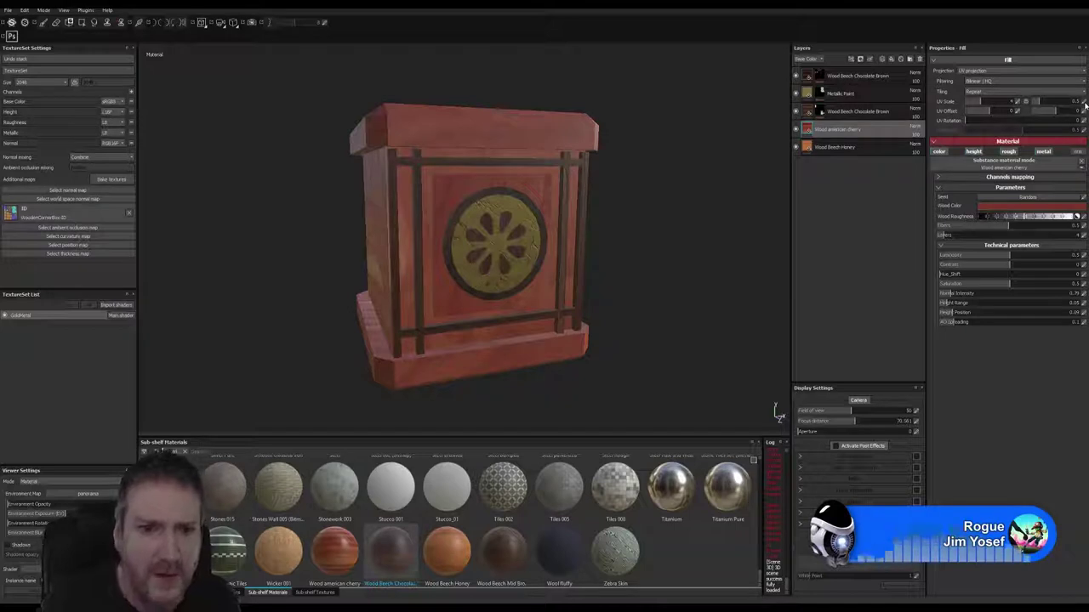
alt+drag(629, 260, 692, 250)
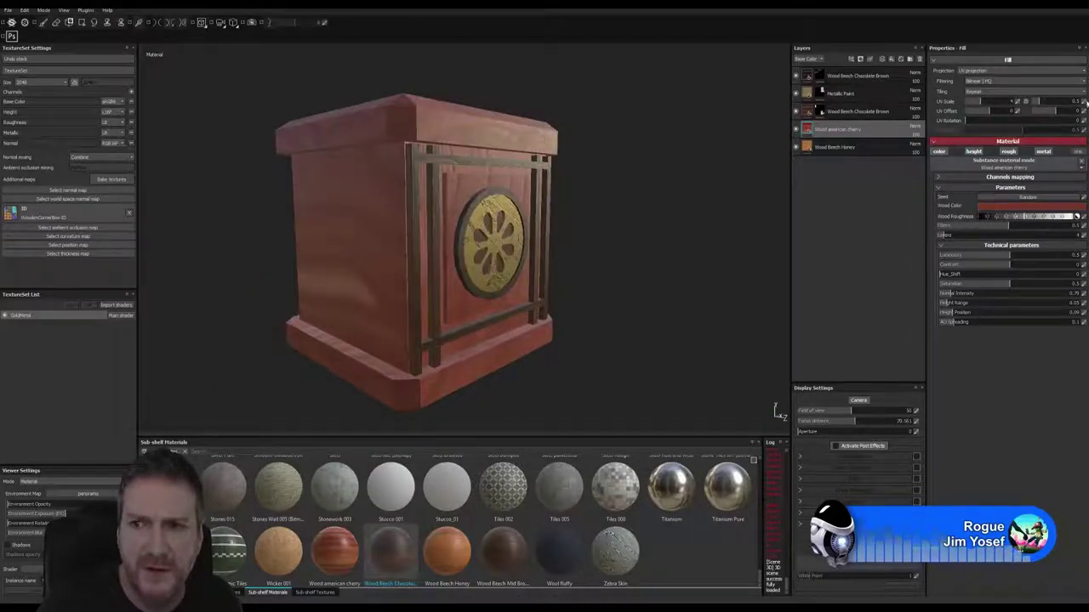
Set the second UV scale value of the Wood american cherry layer to 0.8 and inspect the grain on the box's sides and lid
double_click(1073, 100)
text(0)
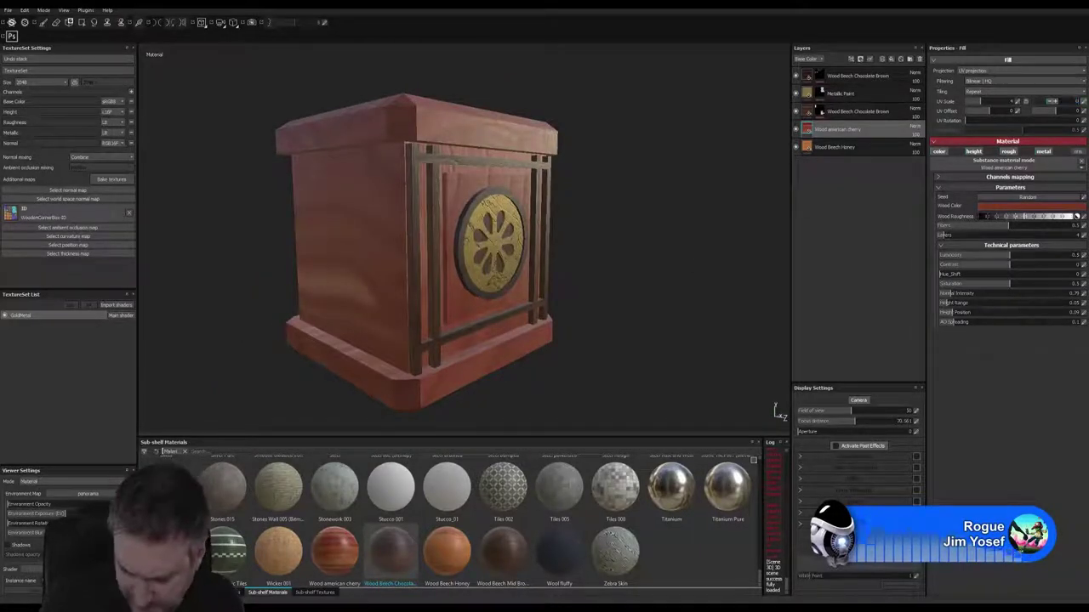
text(.8)
key(Return)
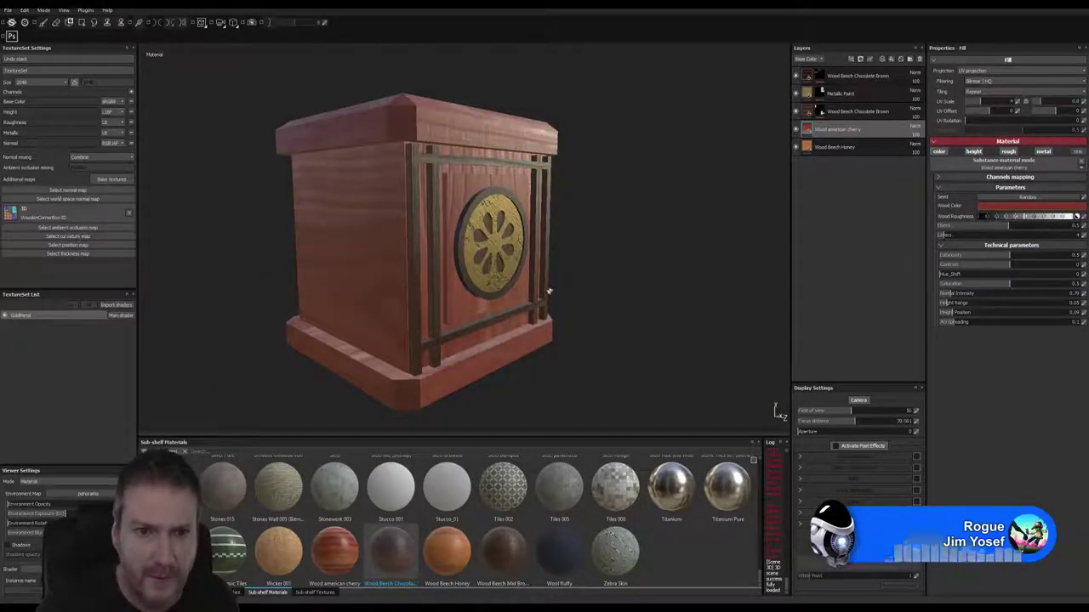
alt+drag(549, 292, 587, 314)
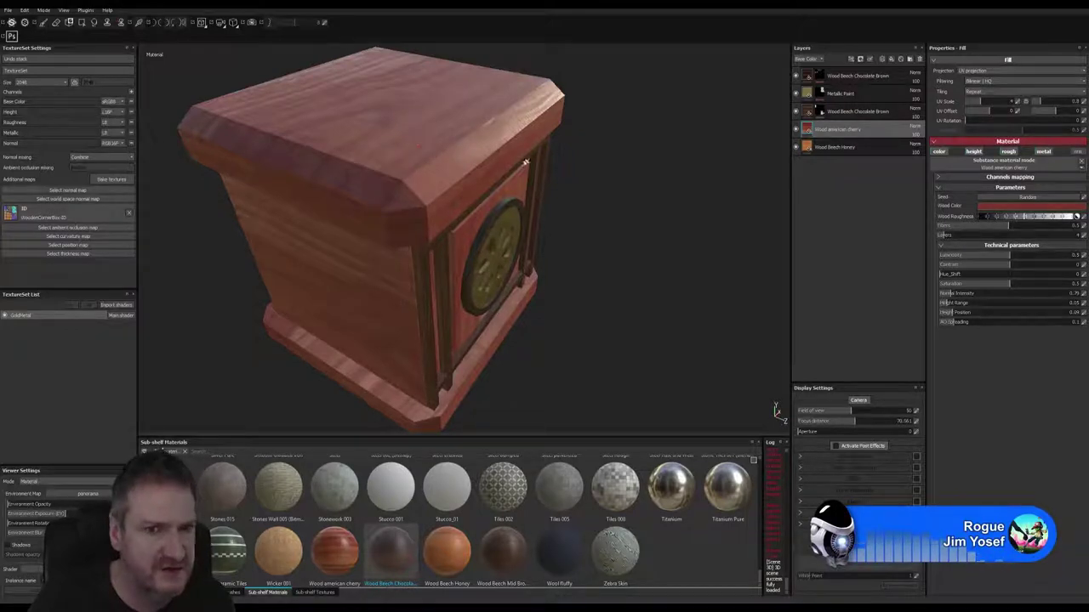
alt+drag(409, 143, 474, 213)
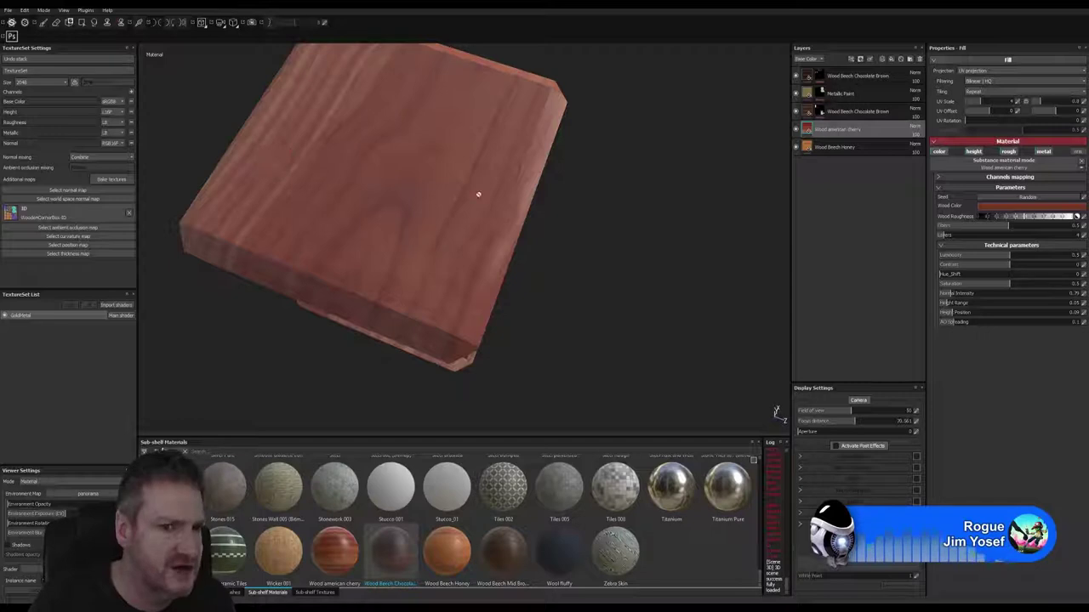
alt+drag(619, 268, 458, 168)
alt+right_drag(584, 229, 348, 274)
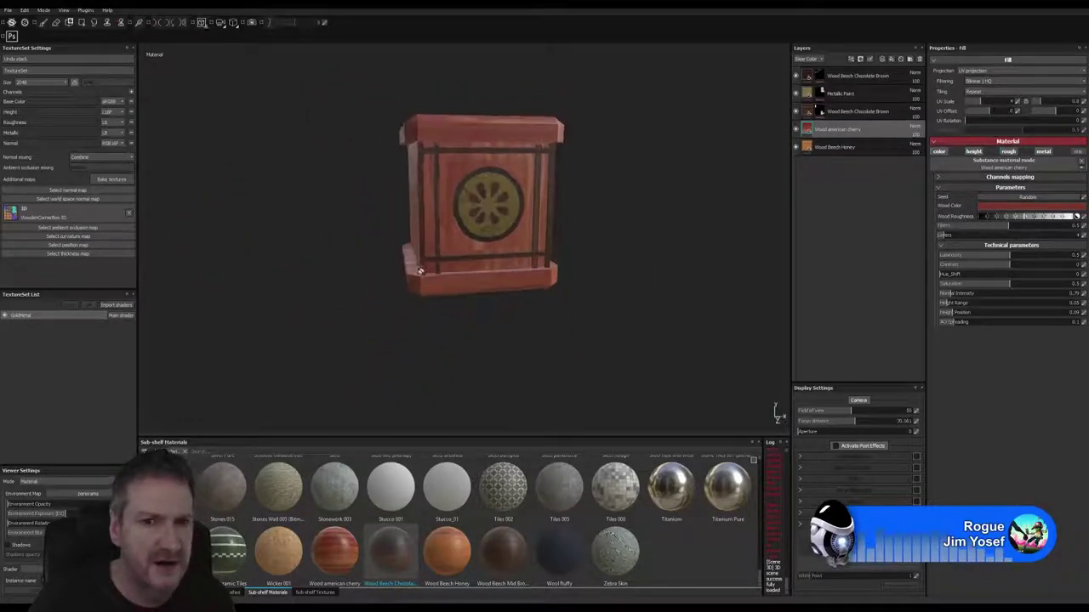
alt+drag(419, 271, 479, 280)
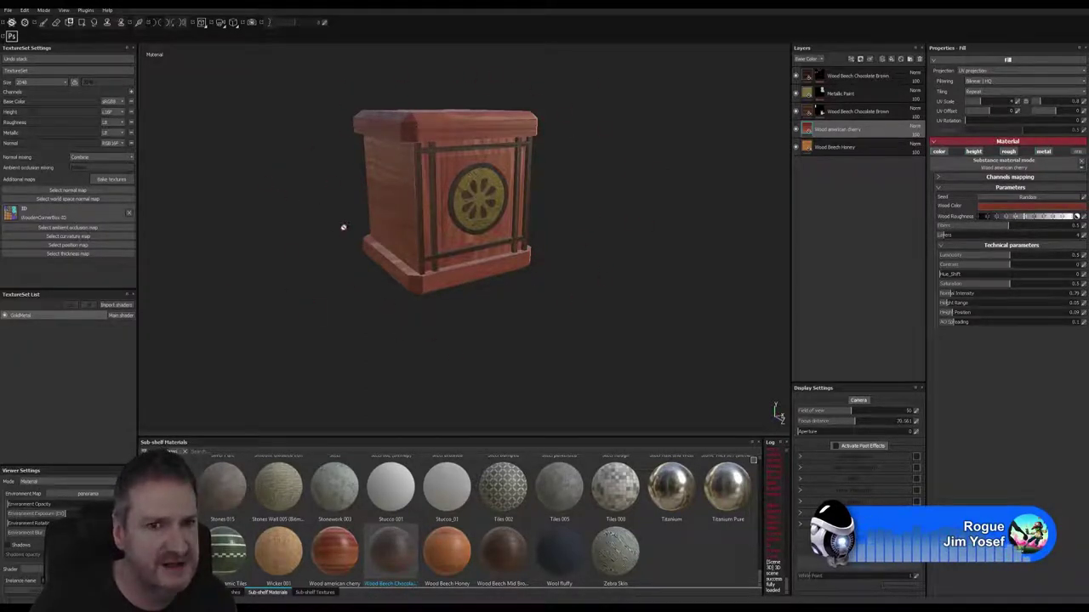
Export the GoldMetal texture set as PNG with the Unreal Engine 4 (Packed) configuration into E:\UE4 Projects\Models\ArtDeco Building\Exports\WoodenCornerBox
click(7, 10)
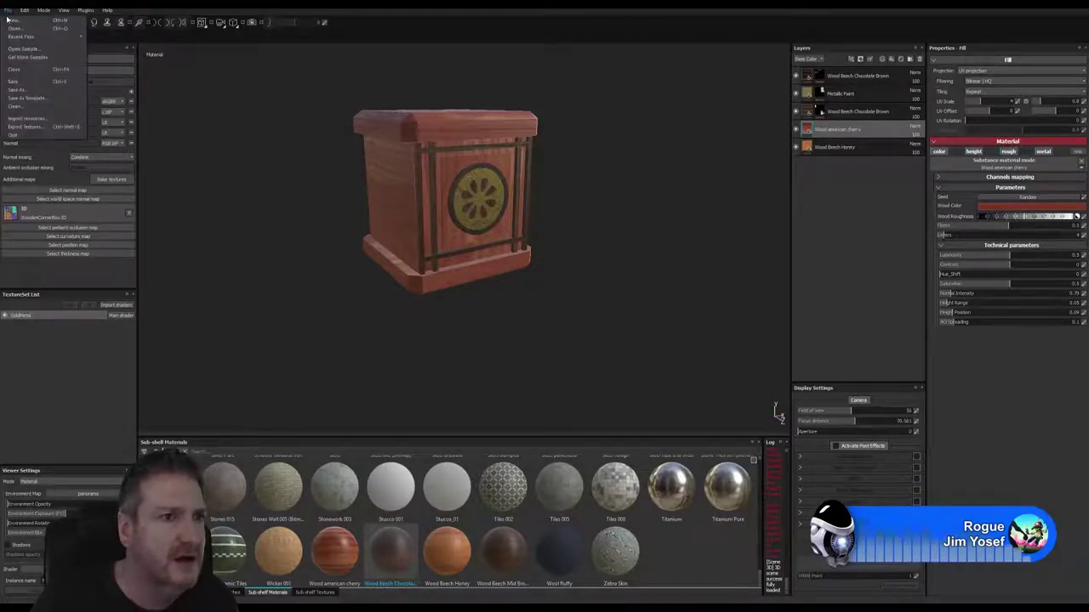
click(39, 126)
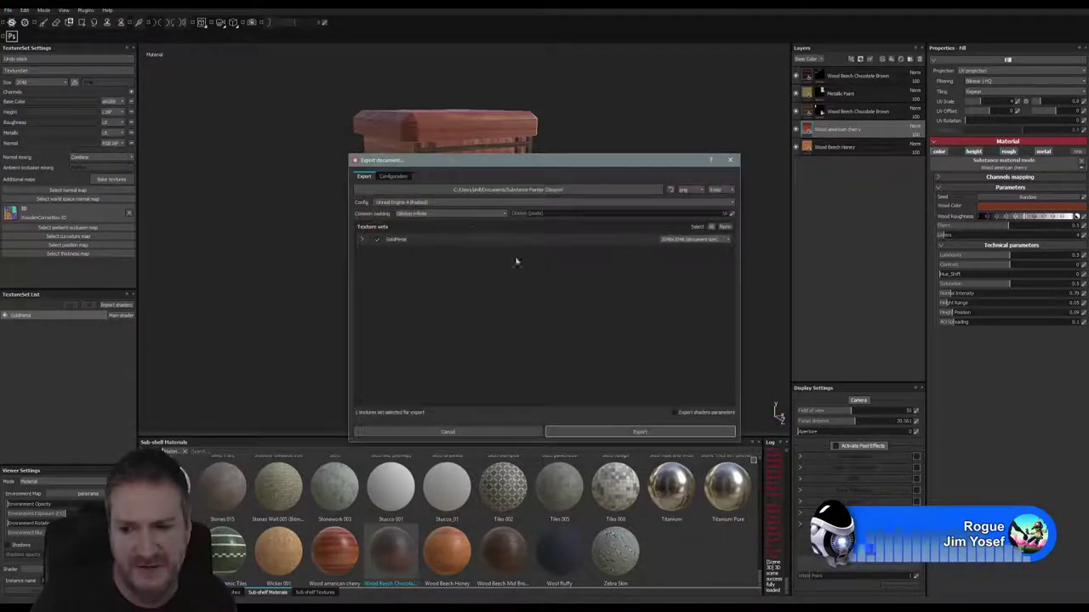
click(587, 190)
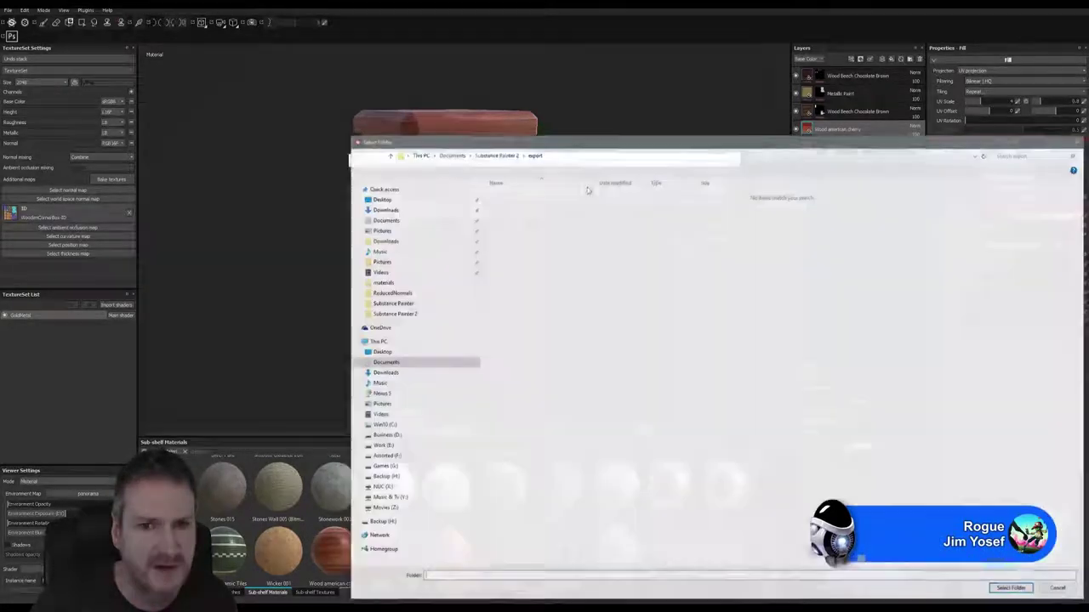
drag(582, 144, 370, 66)
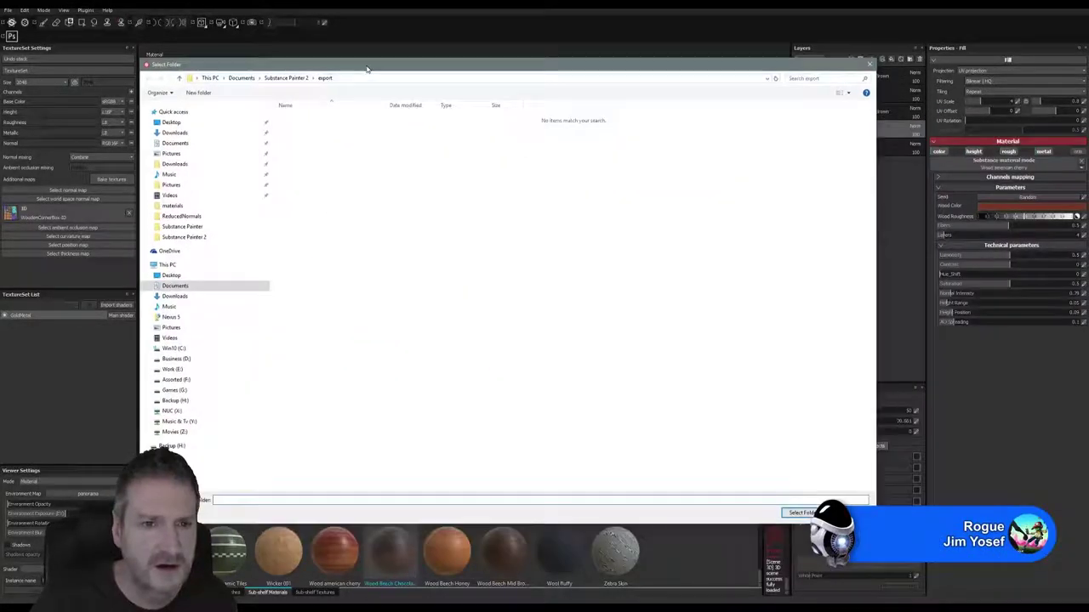
click(174, 371)
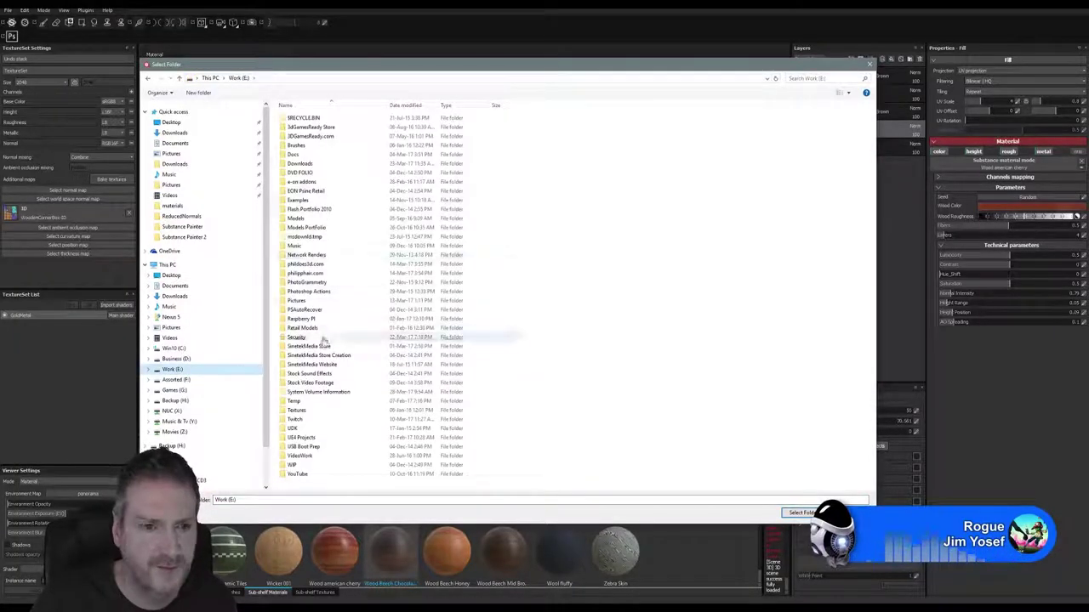
double_click(302, 437)
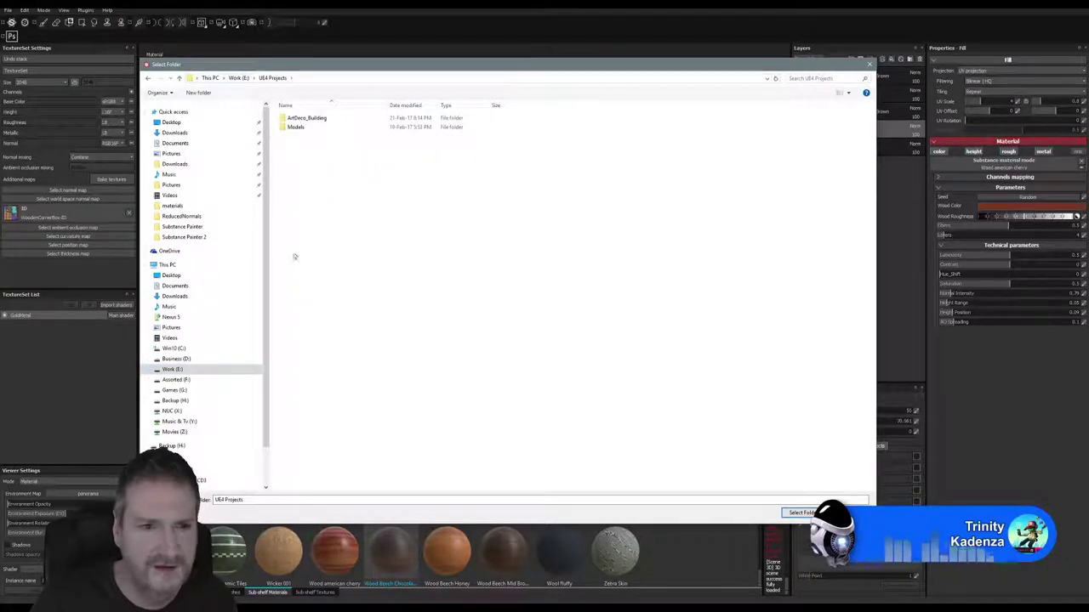
double_click(295, 126)
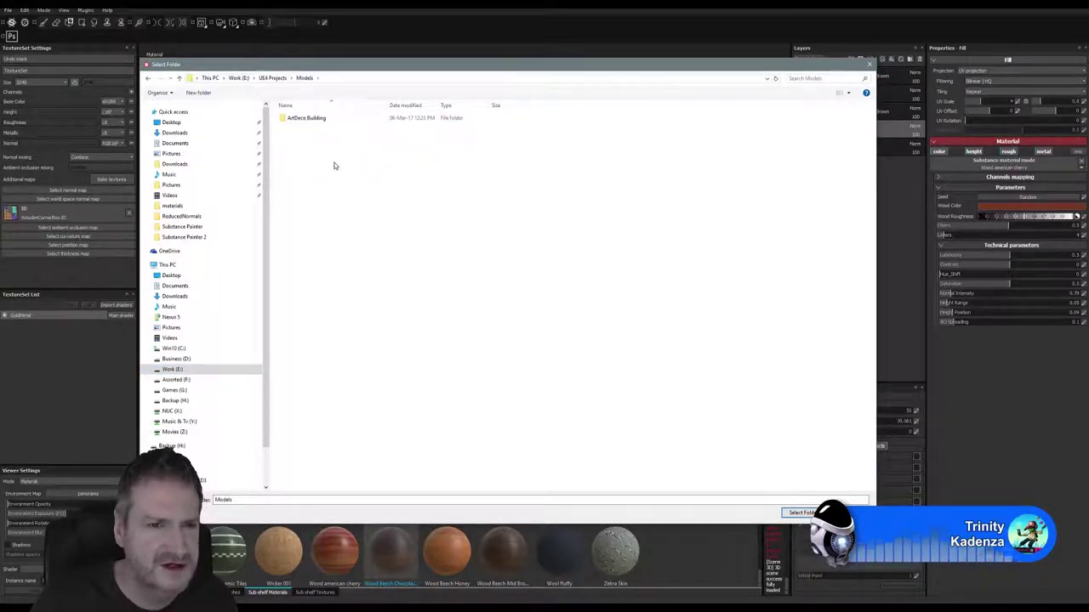
double_click(313, 119)
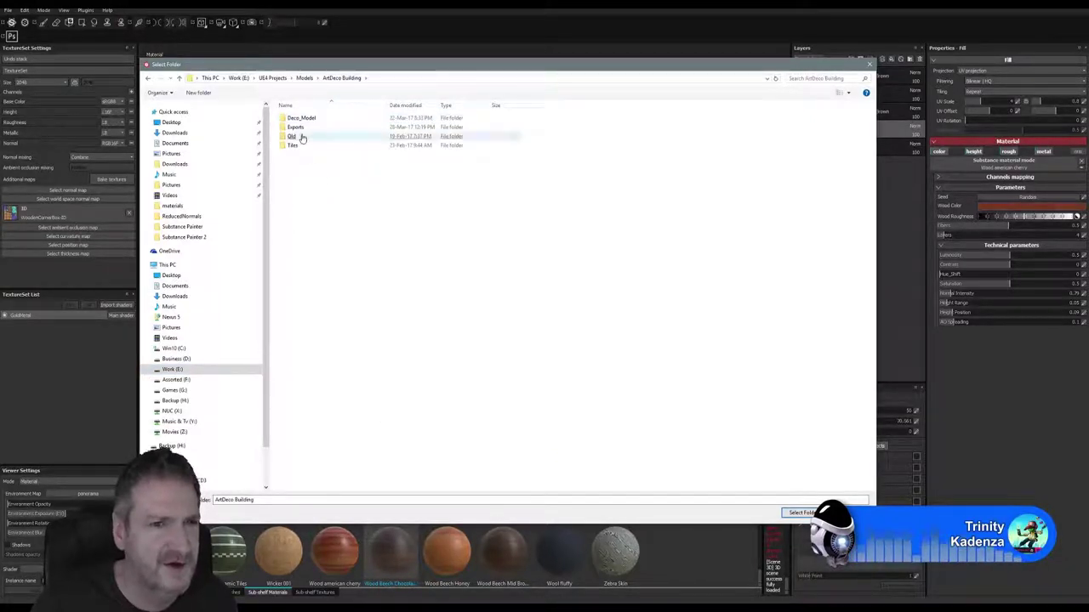
double_click(297, 128)
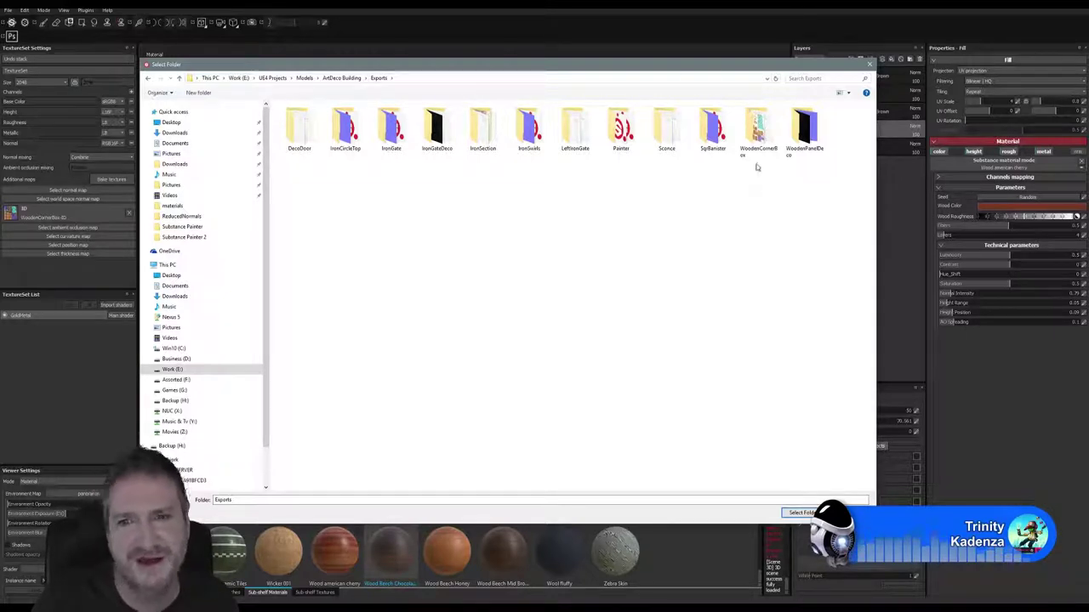
double_click(756, 132)
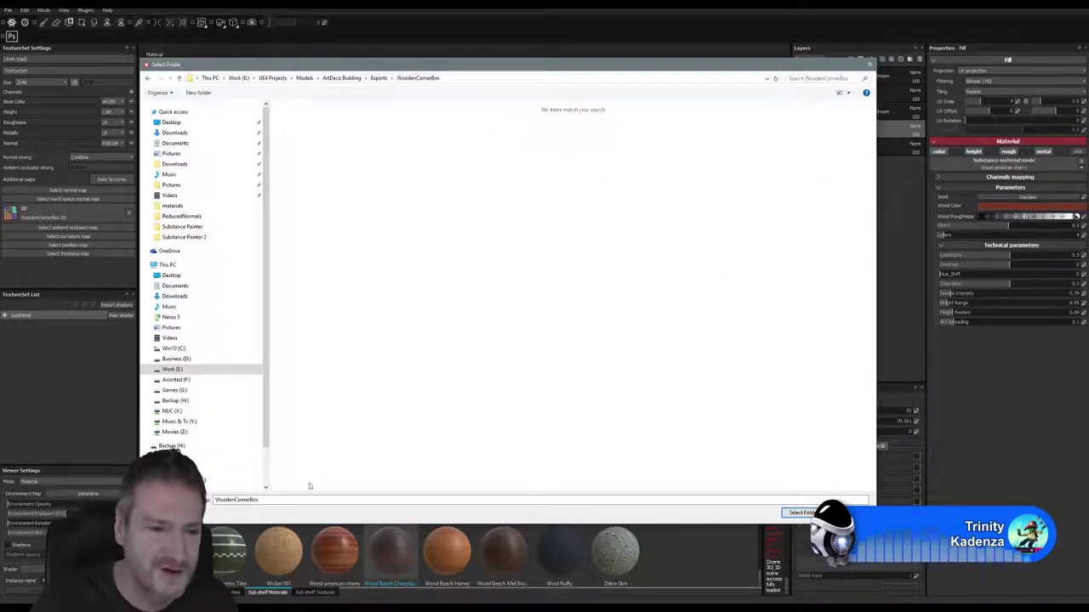
click(263, 500)
click(801, 512)
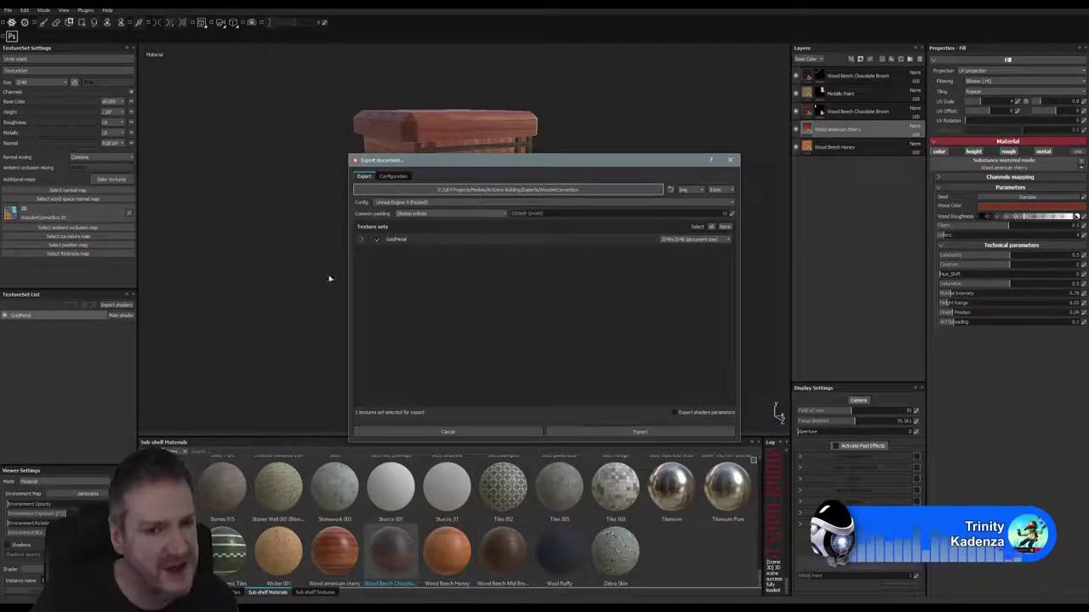
click(651, 435)
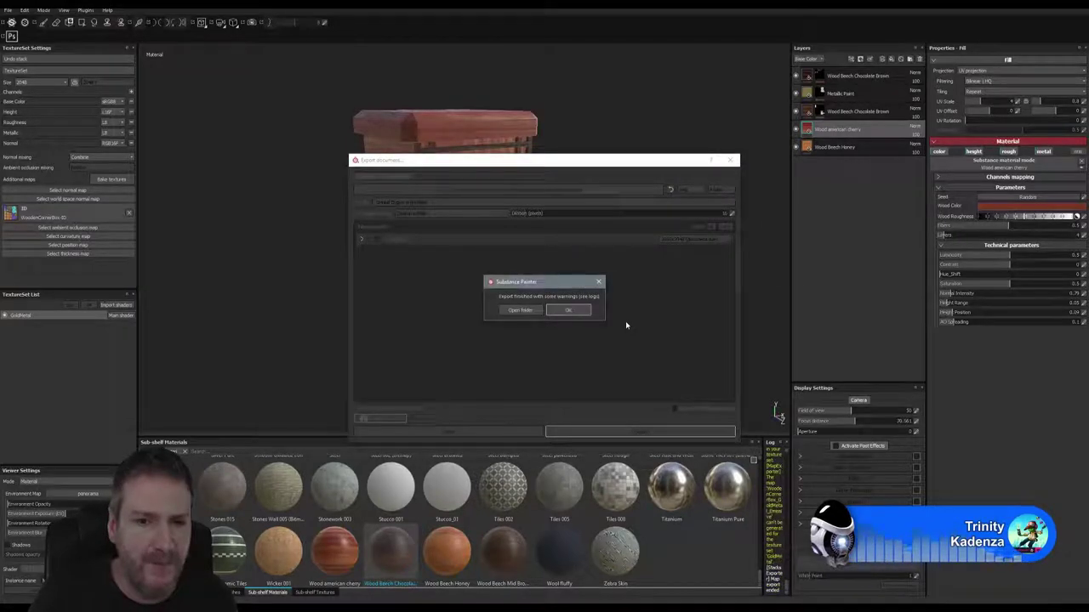
click(568, 310)
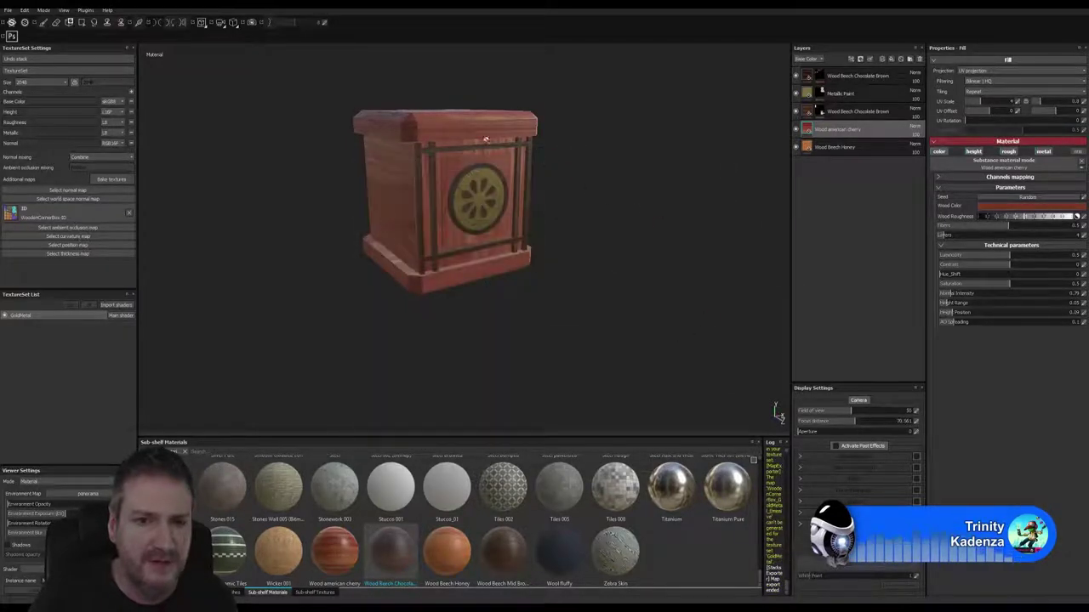
Save the project under the existing name WoodenCornerBox.spp in the WoodenCornerBox folder, overwriting the old file
click(9, 11)
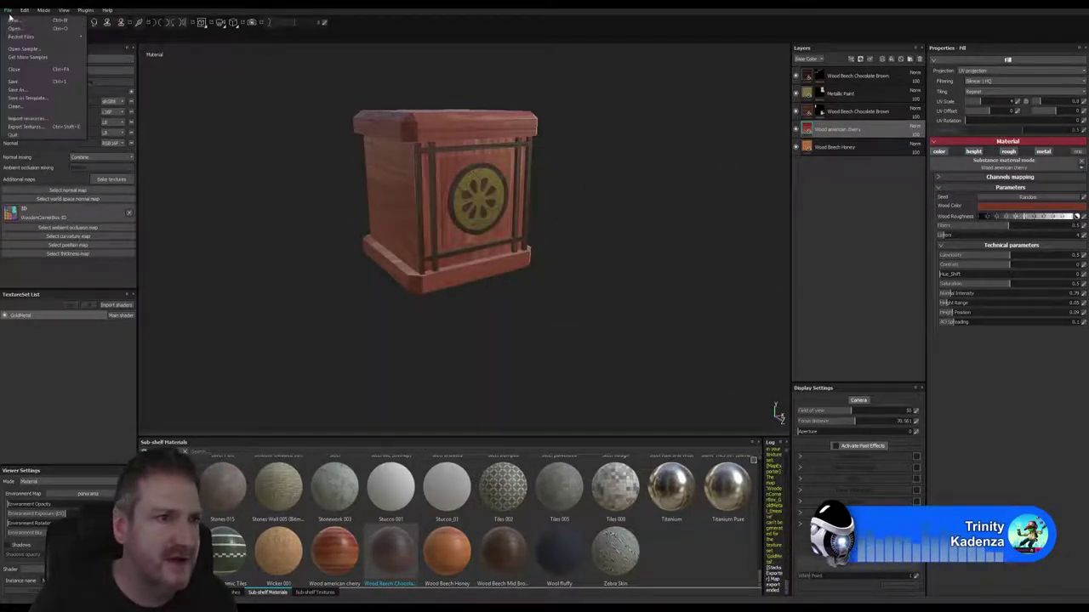
click(15, 88)
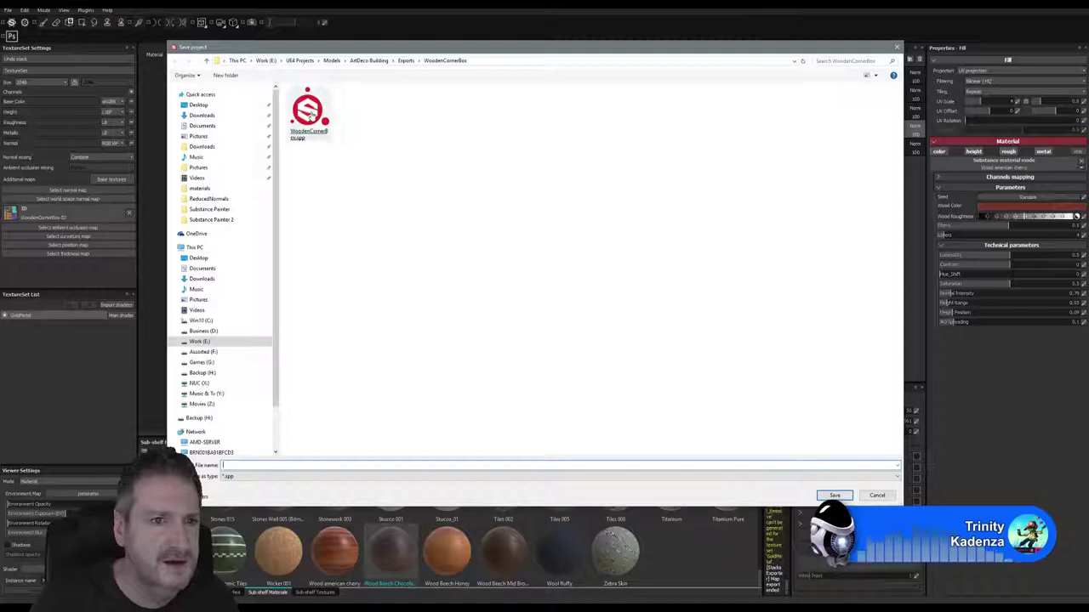
double_click(311, 116)
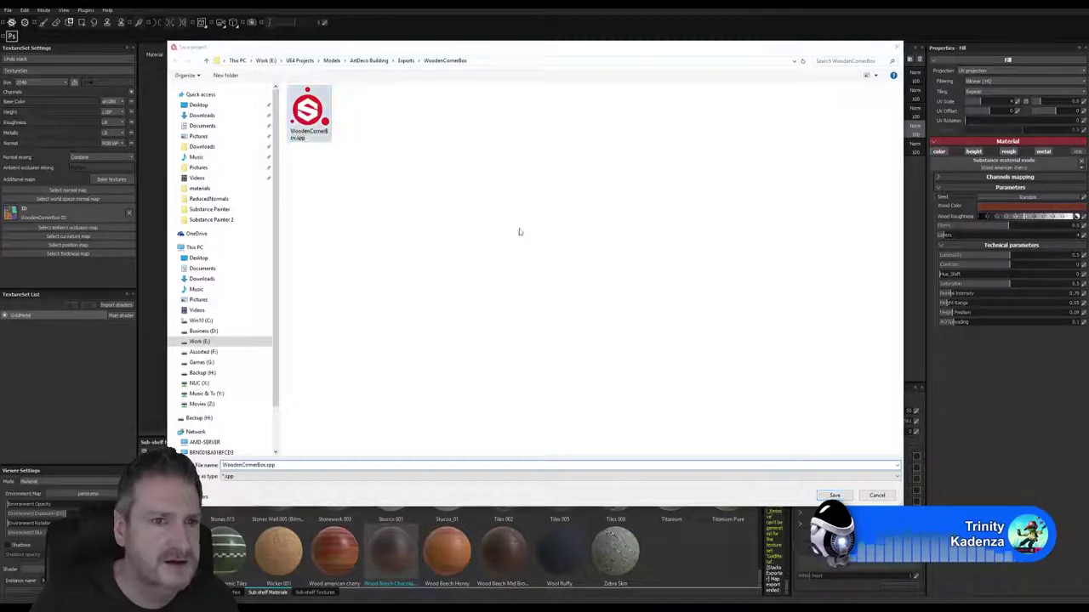
click(564, 303)
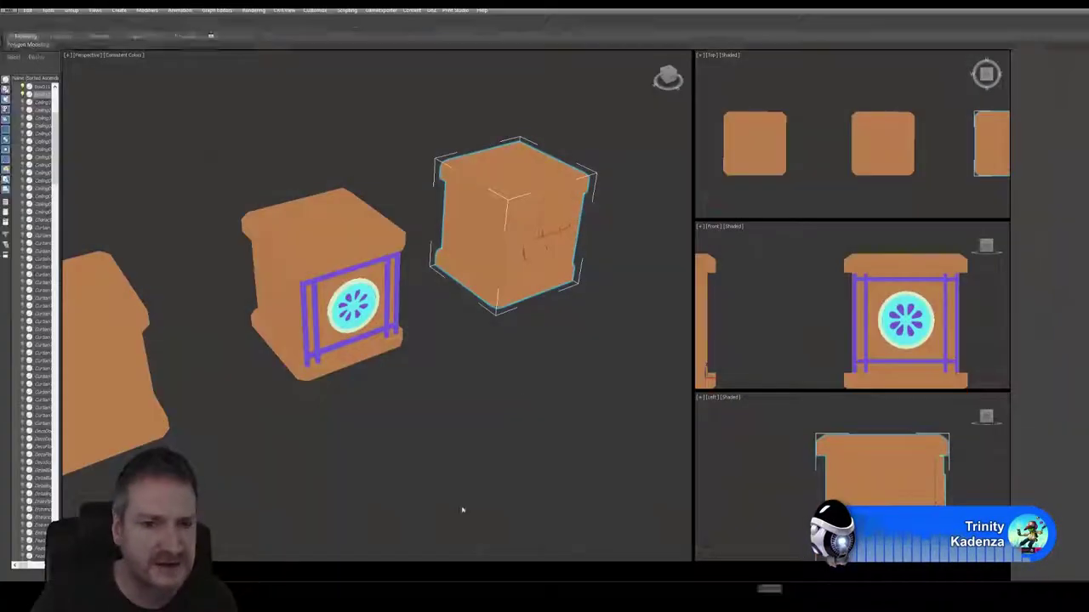
Switch to 3ds Max and add a Standard material in the Slate Material Editor, in the free space below the existing material nodes
middle_drag(463, 385, 304, 392)
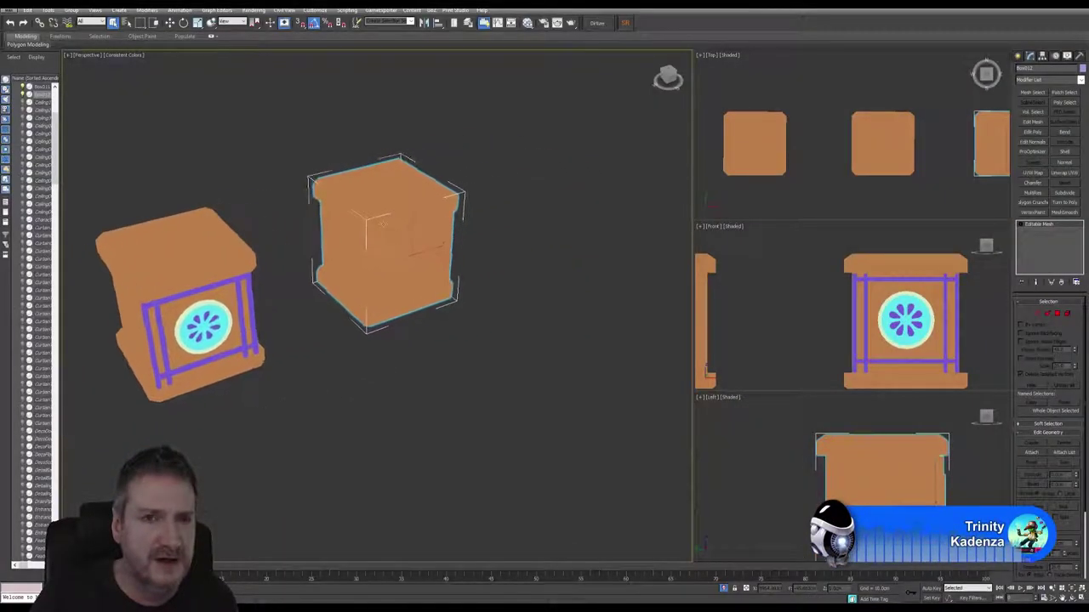
click(527, 22)
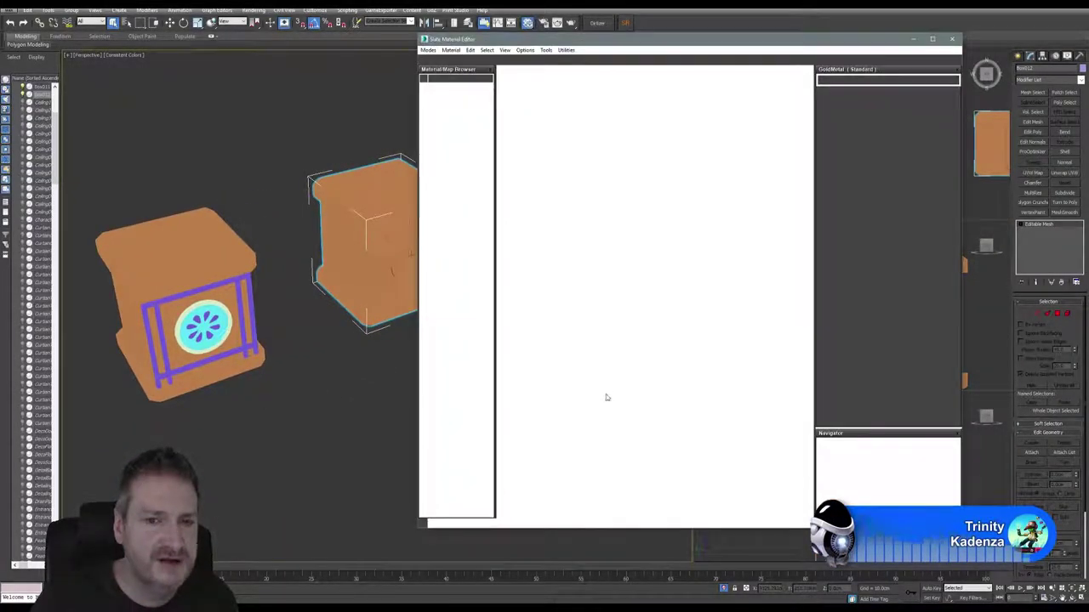
mouse_move(574, 396)
middle_down()
mouse_move(752, 231)
mouse_move(675, 173)
middle_up()
drag(451, 222, 647, 327)
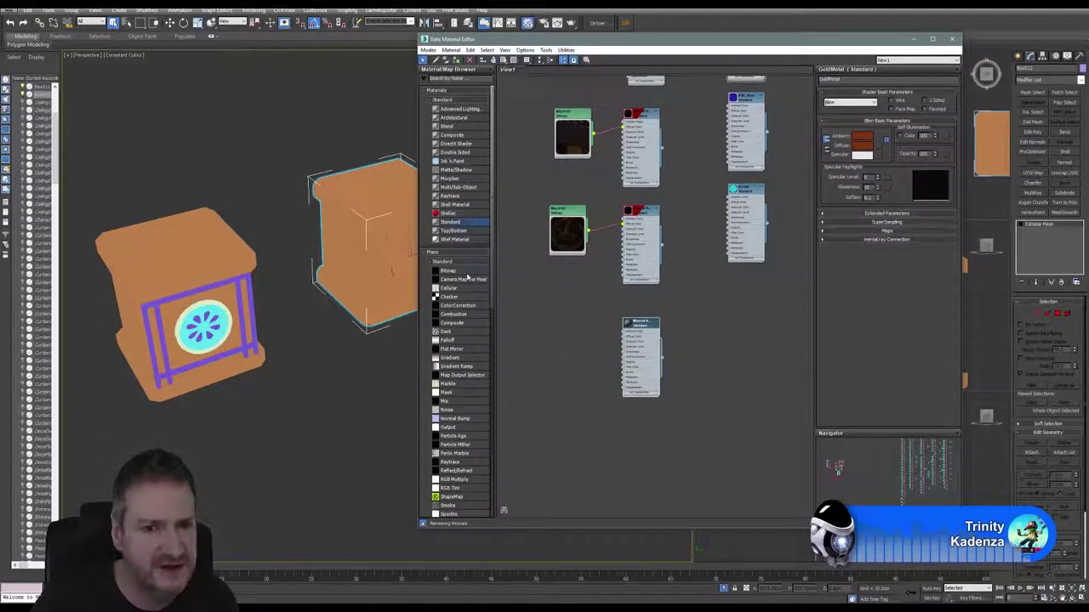
Add a Bitmap map that loads WoodenCornerBox_GoldMetal_BaseColor.png and connect it to the Diffuse Color of the new Standard material
drag(579, 340, 585, 351)
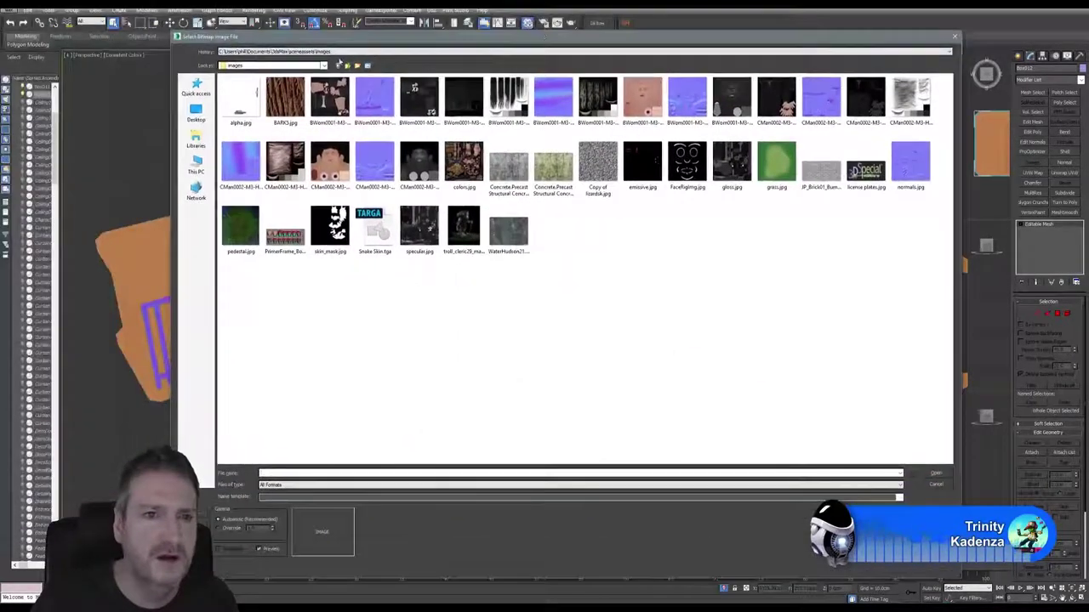
click(331, 51)
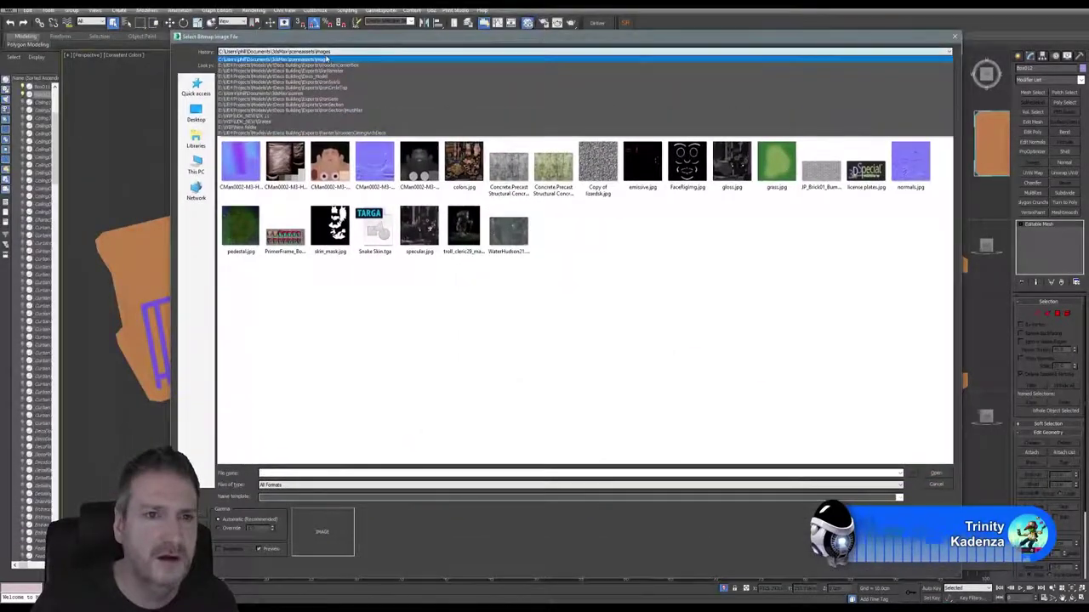
click(336, 66)
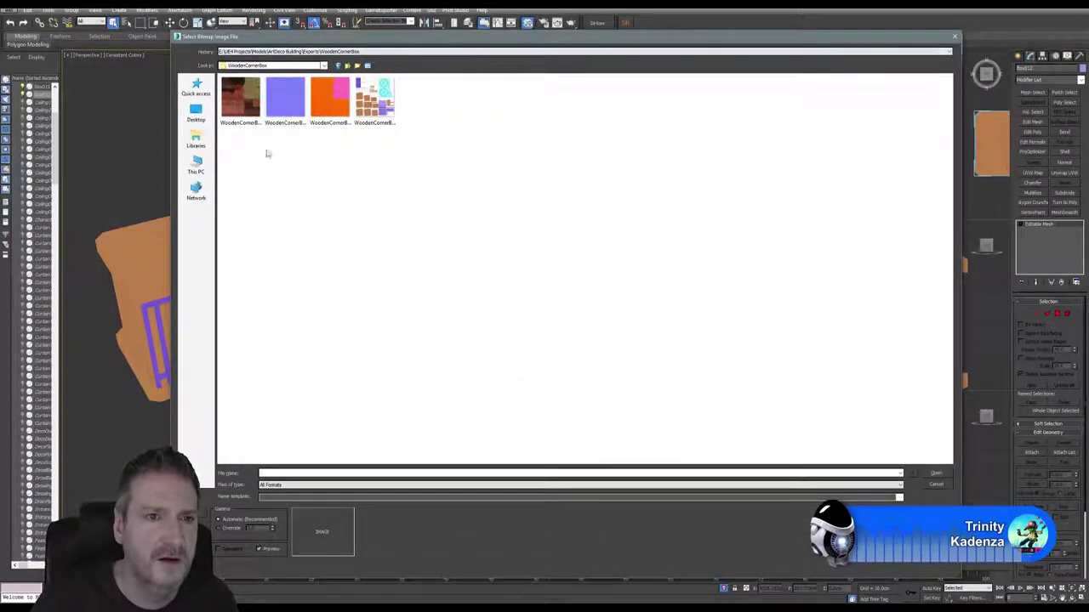
click(242, 101)
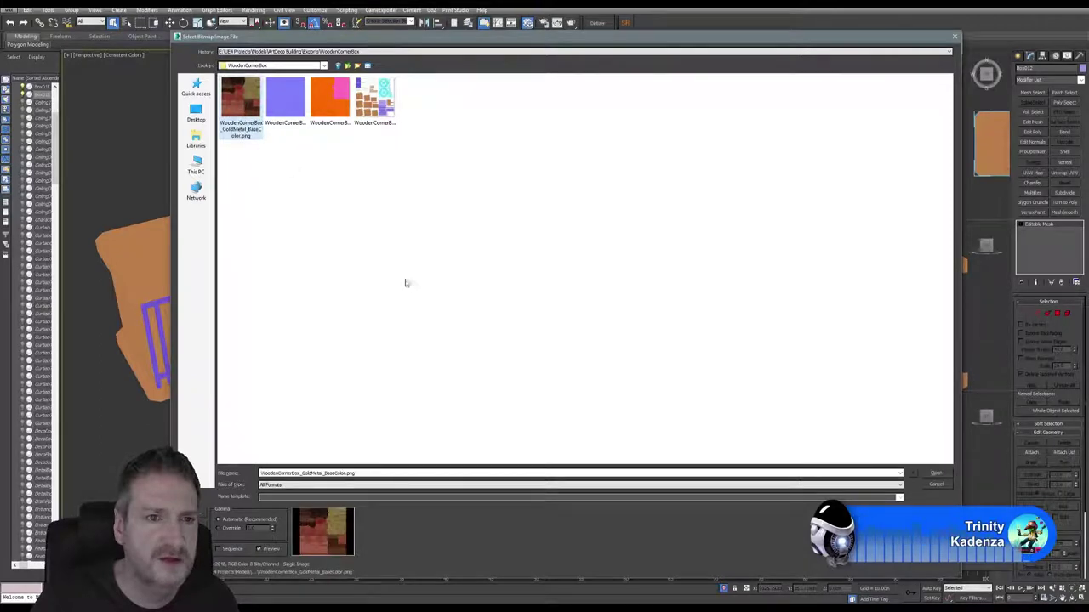
key(Return)
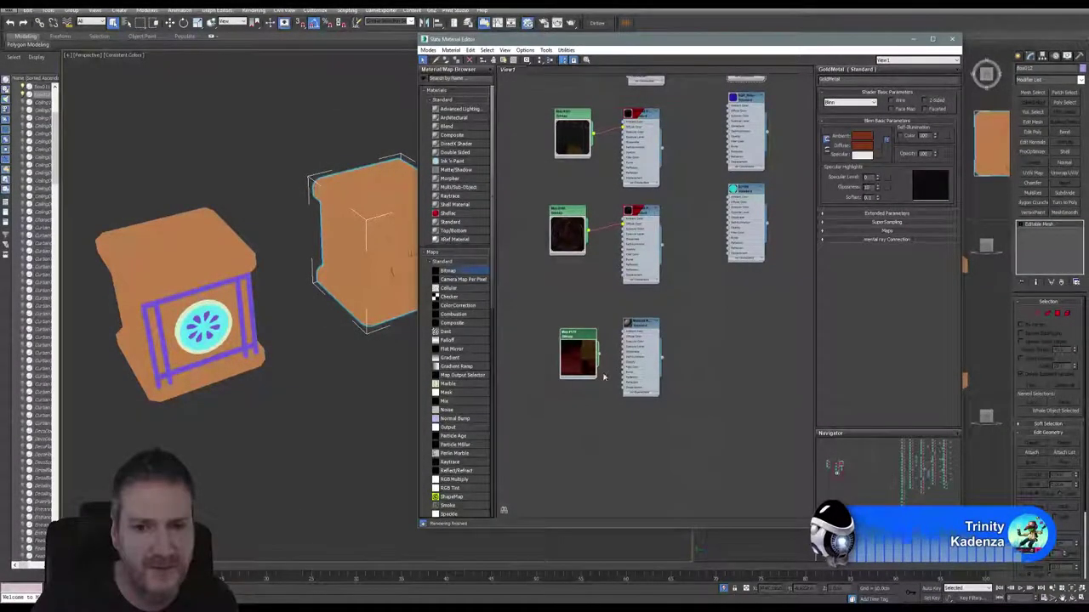
scroll(636, 347, up, 2)
scroll(636, 347, up, 1)
drag(580, 351, 620, 322)
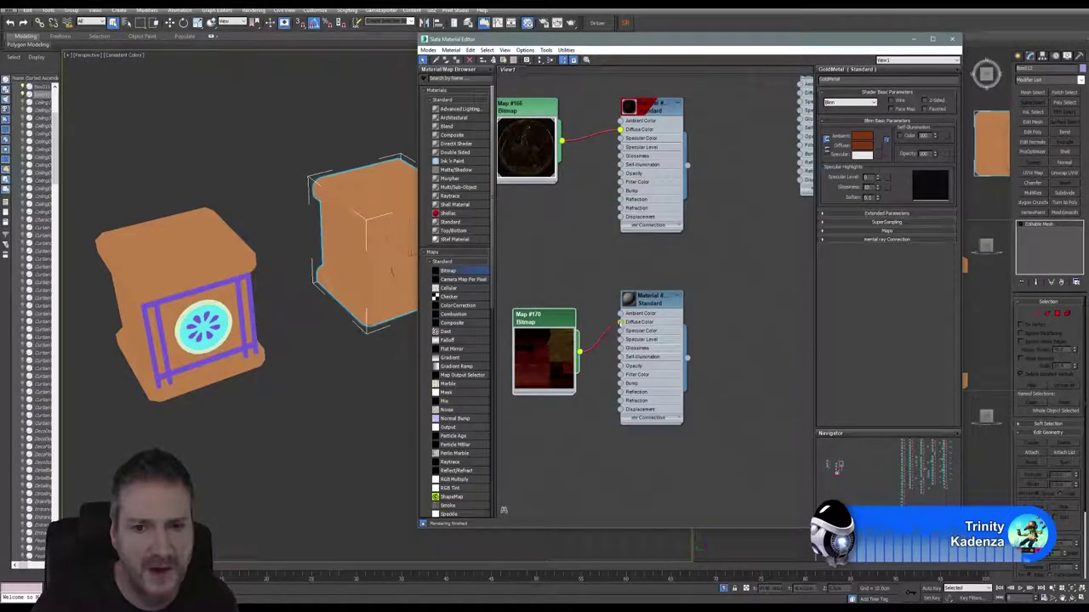
Show the new Standard material in the viewport as shaded material and switch its display to realistic material
right_click(626, 298)
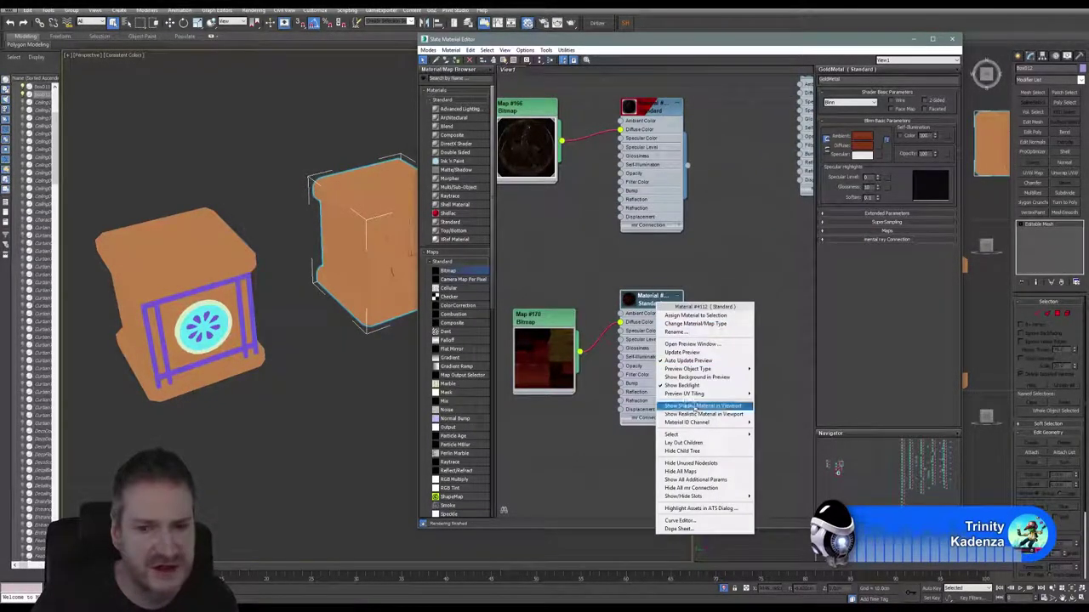
click(680, 406)
right_click(663, 303)
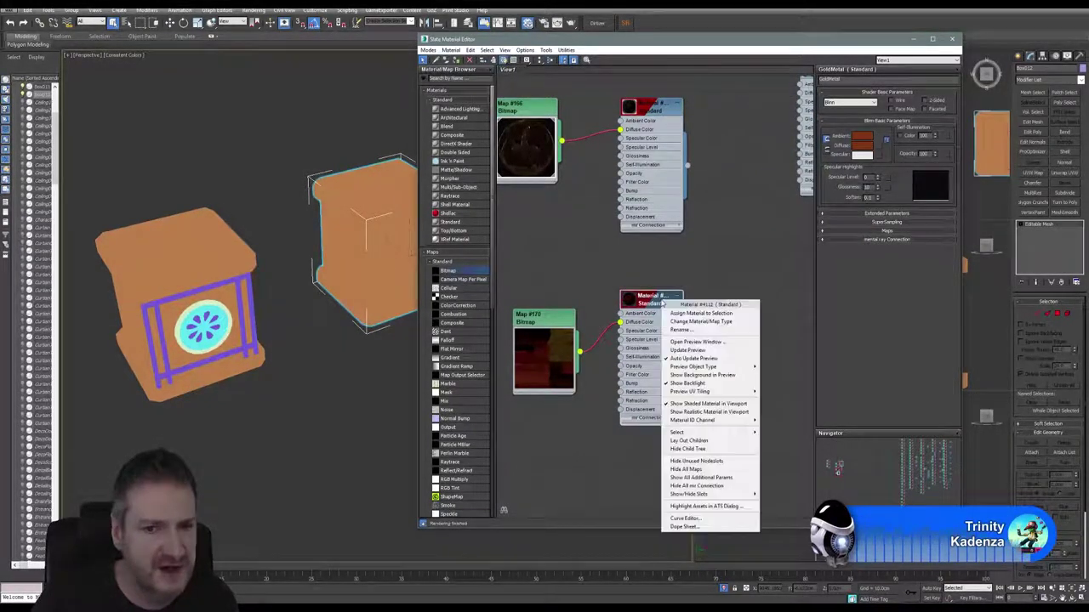
click(708, 412)
middle_drag(316, 349, 194, 374)
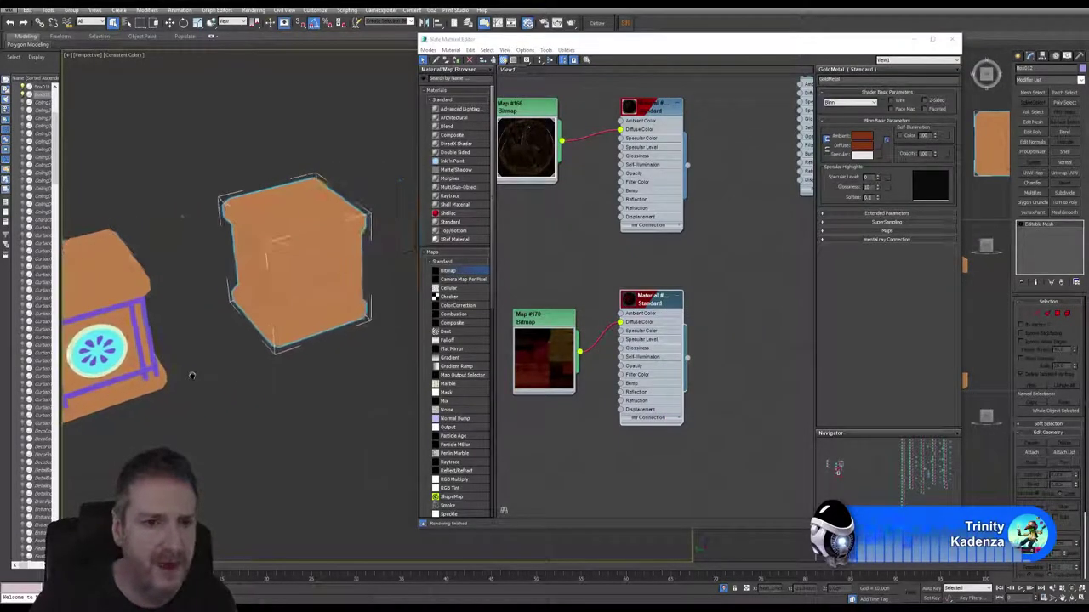
Assign the new Standard material to the selected corner box and close the Slate Material Editor
right_click(643, 298)
click(674, 312)
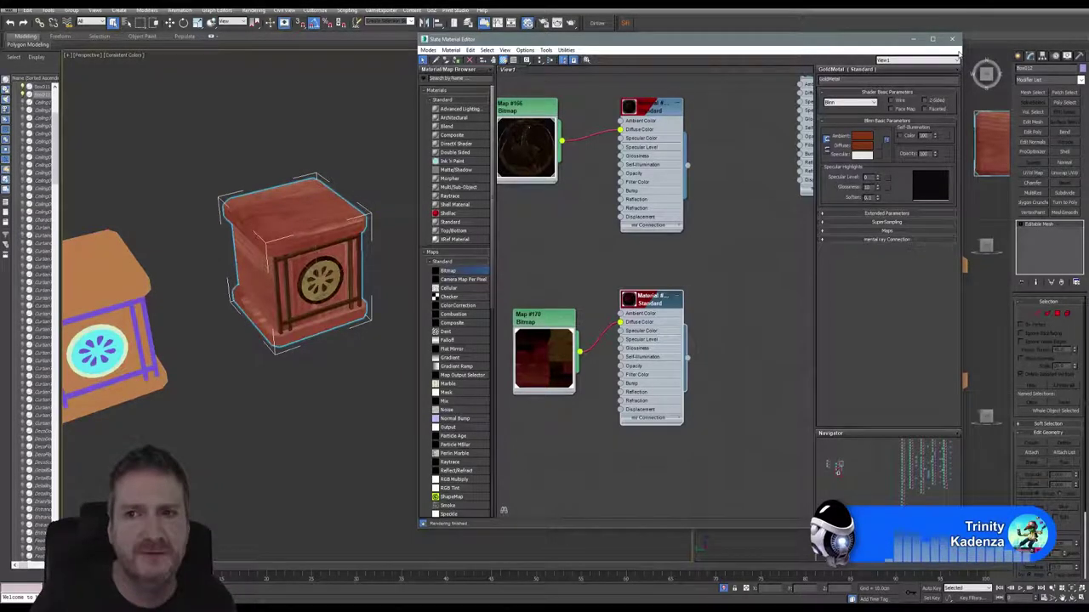
click(953, 40)
alt+middle_drag(330, 359, 456, 383)
scroll(456, 383, down, 2)
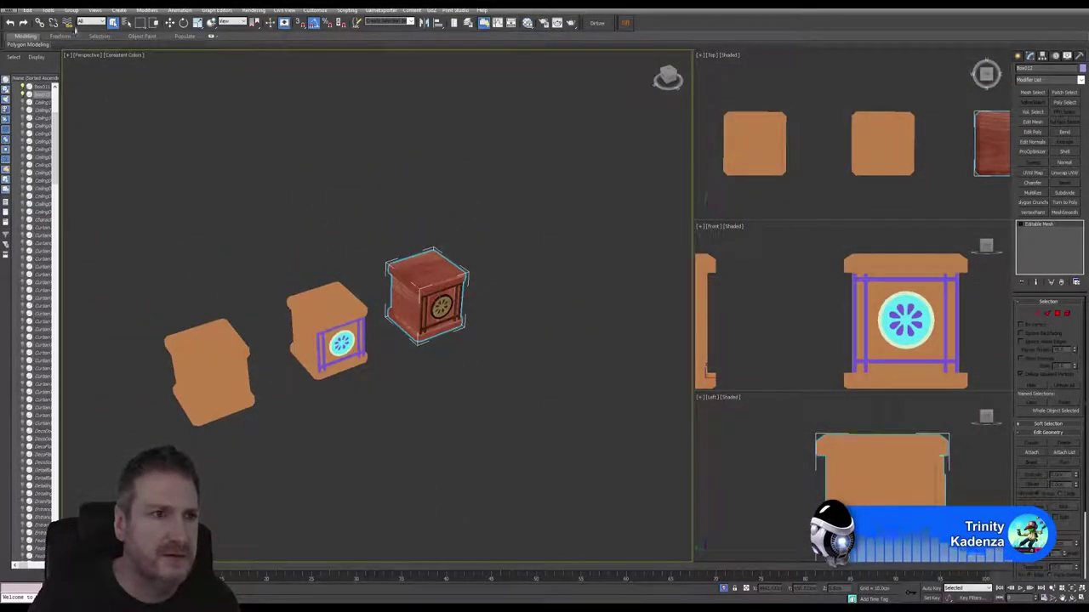
Rename the untextured box without inlays WoodenCornerBoxOld and the textured box WoodenCornerBox
click(226, 357)
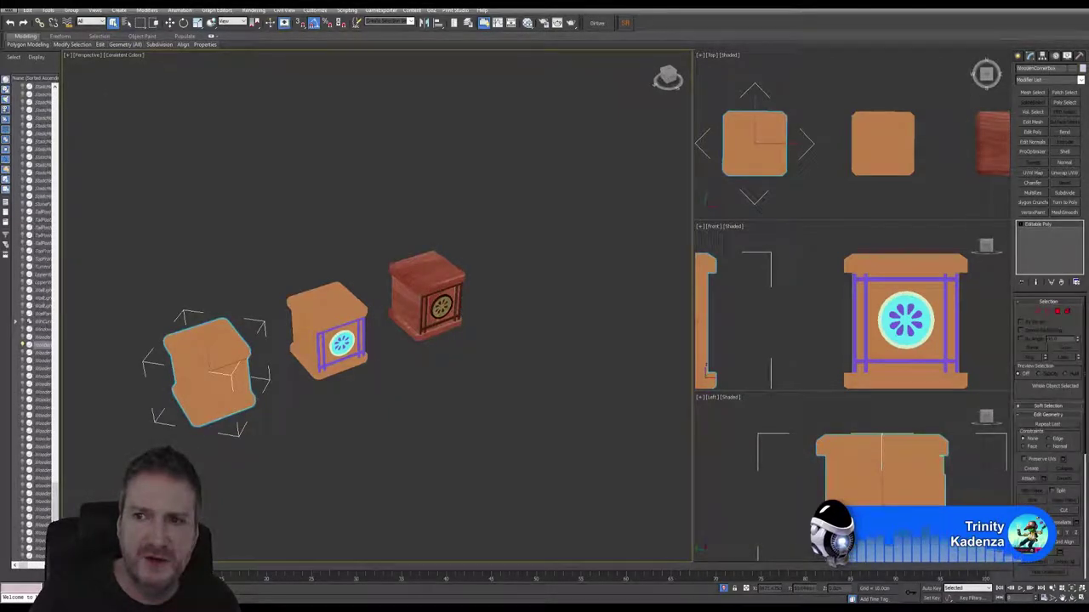
key(n)
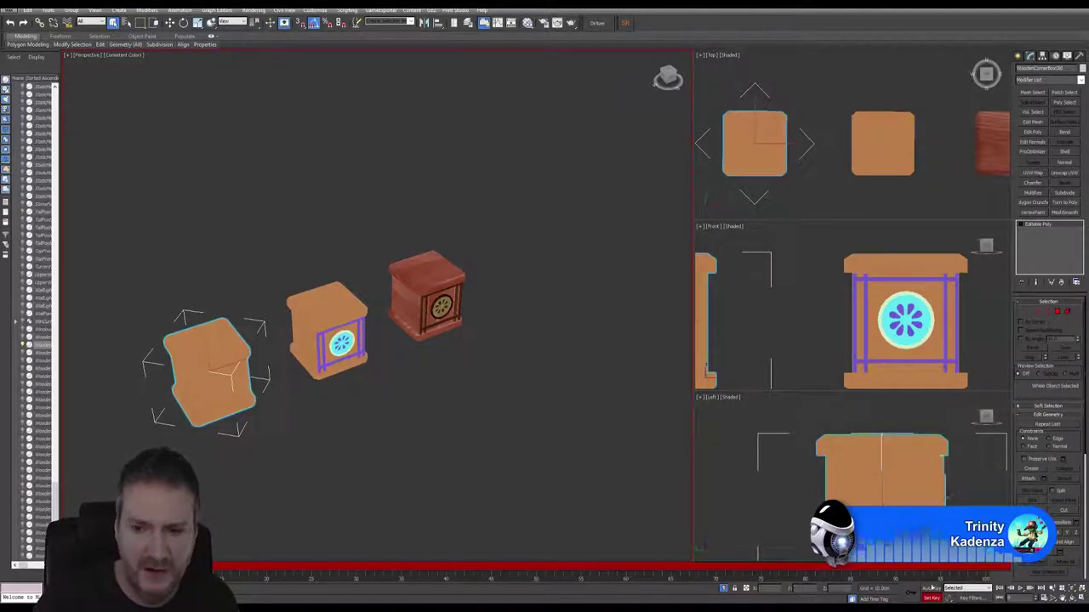
key(n)
click(456, 304)
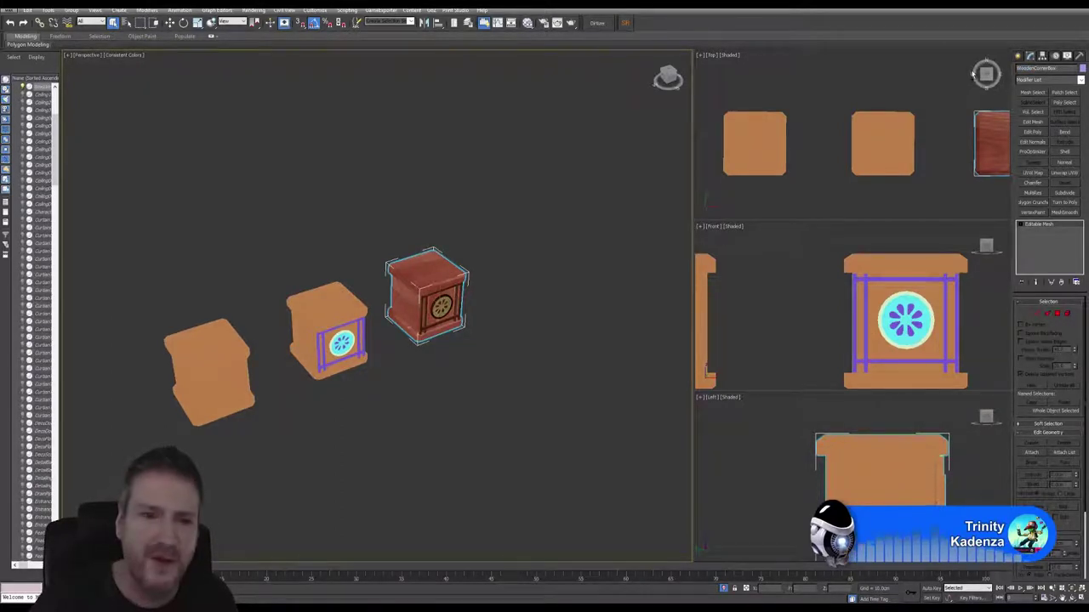
click(471, 301)
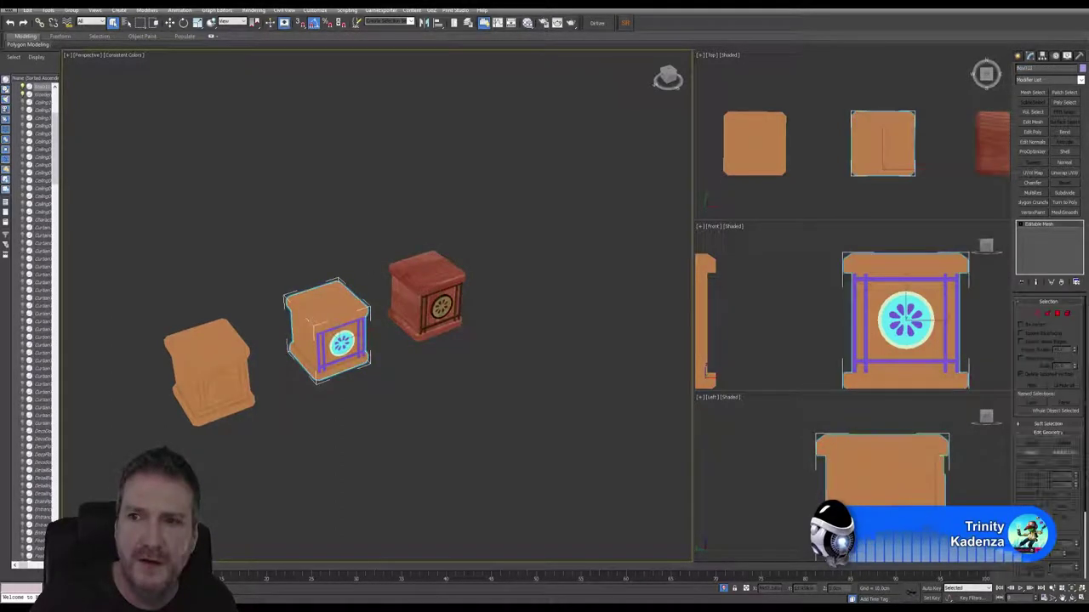
click(457, 302)
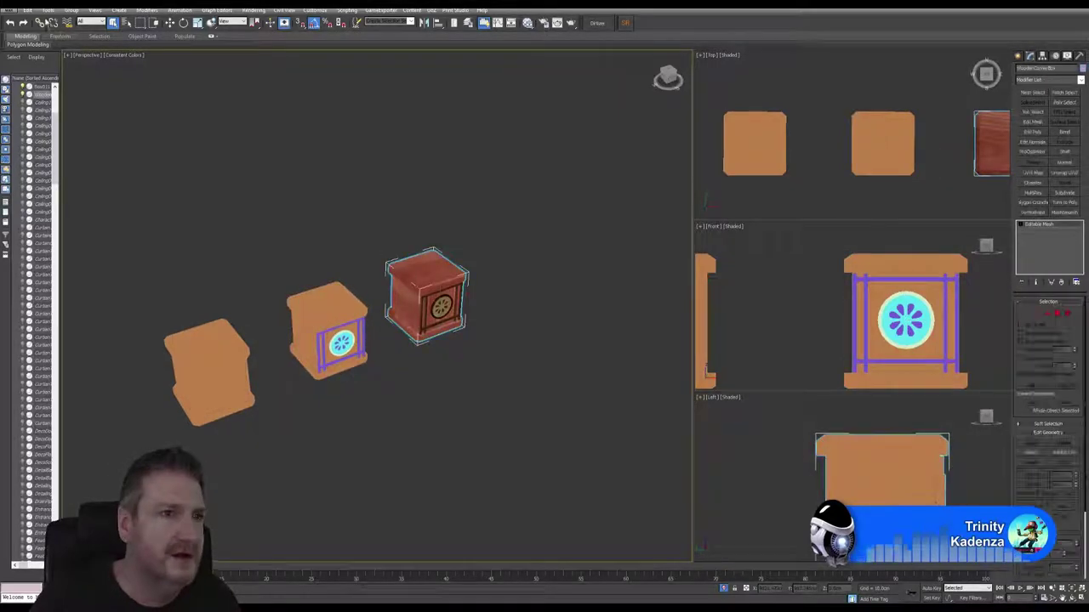
End the isolation to show the whole scene and isolate the textured box together with the old railing corner boxes
click(49, 10)
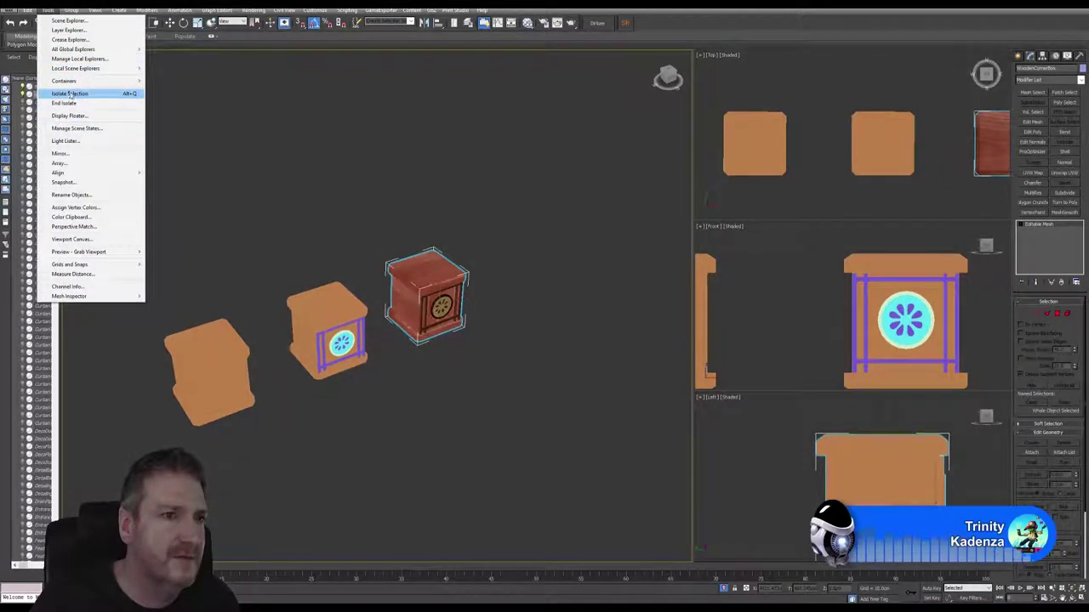
click(69, 103)
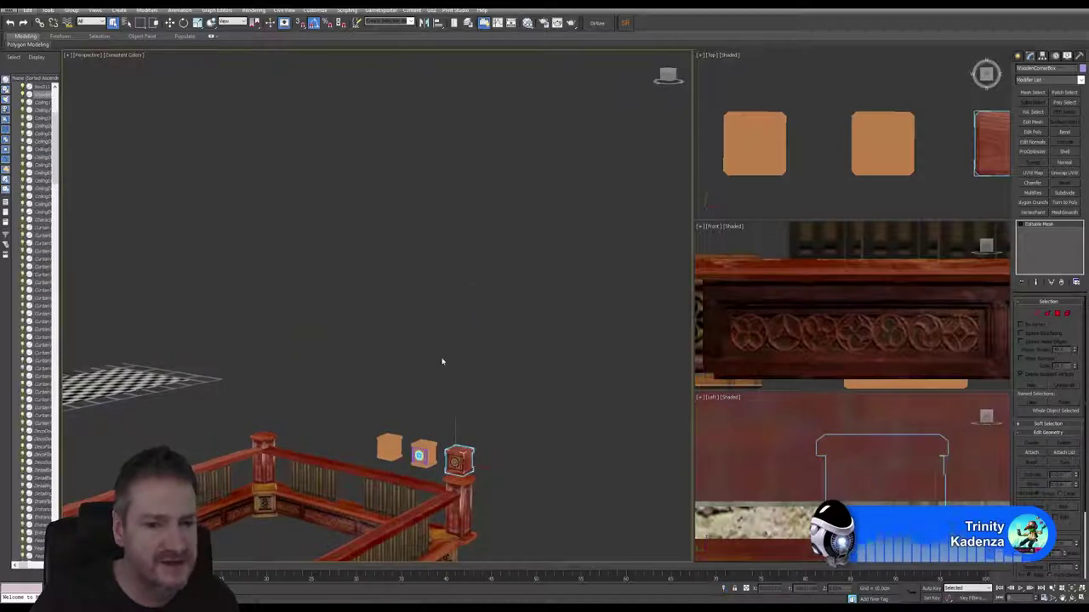
middle_drag(505, 459, 550, 486)
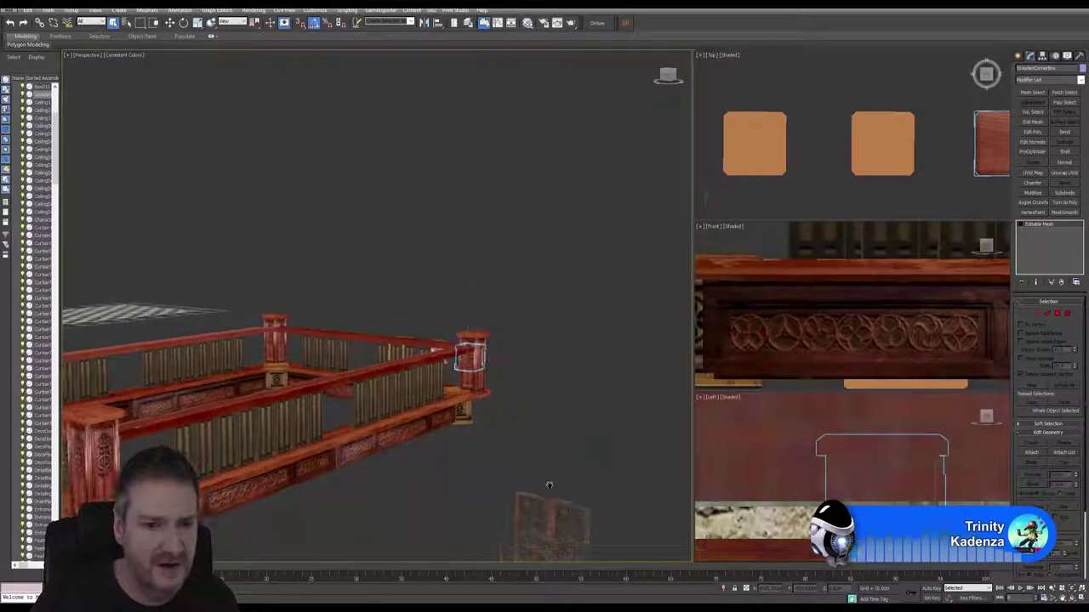
ctrl+click(466, 421)
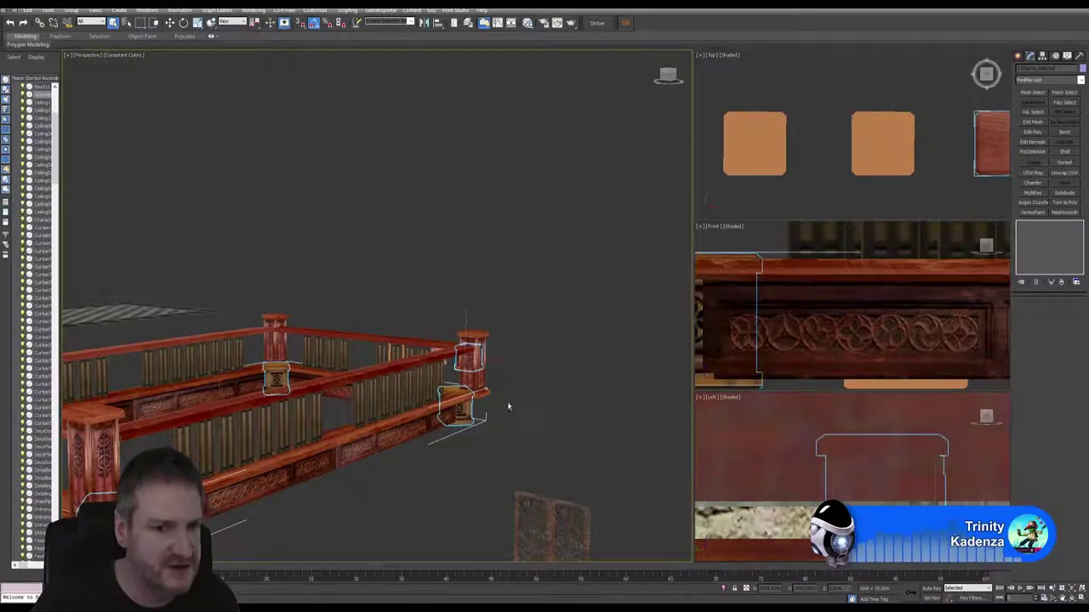
click(49, 10)
click(85, 94)
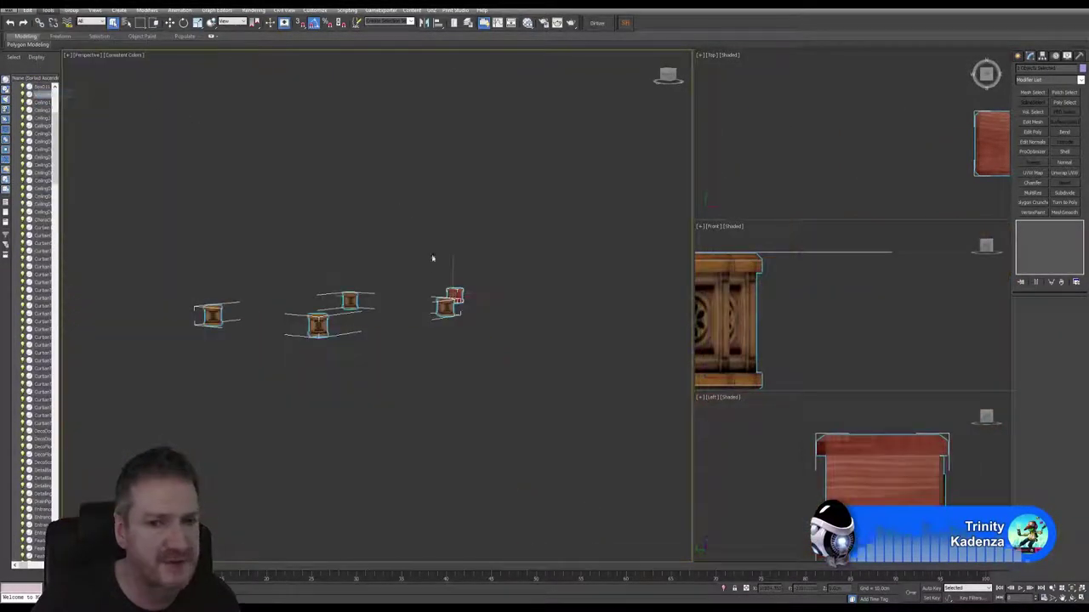
Move the textured box in the Top view beside the upper-left old corner box so that the two overlap
middle_drag(433, 258, 460, 311)
middle_drag(940, 118, 781, 121)
scroll(808, 151, down, 5)
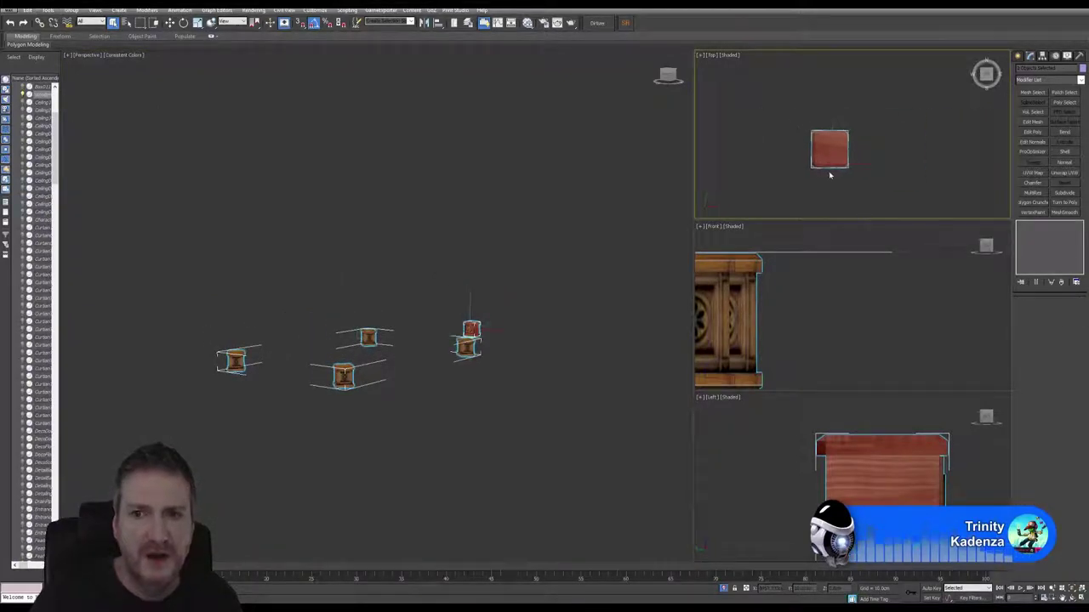
scroll(831, 179, down, 3)
middle_drag(836, 188, 884, 92)
click(876, 99)
drag(834, 82, 834, 82)
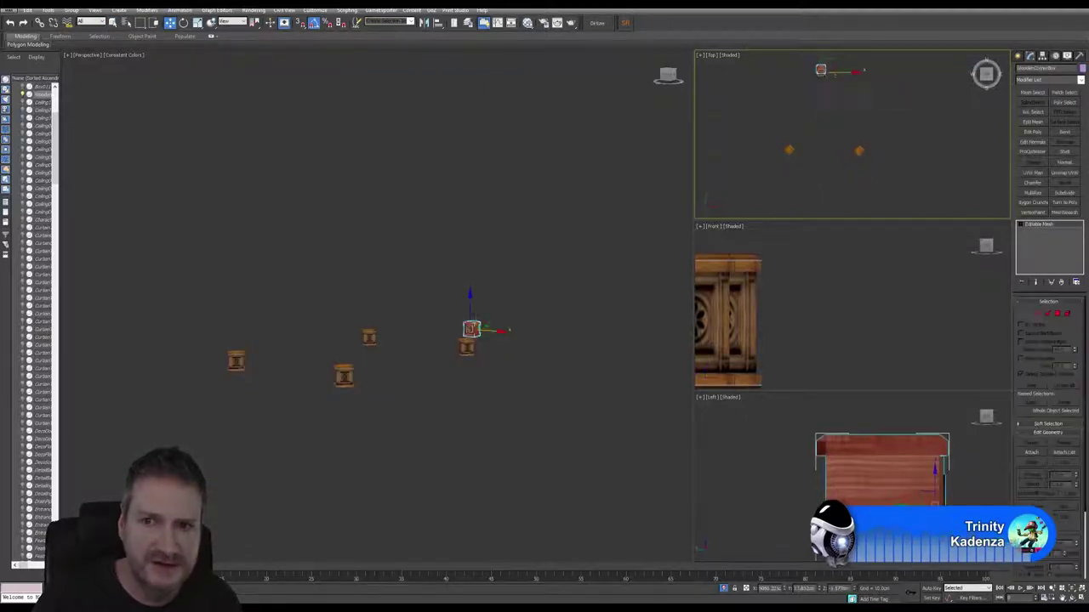
scroll(447, 357, up, 4)
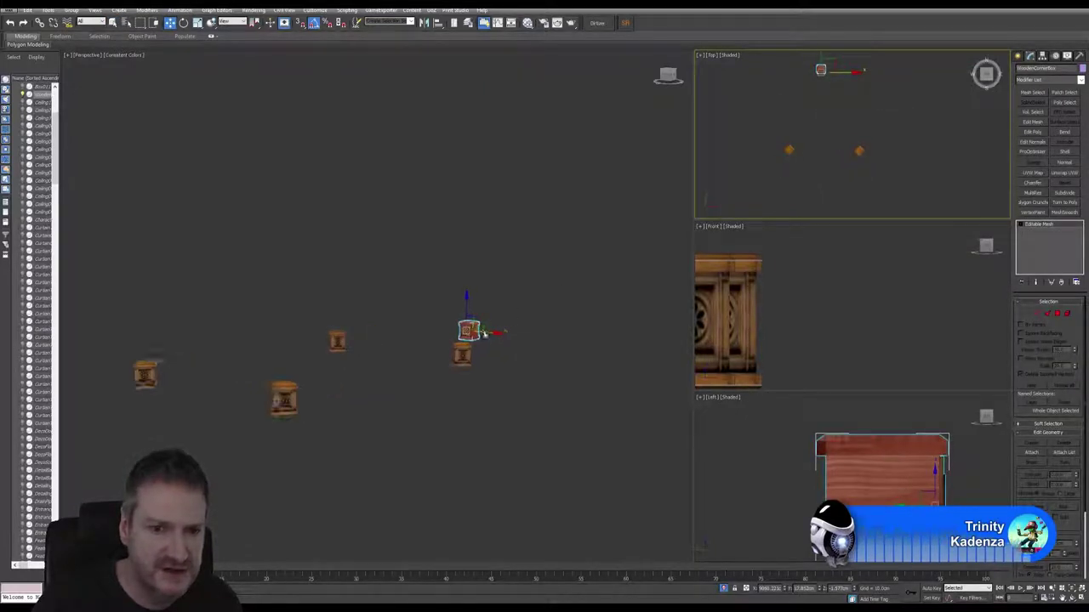
drag(823, 68, 798, 143)
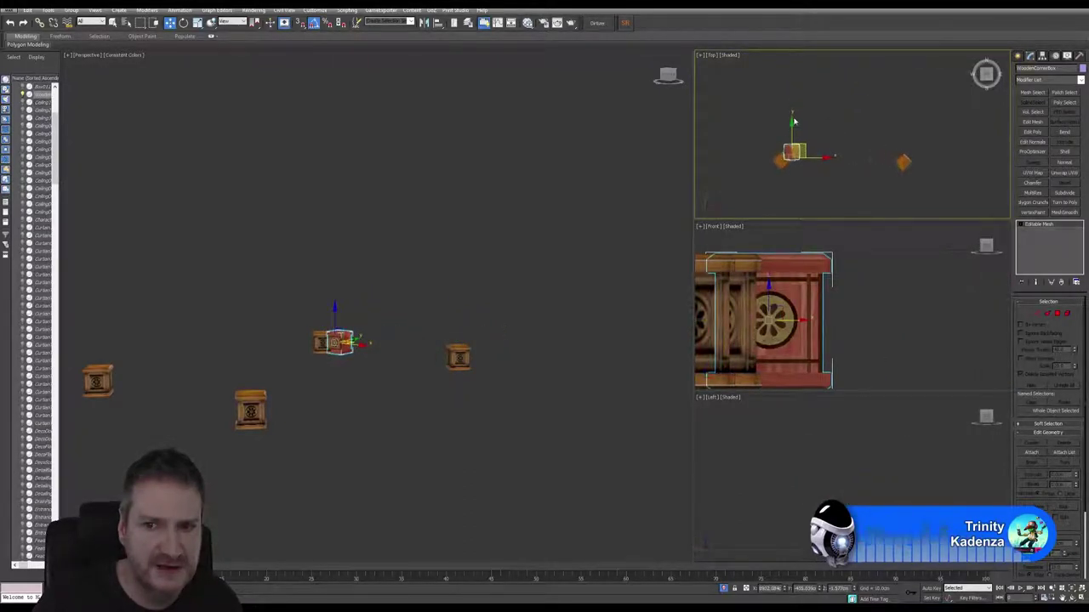
scroll(793, 136, up, 5)
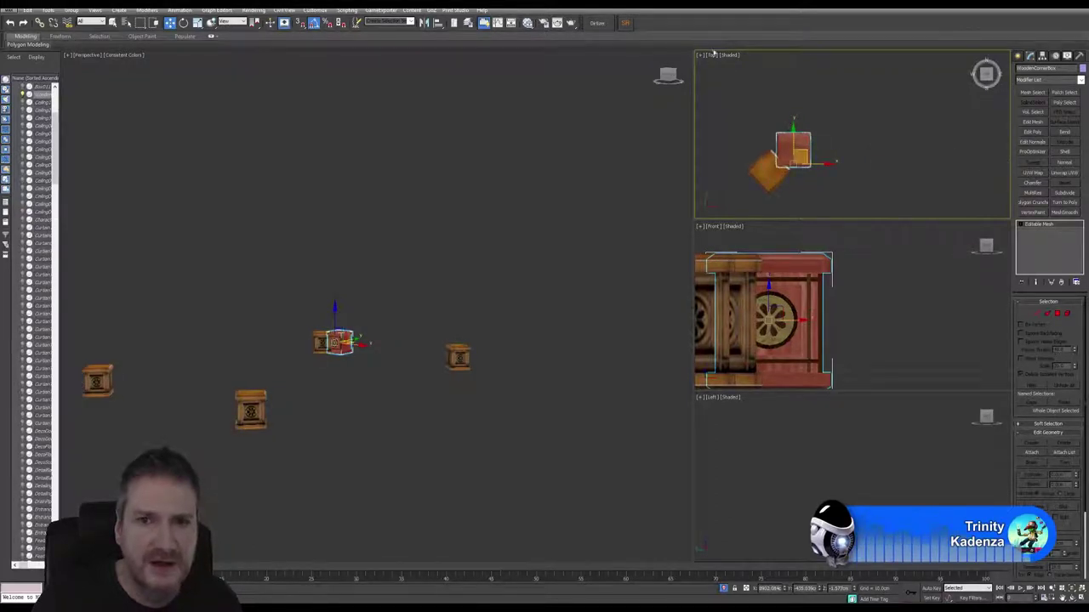
Rotate the textured box 45 degrees in the Top view to match the old corner box's diagonal orientation
click(183, 23)
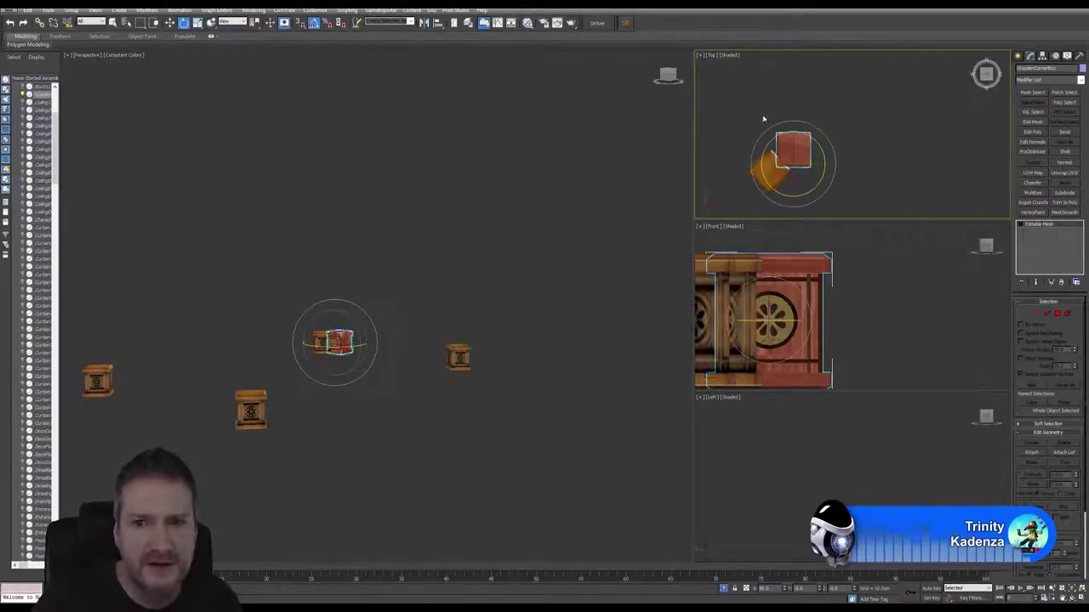
click(1080, 598)
middle_drag(523, 317, 570, 232)
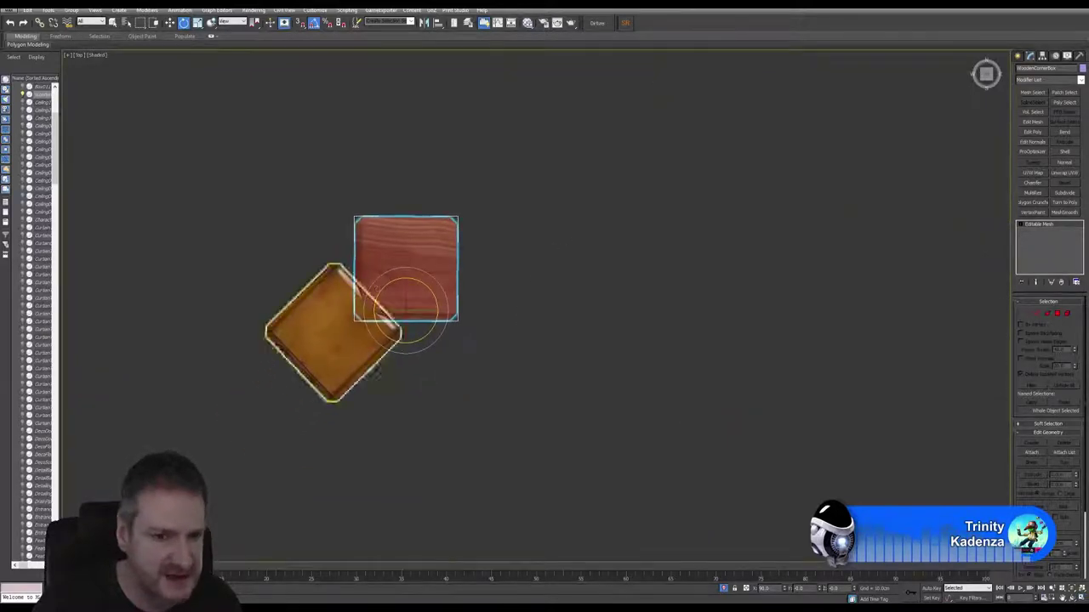
drag(383, 291, 373, 306)
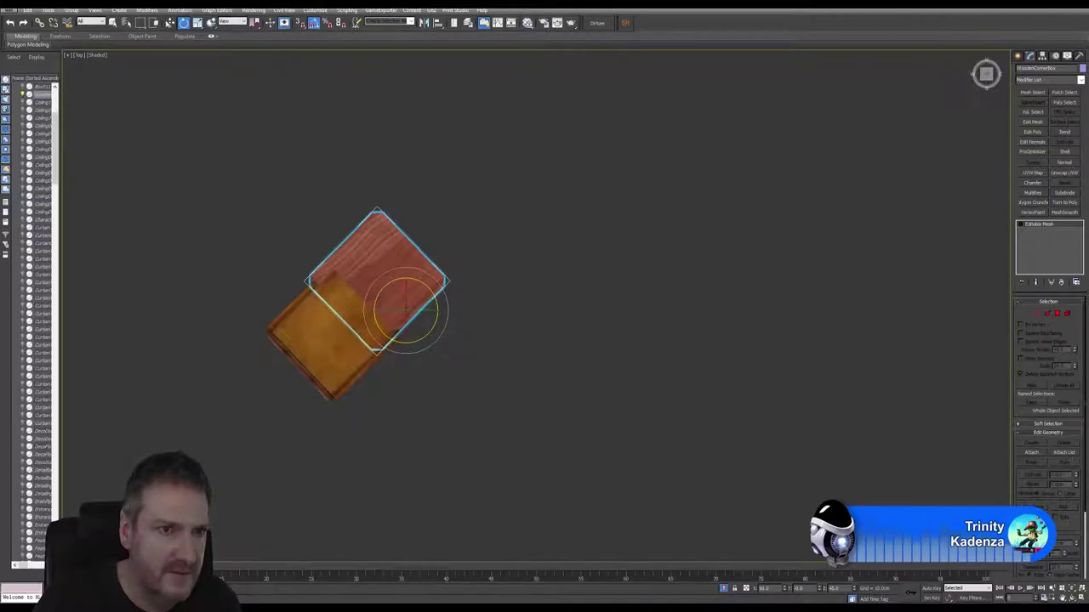
Move the rotated box exactly over the upper-left old corner box and check the fit in the Front view
key(w)
drag(410, 305, 372, 351)
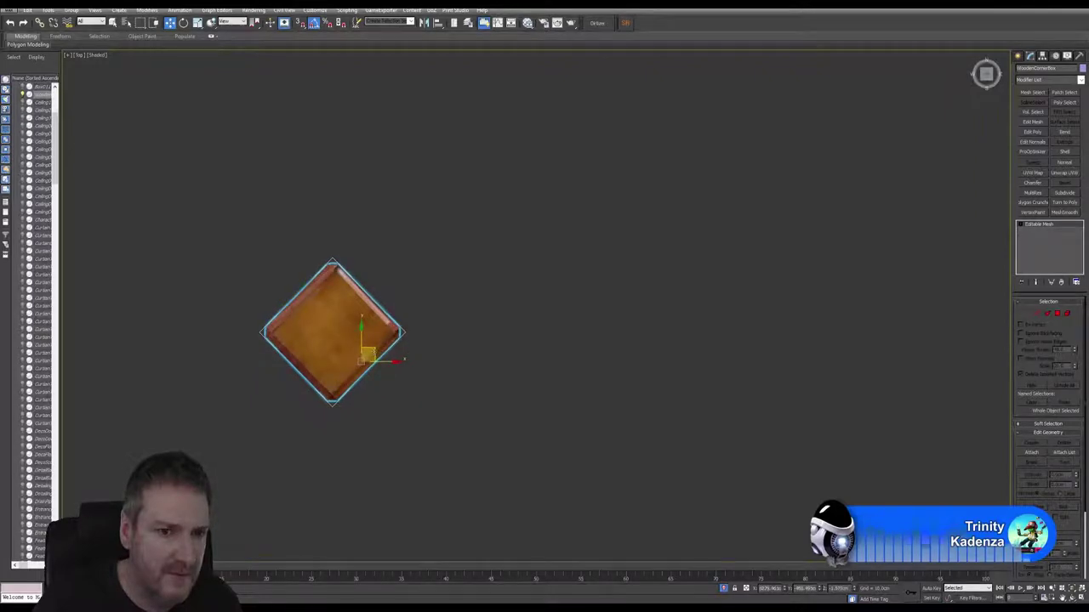
key(alt+w)
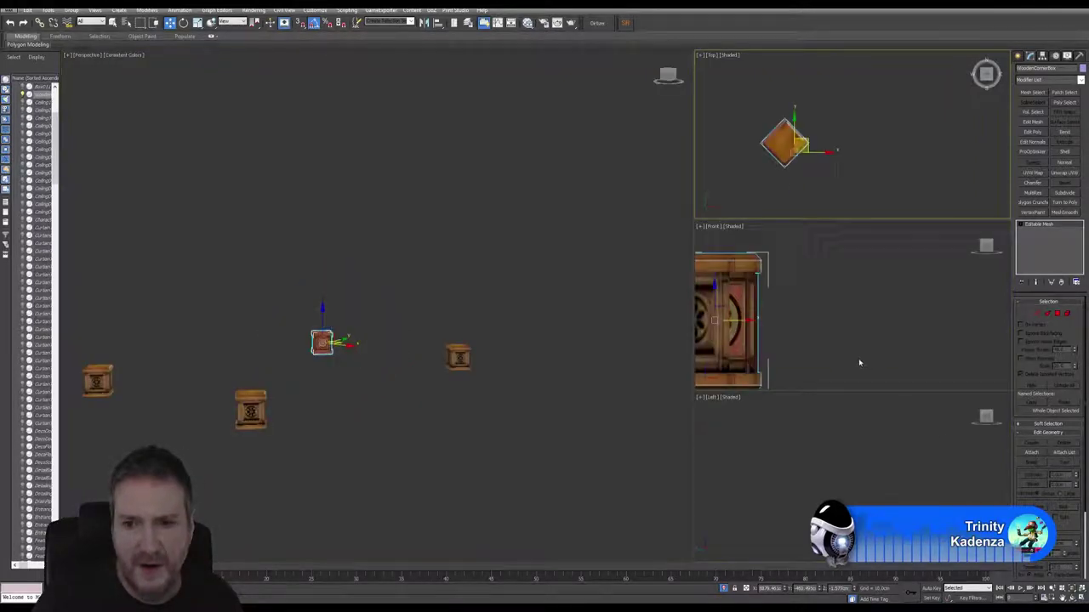
right_click(858, 358)
key(alt+w)
scroll(781, 469, down, 6)
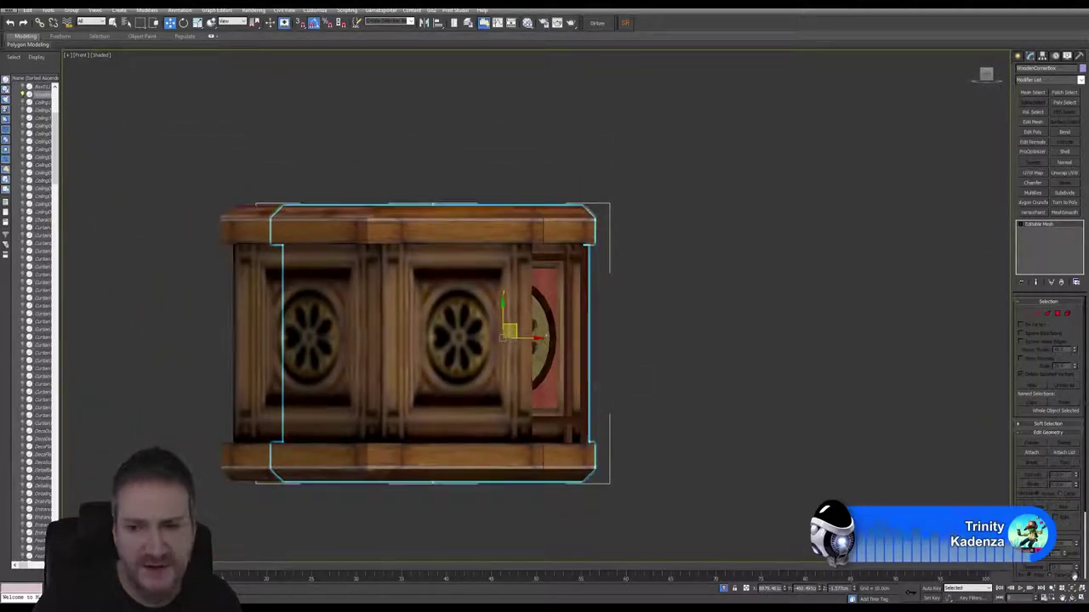
click(1081, 598)
middle_drag(840, 141, 808, 138)
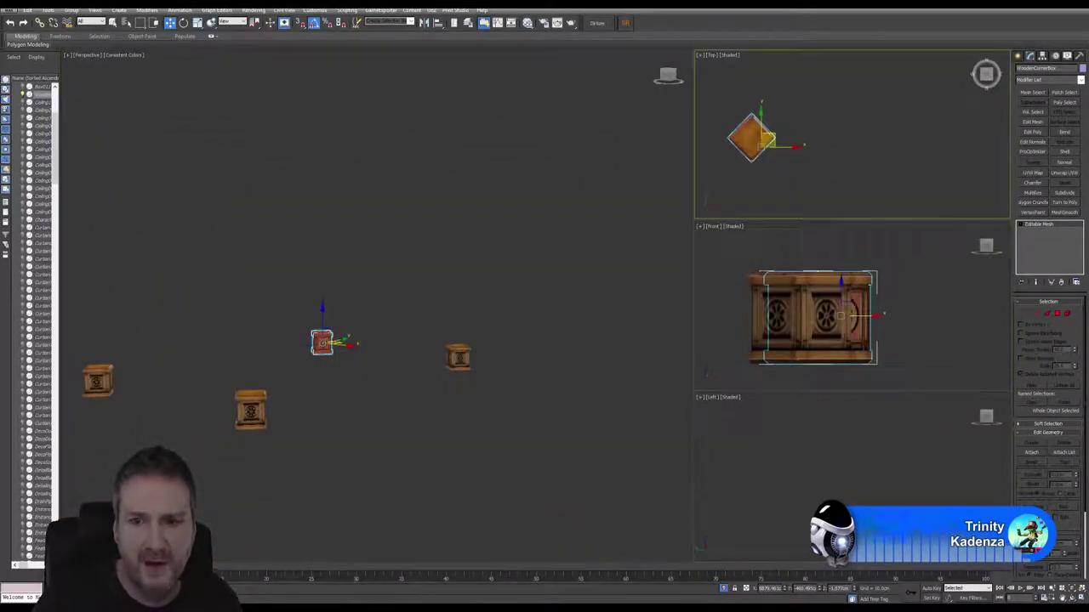
Clone the textured box along the X axis towards the upper-right old corner box
click(1081, 598)
middle_drag(454, 372, 367, 357)
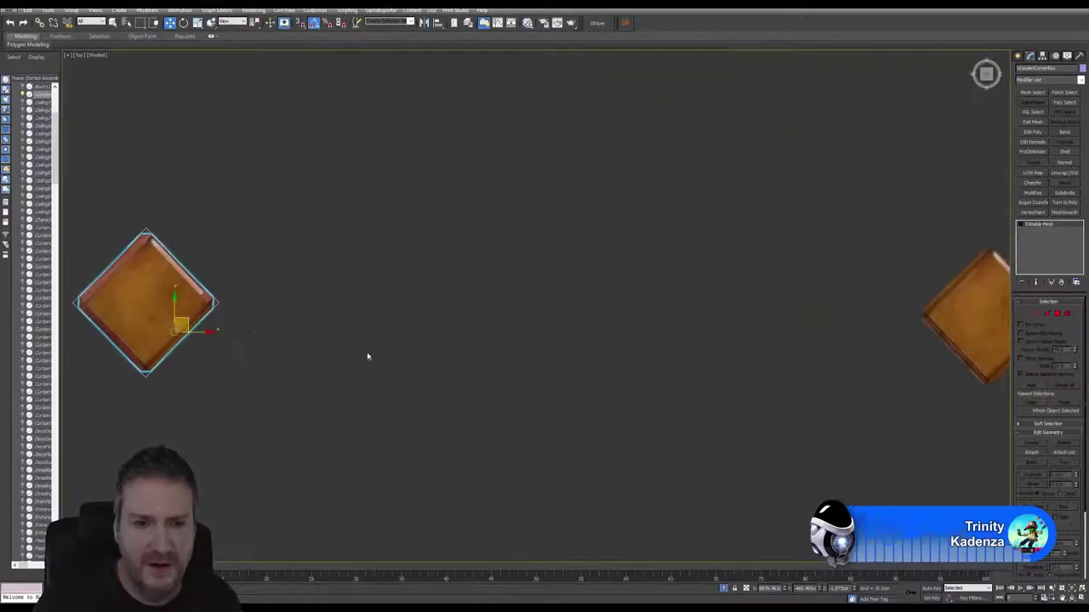
scroll(379, 357, down, 1)
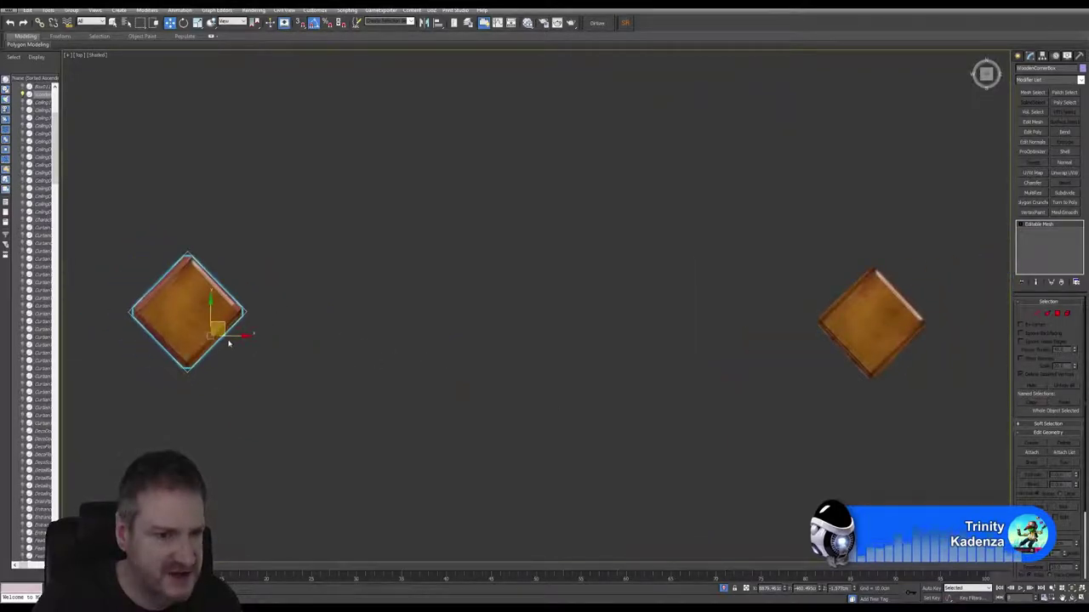
mouse_move(231, 339)
shift+mouse_down()
mouse_move(586, 333)
mouse_move(731, 344)
shift+mouse_up()
click(544, 341)
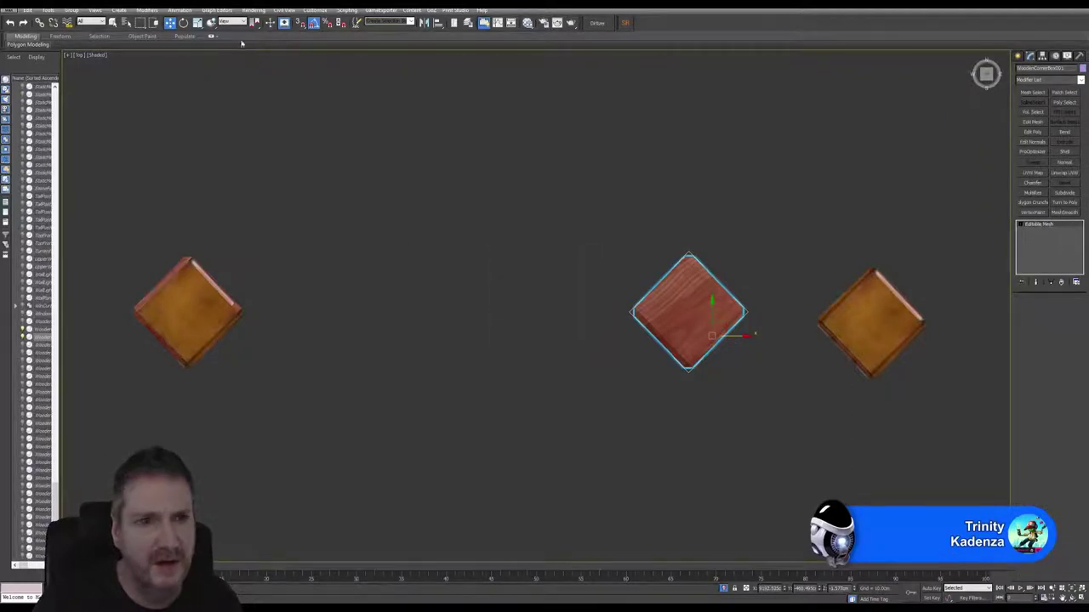
Rotate the cloned box about a quarter turn clockwise and move it over the upper-right old corner box
key(e)
drag(732, 316, 765, 338)
click(170, 23)
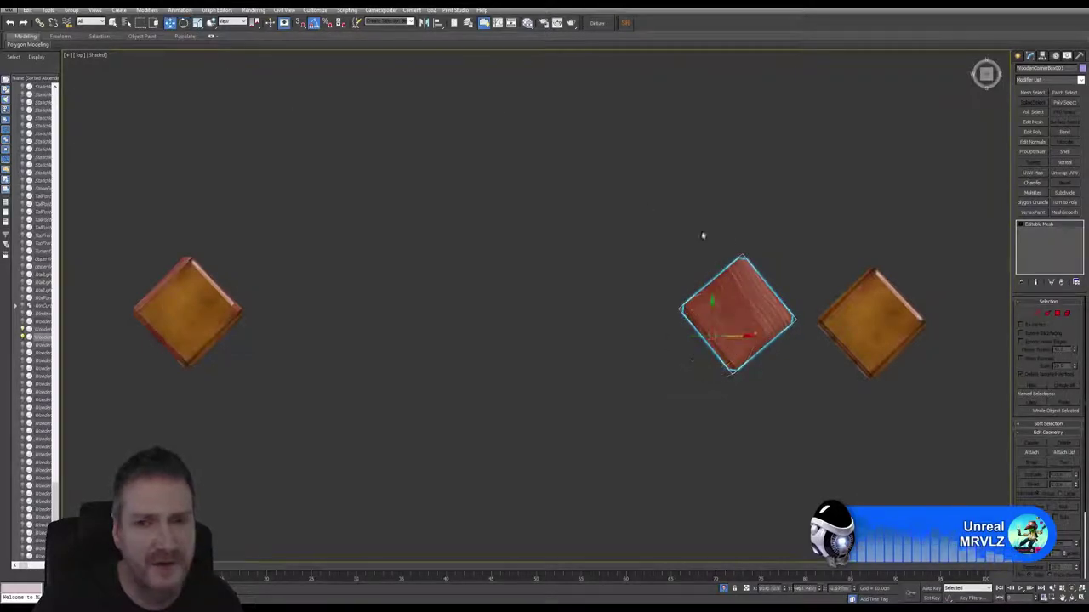
middle_drag(637, 284, 538, 260)
drag(630, 294, 758, 306)
scroll(808, 305, up, 1)
scroll(806, 297, up, 3)
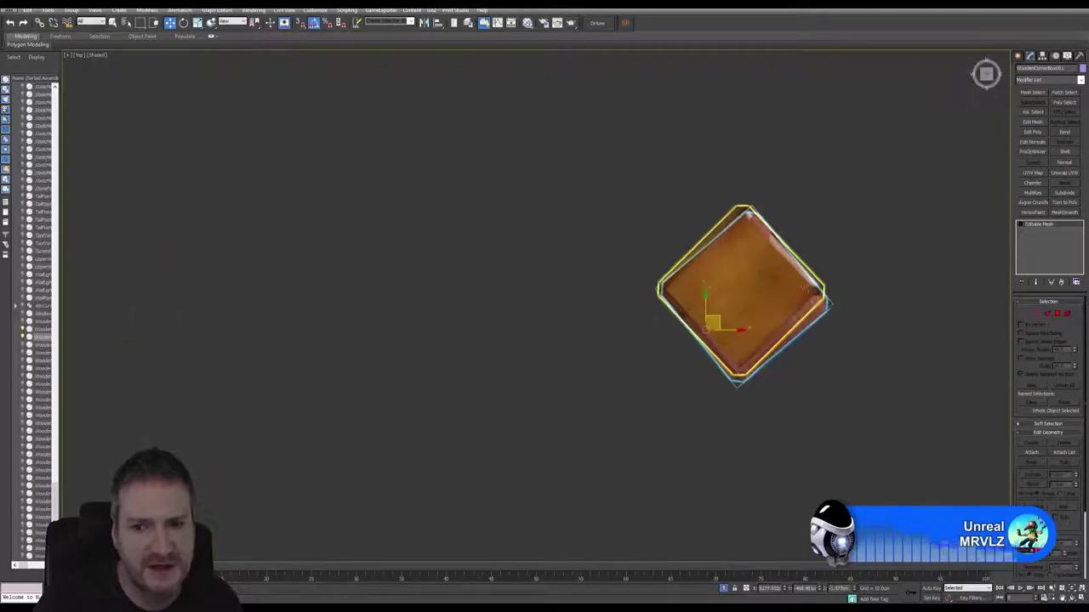
Turn the clone slightly counterclockwise and nudge its position until its edges align with the old corner box
click(184, 24)
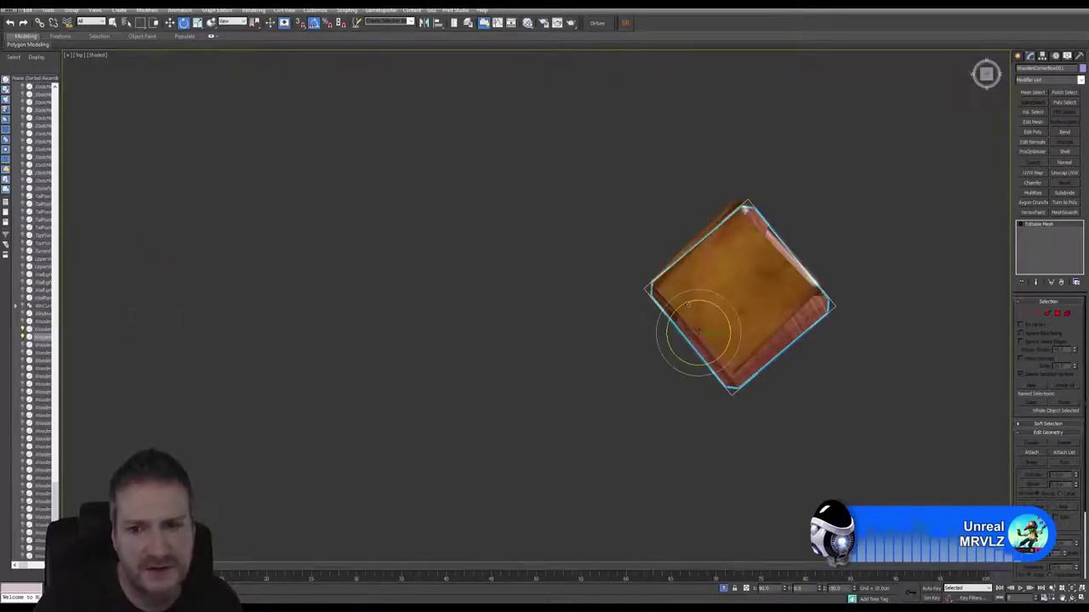
drag(677, 308, 668, 319)
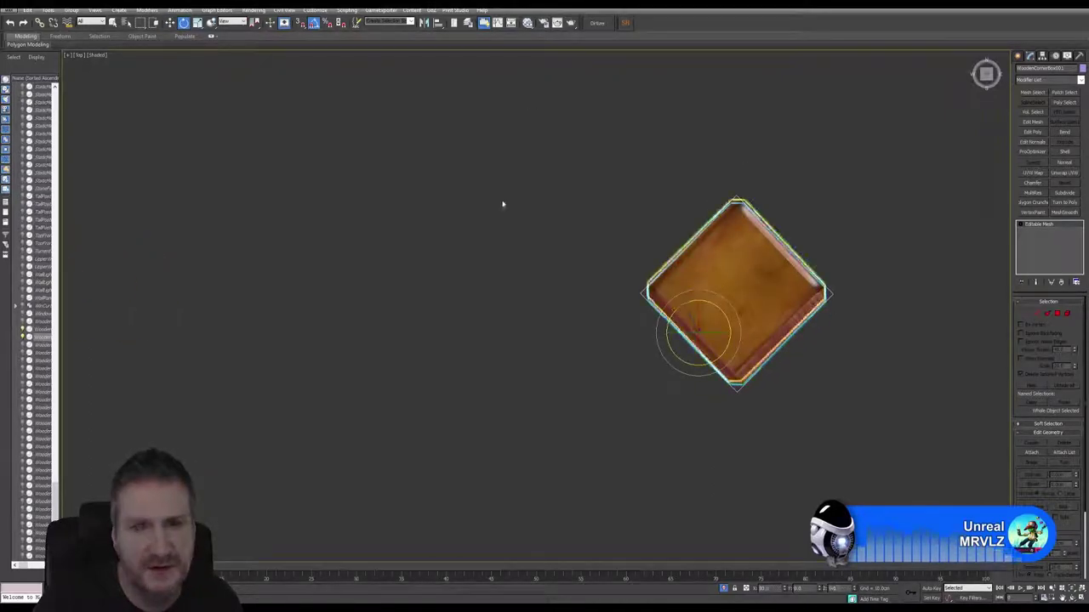
click(170, 23)
drag(711, 322, 710, 320)
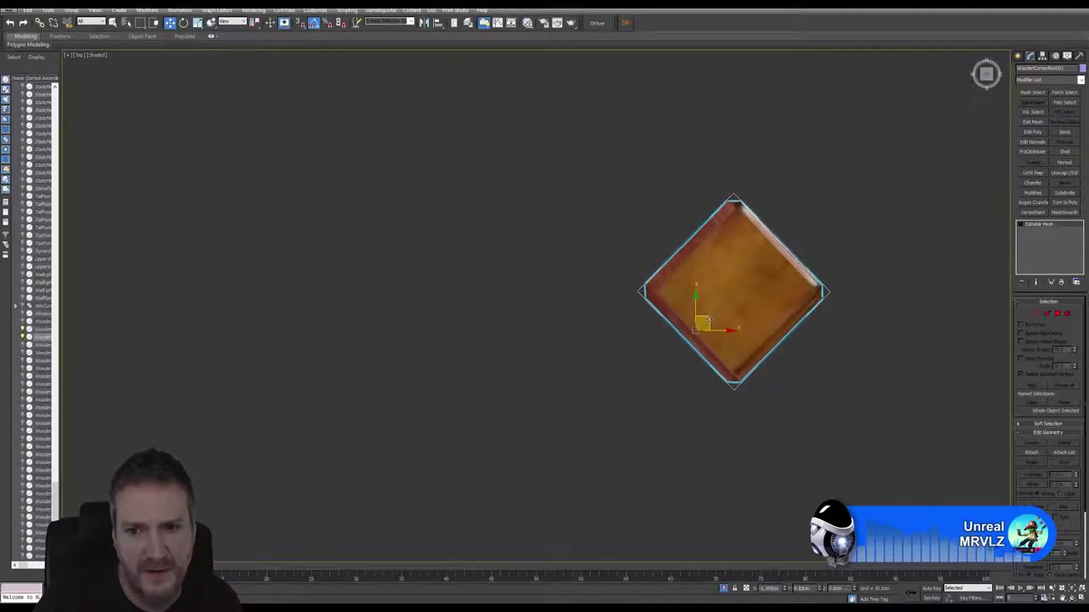
Clone the textured corner box as a copy along the Y axis towards the lower-right old corner box
scroll(761, 445, down, 3)
scroll(761, 447, down, 3)
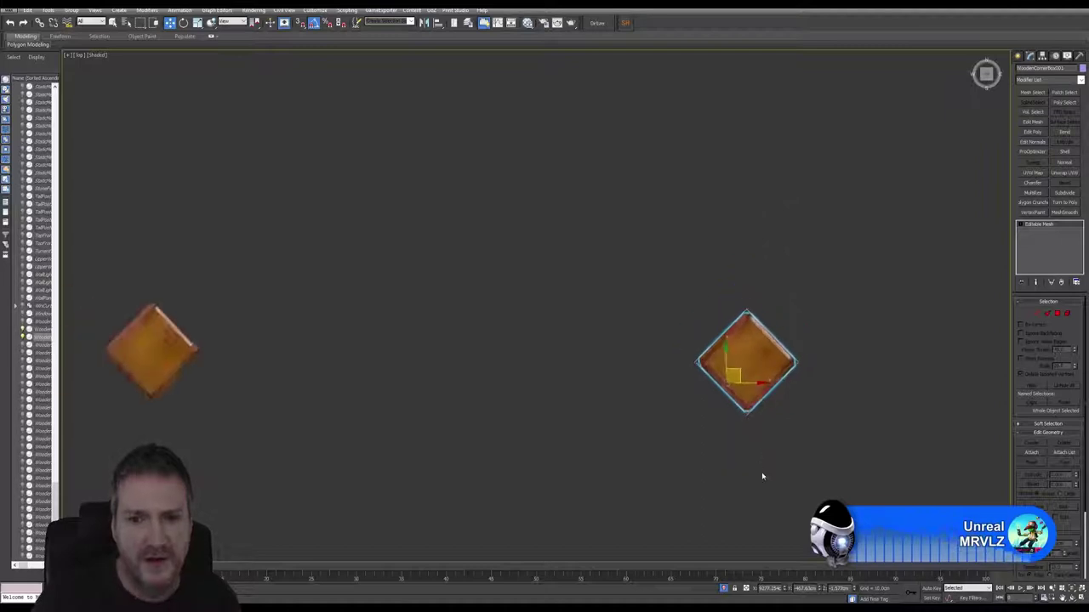
middle_drag(764, 459, 732, 176)
scroll(738, 222, down, 3)
middle_drag(749, 346, 712, 280)
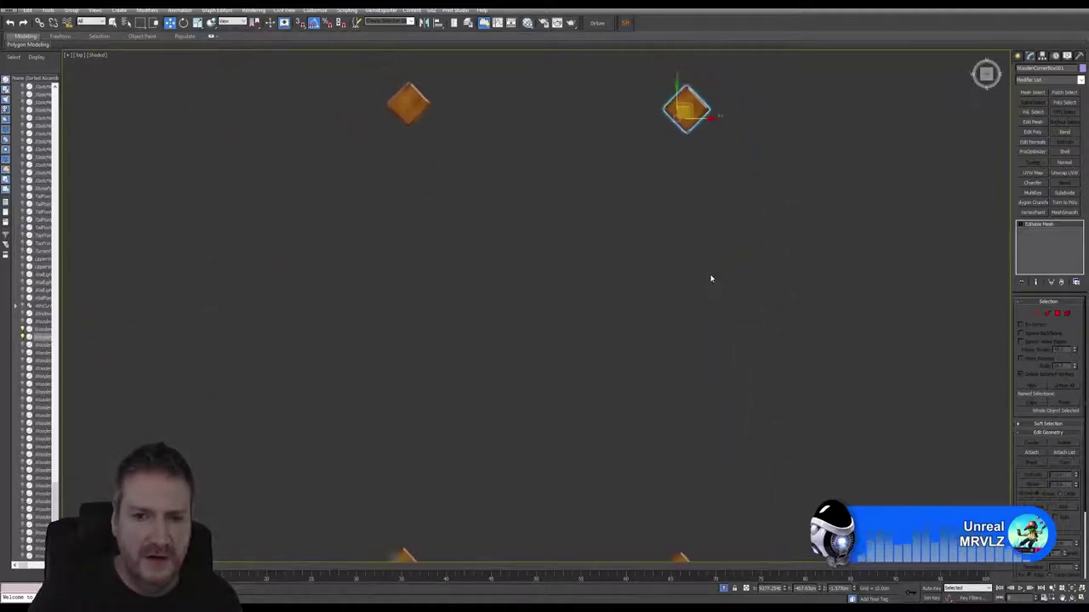
scroll(709, 298, down, 3)
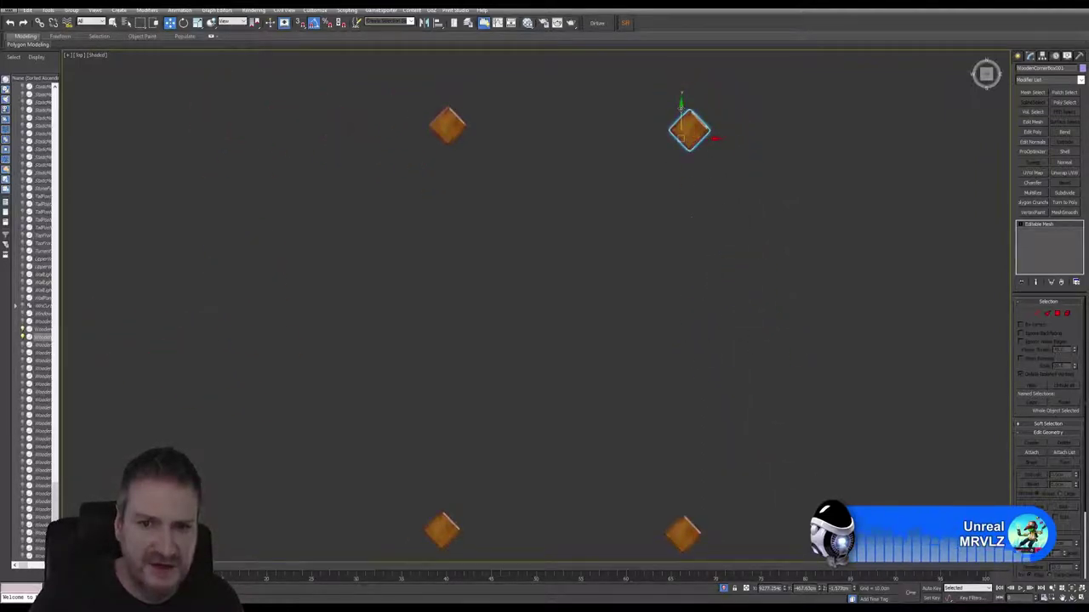
shift+drag(681, 108, 669, 475)
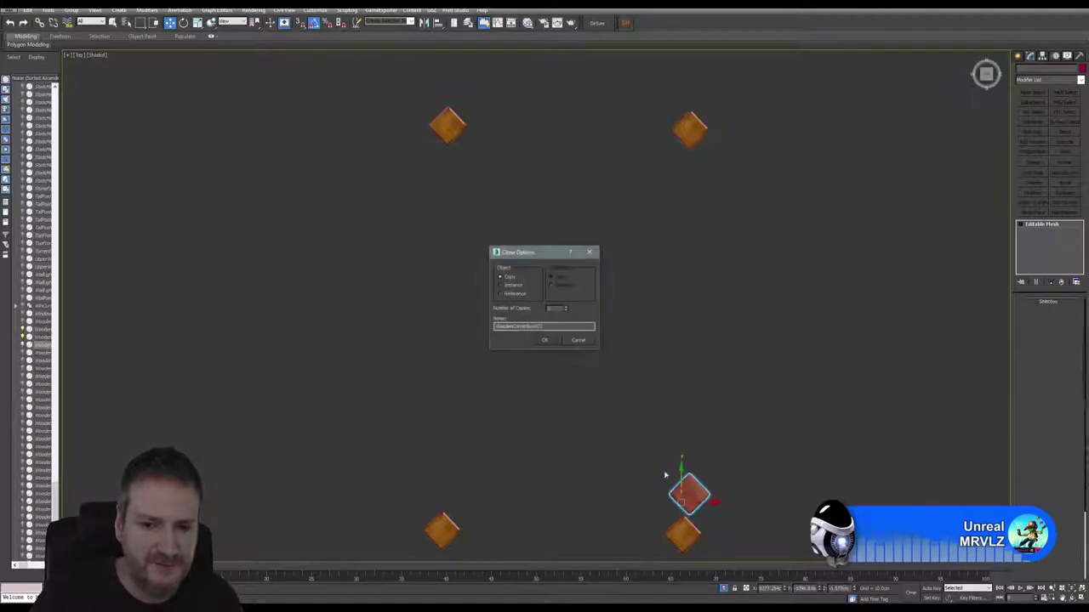
click(546, 338)
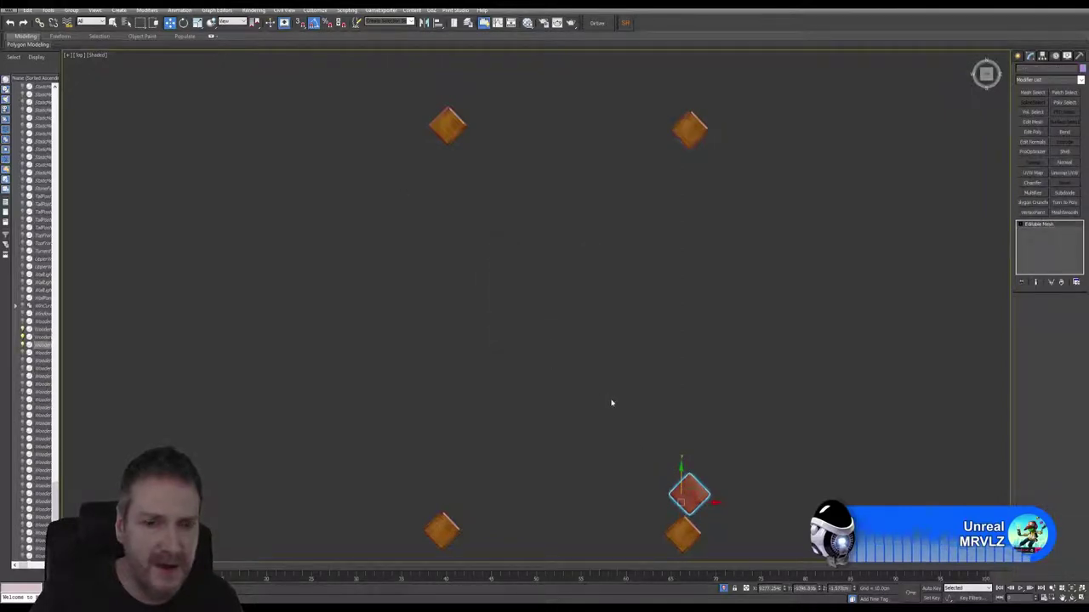
Rotate the new copy about a quarter turn clockwise and move it over the lower-right old corner box
key(e)
key(z)
scroll(595, 319, up, 3)
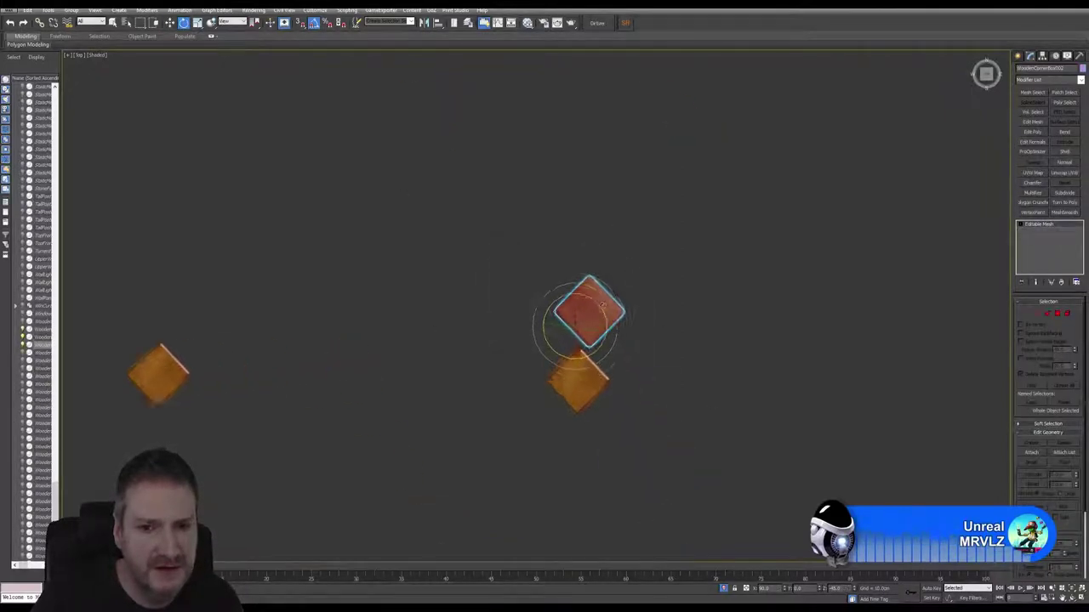
drag(600, 297, 576, 358)
key(w)
scroll(602, 371, up, 4)
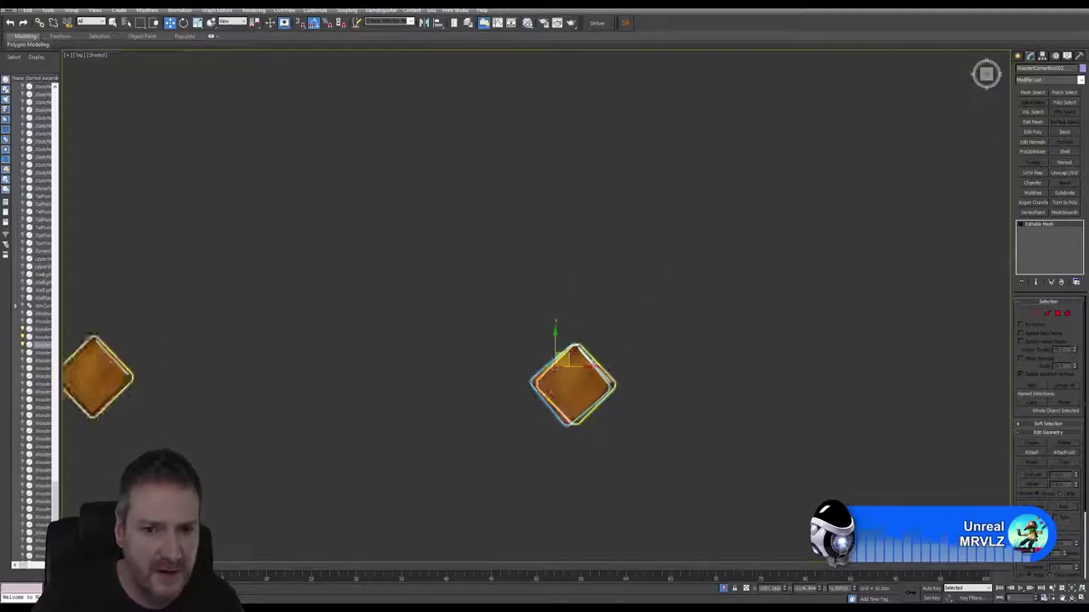
scroll(609, 372, up, 3)
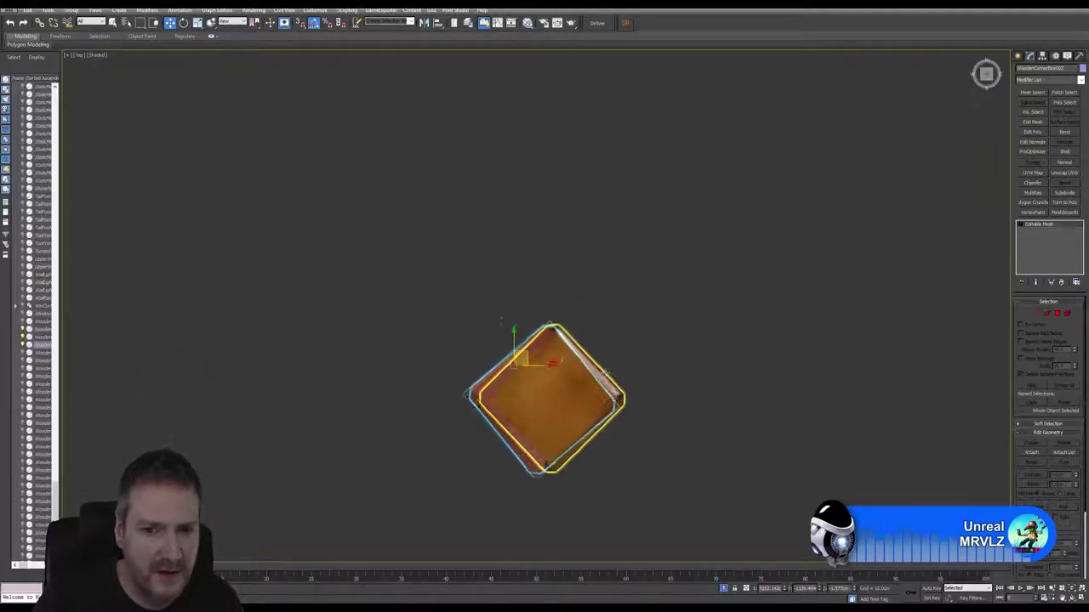
Fine-tune the copy's rotation and position until its edges align with the lower-right old corner box
click(183, 23)
drag(453, 308, 503, 317)
click(170, 23)
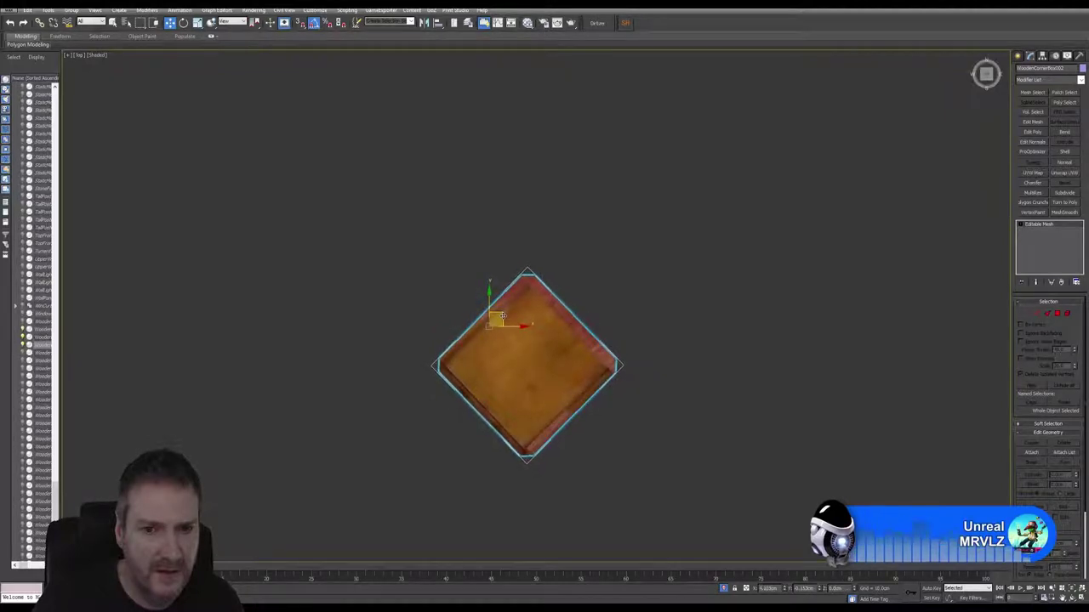
Clone the aligned lower-right box as a copy along the X axis towards the lower-left old corner box
scroll(611, 295, down, 1)
scroll(600, 326, down, 3)
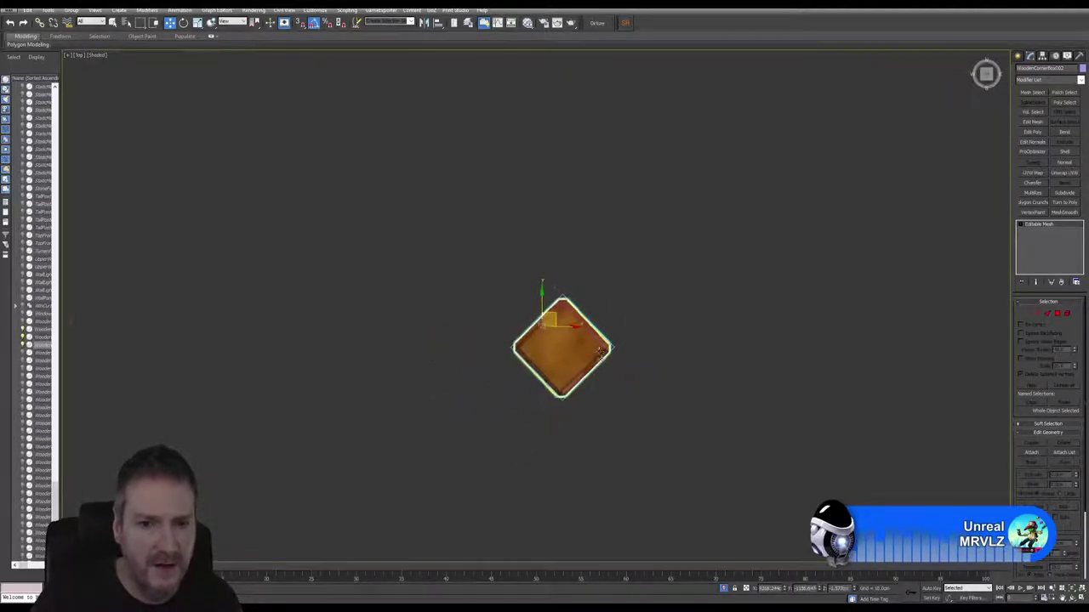
middle_drag(719, 304, 811, 298)
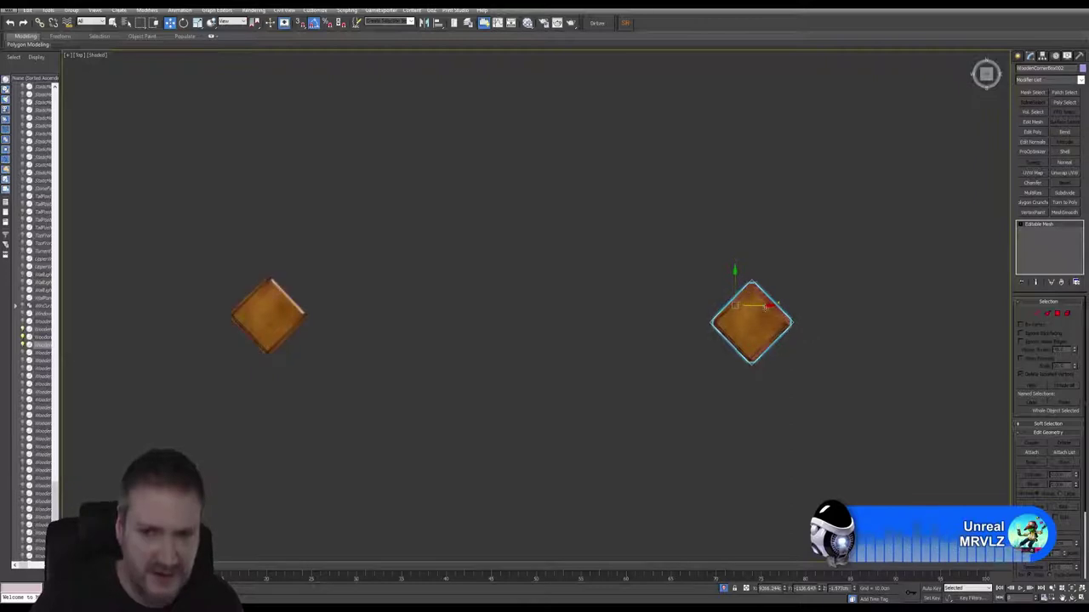
shift+drag(764, 304, 362, 297)
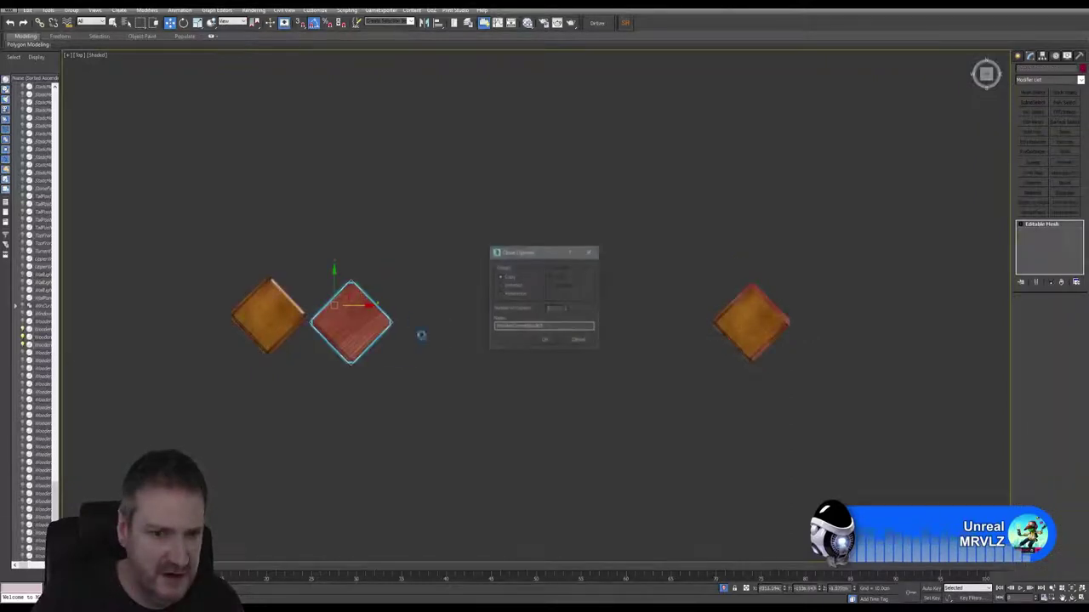
click(551, 339)
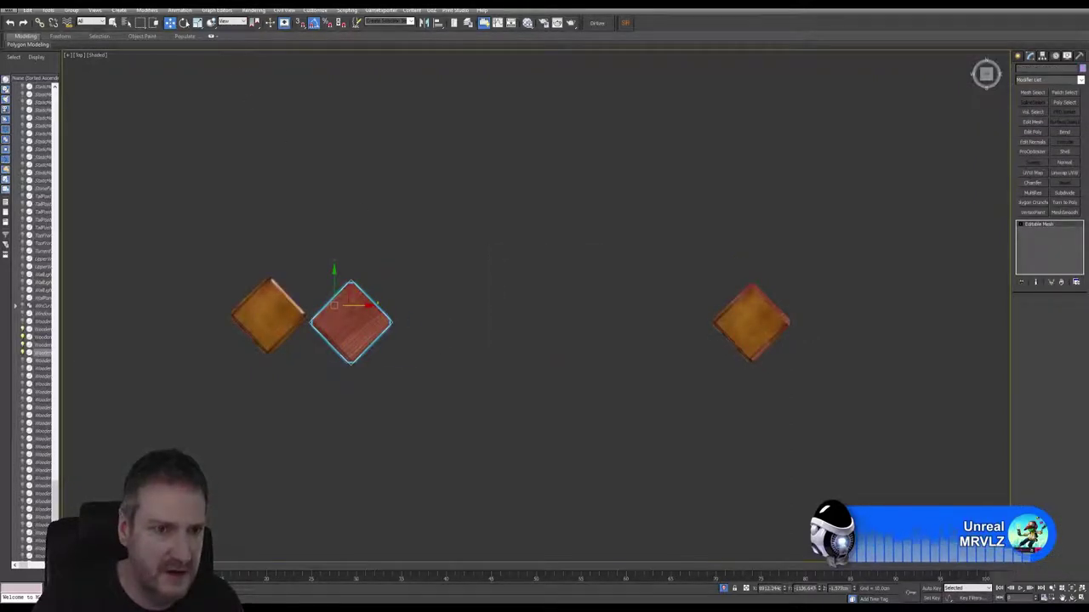
Rotate the latest copy about a quarter turn clockwise and move it exactly over the lower-left old corner box
key(e)
drag(348, 281, 382, 295)
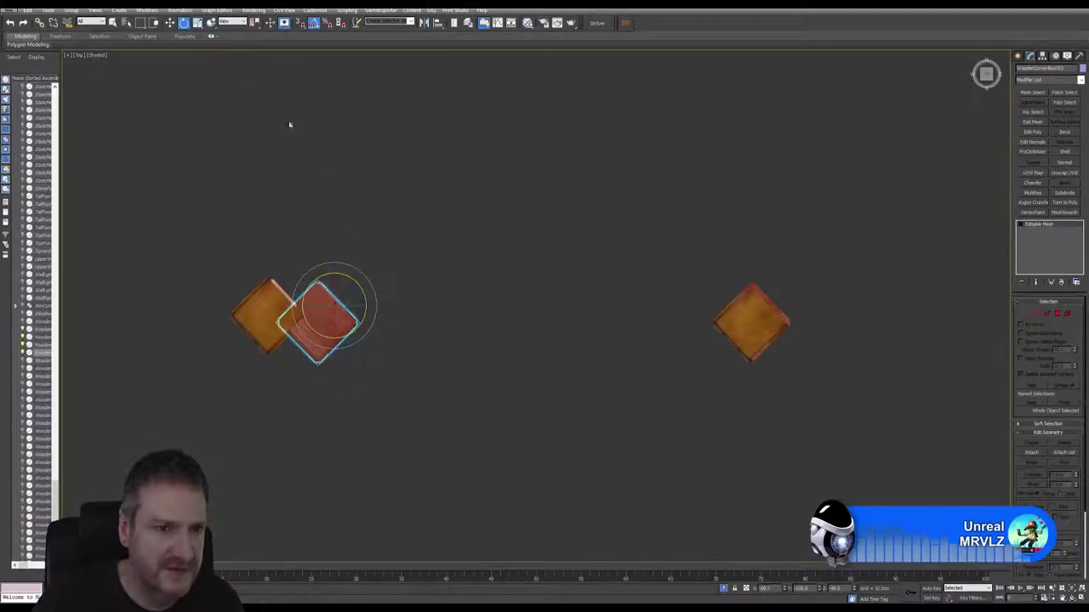
key(w)
key(z)
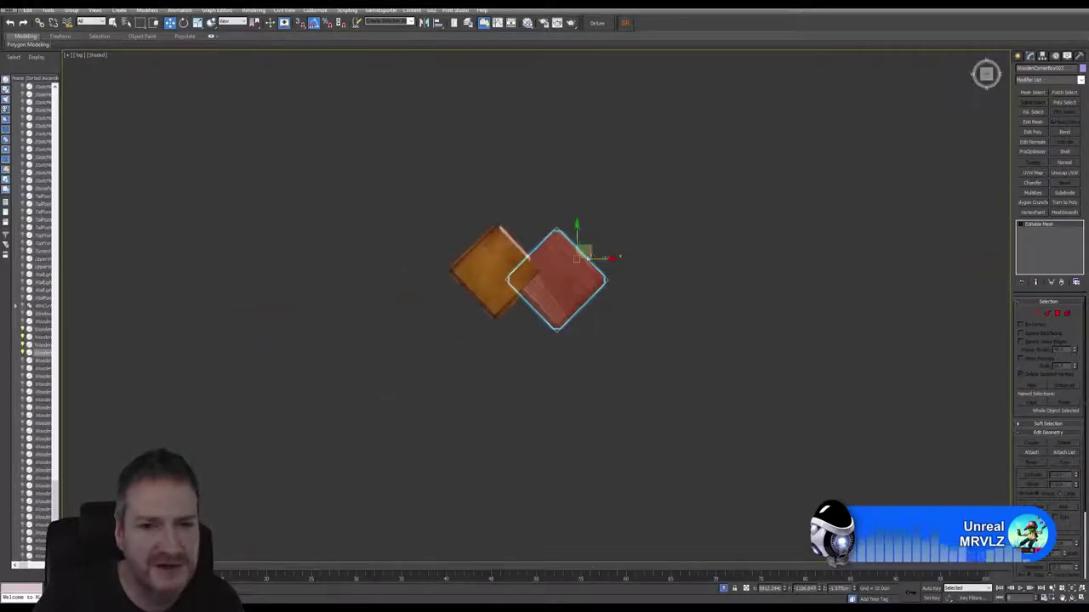
drag(585, 253, 525, 238)
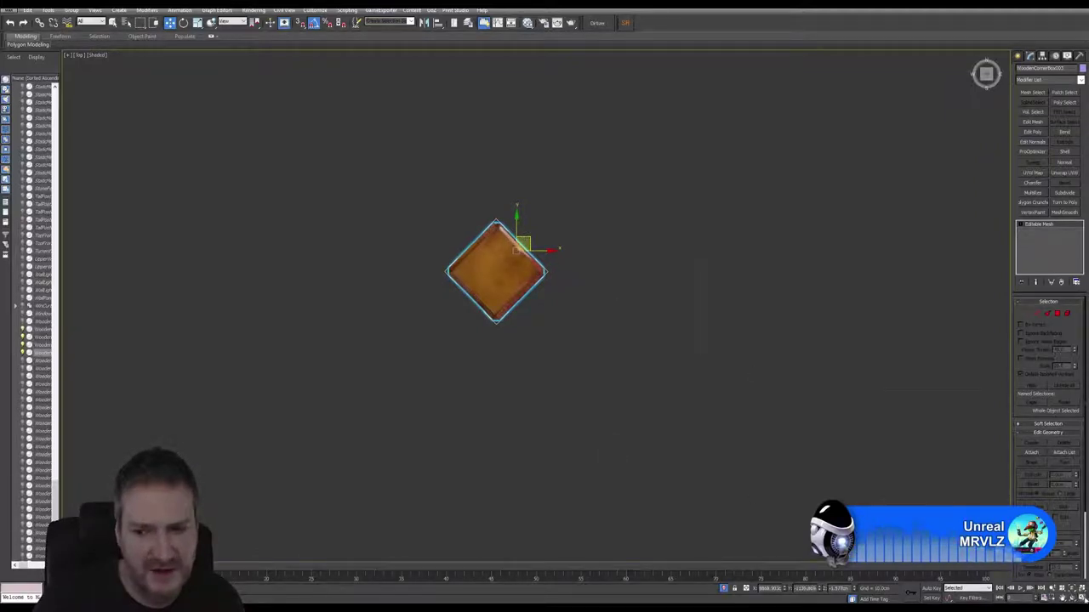
Return to the multi-viewport layout and delete the object holding the four old corner boxes, keeping the new copies
key(alt+w)
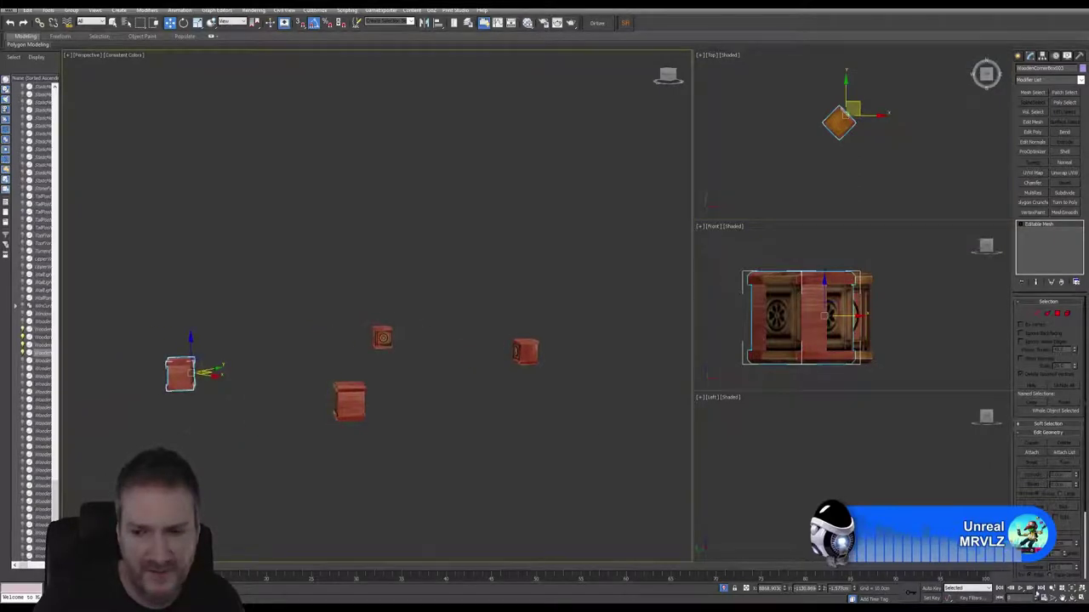
alt+middle_drag(366, 357, 369, 331)
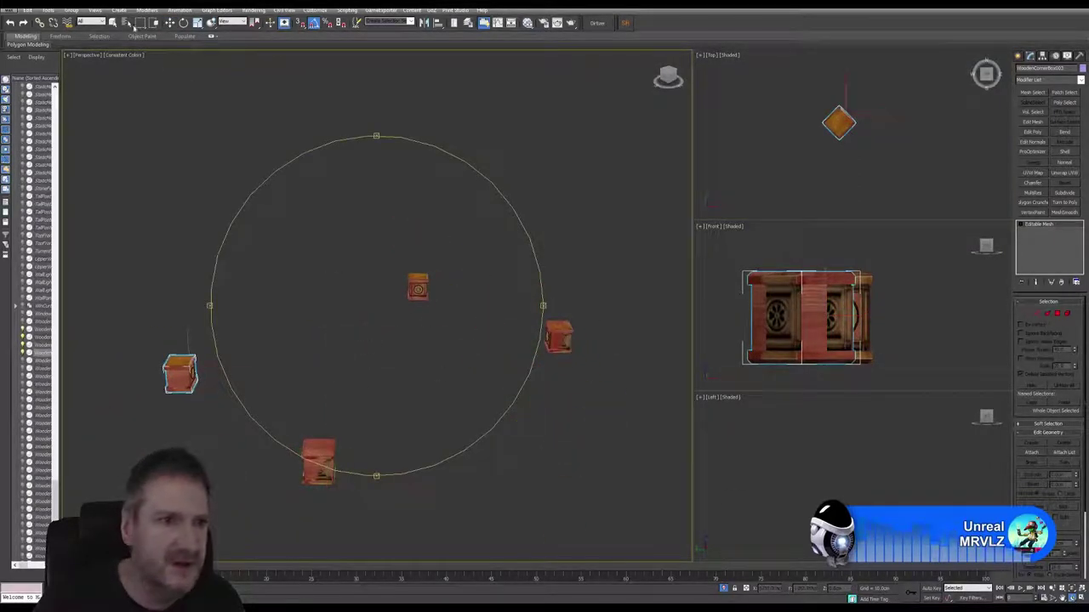
click(248, 337)
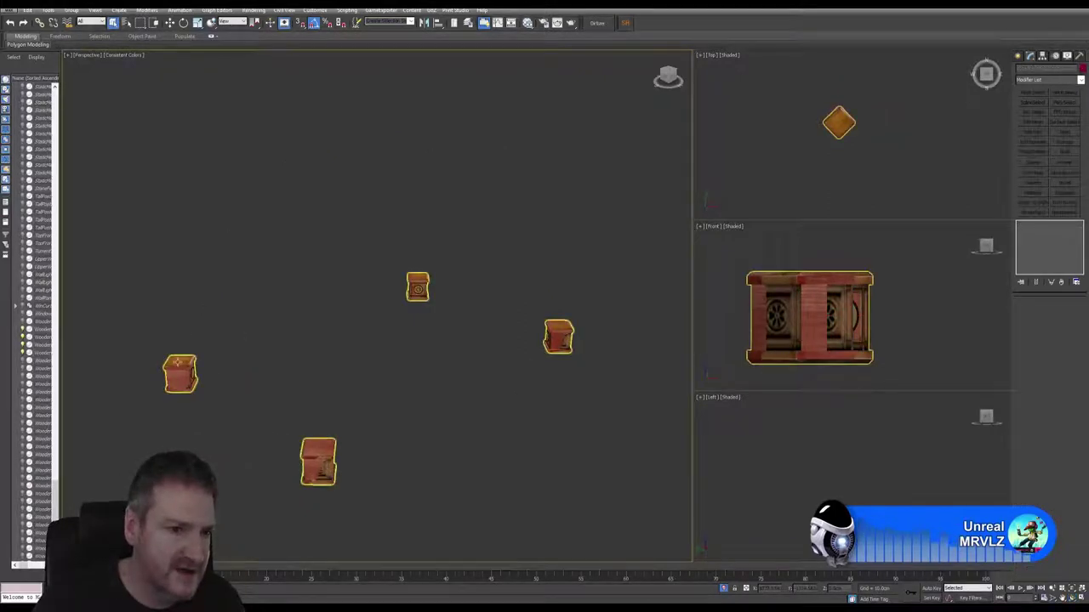
click(178, 363)
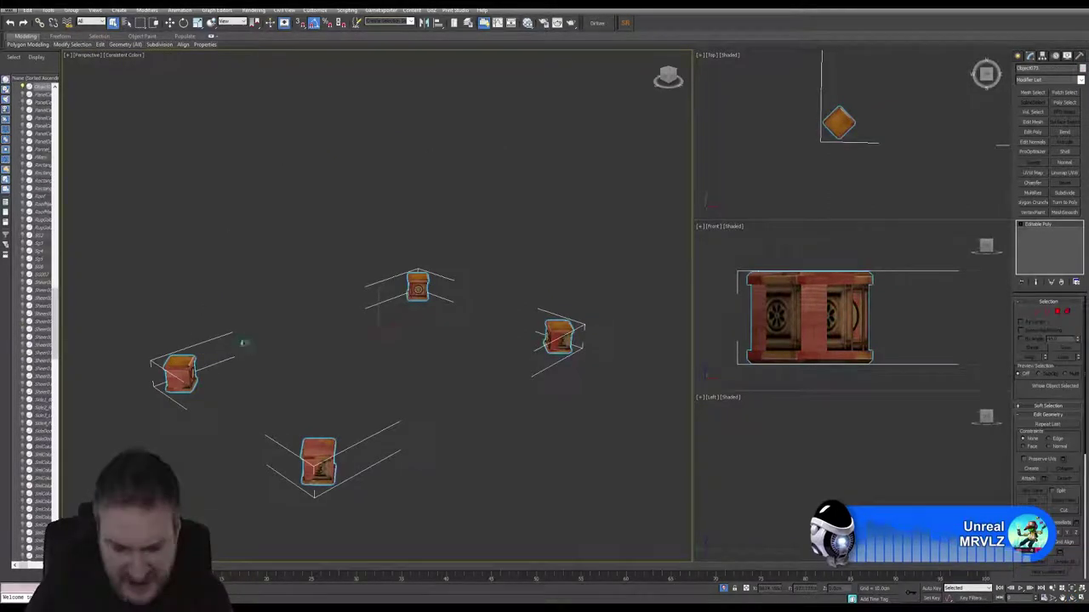
click(244, 344)
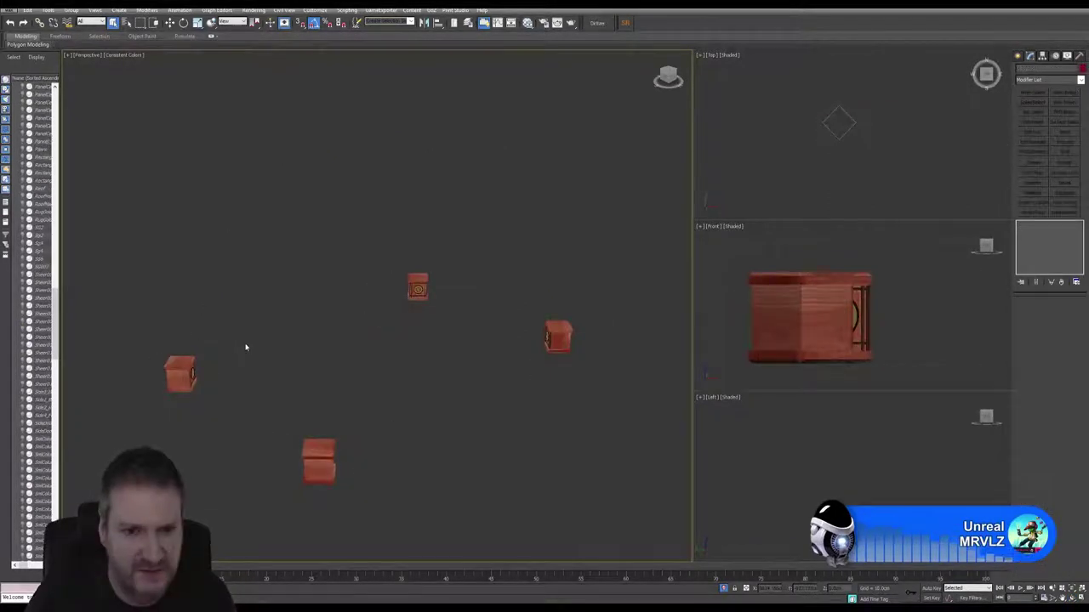
End the isolation of the corner boxes and view them in place under the full railing
click(47, 10)
click(68, 103)
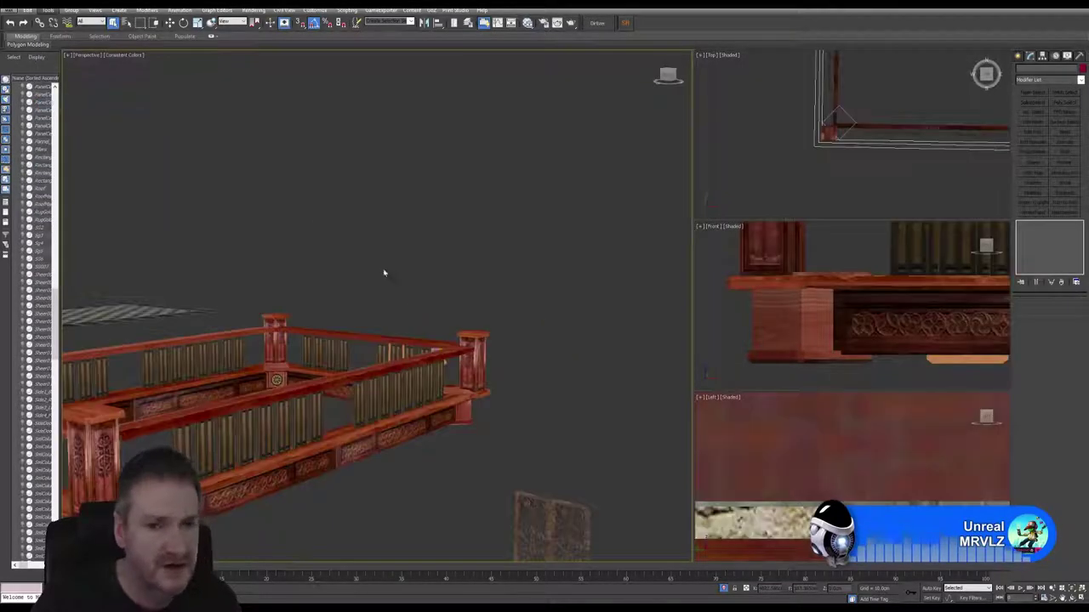
alt+middle_drag(384, 273, 373, 304)
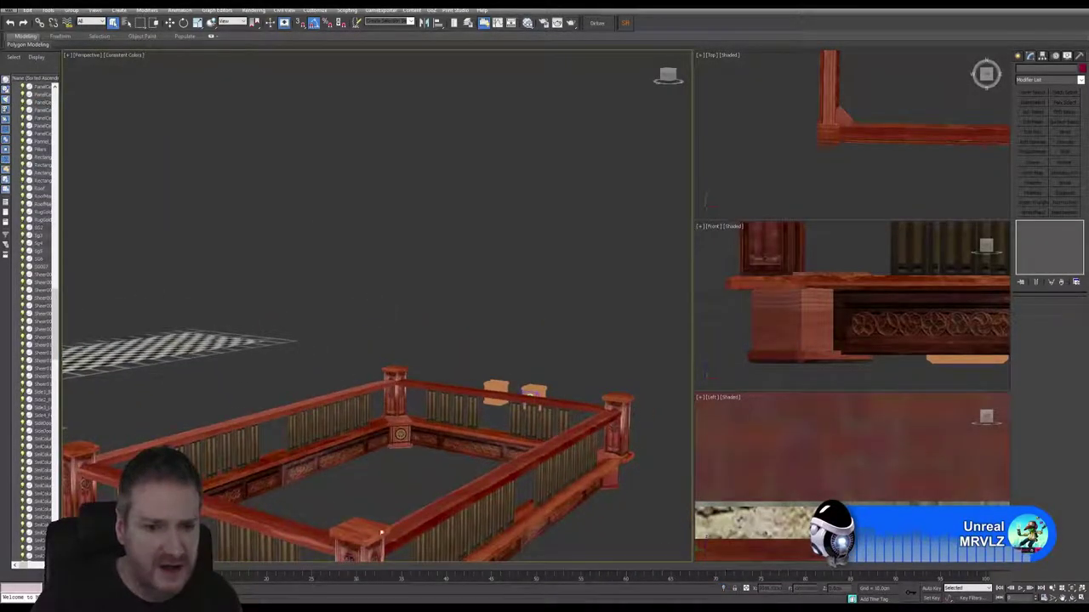
mouse_move(444, 377)
alt+middle_down()
mouse_move(473, 370)
mouse_move(448, 367)
alt+middle_up()
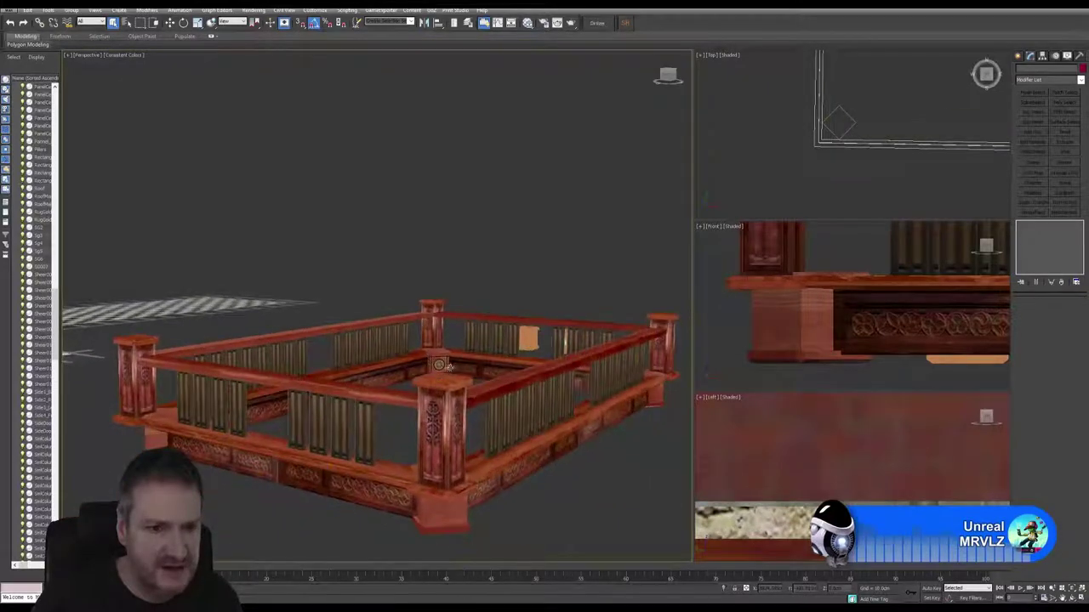
Select all parts of the railing in the Top view, including the new corner boxes, and isolate them
scroll(448, 366, down, 5)
middle_drag(881, 191, 804, 180)
scroll(821, 185, down, 3)
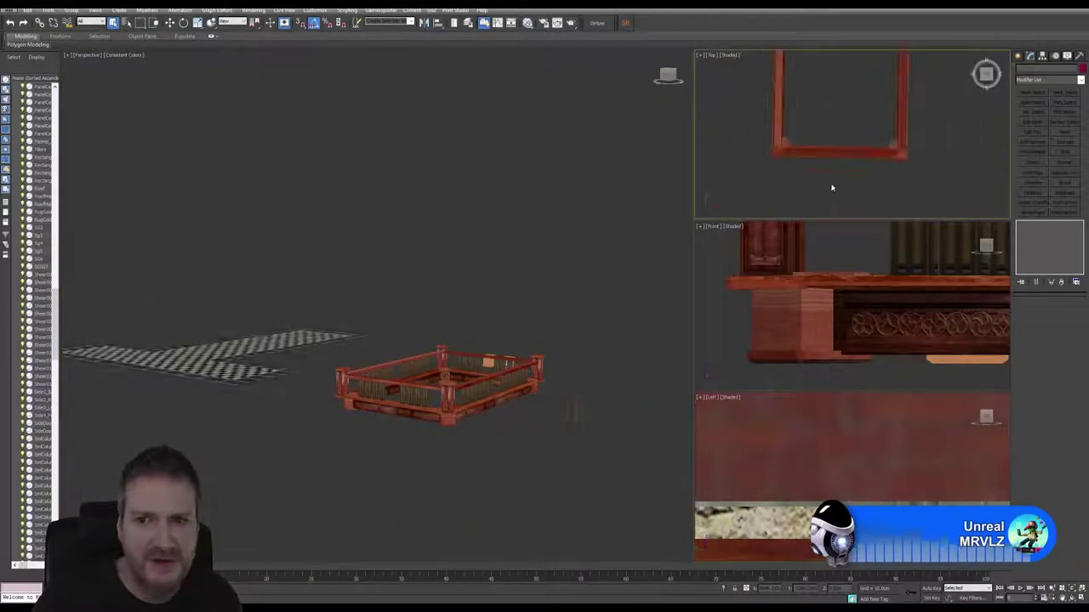
scroll(832, 187, down, 4)
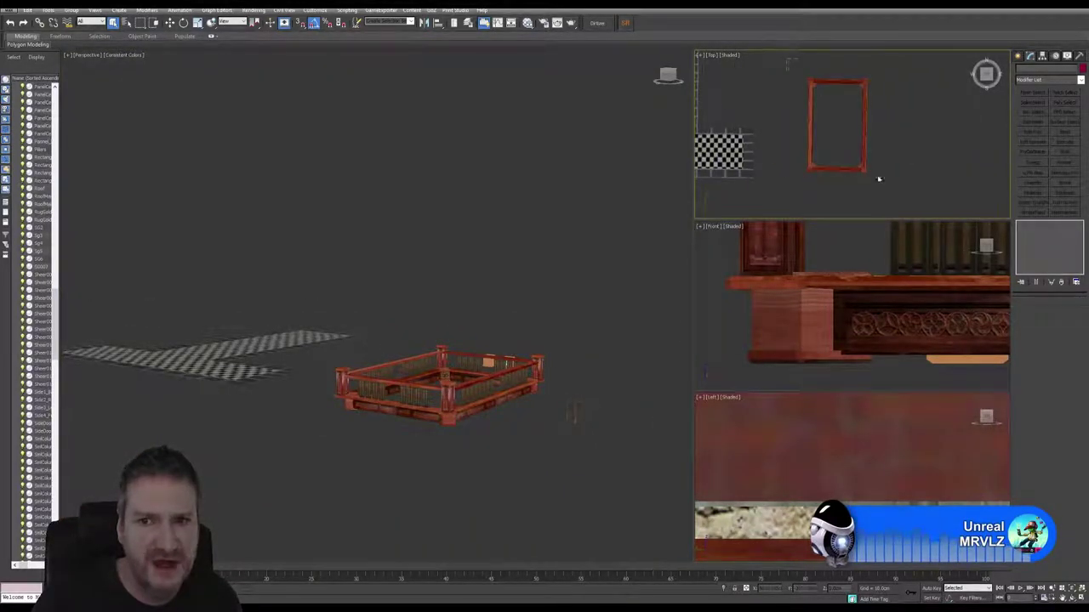
drag(880, 178, 877, 193)
click(48, 9)
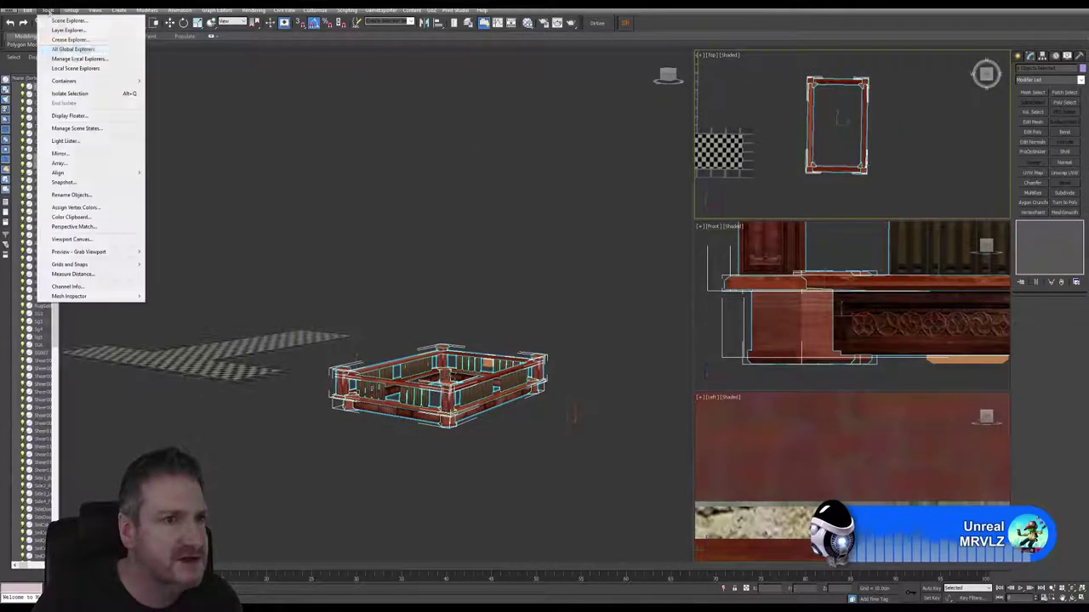
click(83, 94)
click(449, 304)
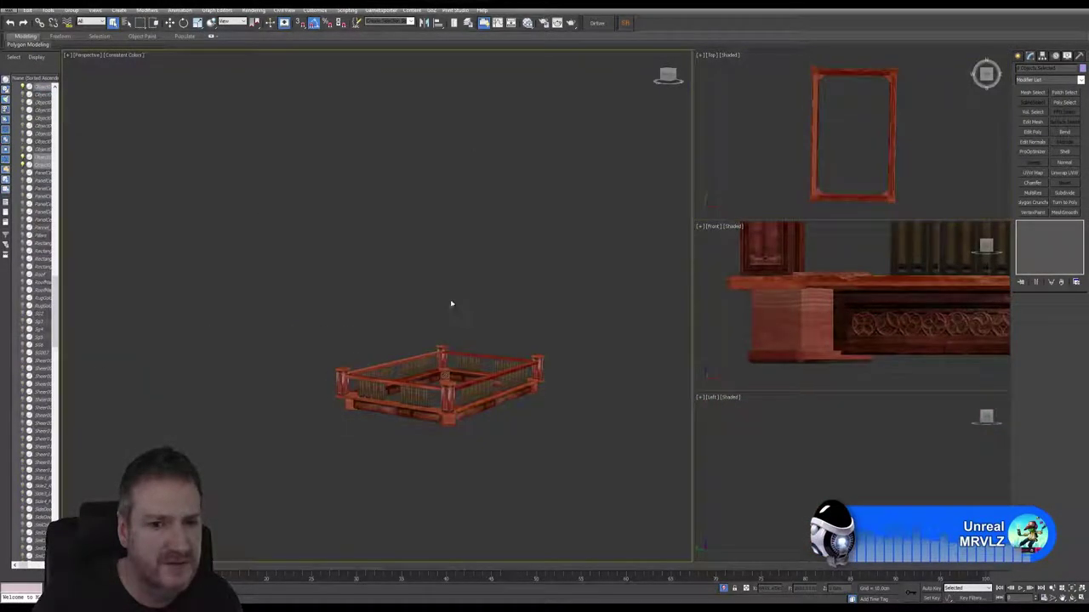
Examine the isolated railing in the Perspective and Front views, checking the new corner boxes, rails and carved panels
alt+middle_drag(451, 304, 485, 293)
key(ctrl+a)
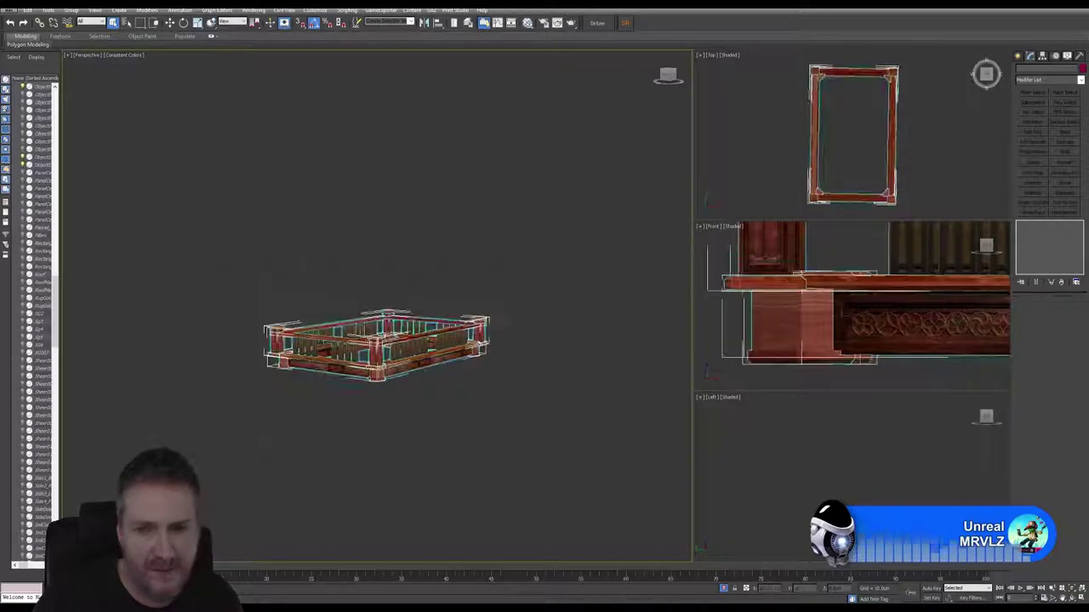
click(1072, 588)
click(1071, 598)
drag(410, 303, 434, 338)
click(113, 23)
click(558, 273)
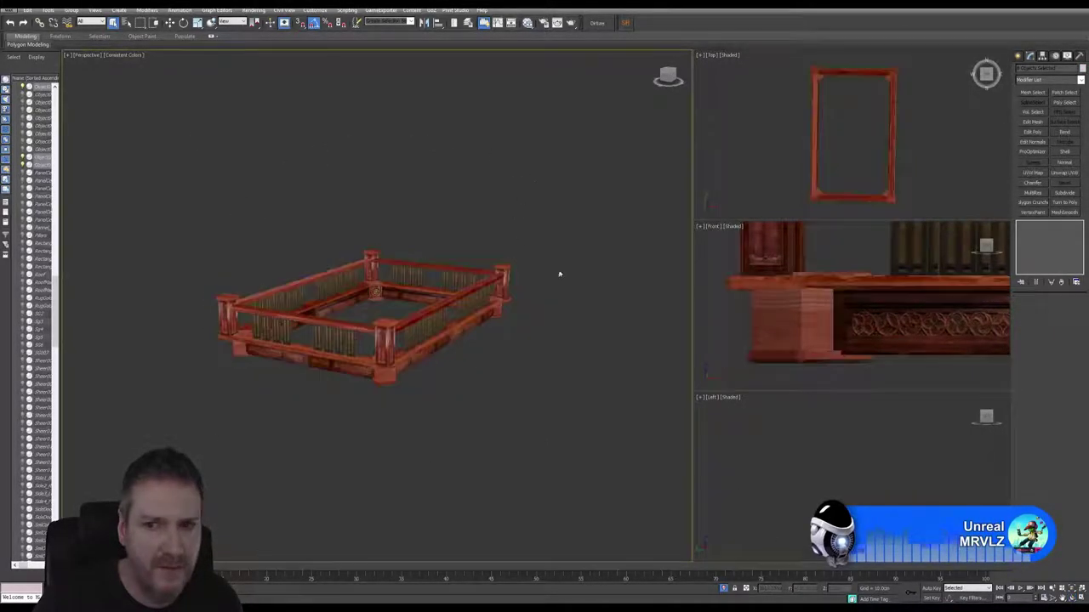
scroll(861, 319, down, 4)
scroll(868, 323, down, 5)
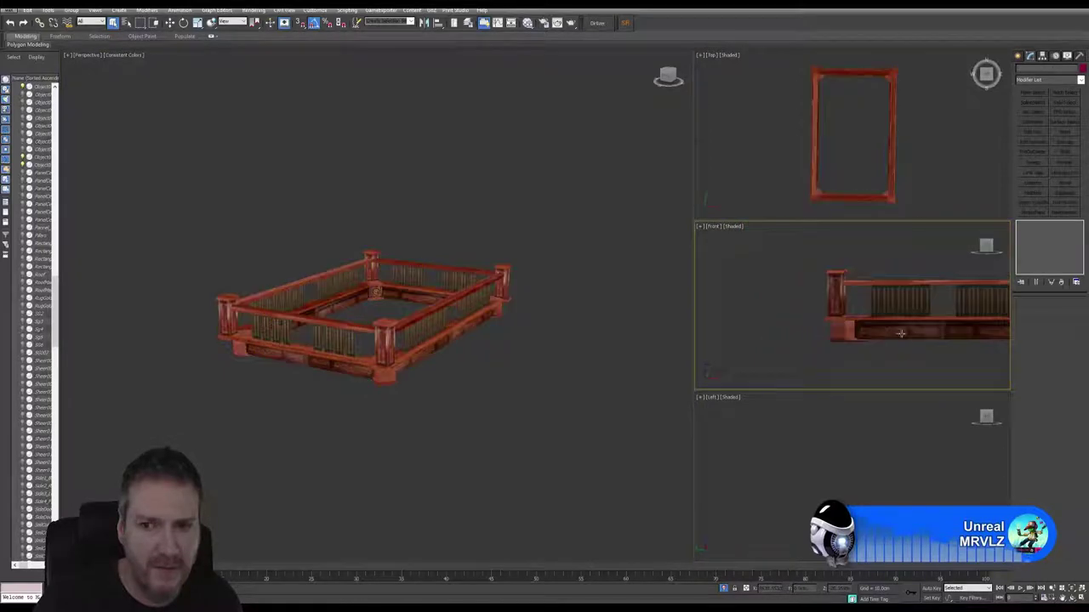
middle_drag(904, 329, 783, 347)
scroll(394, 350, up, 6)
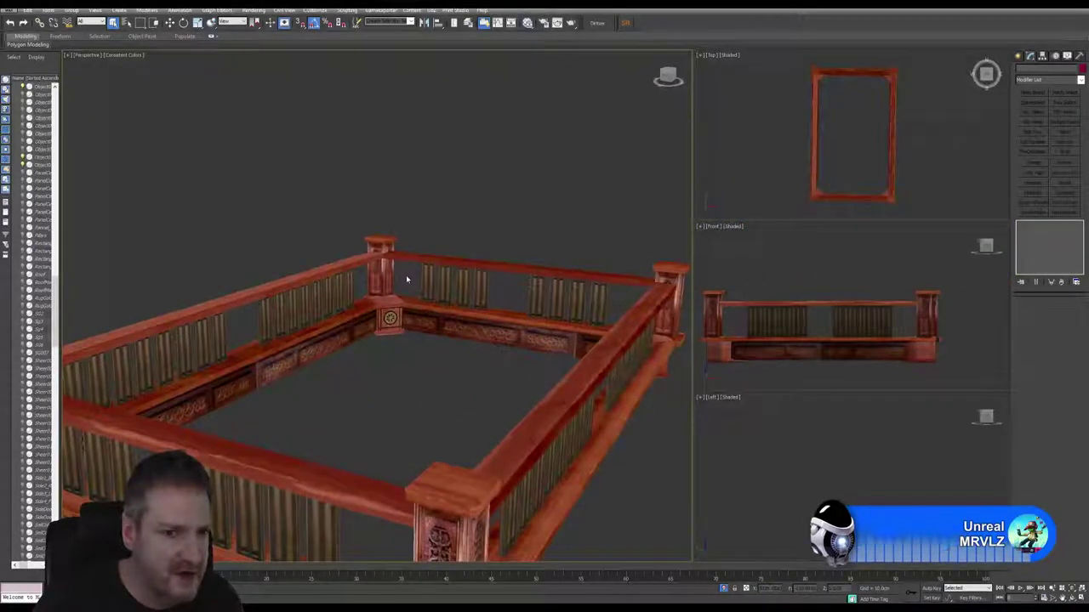
click(360, 281)
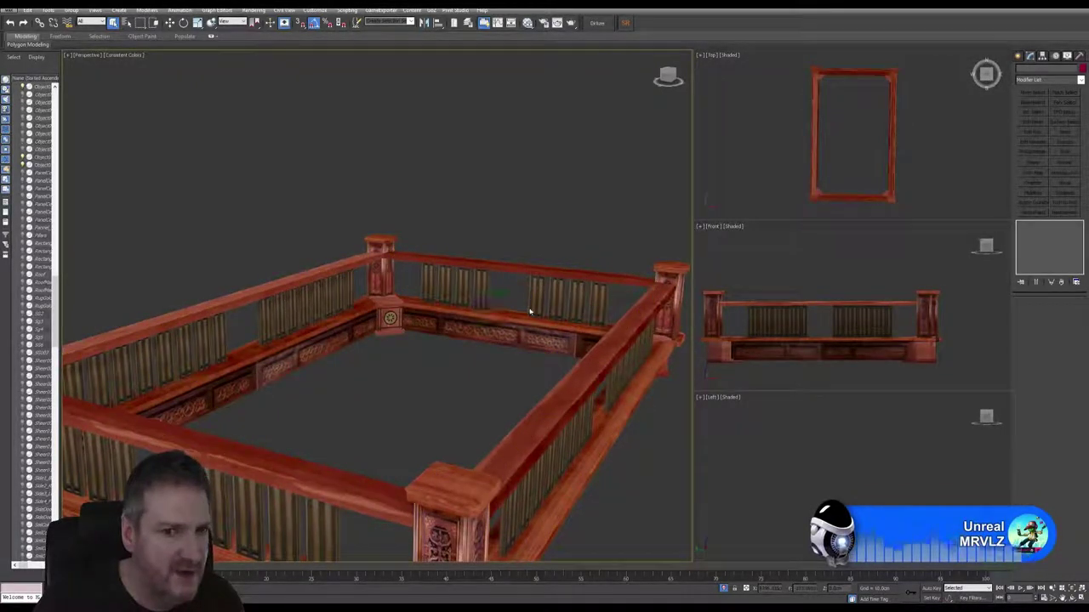
click(476, 313)
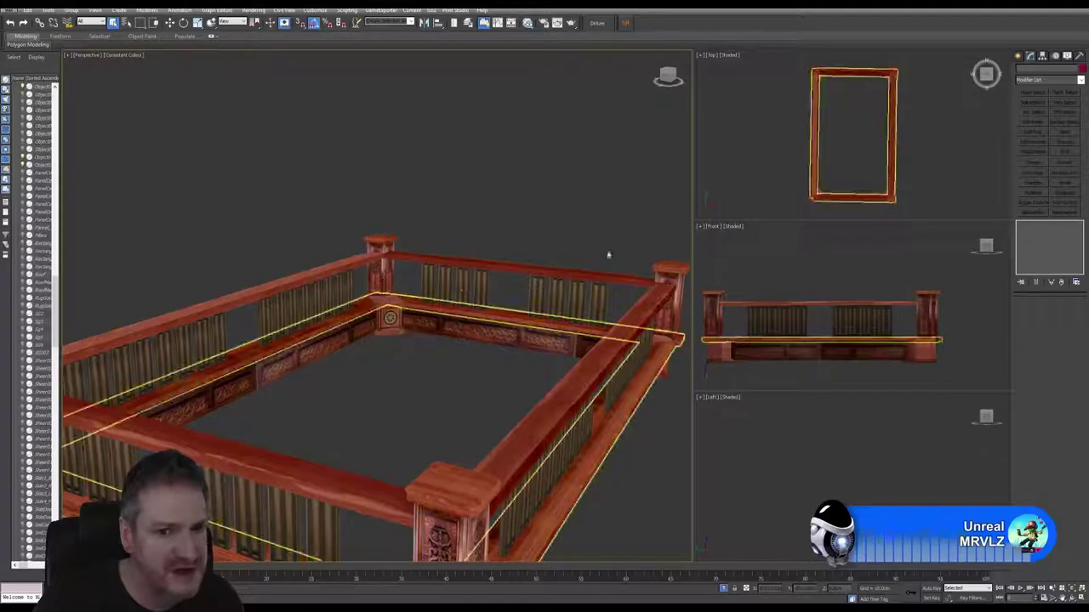
click(610, 274)
click(393, 377)
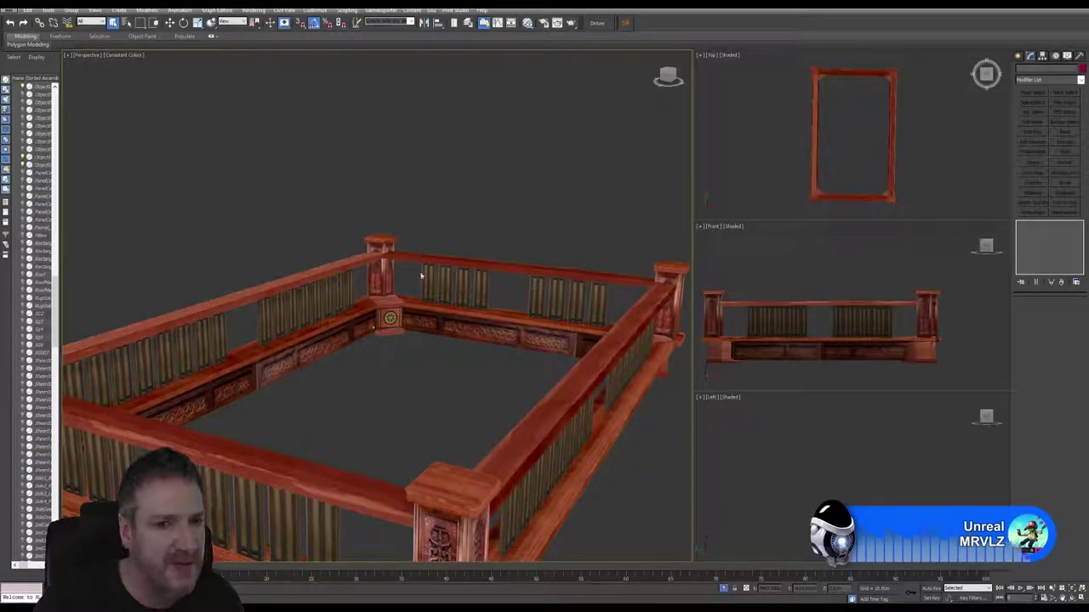
Switch to Substance Painter, darken the Wood Color of the Wood american cherry layer to a more saturated red, and set Luminosity to 0.47
alt+middle_drag(428, 377, 376, 215)
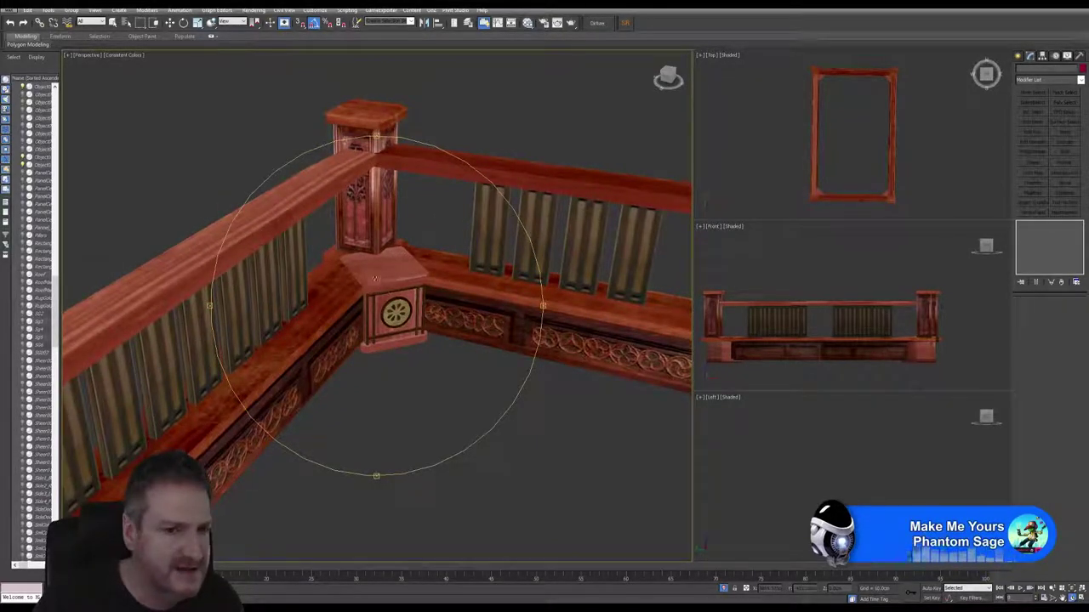
alt+middle_drag(407, 308, 404, 332)
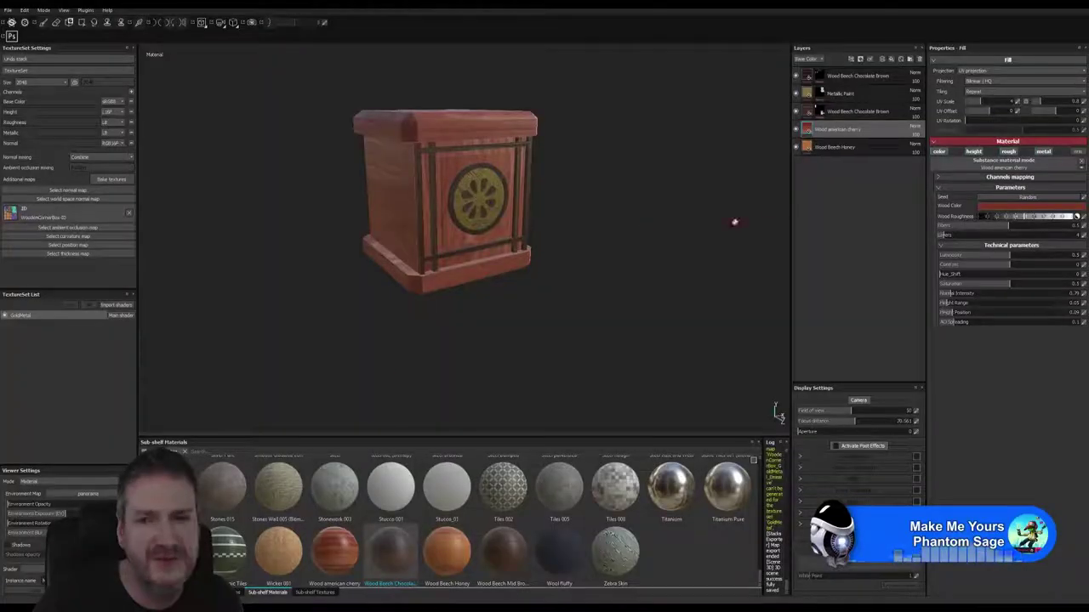
click(1039, 207)
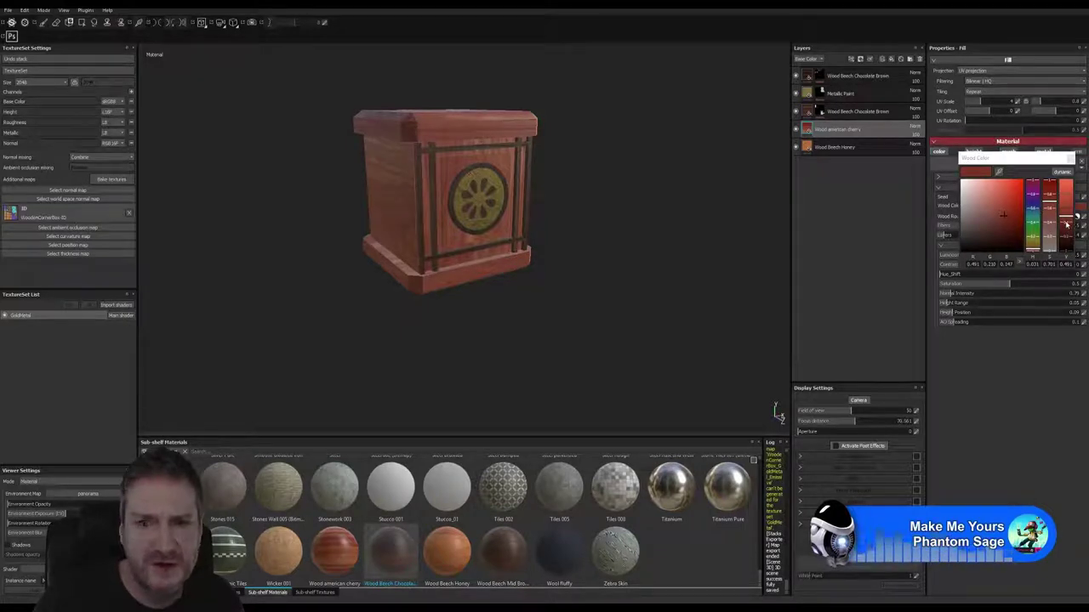
drag(1066, 223, 1066, 217)
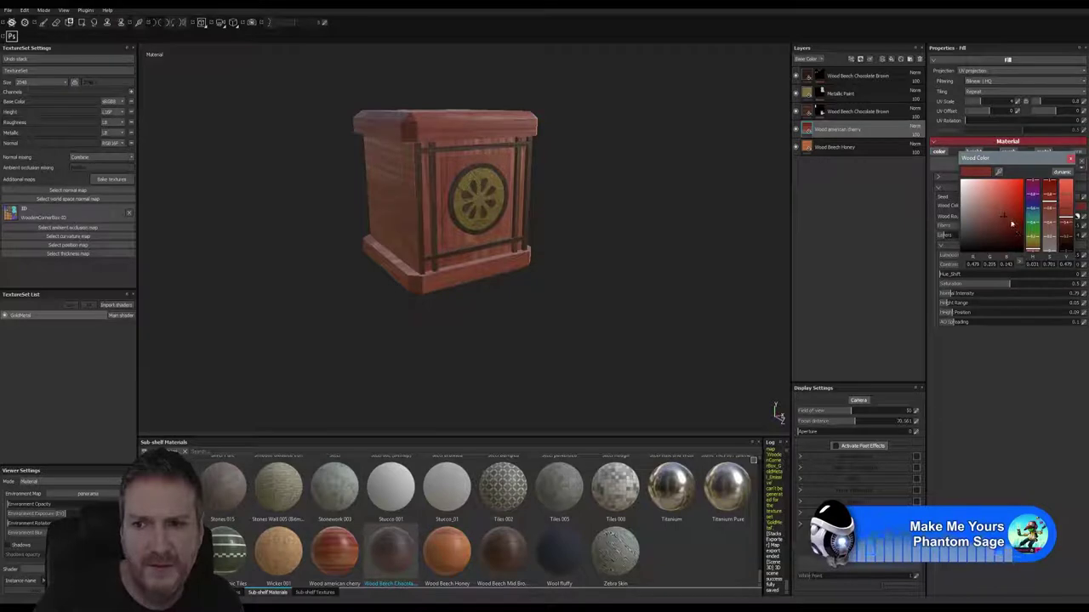
click(1010, 218)
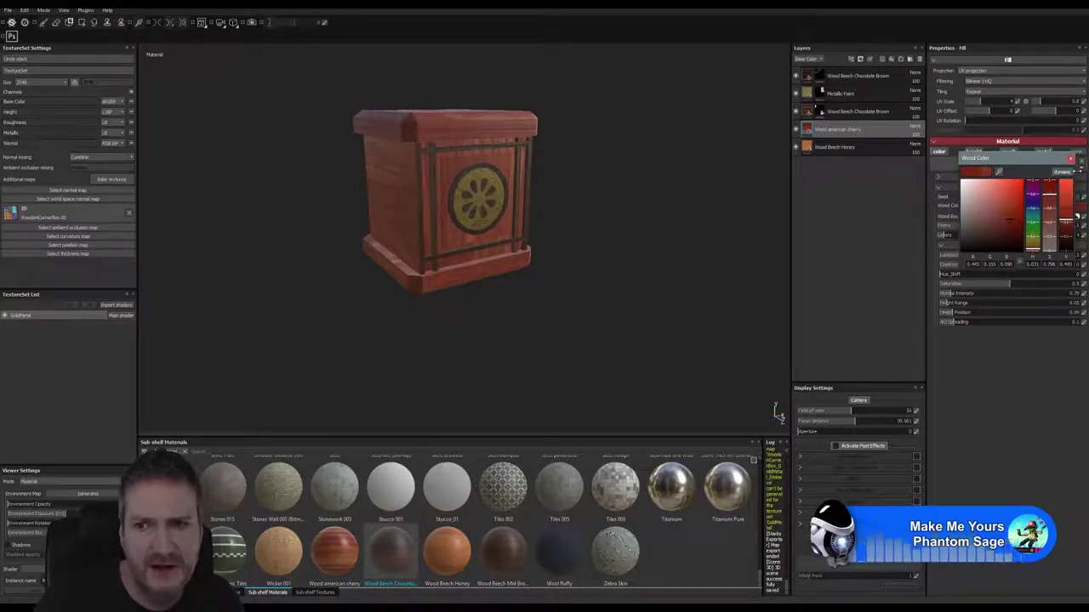
click(1071, 161)
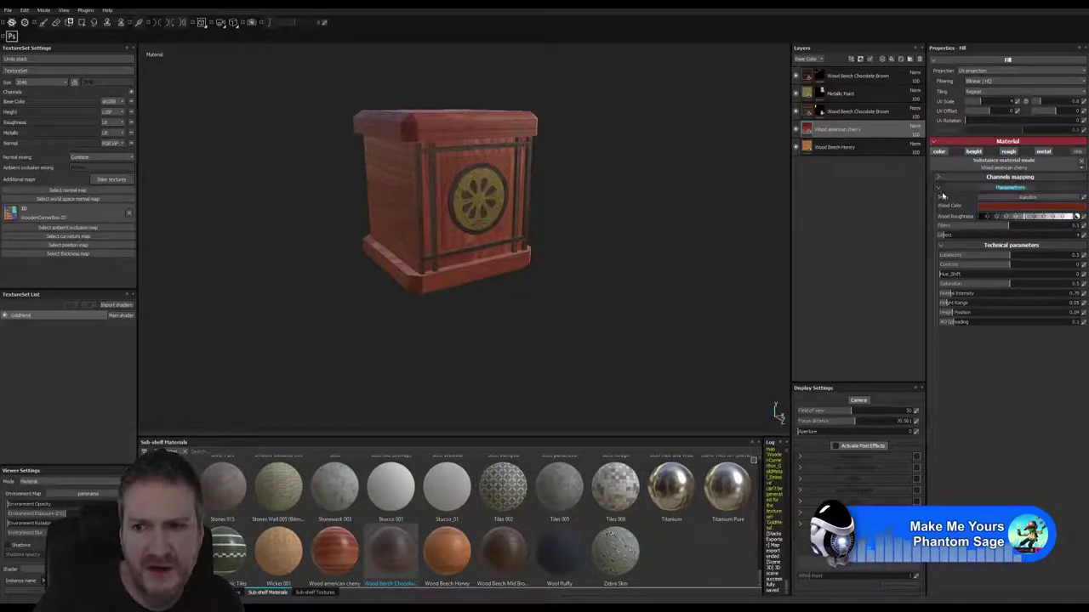
click(1005, 257)
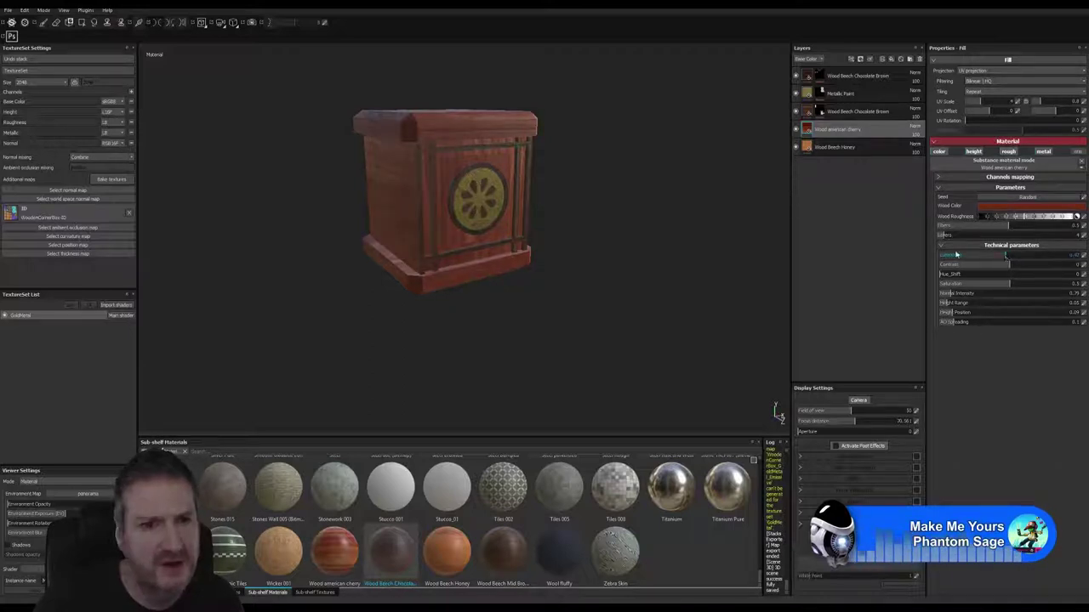
Export the corner box's textures with the existing export settings and return to 3ds Max
click(8, 10)
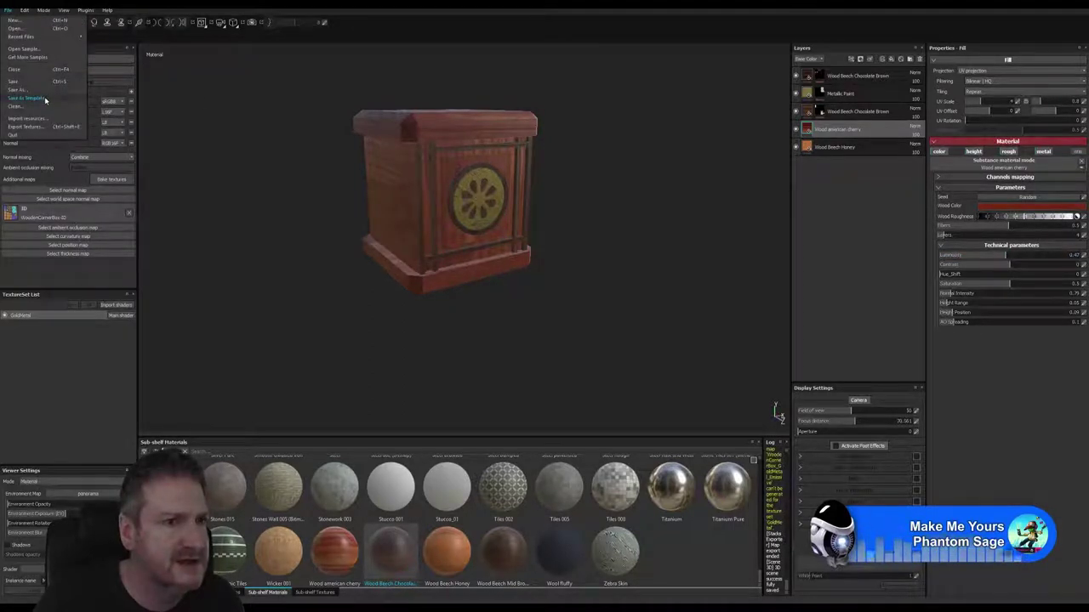
click(25, 126)
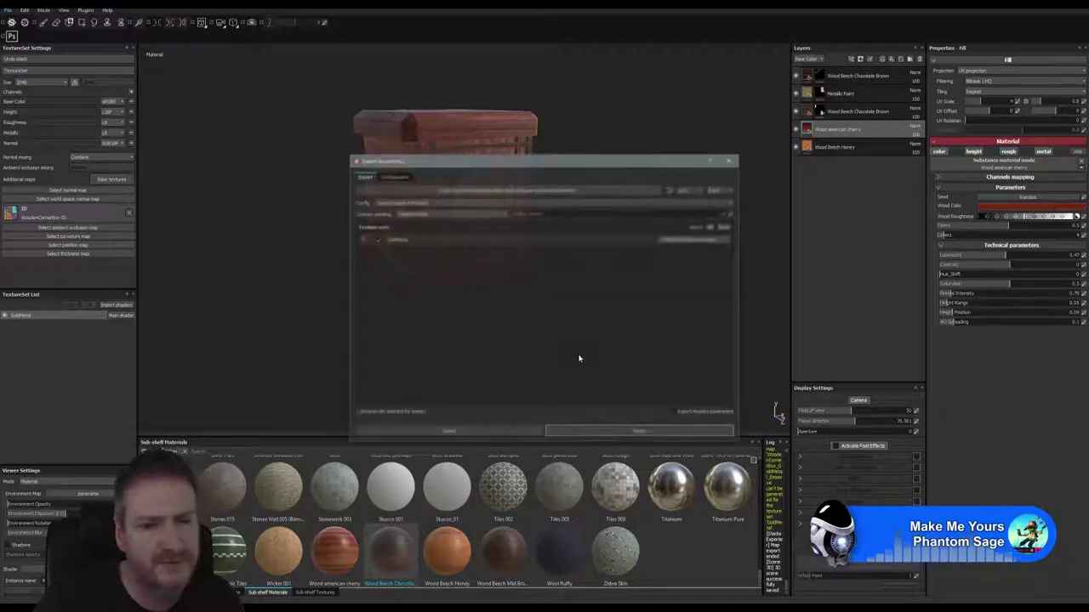
click(638, 432)
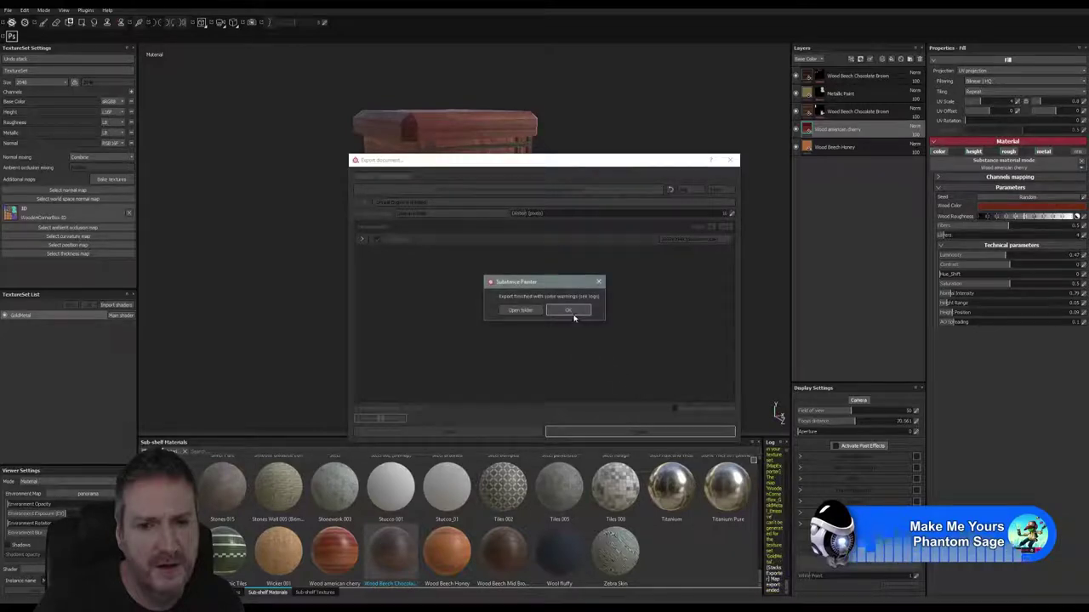
click(576, 311)
click(1063, 10)
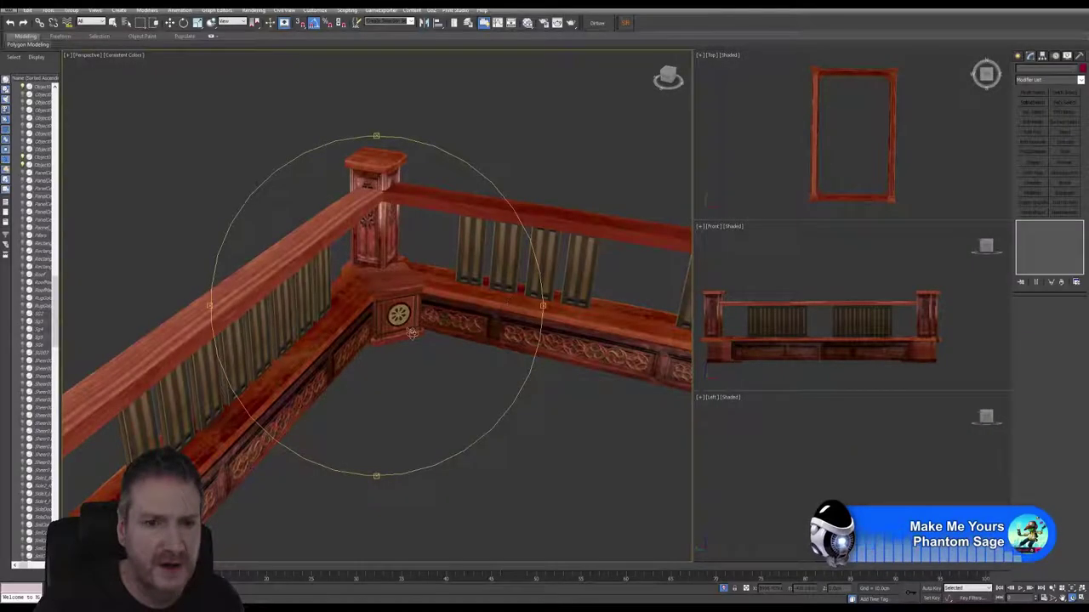
Reload the WoodenCornerBox_GoldMetal_BaseColor bitmap in the corner box material and close the Slate Material Editor
drag(466, 474, 454, 472)
drag(524, 242, 431, 202)
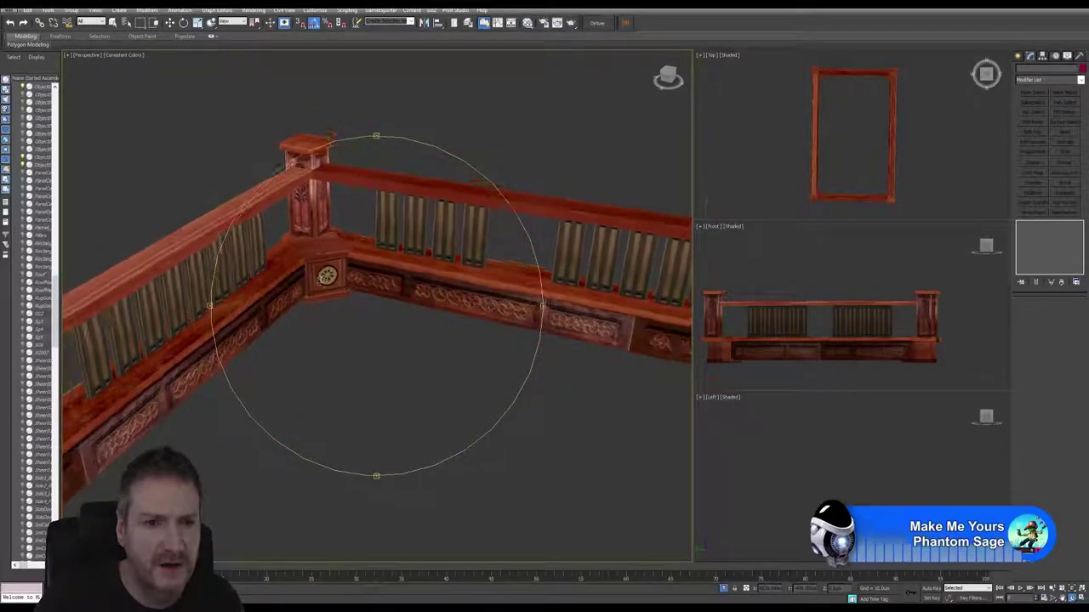
key(m)
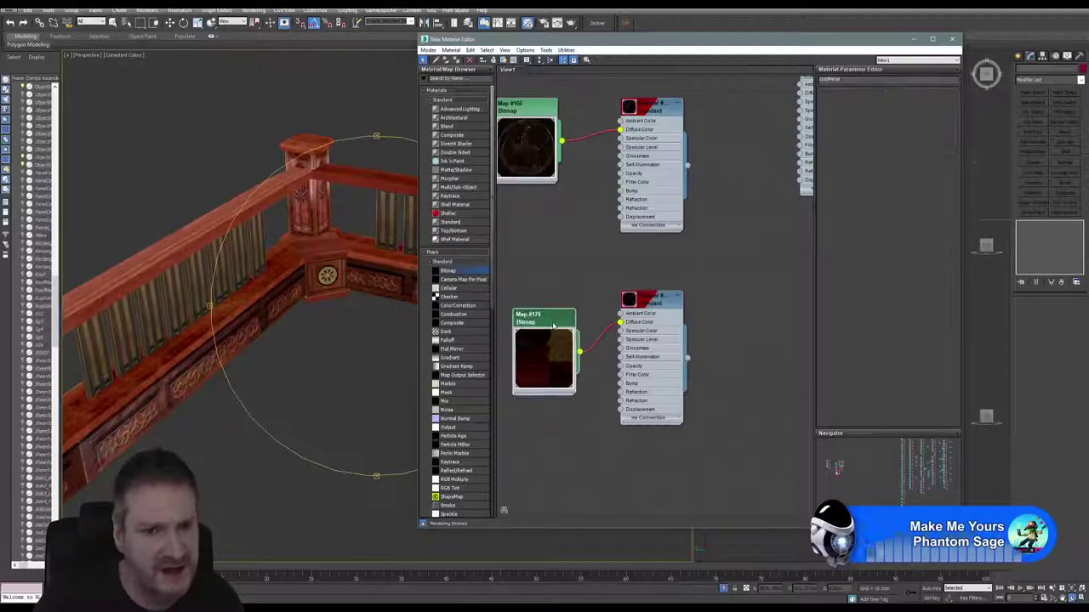
click(840, 210)
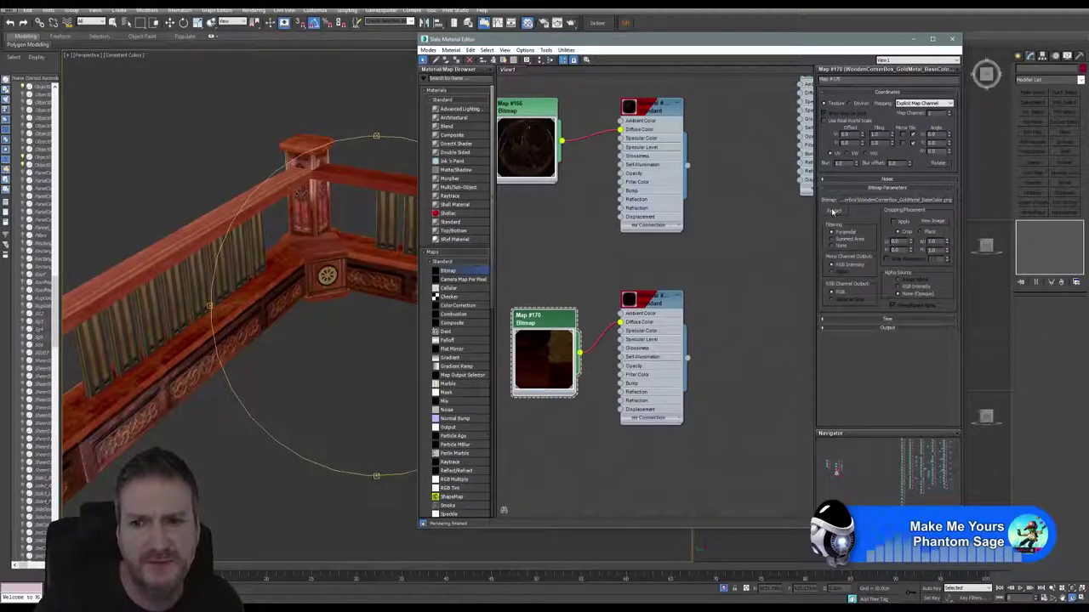
click(952, 39)
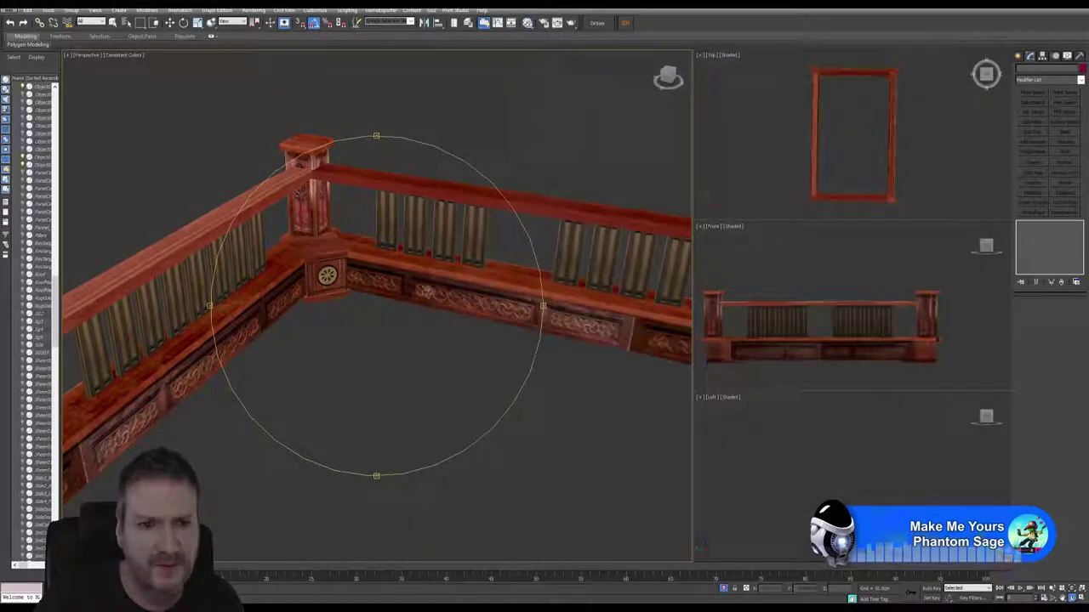
Examine the railing in the Perspective view, comparing the recoloured corner boxes with the neighbouring posts, rails and carved panels
drag(410, 301, 372, 312)
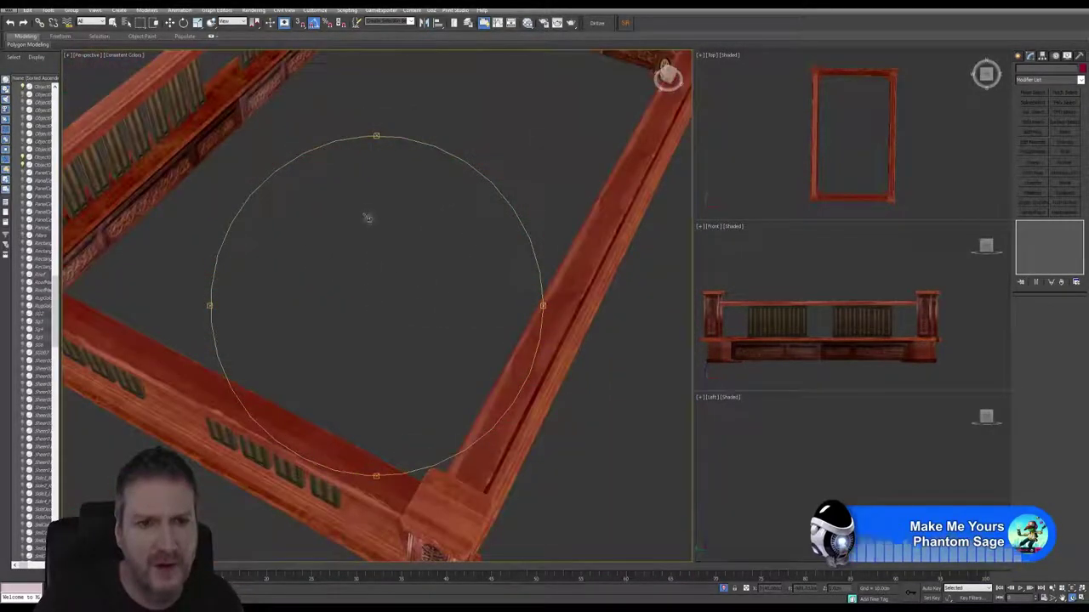
drag(369, 216, 356, 442)
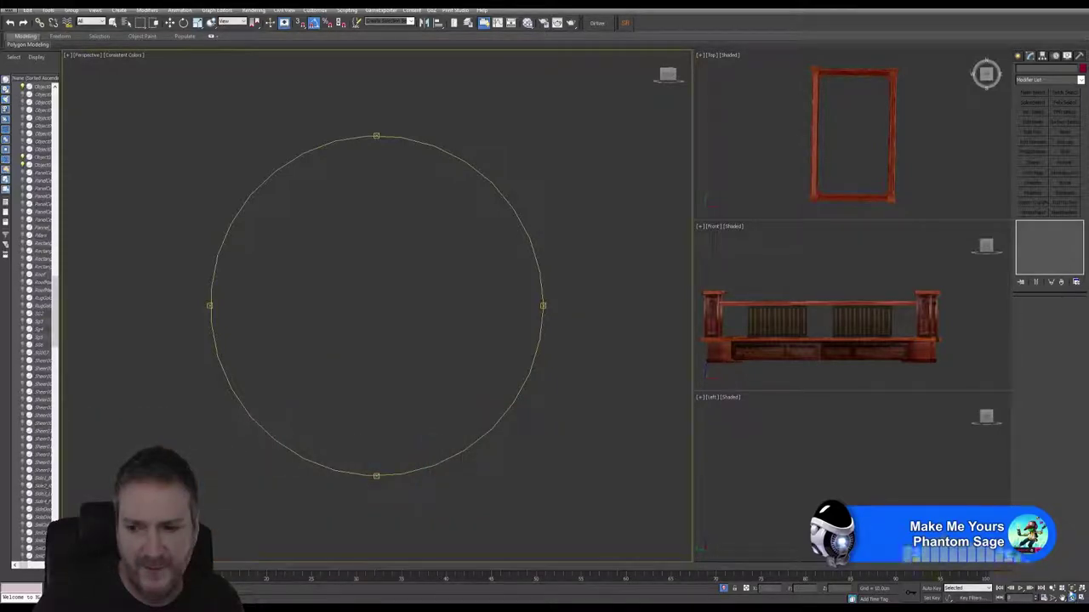
click(1072, 590)
drag(435, 323, 416, 346)
scroll(383, 295, up, 5)
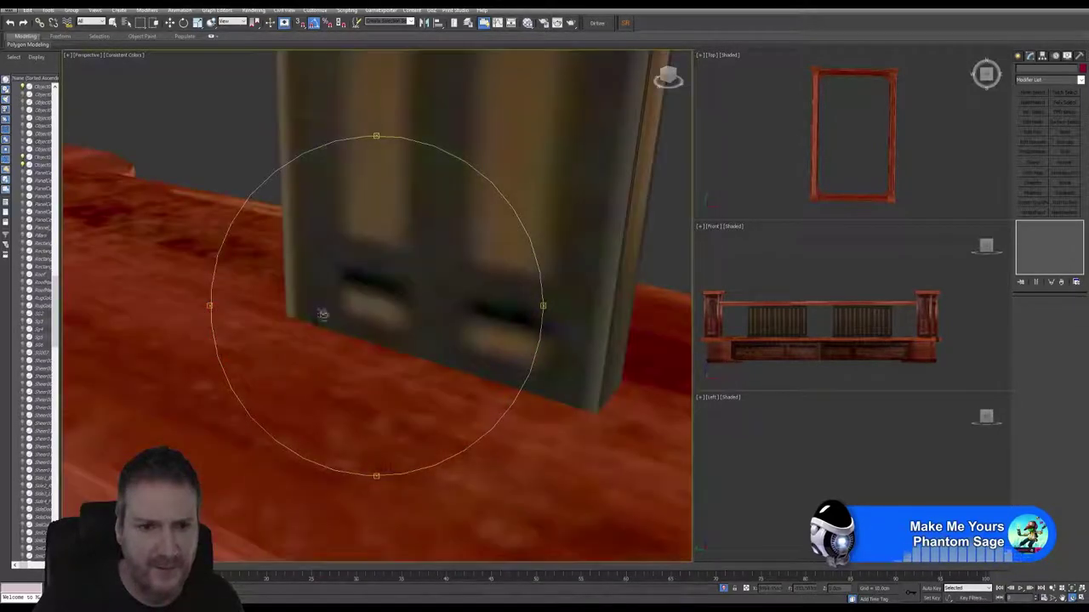
scroll(323, 315, down, 10)
drag(323, 311, 282, 277)
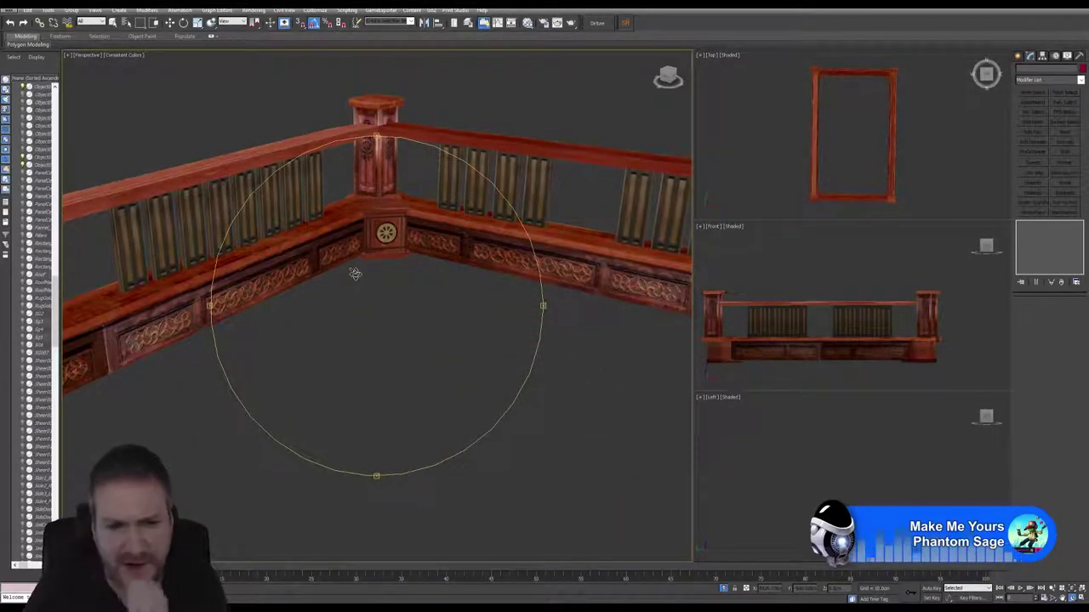
drag(352, 280, 352, 303)
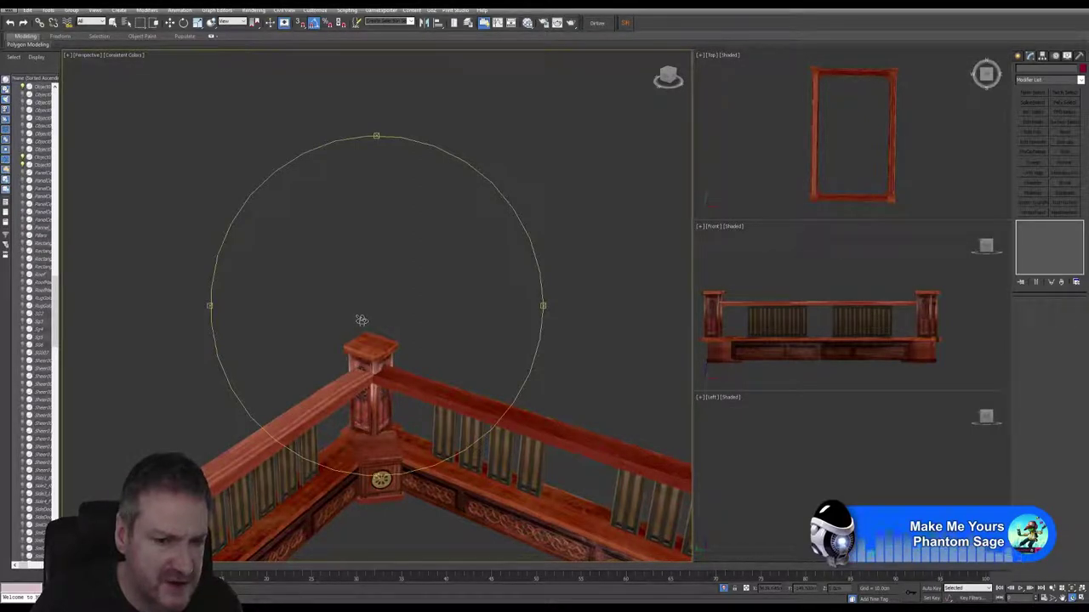
Return to Substance Painter and change the Wood Color of the Wood american cherry layer to a deeper, more saturated red
mouse_move(380, 353)
mouse_down()
mouse_move(365, 332)
mouse_move(371, 343)
mouse_up()
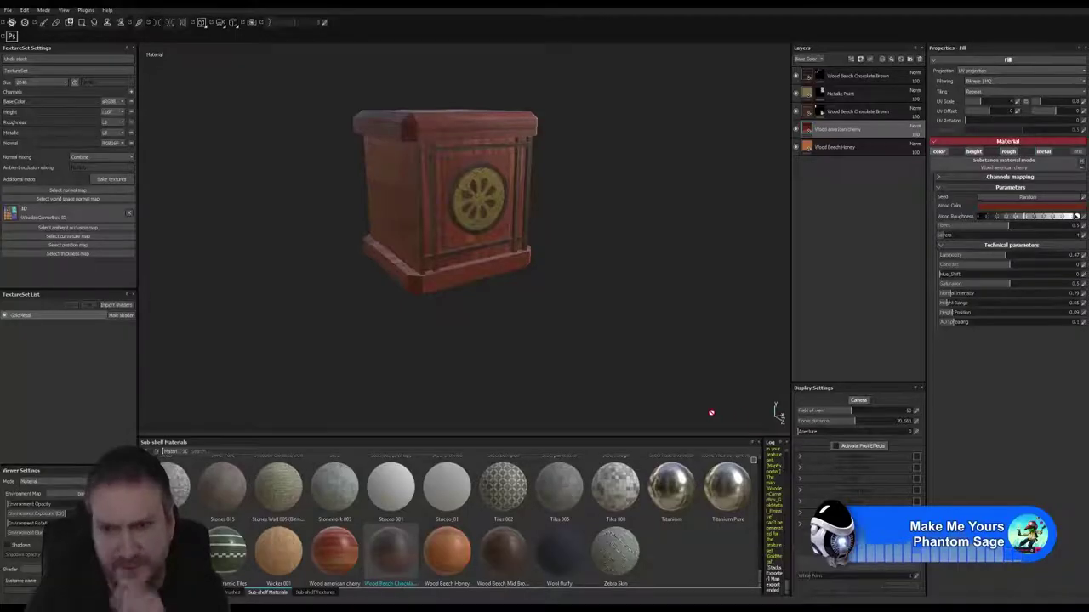
click(1029, 205)
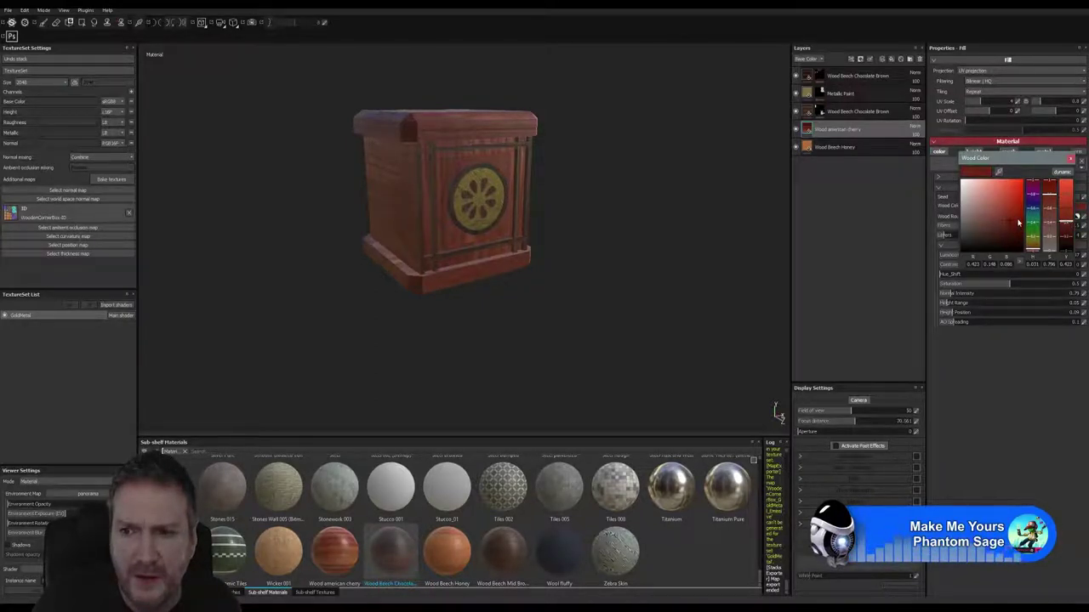
click(1016, 225)
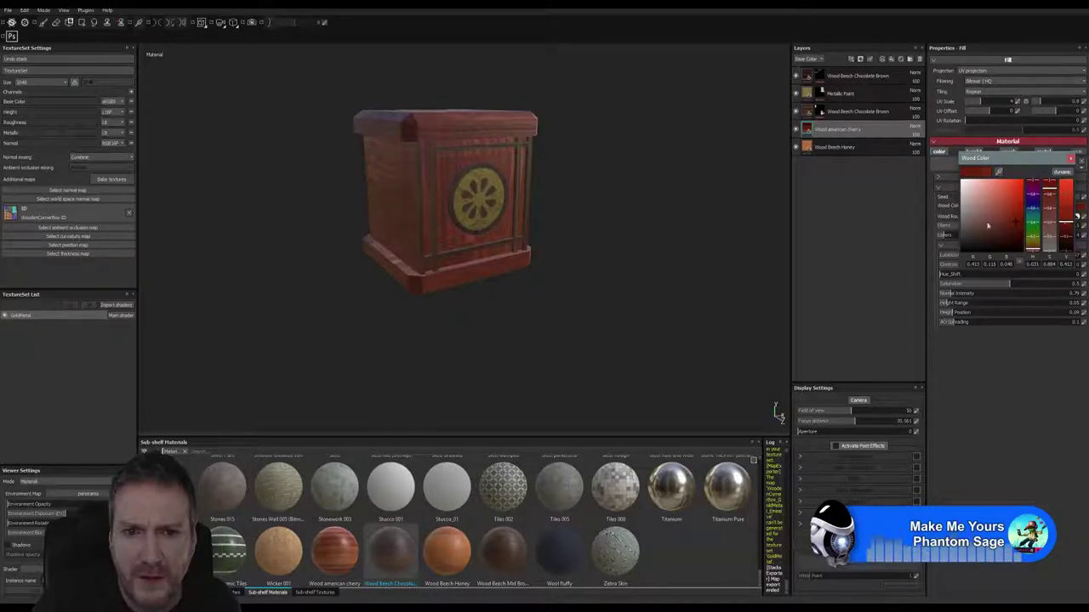
Export the corner box's textures again and switch back to 3ds Max to check the boxes on the railing
click(7, 10)
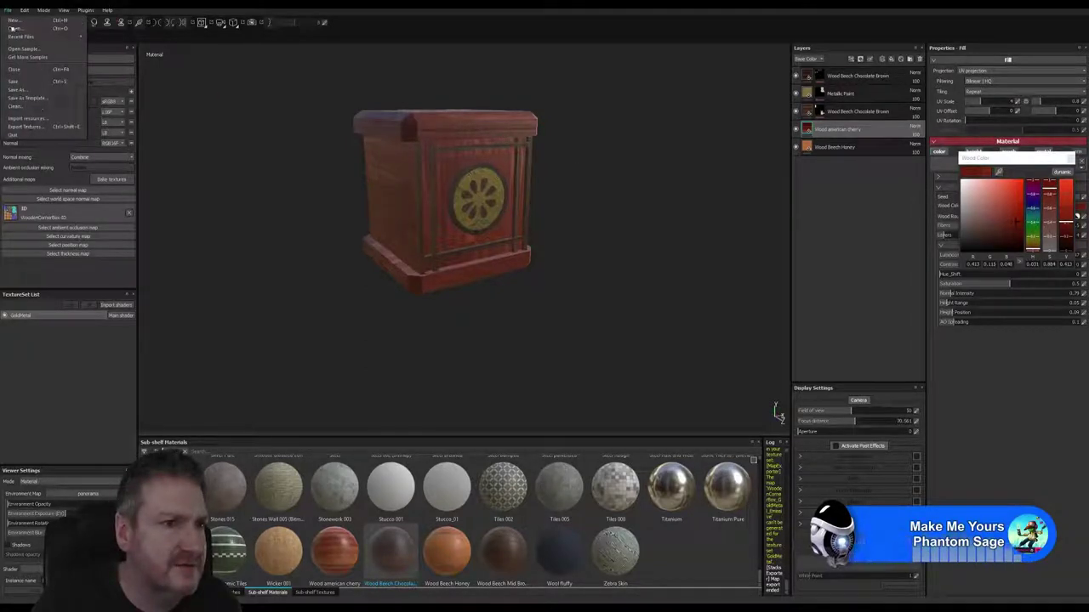
click(30, 127)
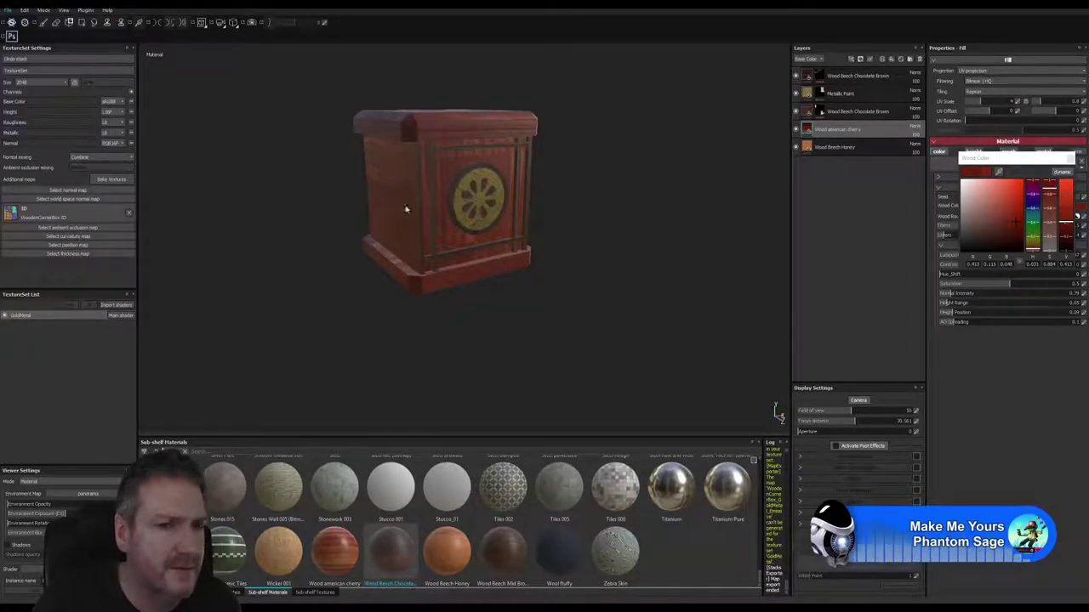
click(651, 434)
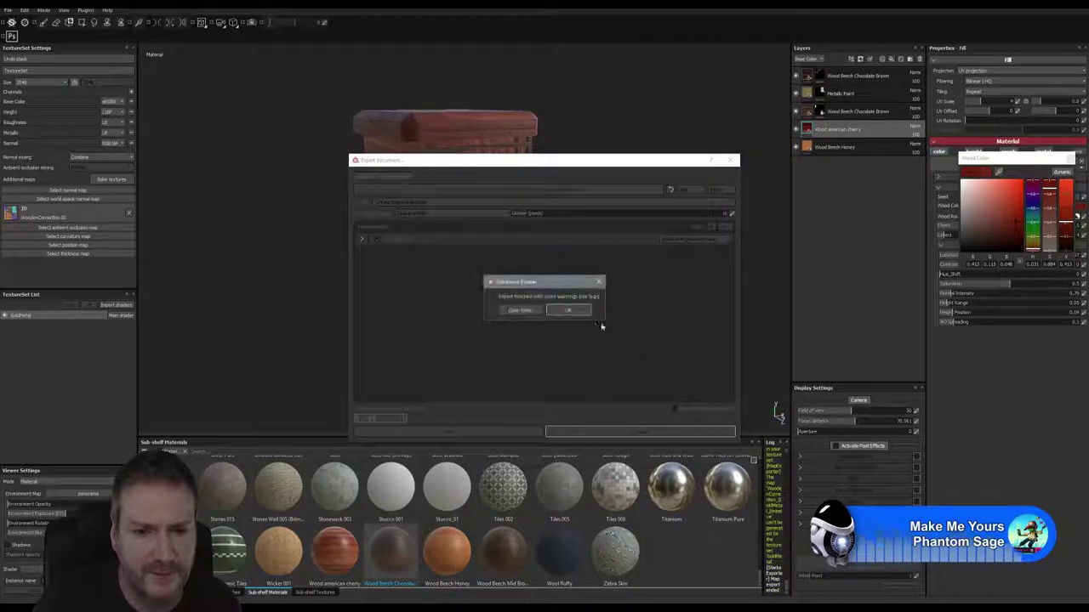
click(575, 311)
click(1027, 15)
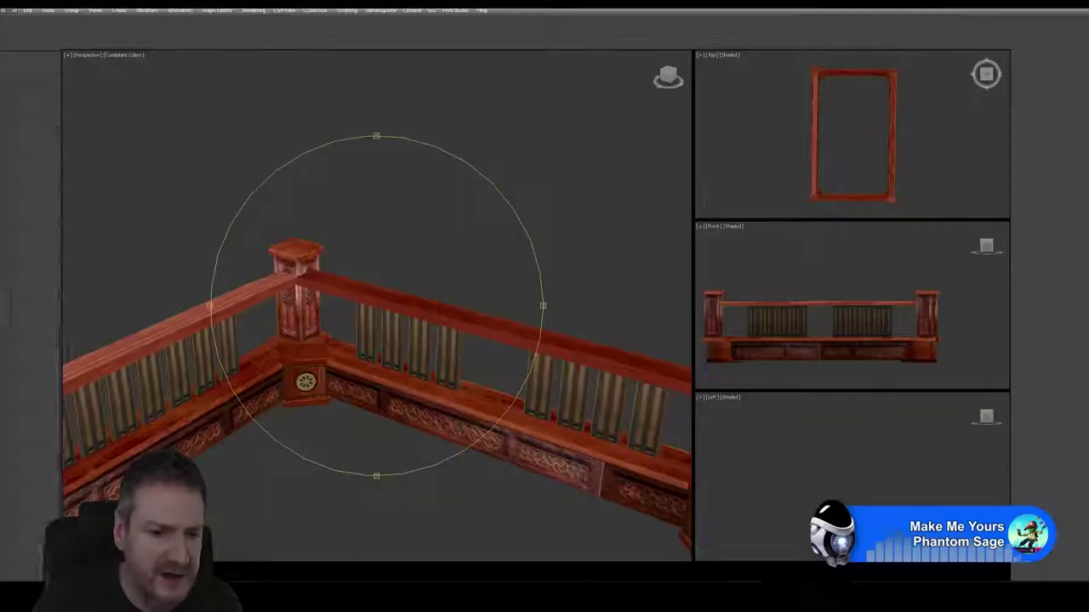
mouse_move(364, 366)
mouse_down()
mouse_move(365, 341)
mouse_move(372, 358)
mouse_up()
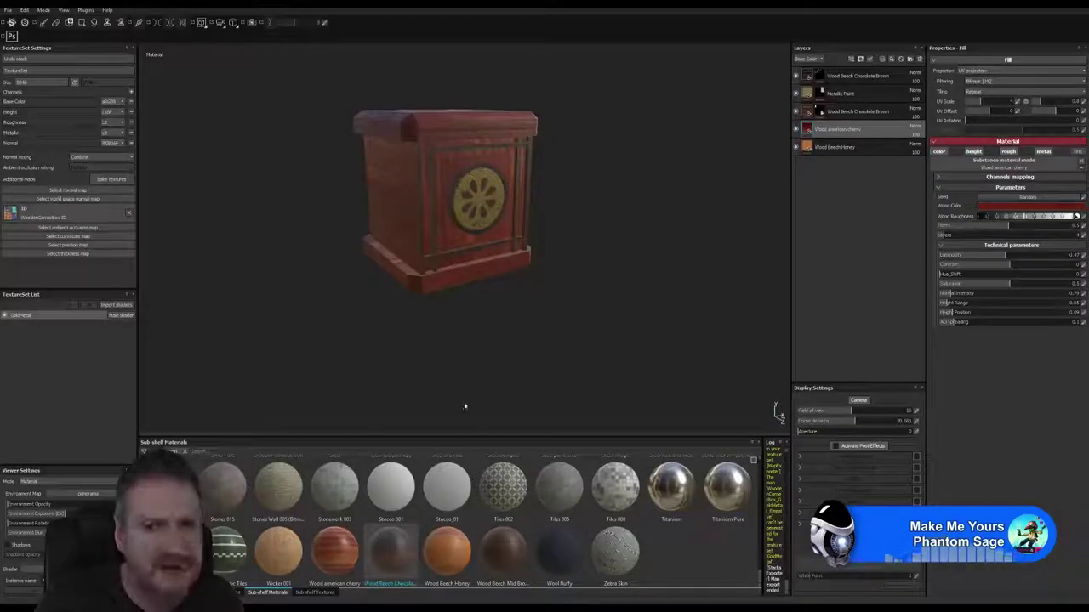
Return to Substance Painter, add a white mask to the Wood american cherry layer and select the Crystal brush for painting on it
right_click(825, 132)
click(846, 133)
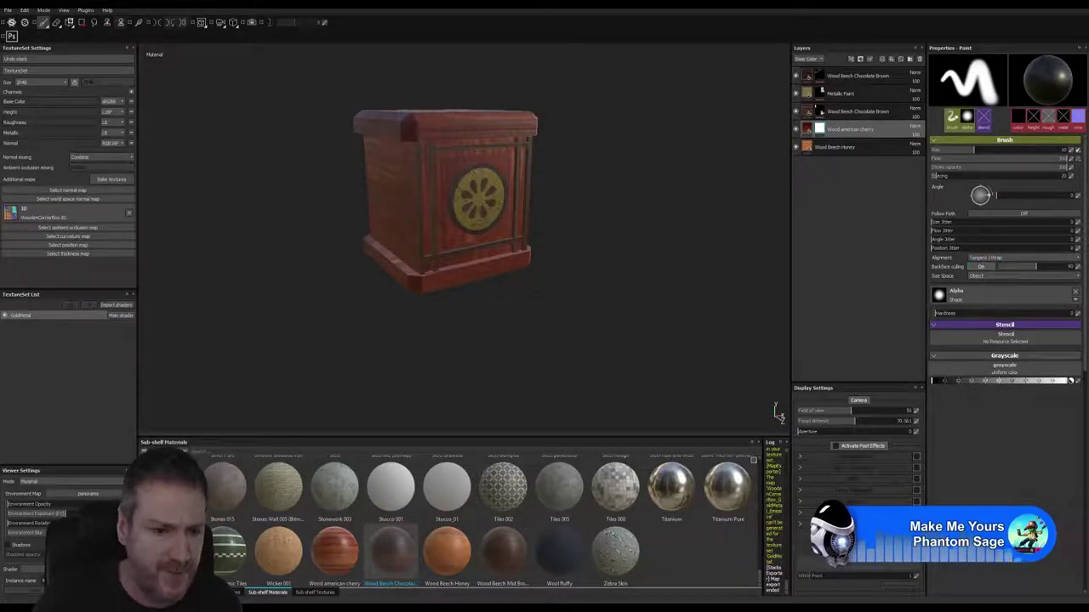
click(236, 593)
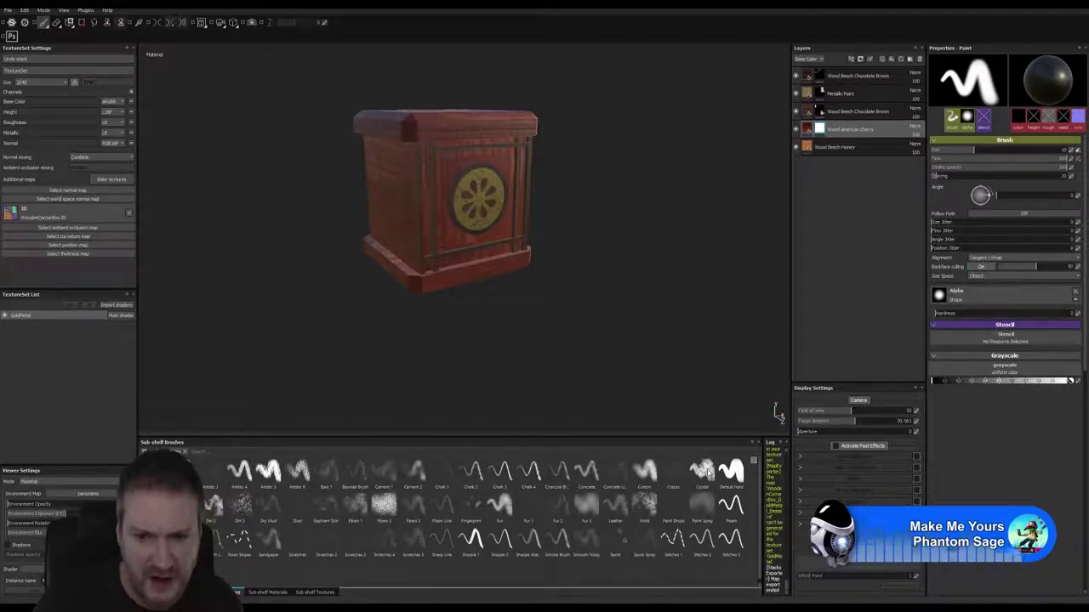
click(702, 470)
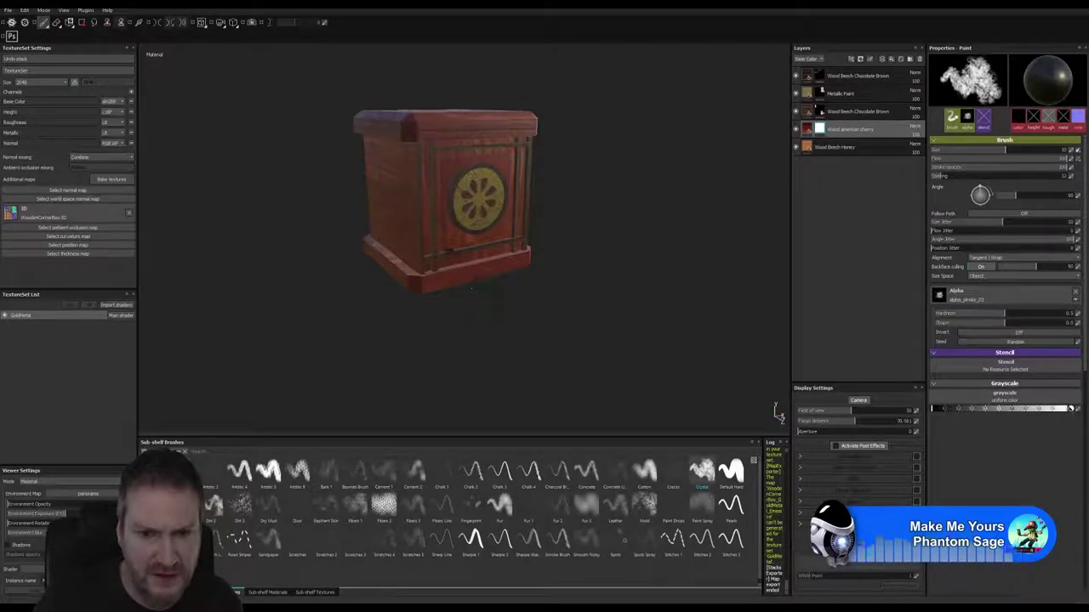
click(444, 251)
Shrink the Crystal brush for detail painting on the front edge of the box's lid
alt+right_drag(473, 189, 758, 98)
alt+middle_drag(477, 157, 487, 361)
alt+right_drag(431, 223, 723, 153)
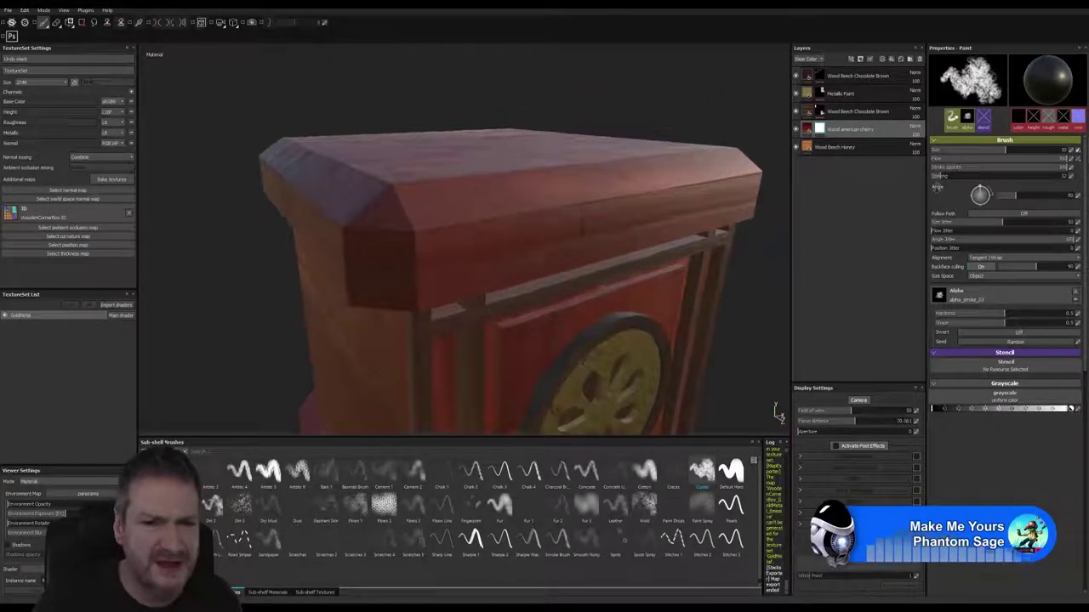
alt+drag(549, 224, 513, 223)
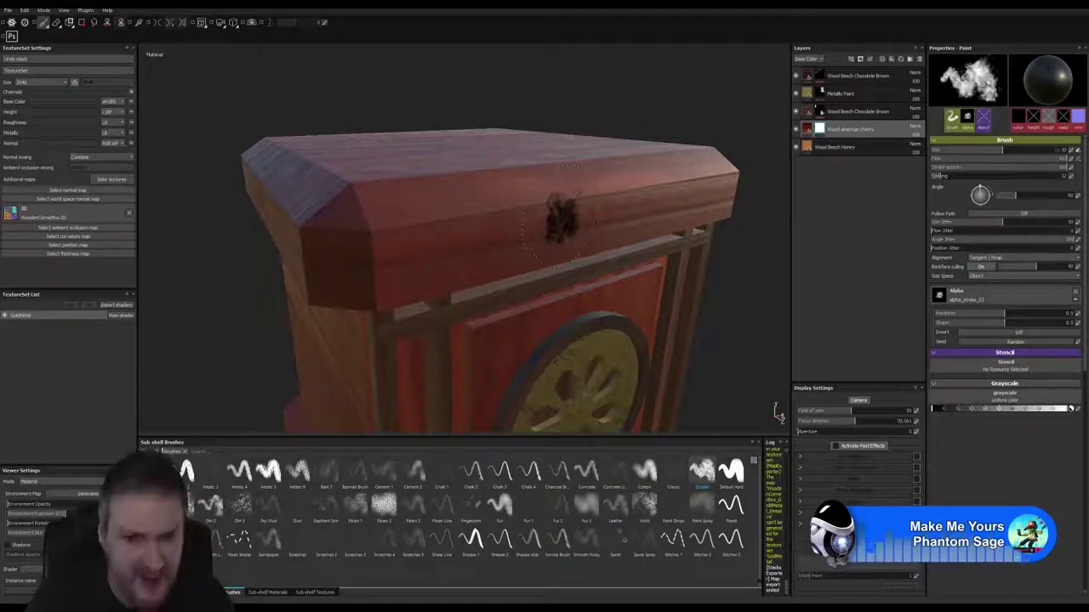
key([)
key([)
key([)
key([)
key([)
key([)
key([)
key([)
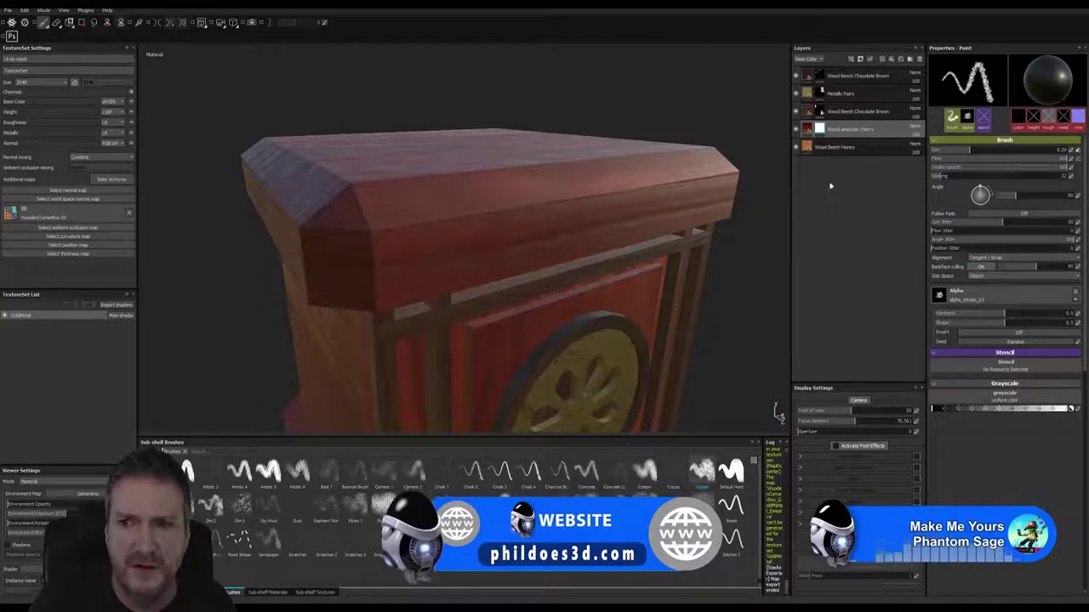
Try wearing away the lid's front edge with the Crystal brush on the Wood american cherry mask, then undo it
click(385, 232)
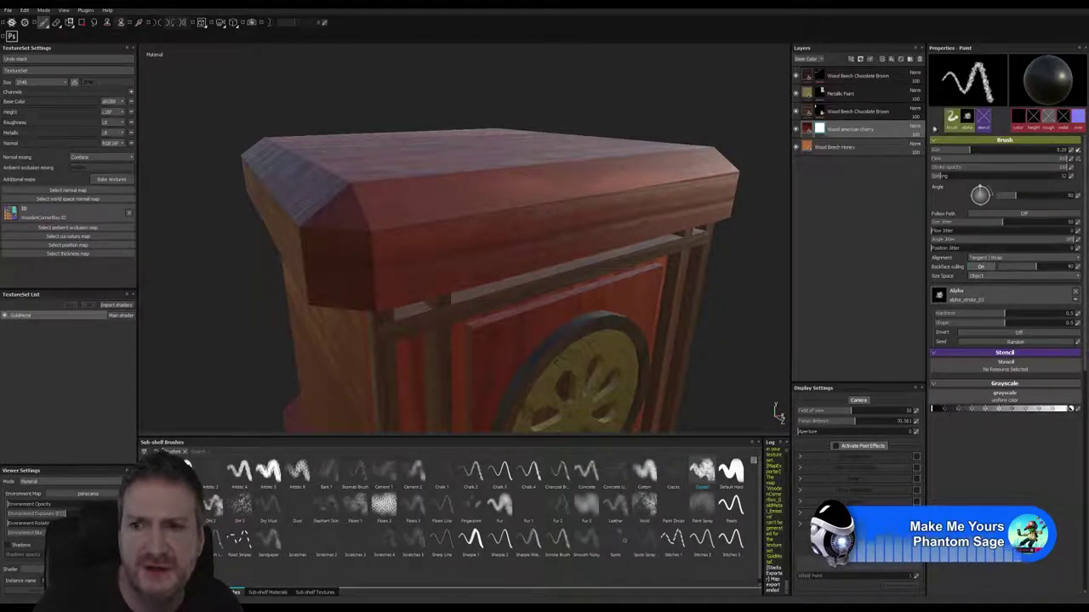
click(829, 146)
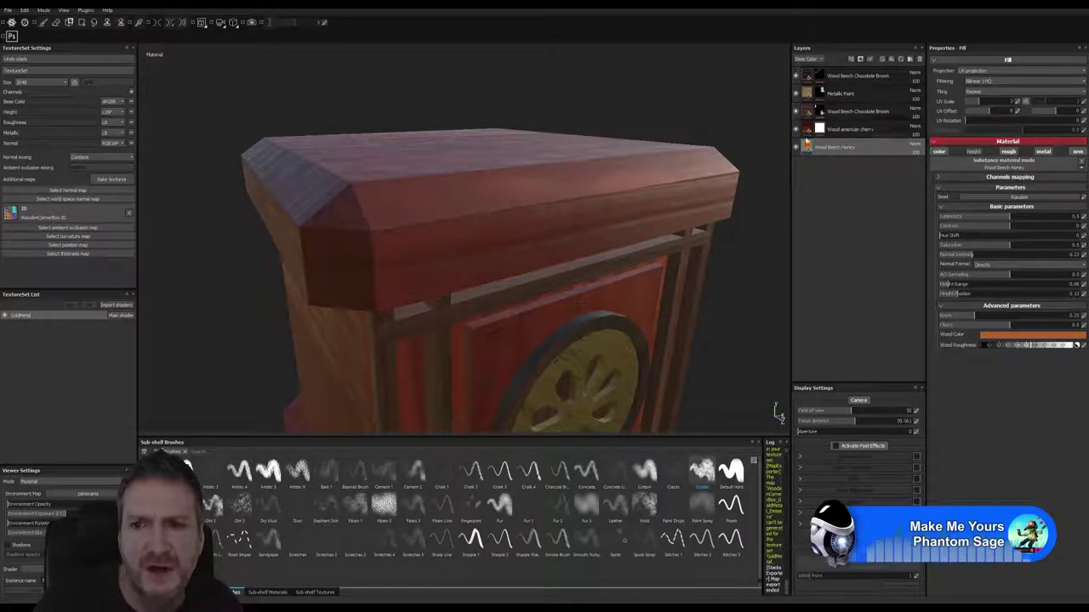
click(806, 133)
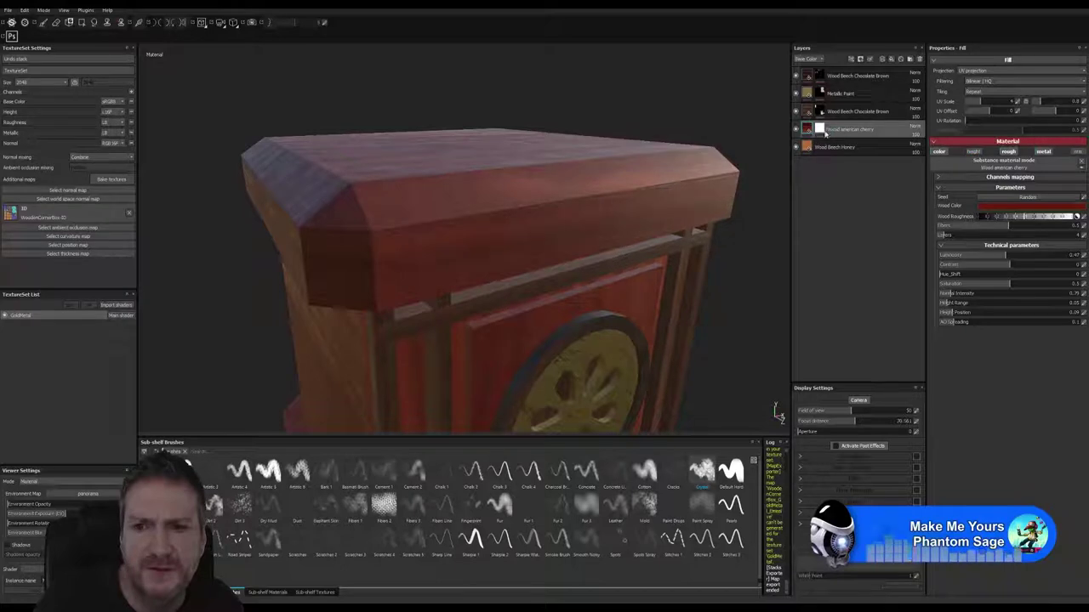
key(1)
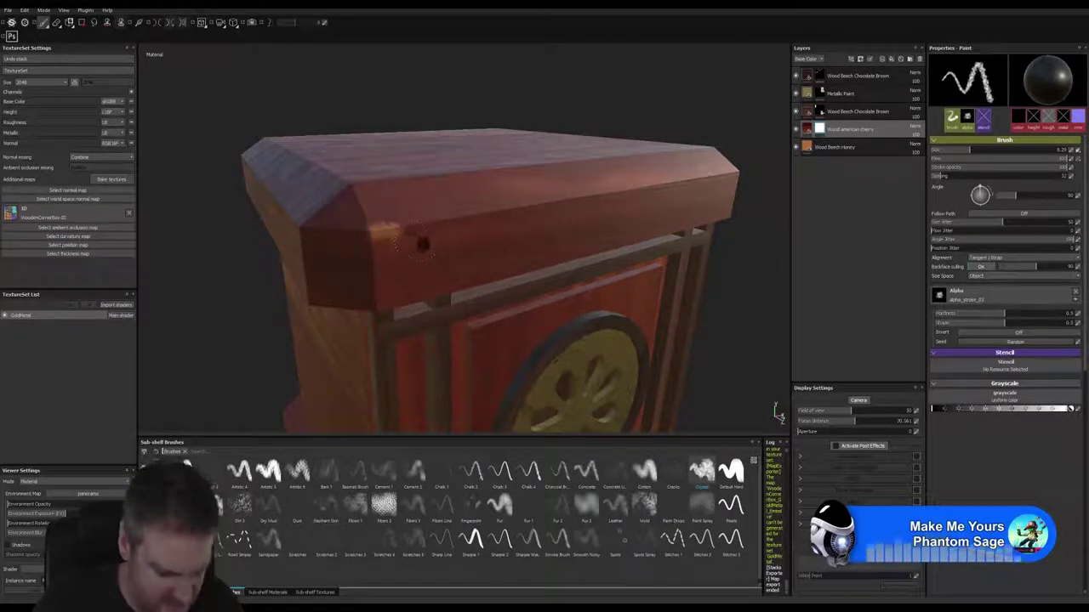
key(ctrl)
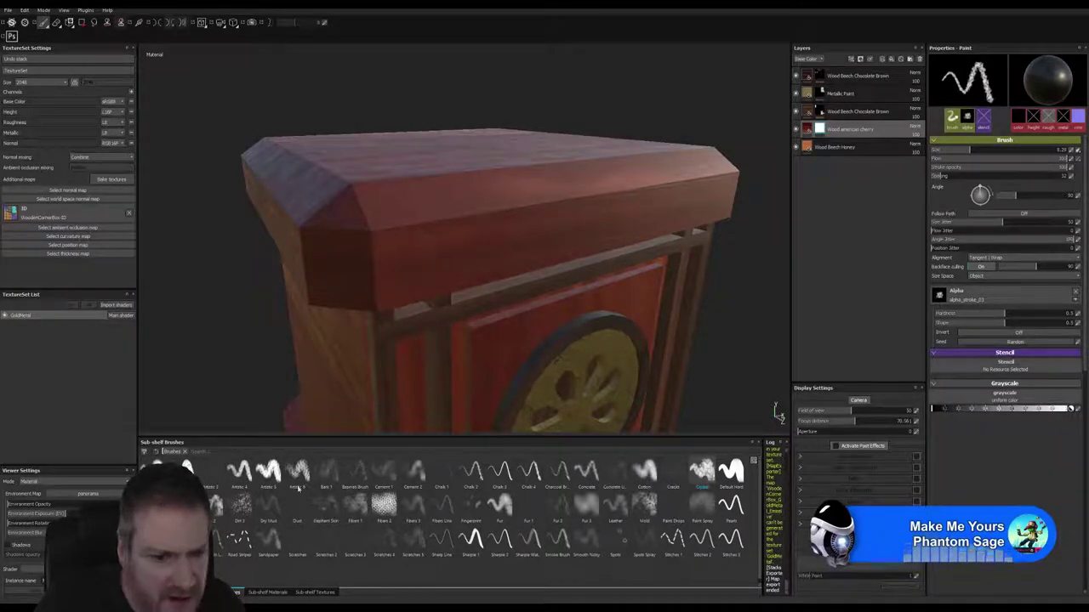
Switch to the dirt brush with Alpha Dirt 02, shrink it to about 13.5, and paint wear along the lid's upper front edge
click(701, 470)
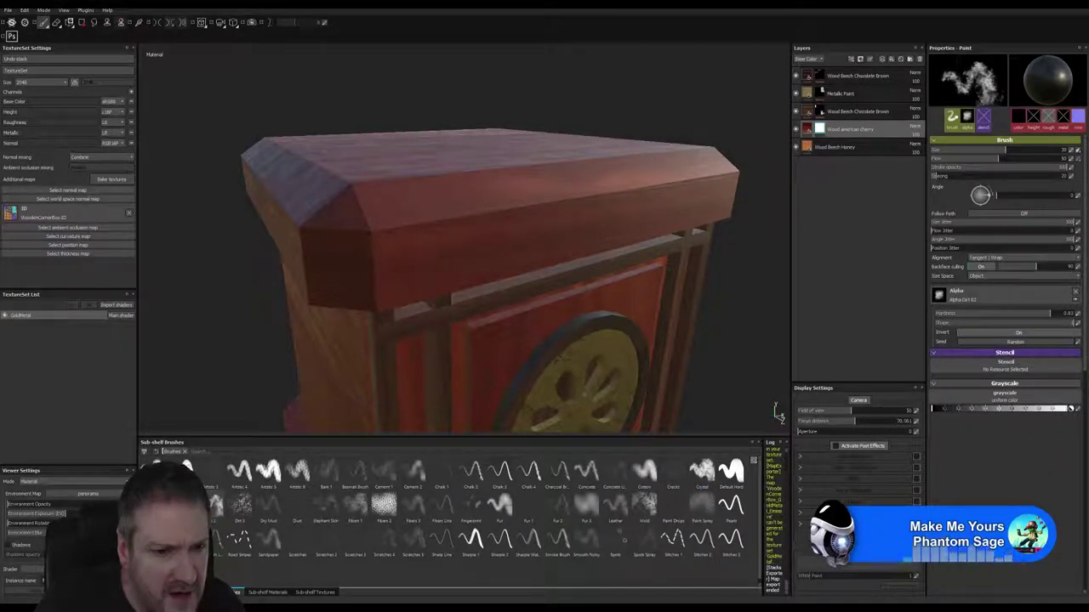
click(393, 247)
key(bracketleft)
key(bracketleft)
key(bracketleft)
key(bracketleft)
key(bracketleft)
key(bracketleft)
key(bracketleft)
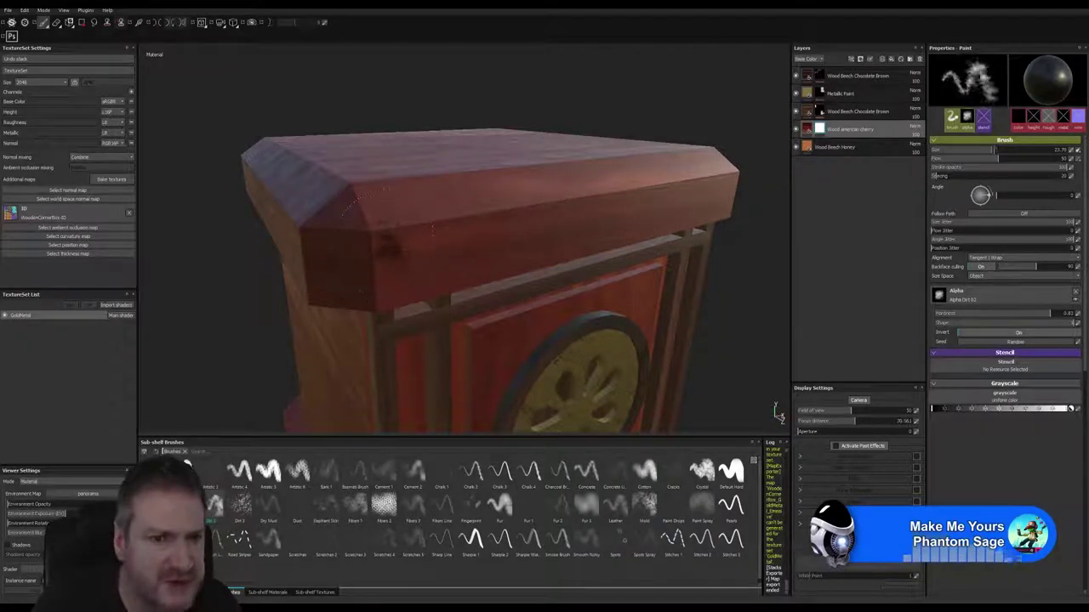
key(bracketleft)
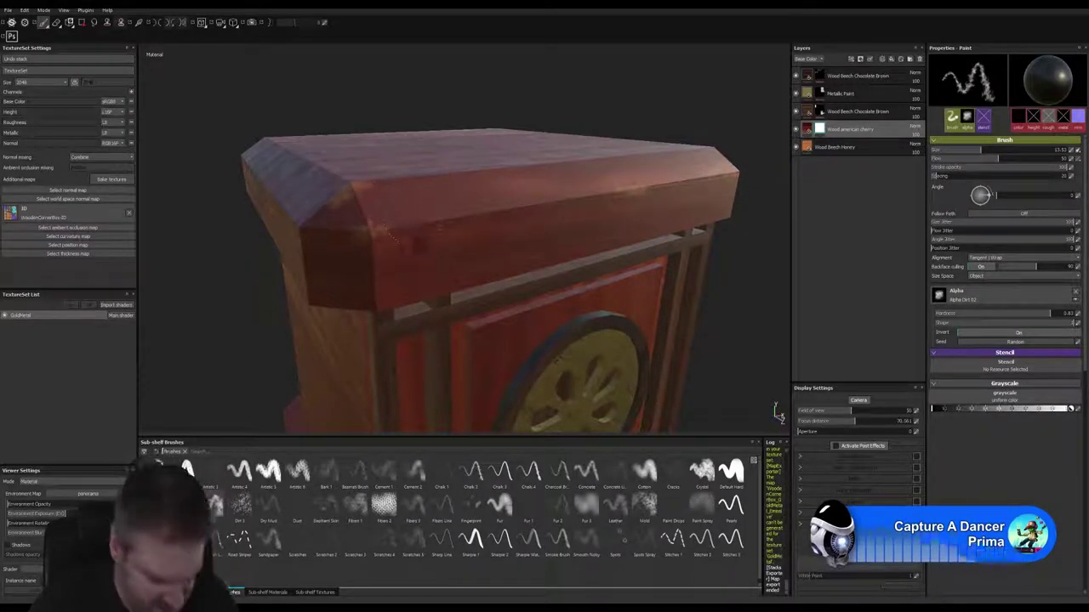
Paint worn spots on the lid's chamfered corner between the front and side faces
mouse_move(409, 245)
alt+mouse_down()
mouse_move(483, 270)
mouse_move(465, 237)
alt+mouse_up()
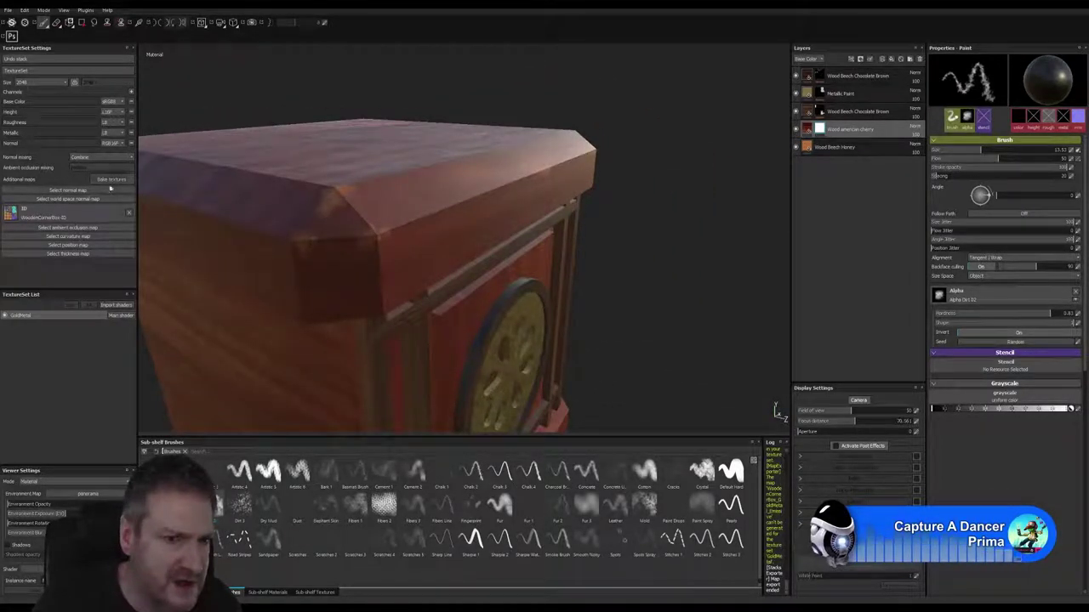
alt+drag(310, 215, 453, 225)
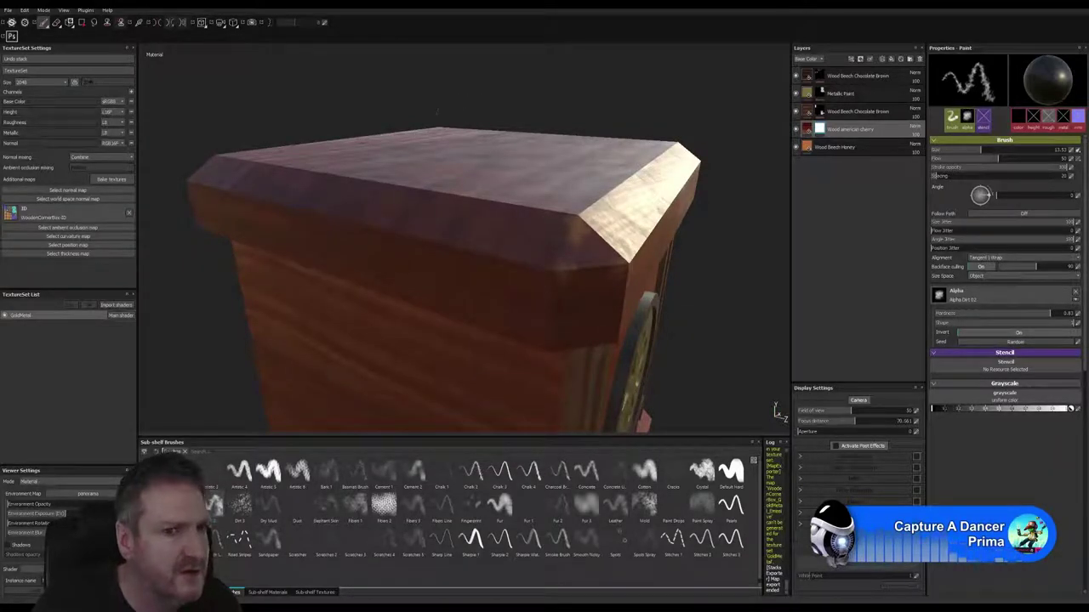
alt+drag(434, 297, 374, 282)
alt+drag(511, 258, 441, 253)
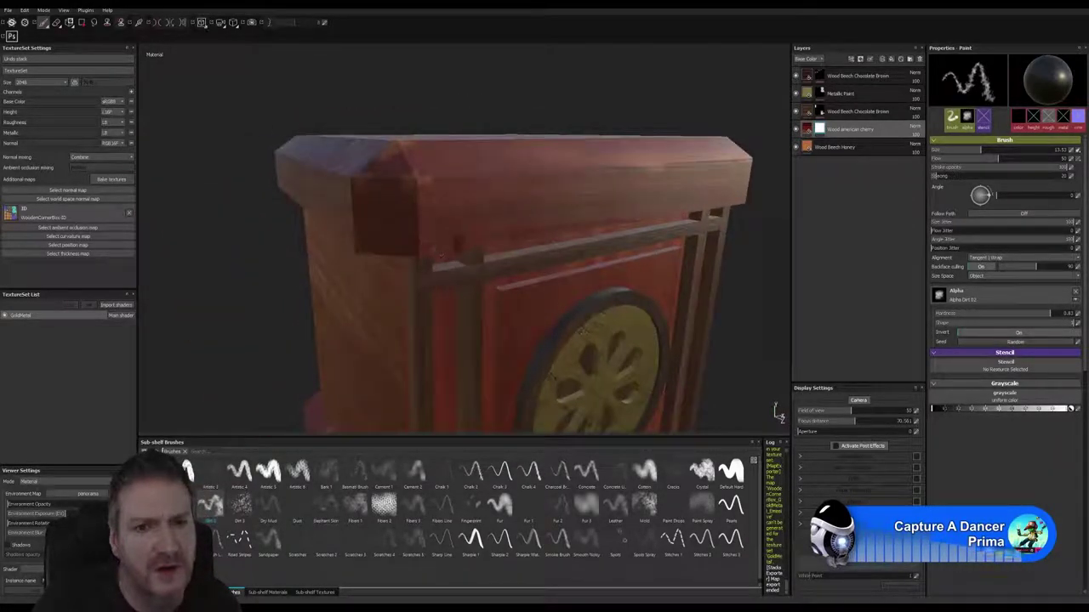
Paint worn patches along the lower edge of the lid's front face
alt+drag(660, 199, 369, 209)
alt+middle_drag(466, 396, 351, 426)
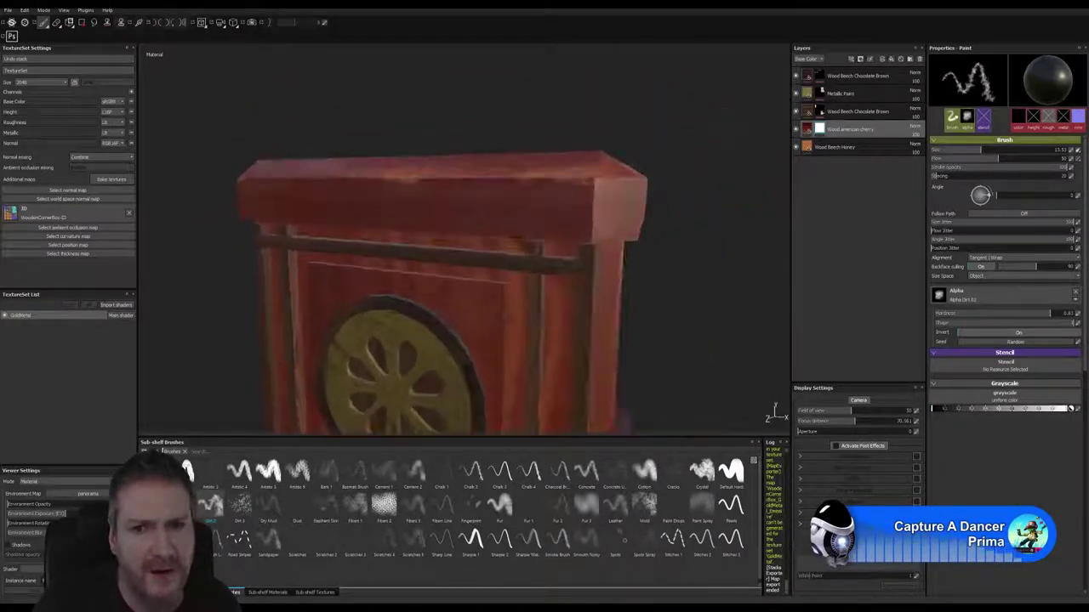
alt+drag(350, 426, 345, 348)
scroll(503, 257, up, 3)
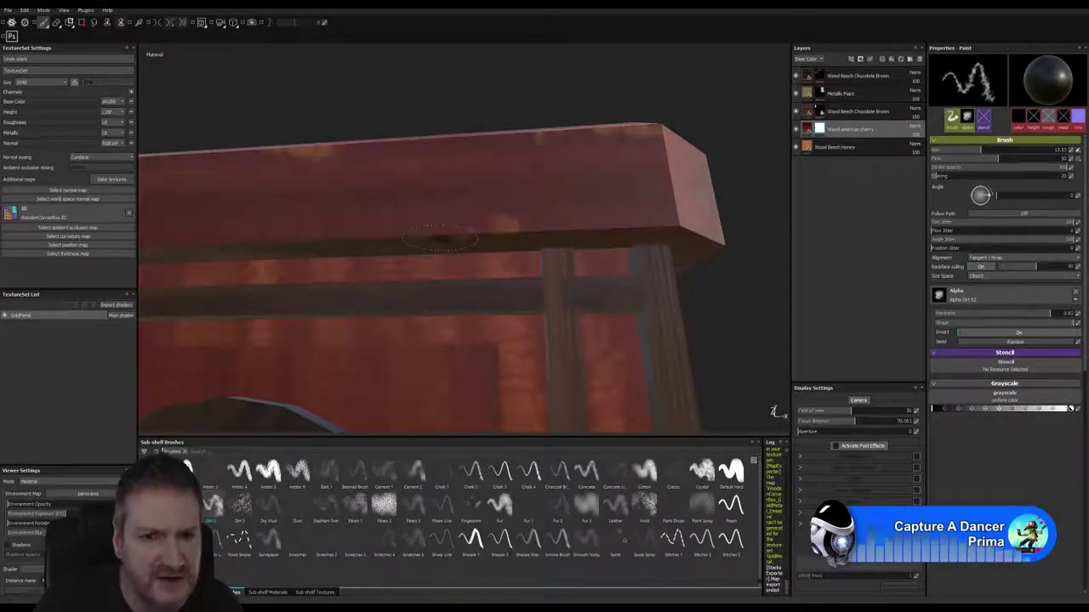
alt+drag(442, 297, 584, 281)
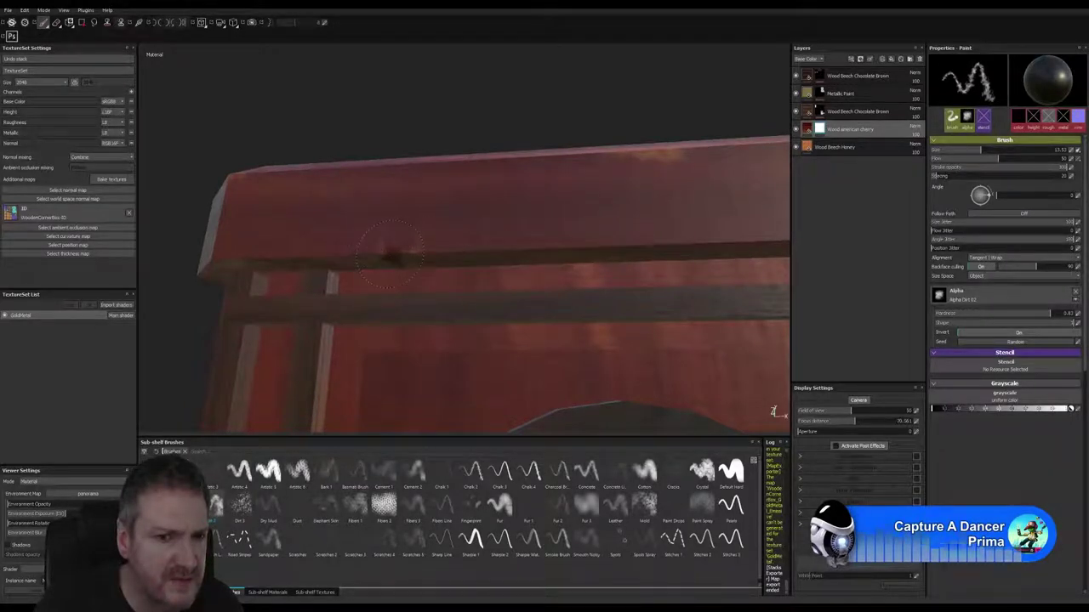
alt+drag(493, 308, 484, 240)
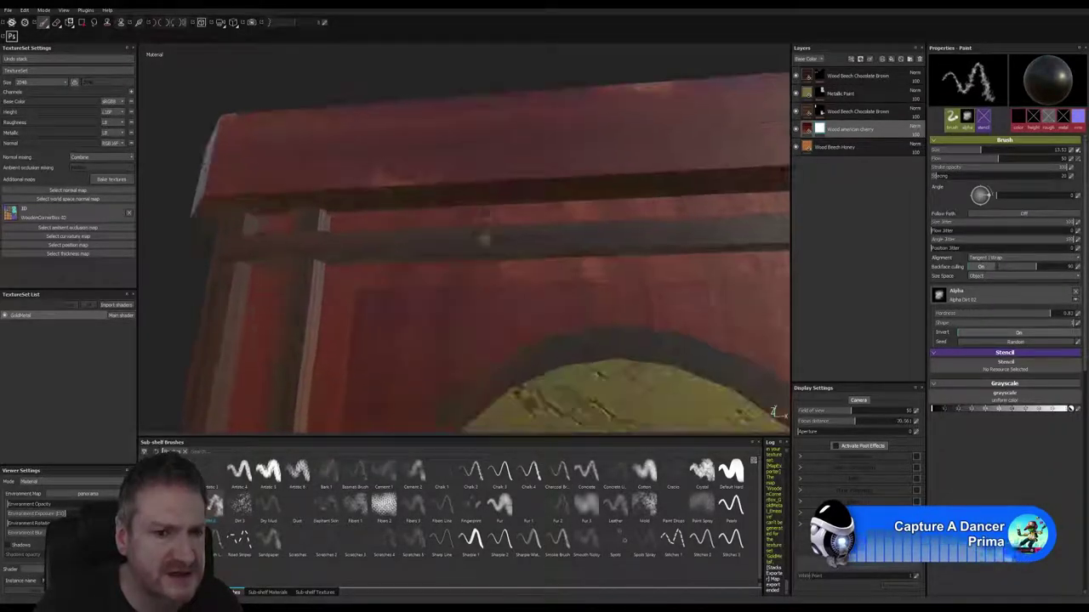
Reduce the brush size to about 7 and paint wear on the upper-left corner of the raised front panel
mouse_move(443, 310)
alt+right_down()
mouse_move(468, 315)
mouse_move(434, 298)
alt+right_up()
alt+drag(400, 256, 472, 270)
alt+right_drag(472, 270, 512, 276)
alt+drag(512, 276, 493, 306)
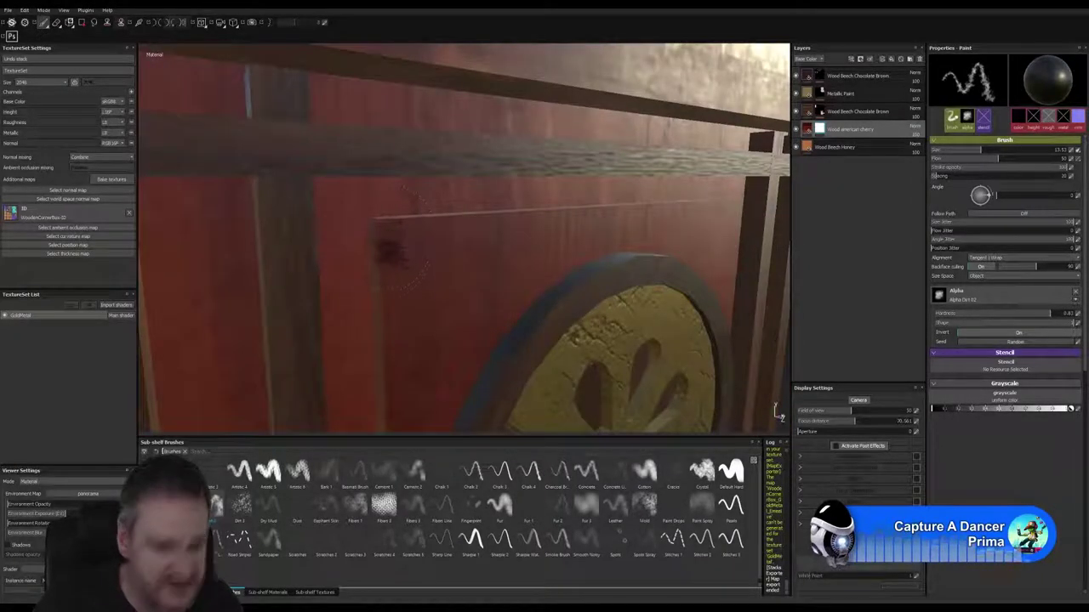
key(bracketleft)
key(bracketleft)
key(bracketleft)
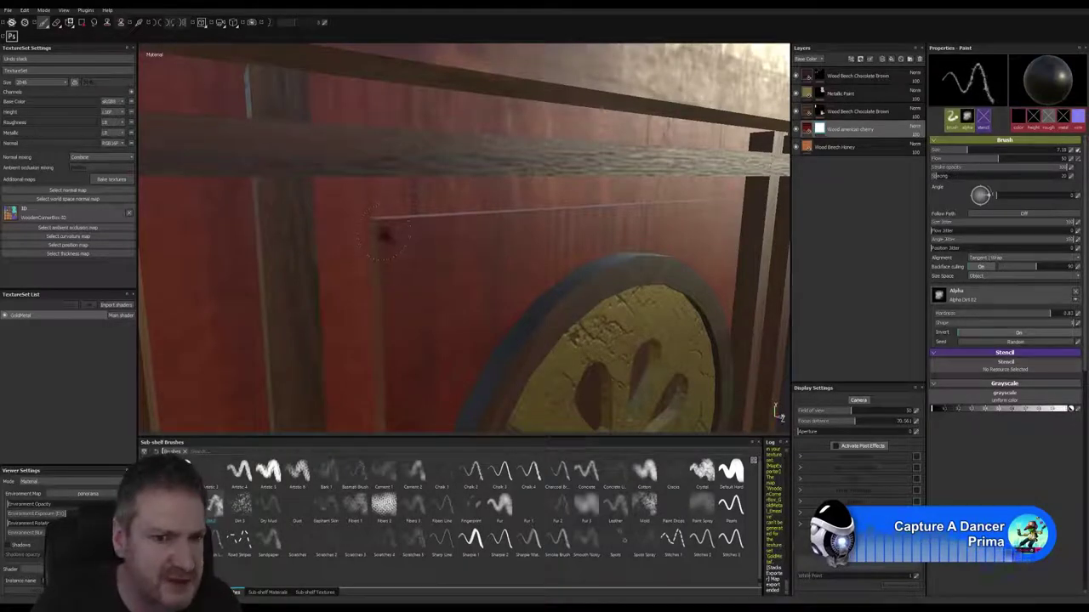
mouse_move(373, 241)
mouse_down()
mouse_move(387, 219)
mouse_move(407, 219)
mouse_up()
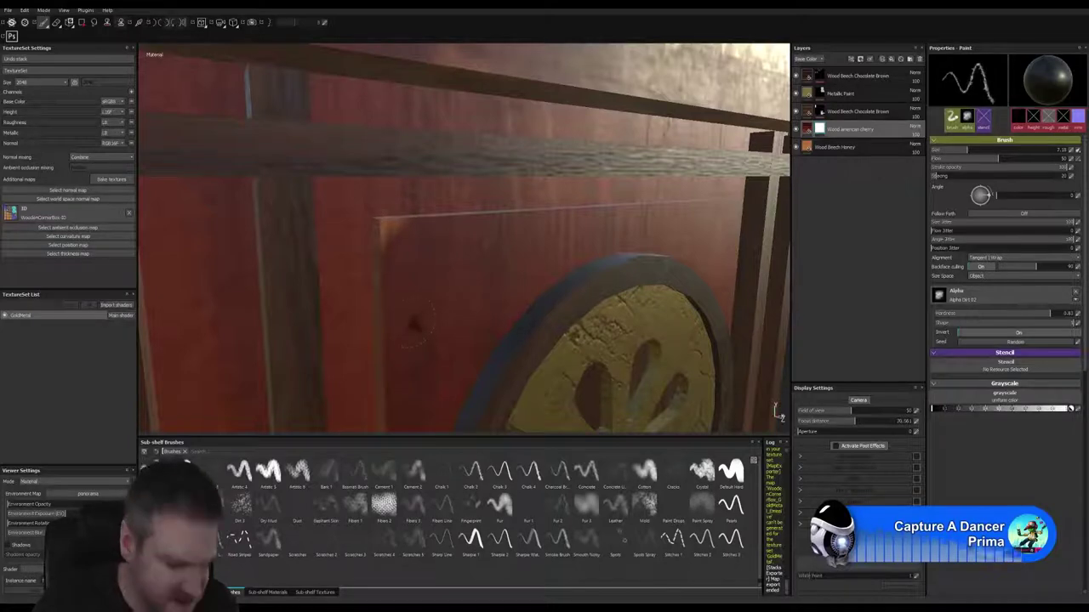
Paint worn spots down the raised panel's left edge, around its lower-left corner and along its bottom edge
alt+middle_drag(418, 314, 419, 136)
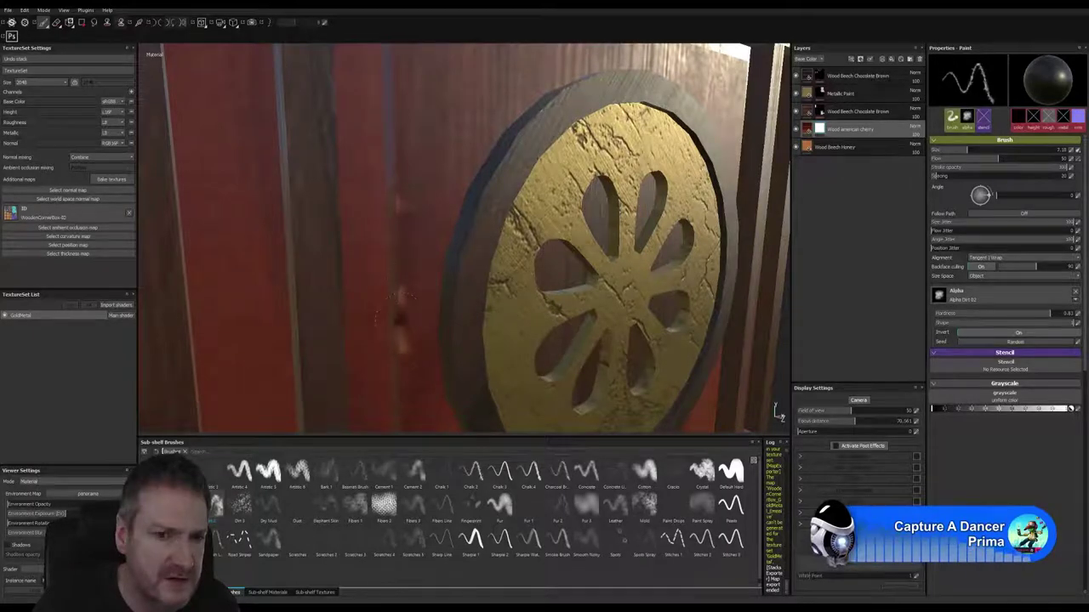
alt+drag(400, 298, 356, 332)
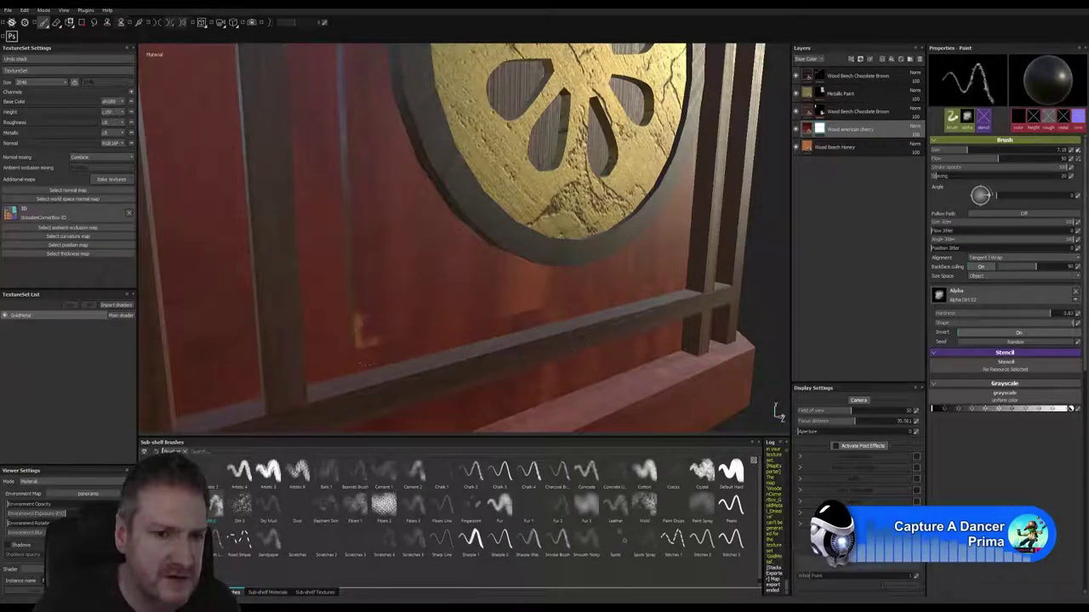
alt+drag(368, 341, 429, 196)
scroll(429, 196, up, 3)
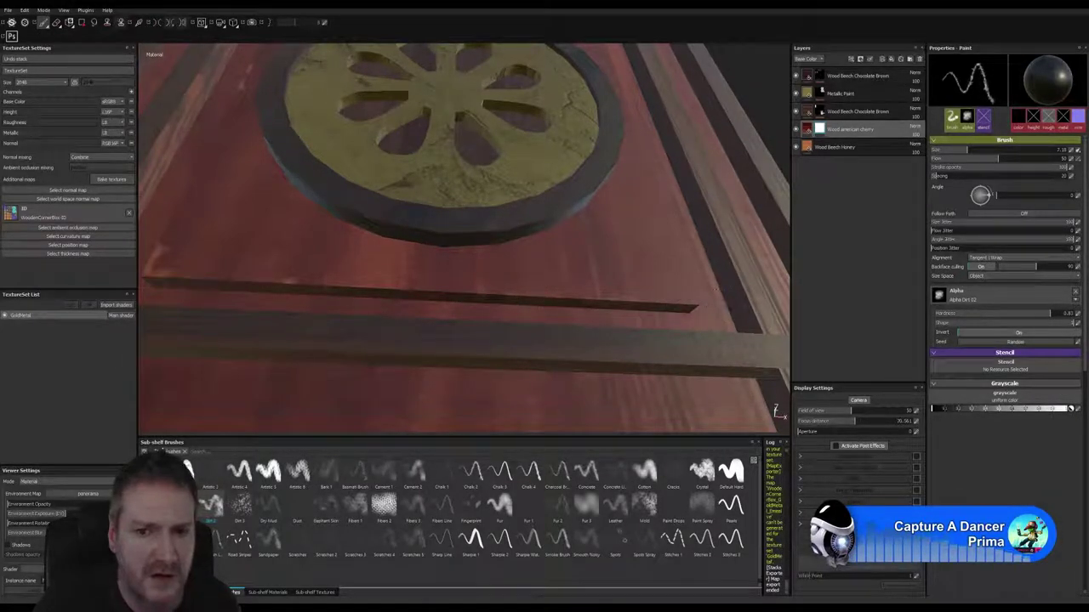
Paint wear on the raised panel's lower-right corner and up its right edge
alt+drag(710, 311, 523, 348)
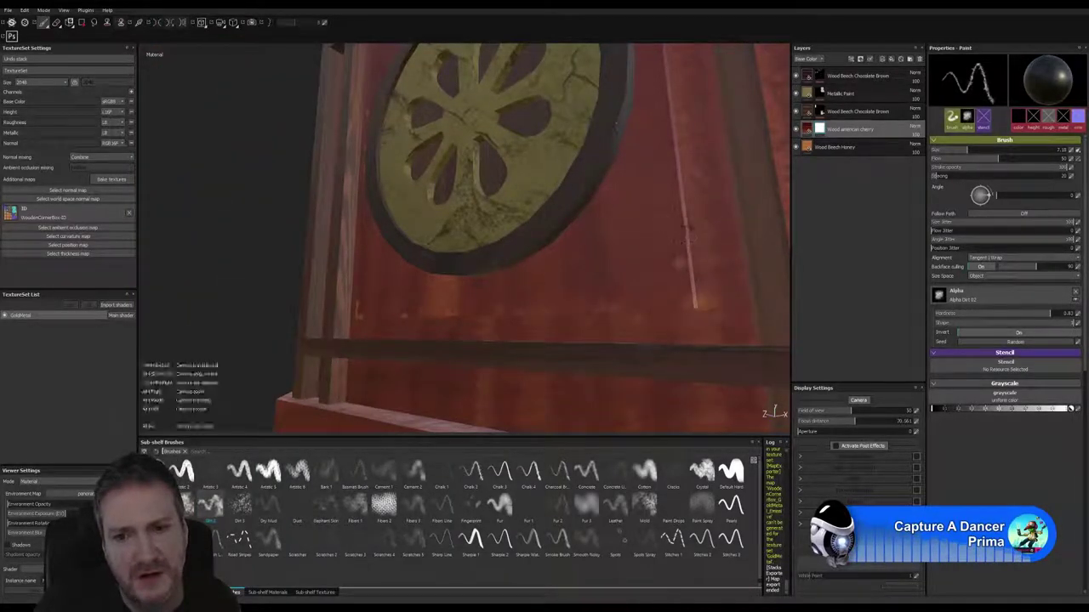
alt+drag(708, 238, 551, 277)
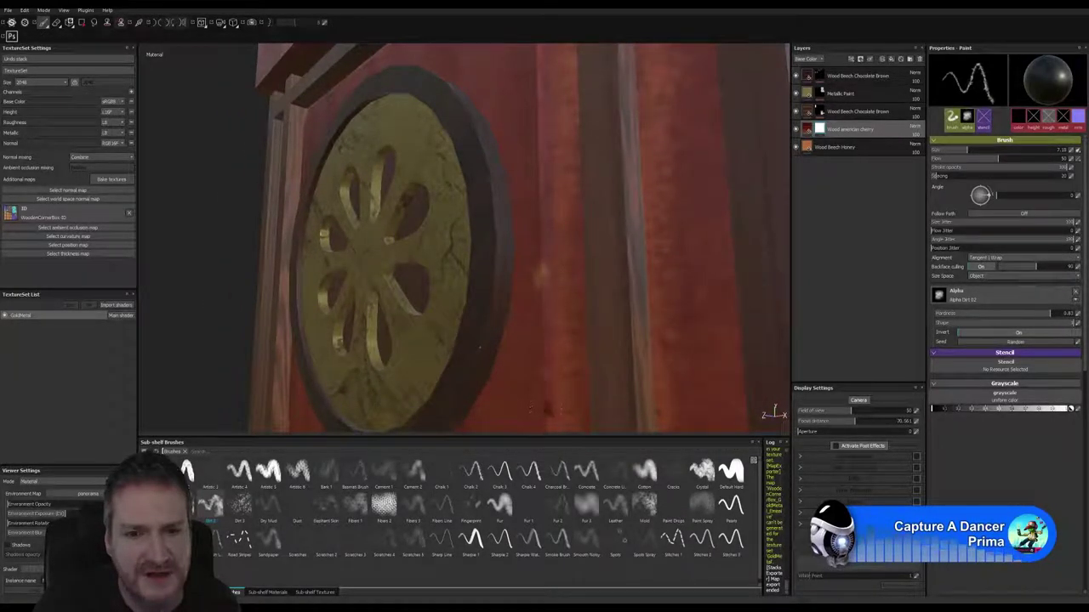
alt+drag(549, 413, 541, 323)
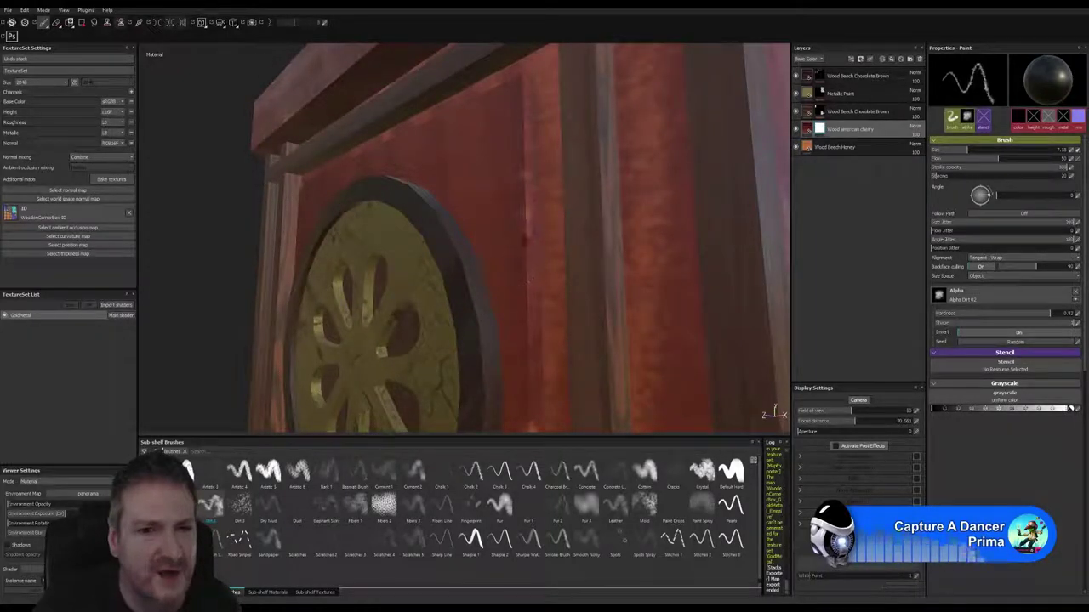
Paint wear on the raised panel's upper-right corner and along its top edge
alt+drag(534, 212, 541, 174)
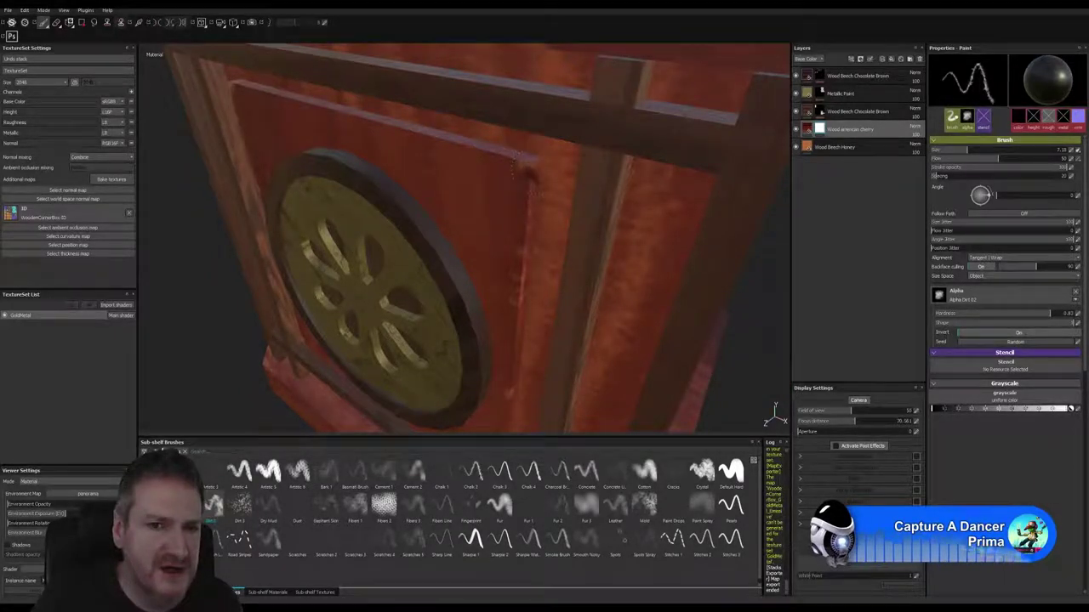
alt+drag(488, 253, 581, 253)
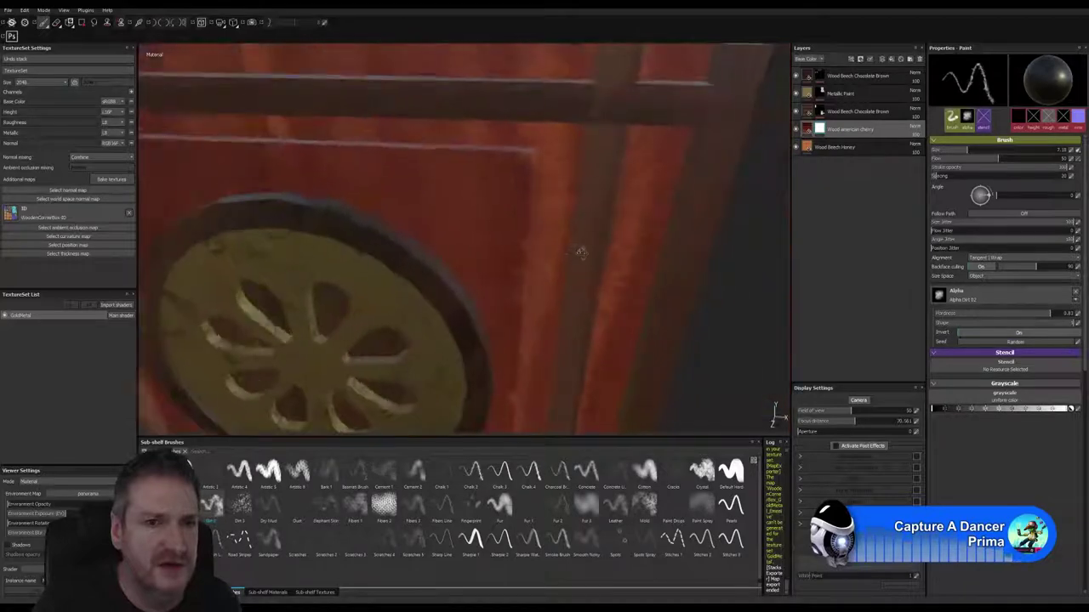
alt+drag(405, 248, 474, 242)
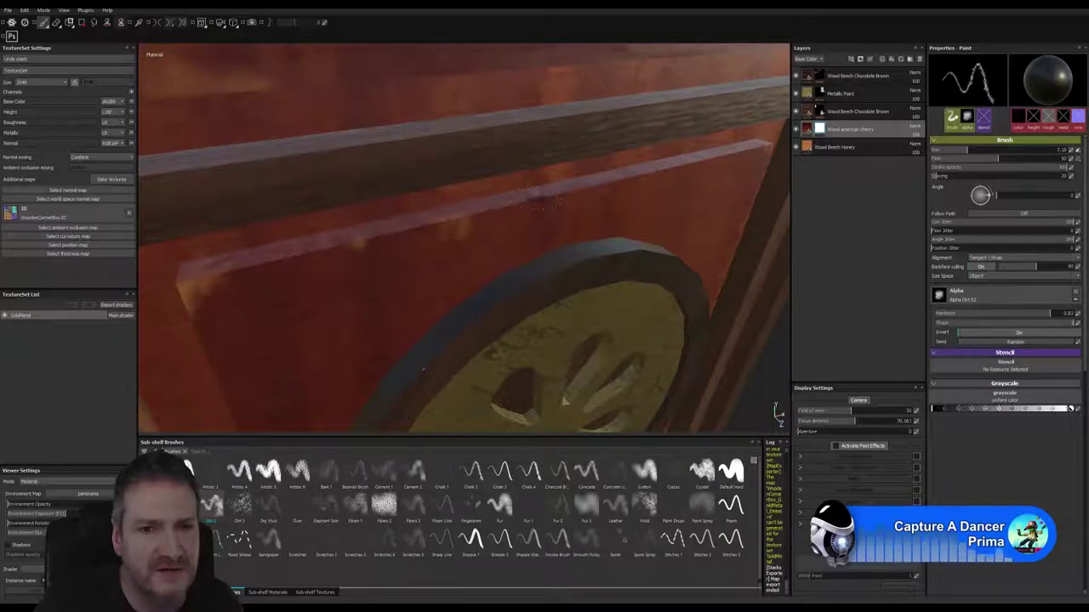
Examine the painted edge wear on the front panel and lid from several angles and distances
alt+drag(580, 279, 464, 298)
alt+right_drag(464, 297, 383, 341)
alt+middle_drag(382, 341, 348, 204)
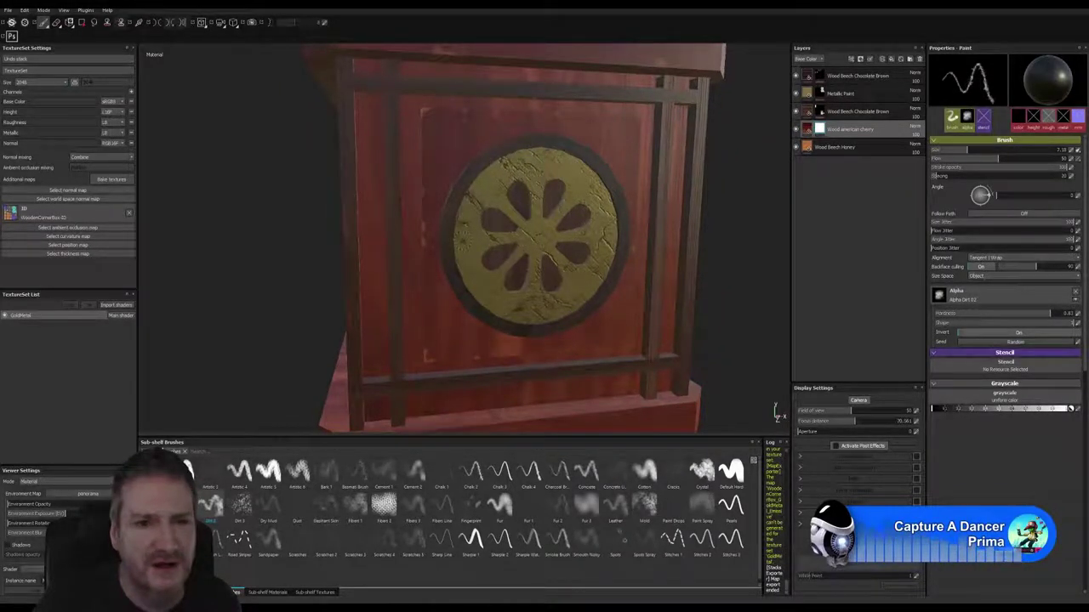
alt+drag(464, 242, 545, 298)
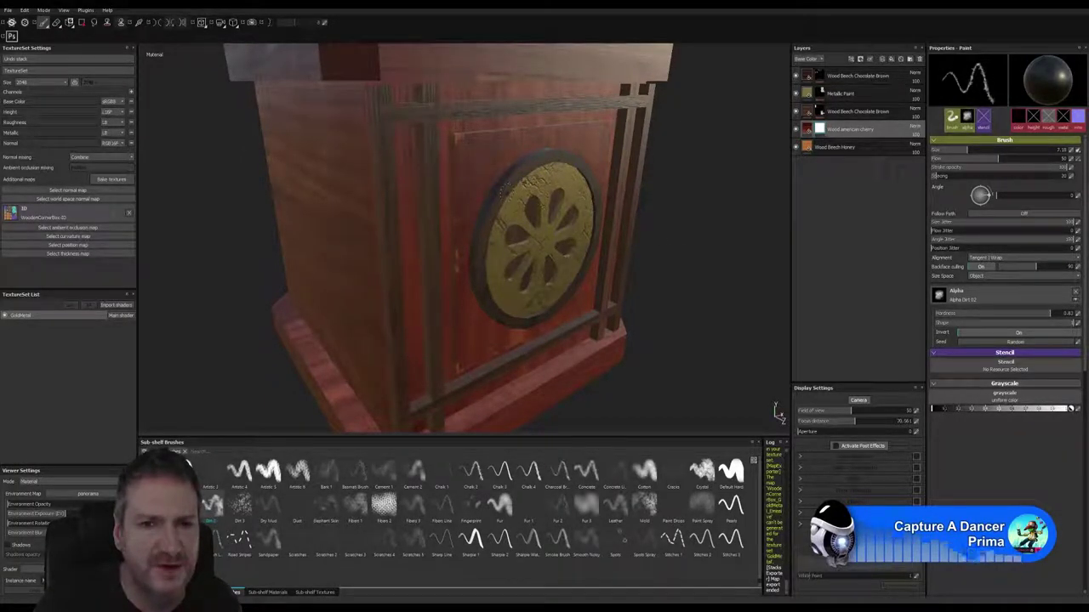
alt+drag(513, 177, 463, 200)
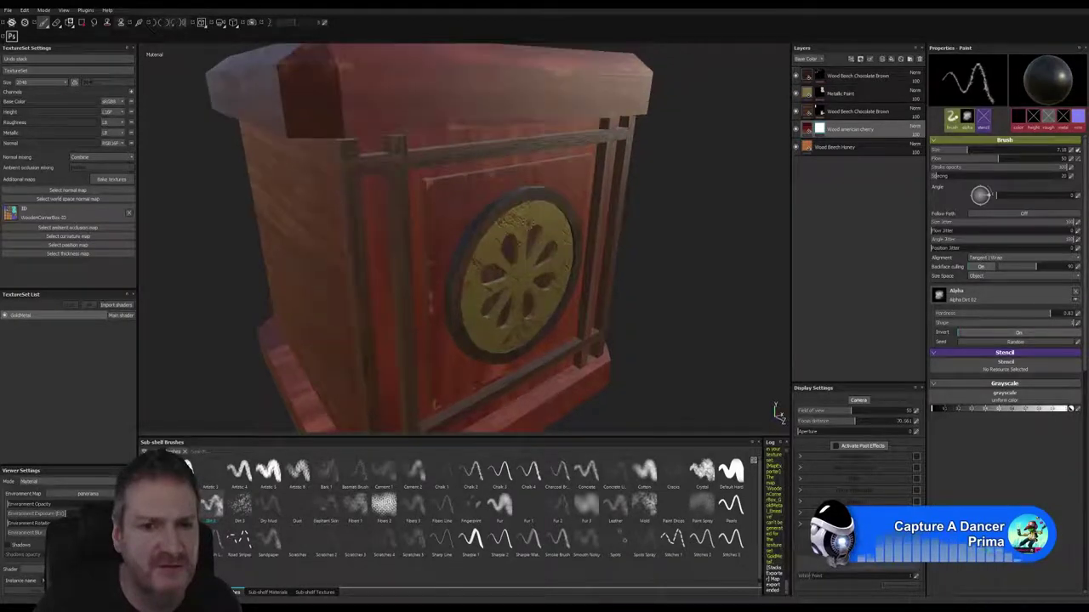
alt+right_drag(464, 199, 790, 228)
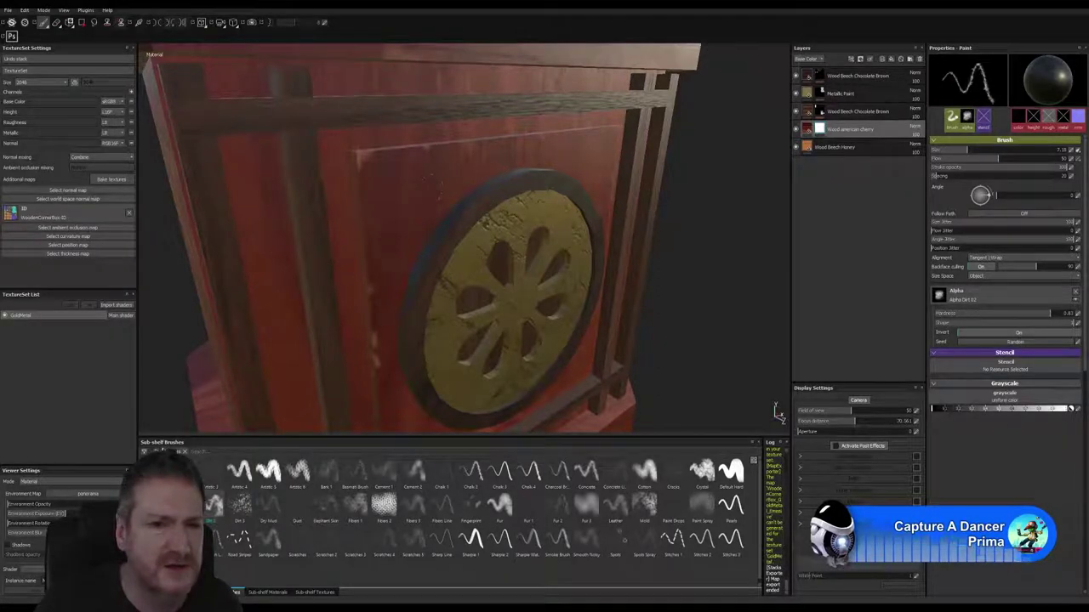
alt+right_drag(436, 178, 290, 172)
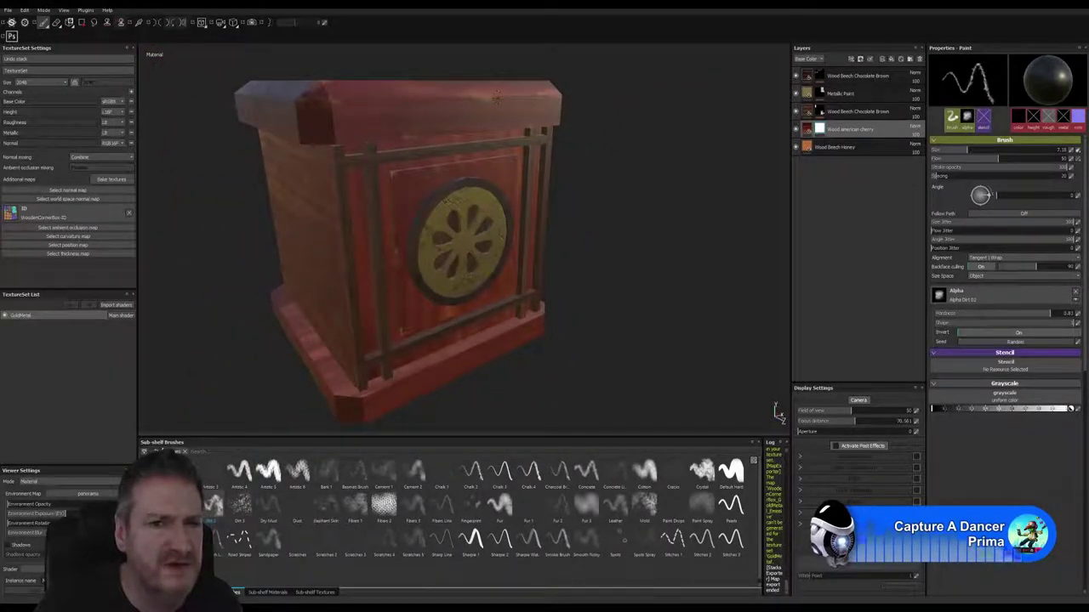
Add an MG Dirt generator to the mask of the Wood american cherry layer
alt+drag(498, 98, 533, 241)
alt+middle_drag(532, 240, 557, 280)
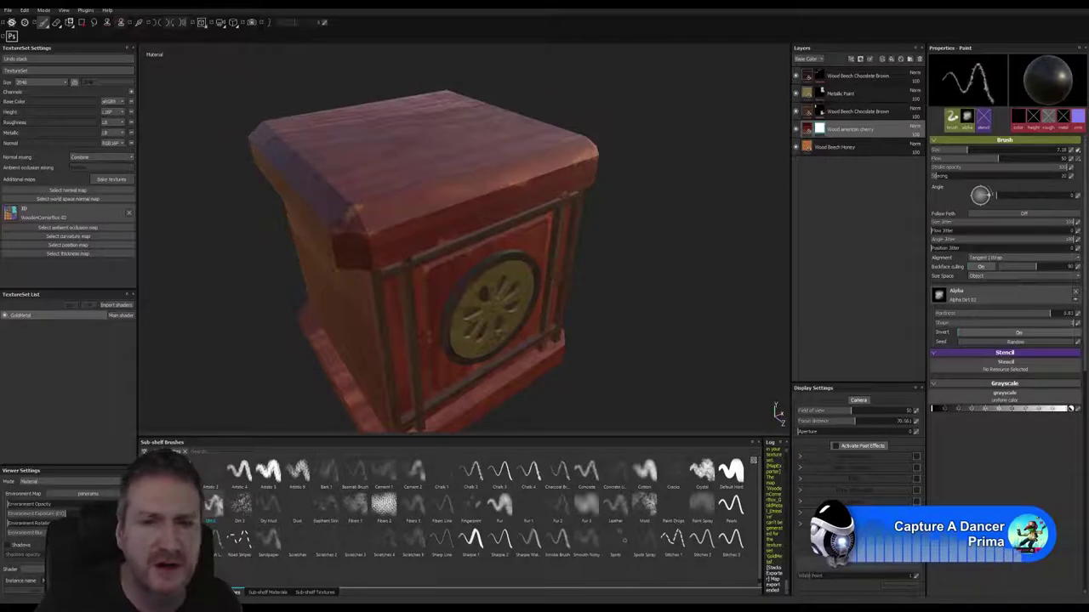
mouse_move(503, 236)
alt+mouse_down()
mouse_move(465, 221)
mouse_move(501, 227)
mouse_move(498, 244)
mouse_move(501, 234)
alt+mouse_up()
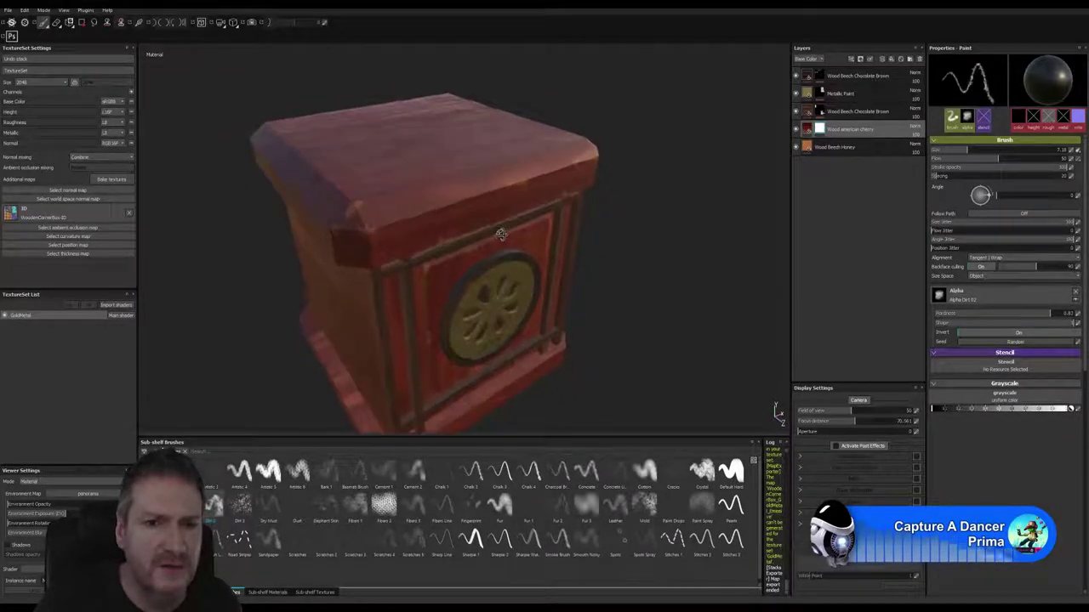
double_click(847, 130)
right_click(847, 131)
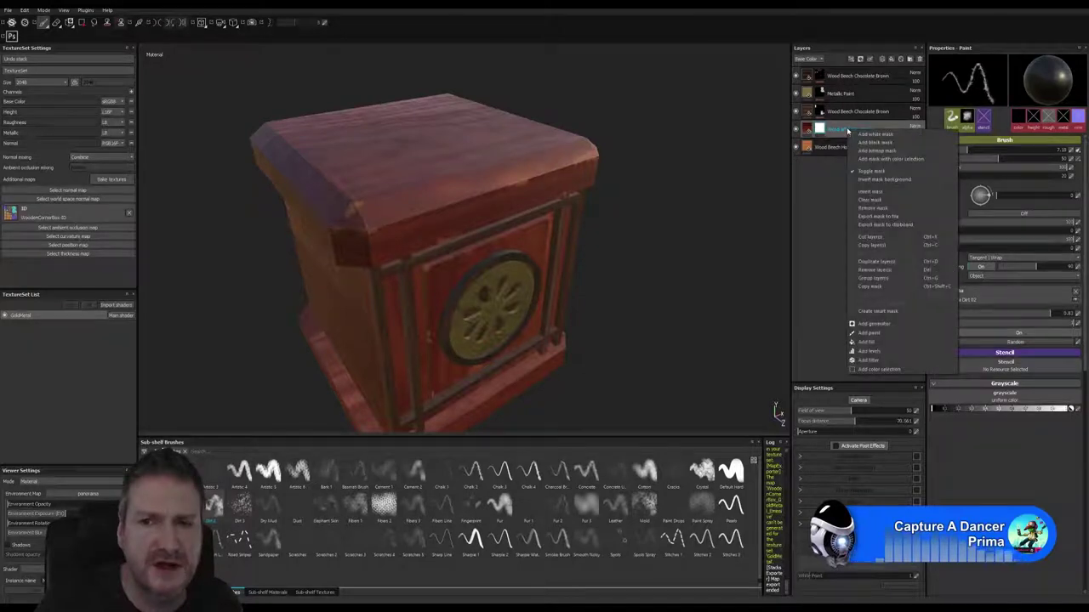
click(876, 324)
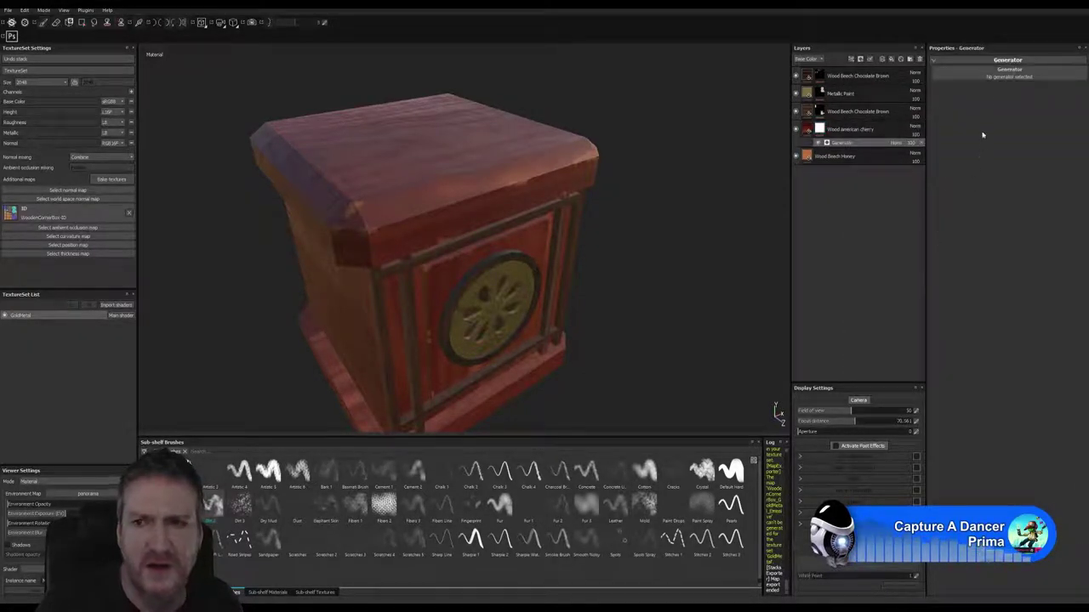
click(1009, 77)
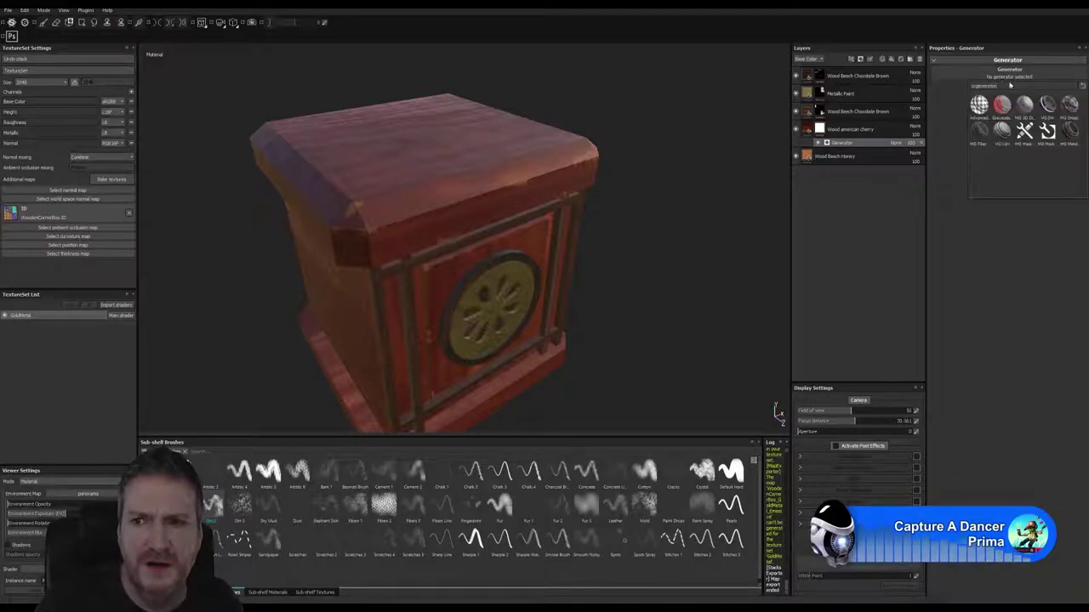
click(1049, 104)
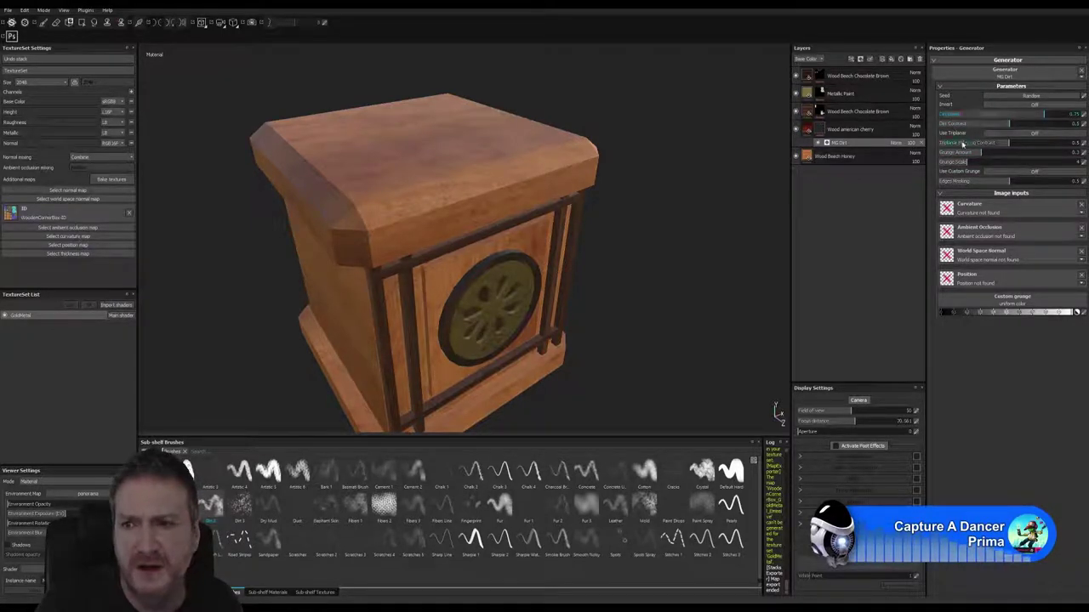
Set the dirt generator's level and contrast to 0.11, grunge amount to 0.75 and grunge scale to 3
drag(1045, 113, 967, 128)
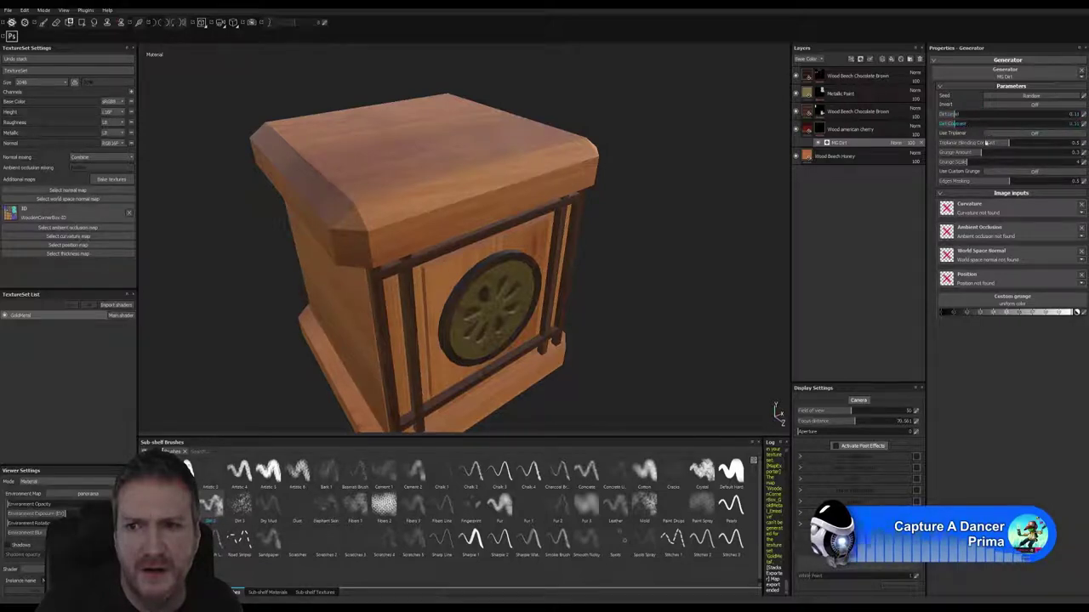
click(954, 154)
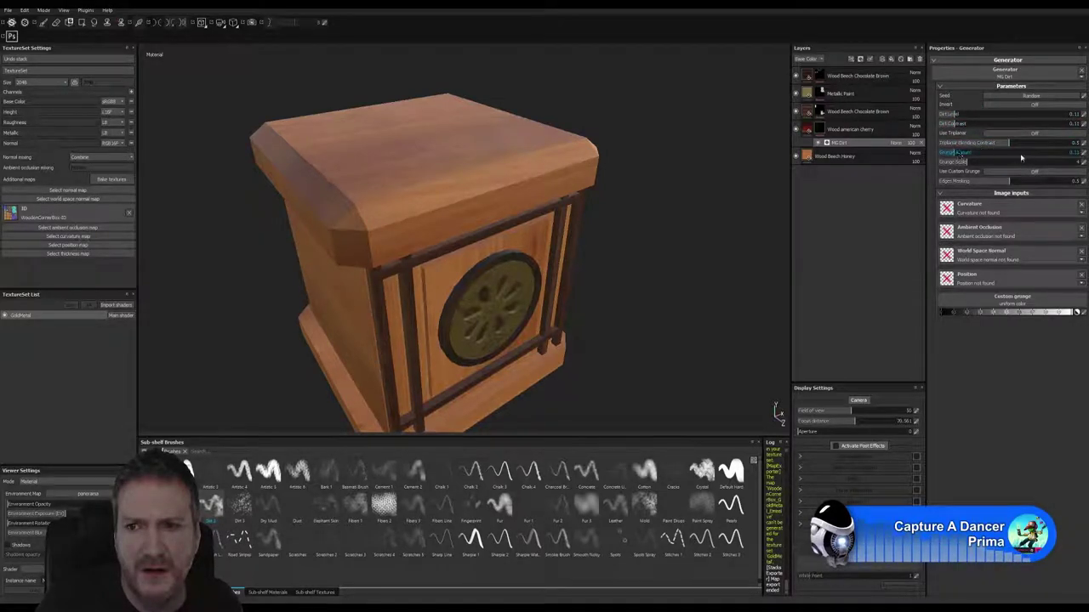
click(1045, 153)
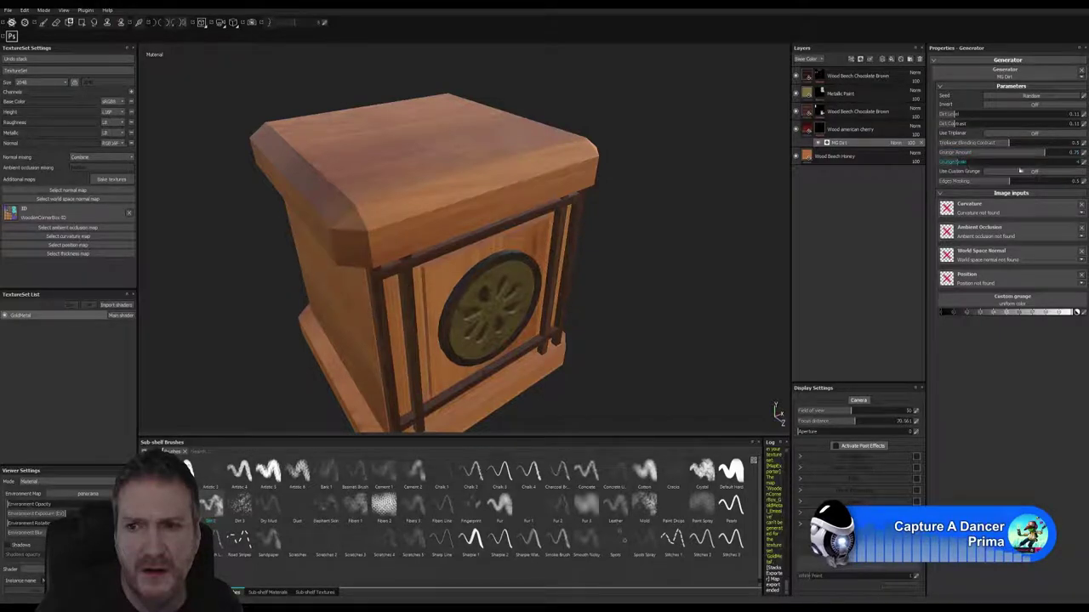
click(1017, 161)
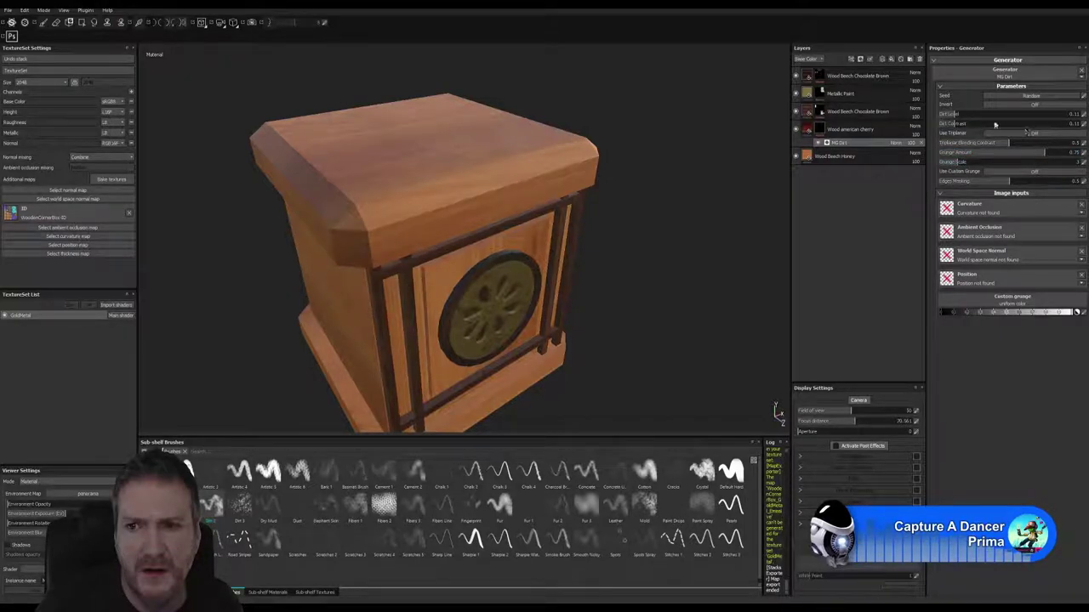
Raise the dirt generator's Dirt Level to 0.82, checking the effect on the box's lid
click(1061, 116)
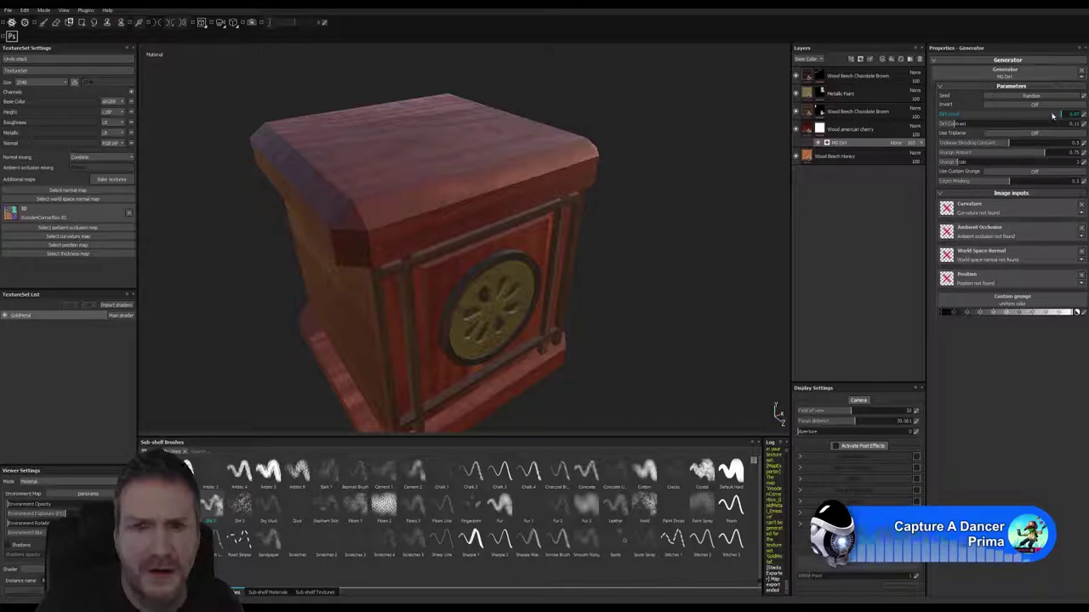
alt+drag(672, 187, 652, 219)
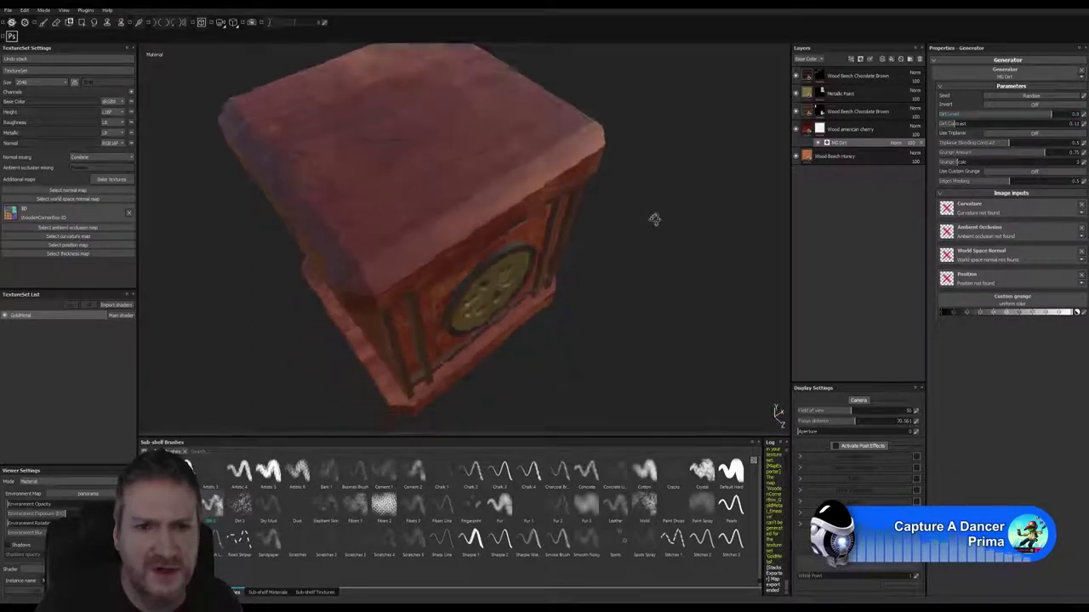
alt+drag(403, 141, 512, 134)
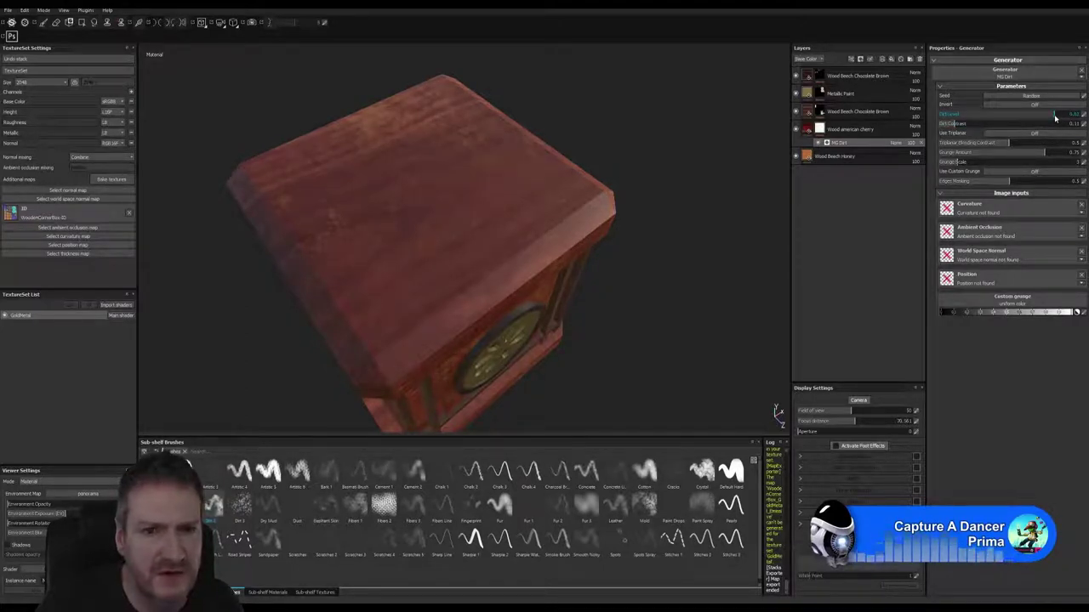
Set the generator's Dirt Contrast to 0.35 while viewing the front panel
alt+drag(598, 257, 539, 227)
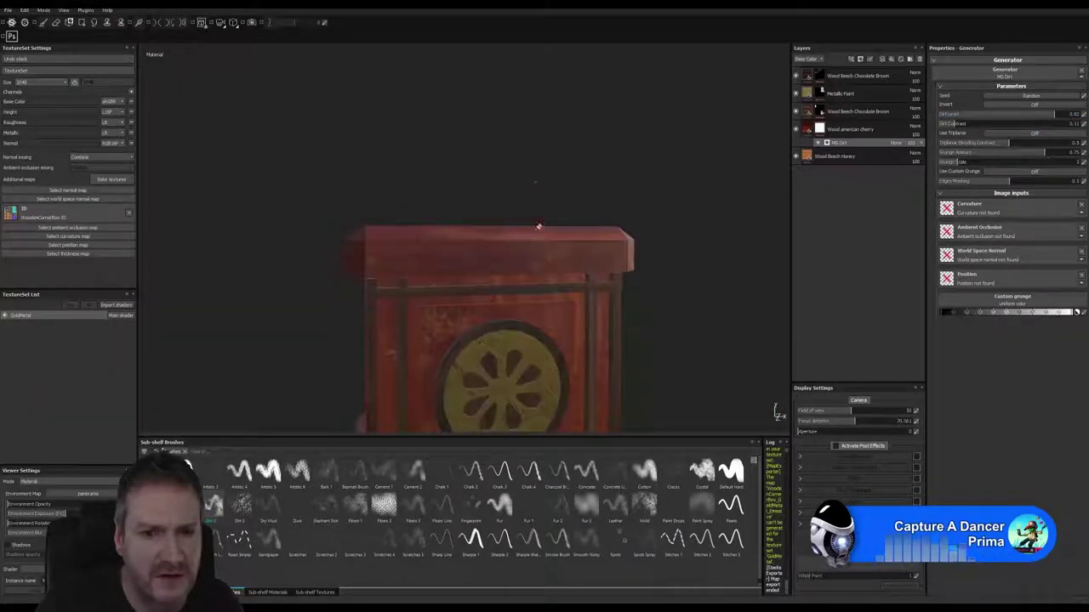
alt+middle_drag(562, 280, 559, 204)
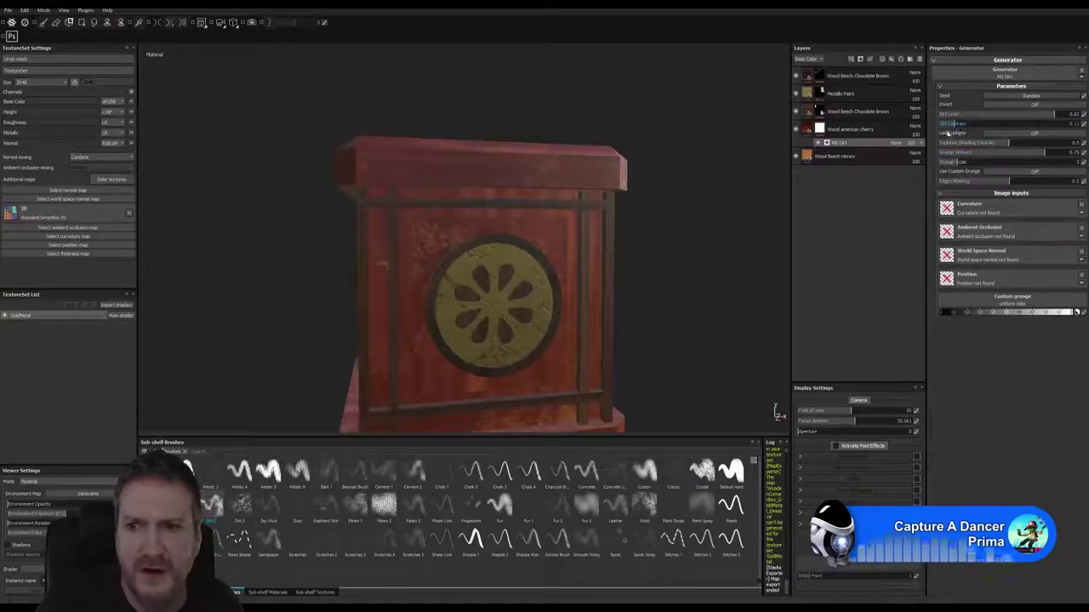
click(970, 125)
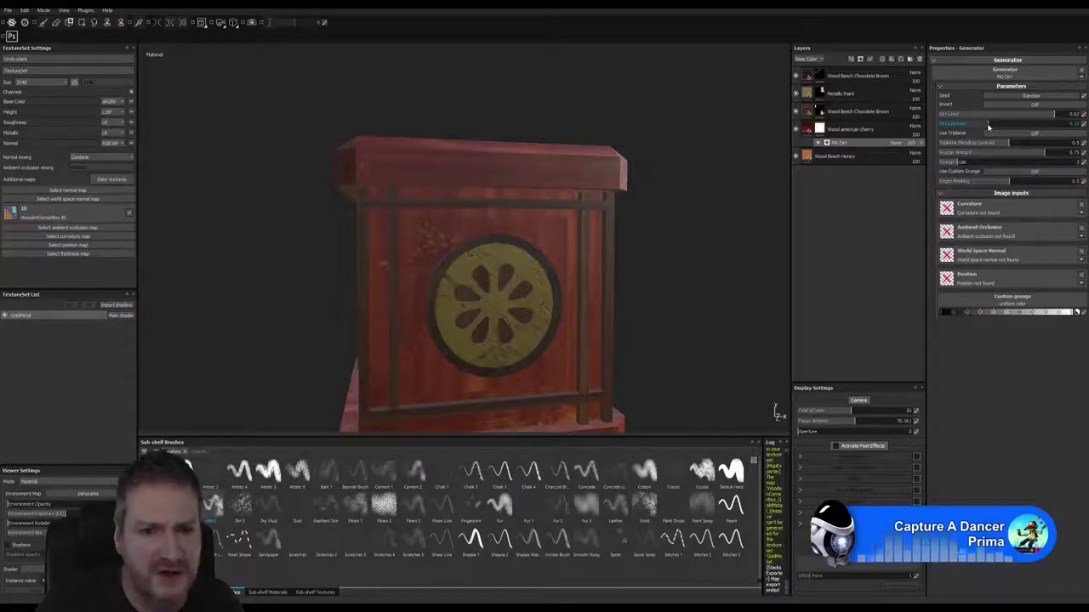
click(989, 126)
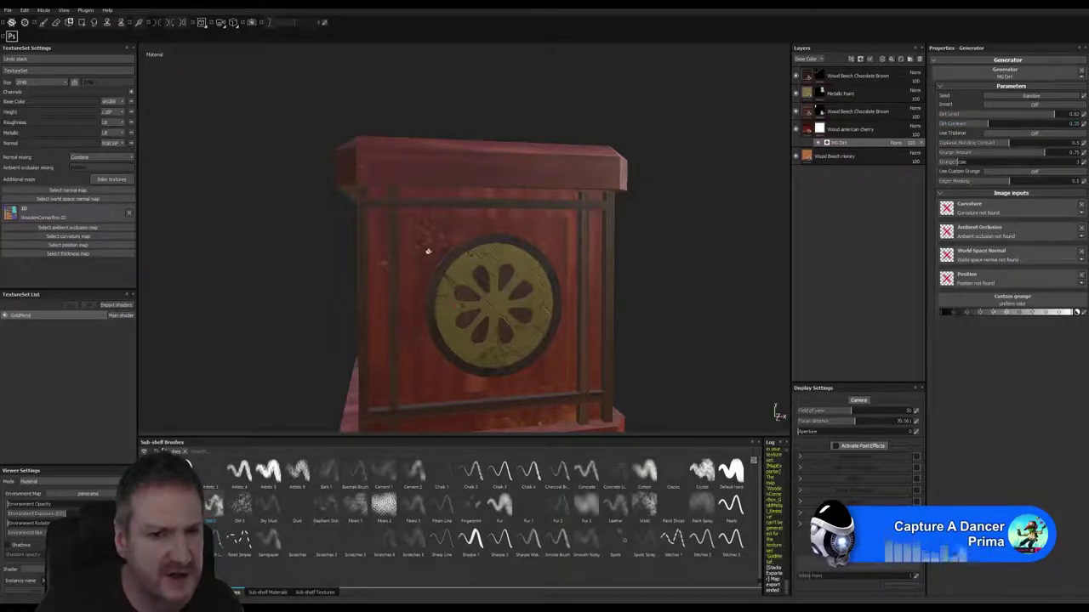
Examine the generated wear on the box's front panel and lid from several angles and distances
alt+drag(451, 222, 475, 211)
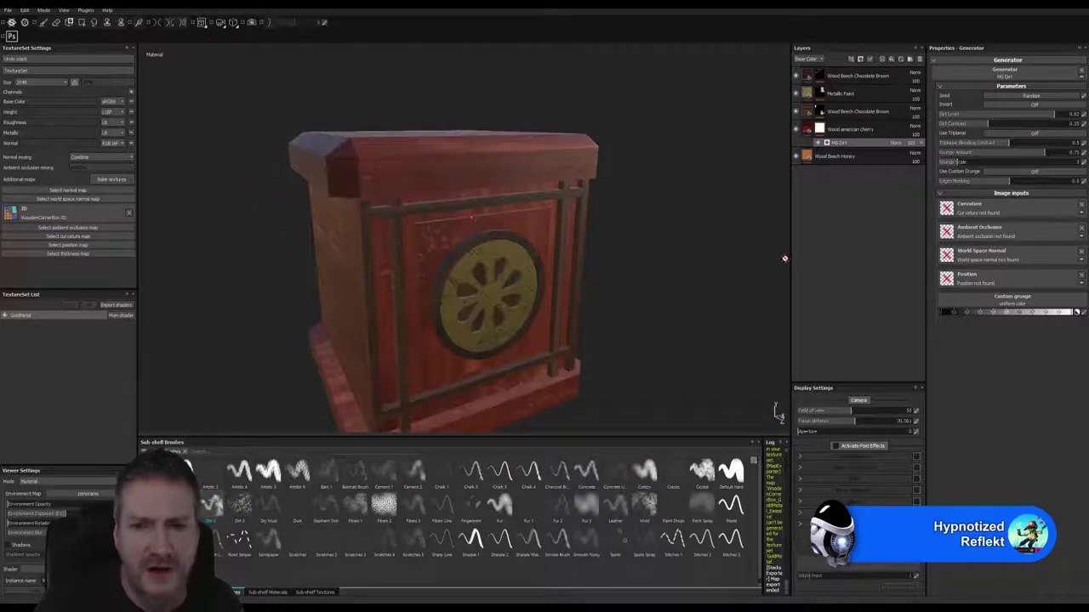
mouse_move(544, 246)
alt+mouse_down()
mouse_move(519, 245)
mouse_move(525, 308)
mouse_move(502, 228)
mouse_move(533, 231)
mouse_move(539, 258)
alt+mouse_up()
alt+right_drag(539, 259, 441, 265)
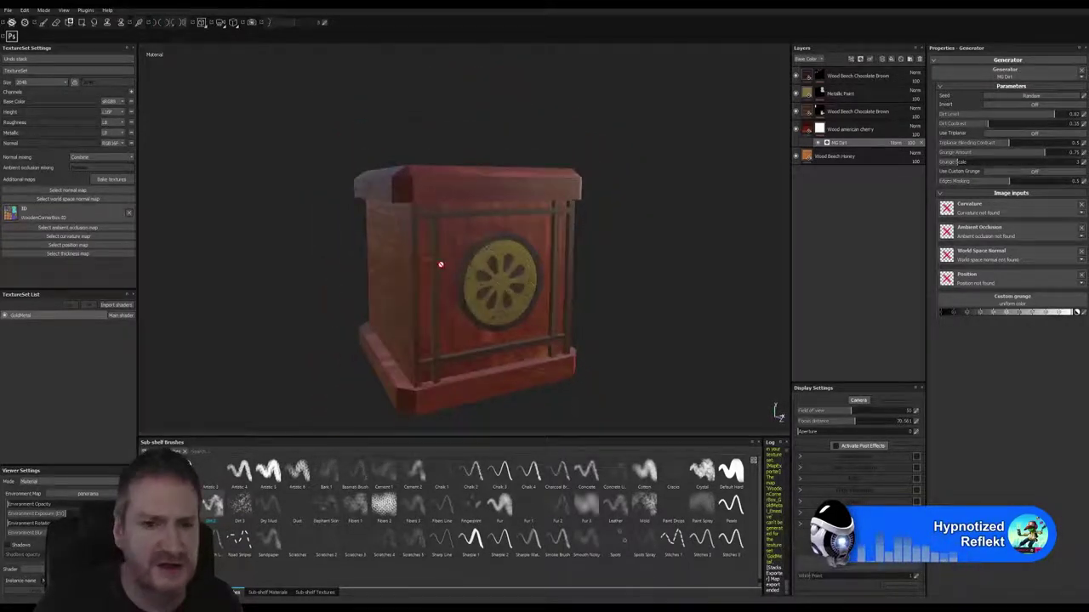
alt+drag(441, 264, 379, 274)
alt+right_drag(379, 274, 585, 184)
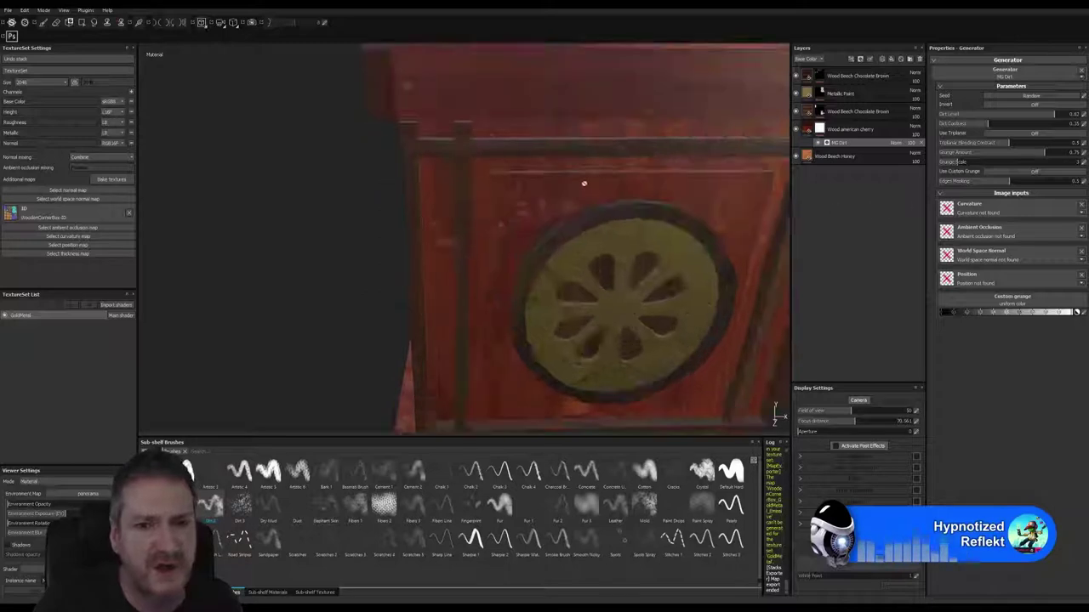
alt+drag(448, 243, 475, 215)
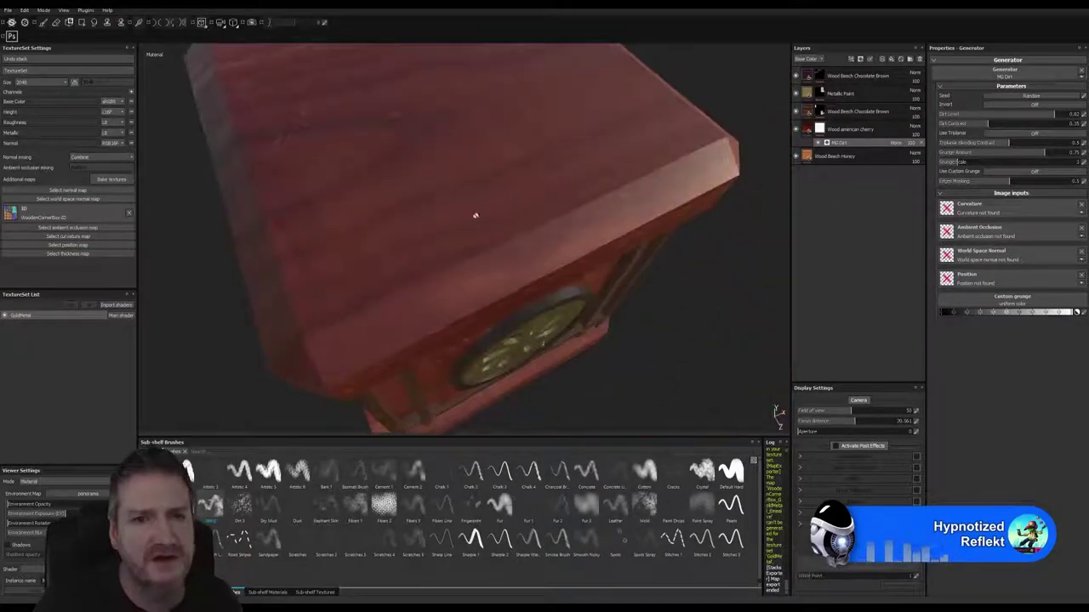
alt+middle_drag(475, 215, 517, 270)
alt+right_drag(517, 270, 205, 347)
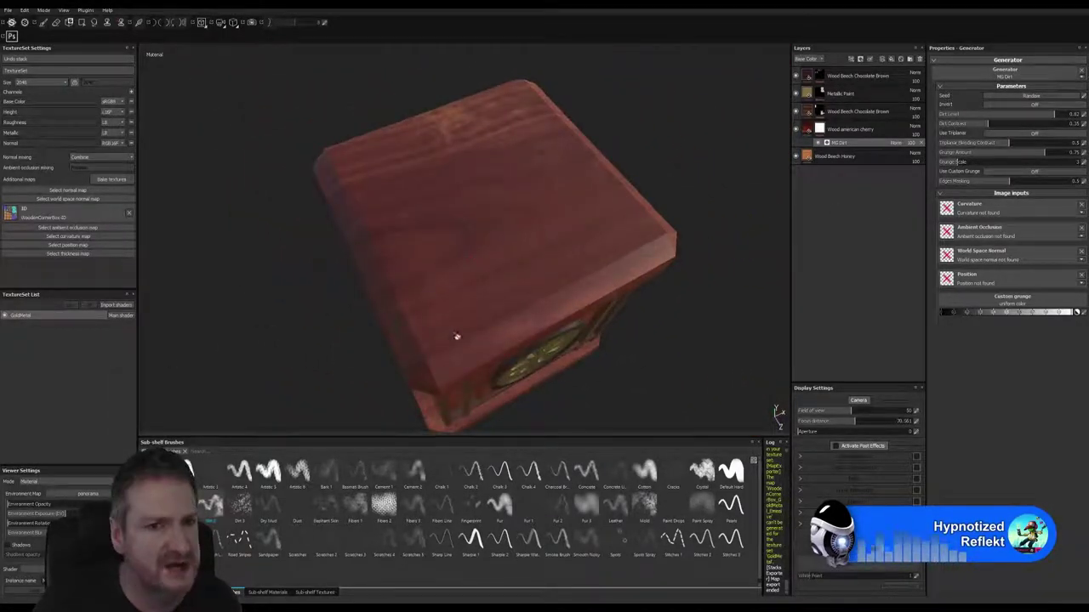
alt+drag(457, 336, 466, 134)
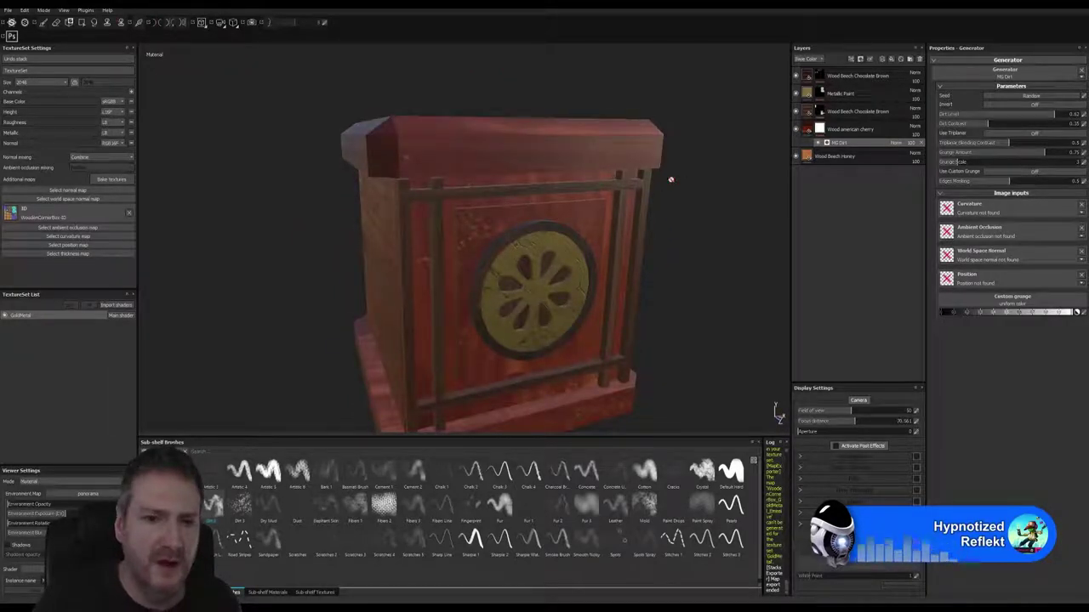
Export the GoldMetal texture set with the Unreal Engine 4 (Packed) configuration and save the project
click(7, 10)
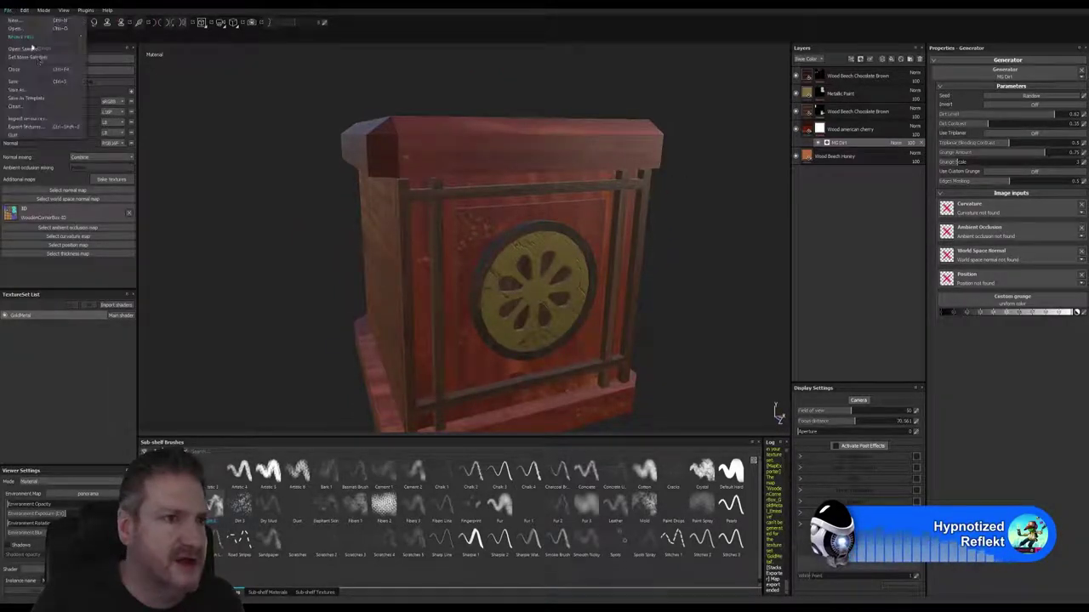
click(26, 126)
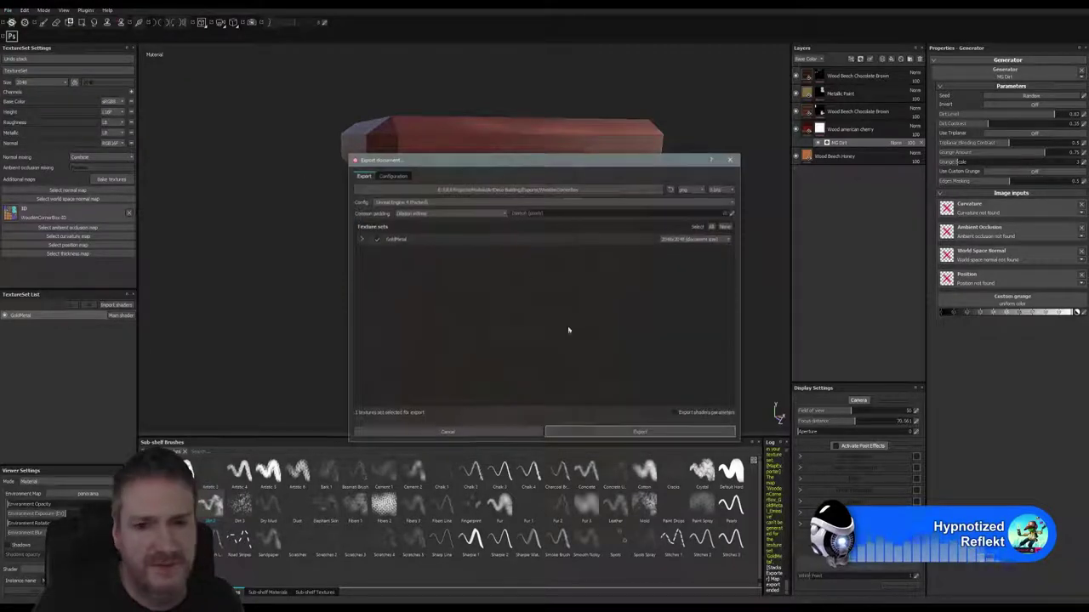
click(628, 433)
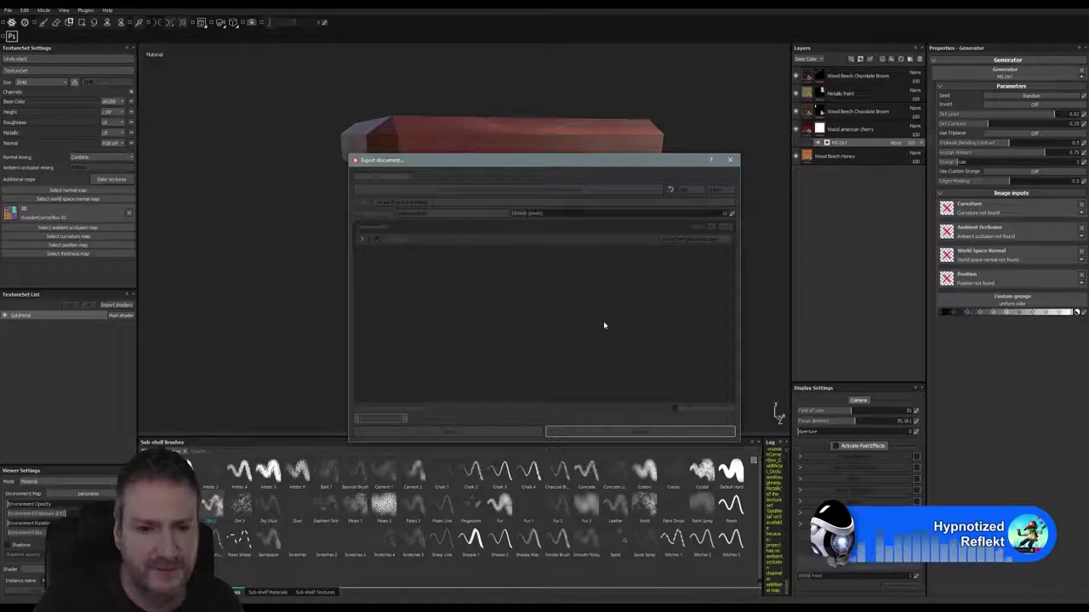
click(571, 311)
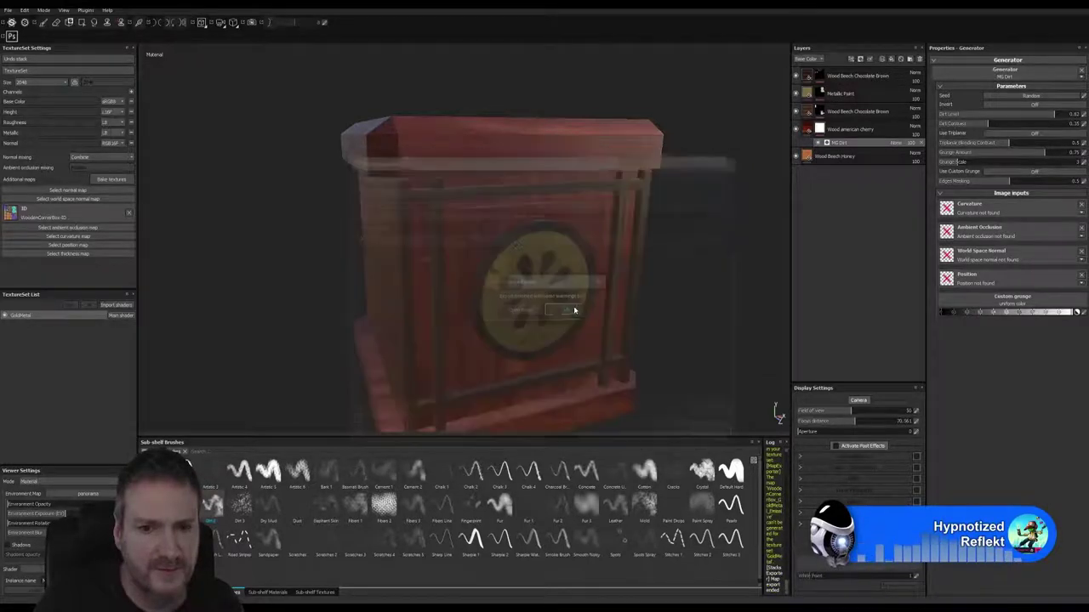
click(7, 9)
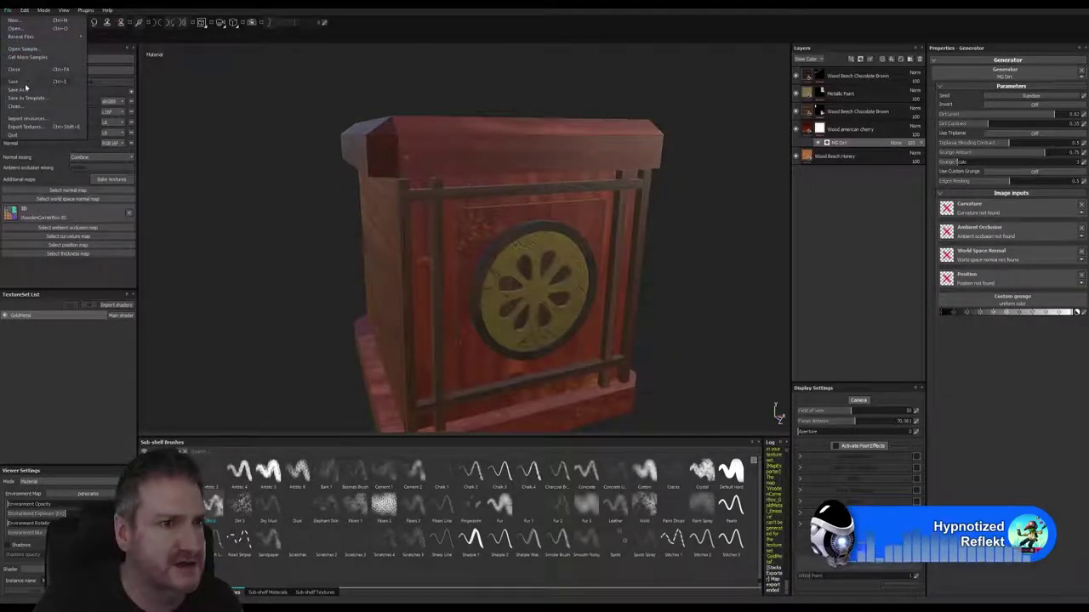
click(26, 87)
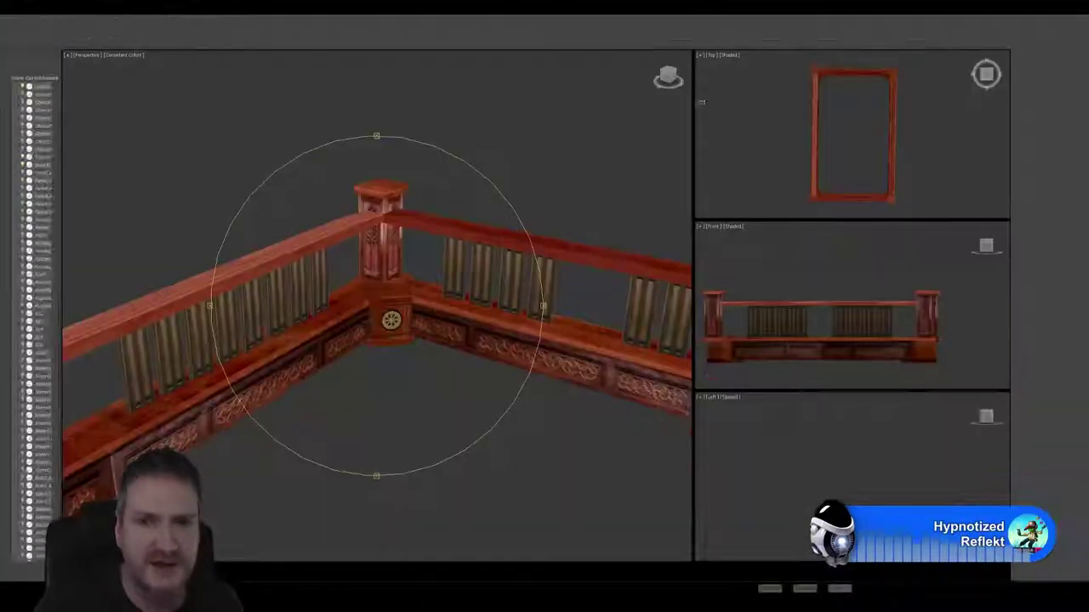
Switch to 3ds Max, look at the corner box's base color bitmap settings and compare the box's texture with the surrounding railing
click(527, 23)
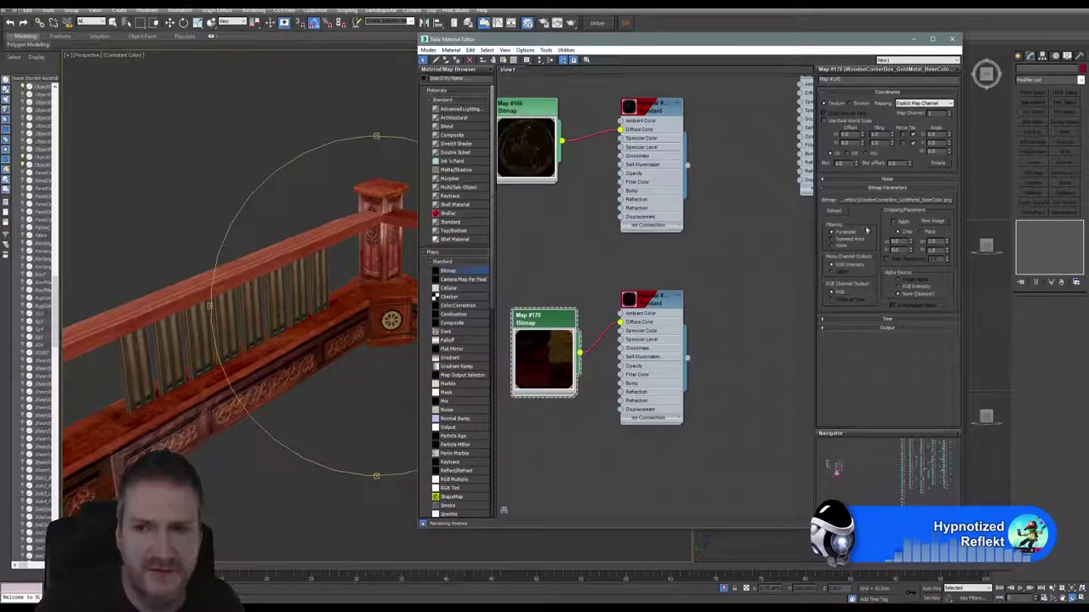
click(952, 39)
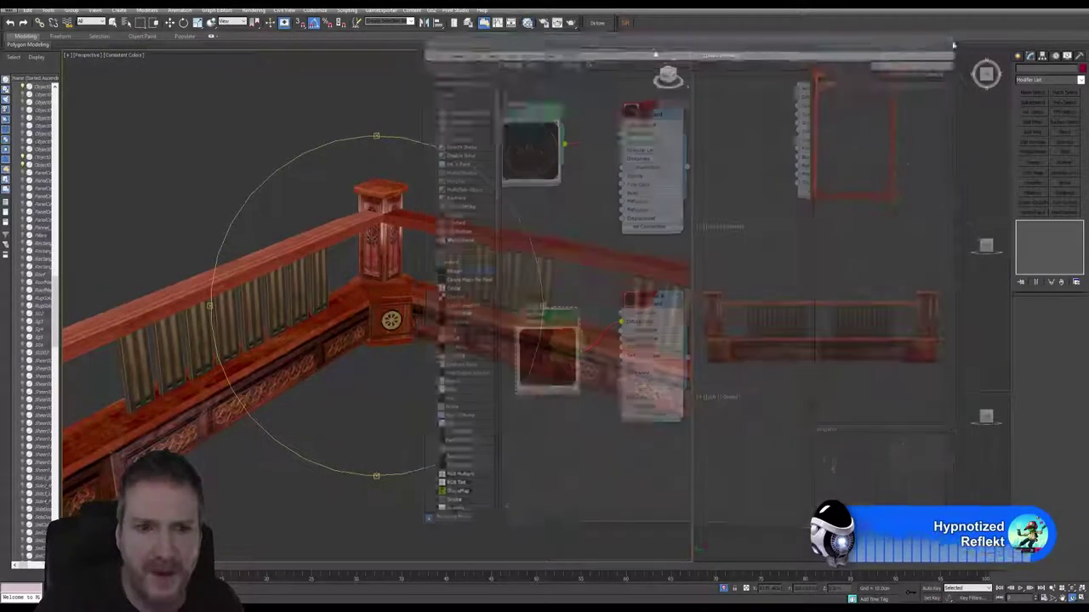
middle_drag(389, 317, 395, 322)
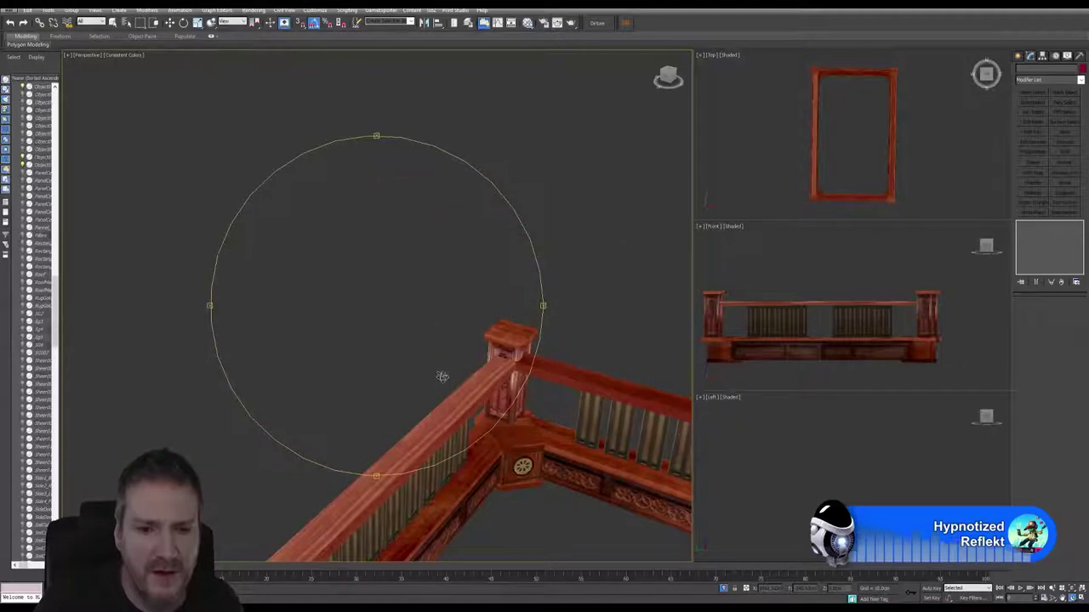
drag(391, 355, 450, 306)
middle_drag(410, 212, 412, 236)
scroll(408, 240, up, 5)
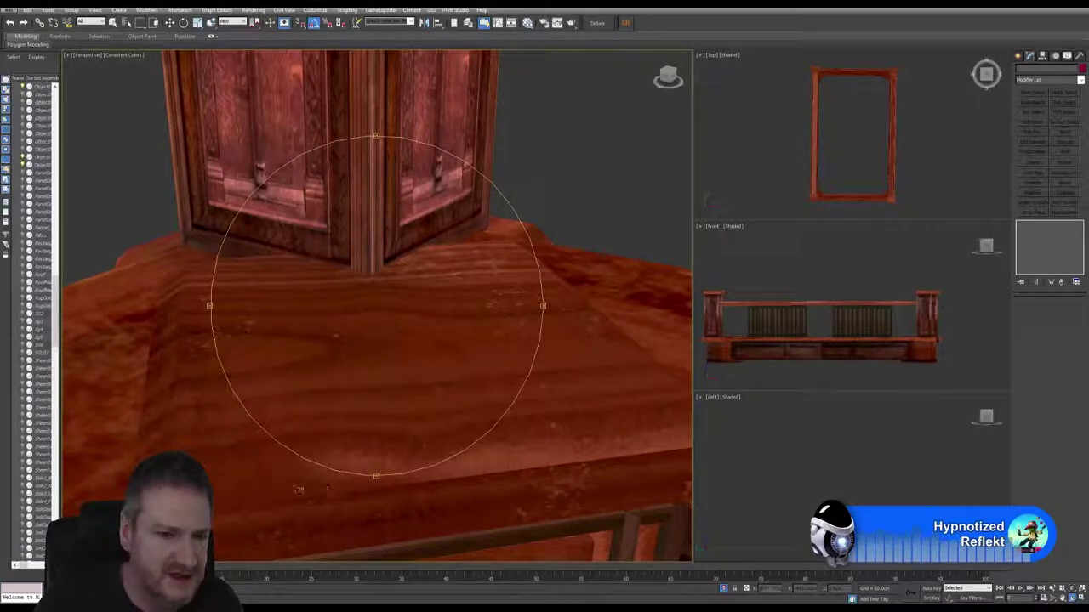
scroll(418, 330, down, 5)
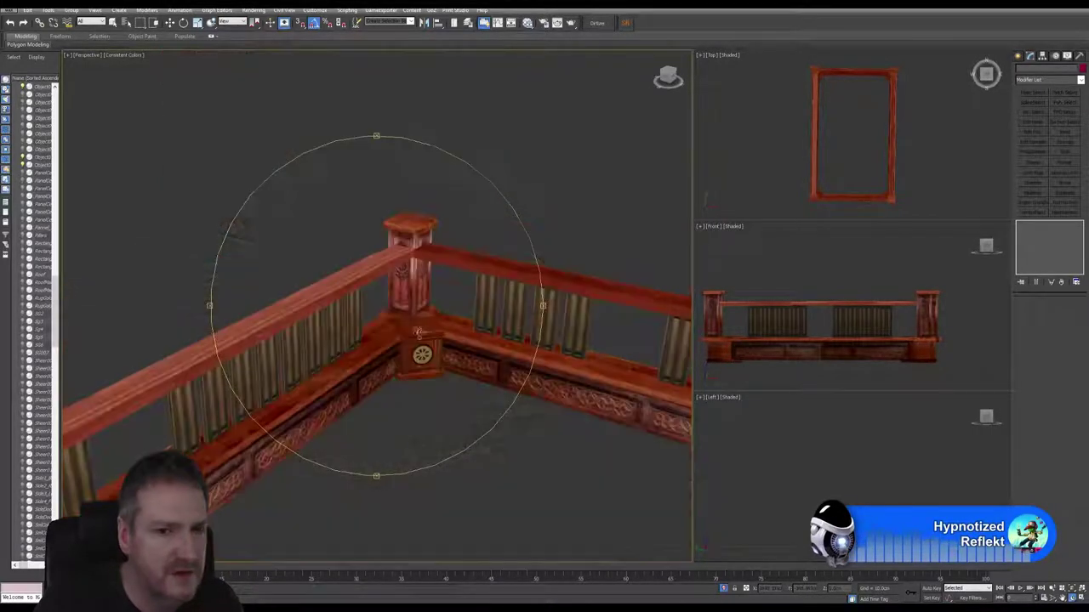
drag(418, 332, 413, 347)
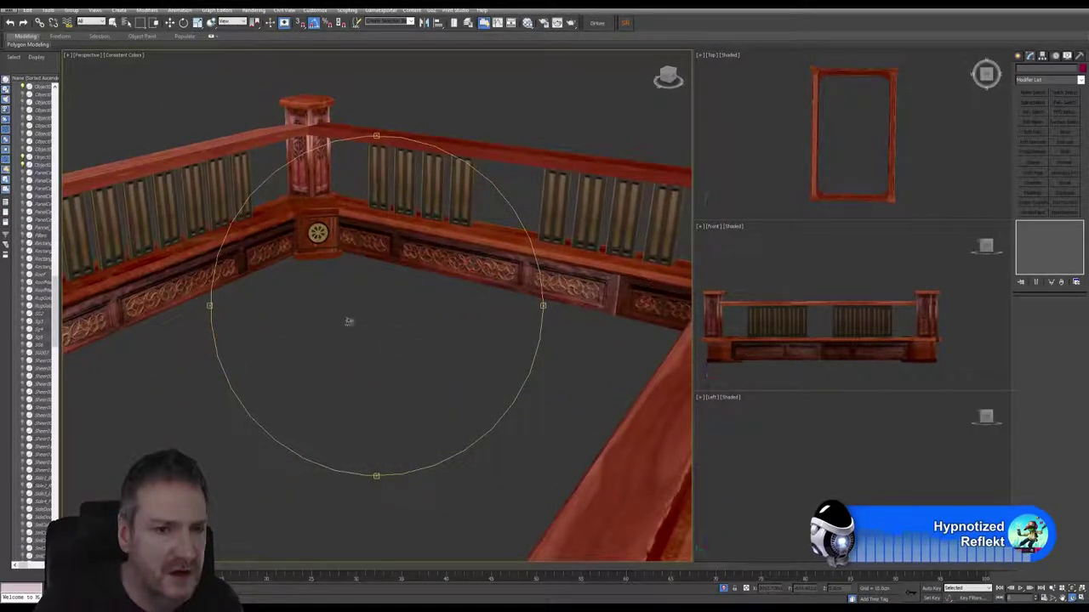
Examine the carved corner post, its base and the adjoining handrails up close, and compare them with the whole railing
scroll(349, 314, down, 6)
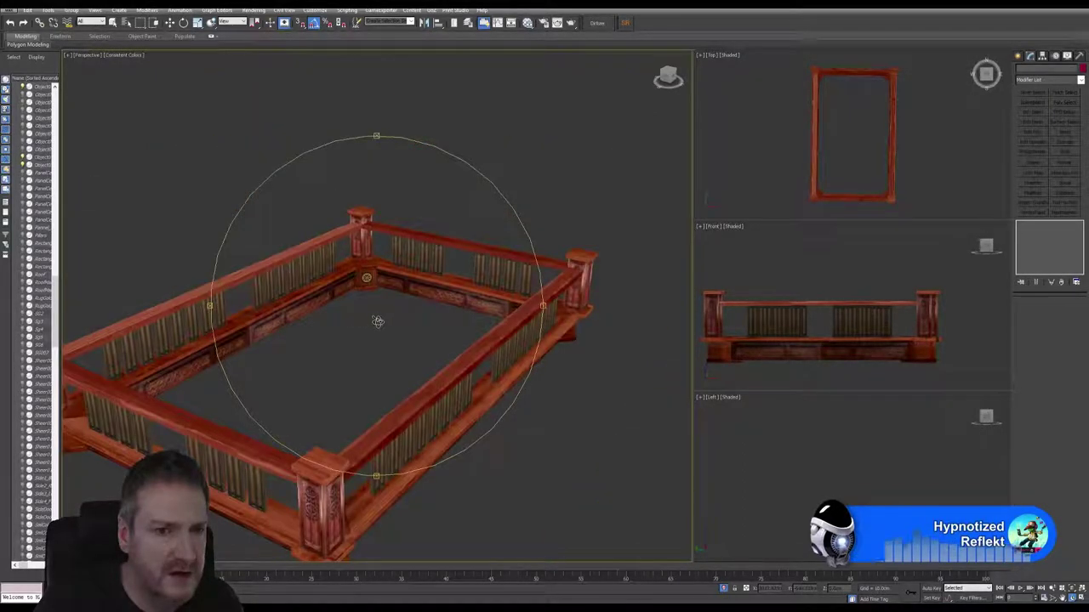
drag(377, 319, 410, 337)
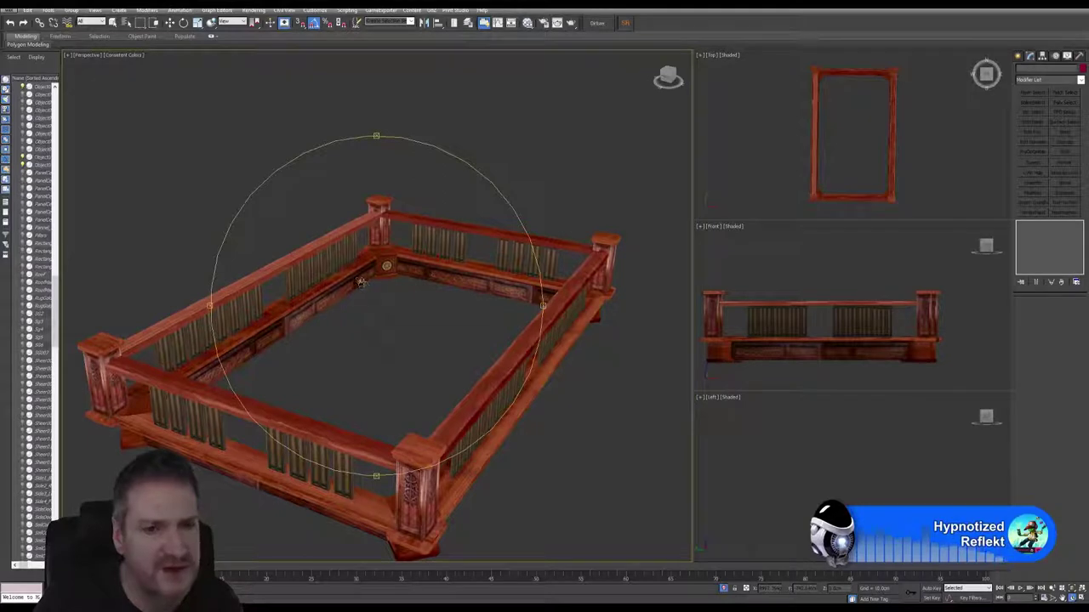
scroll(361, 282, up, 5)
scroll(391, 284, up, 5)
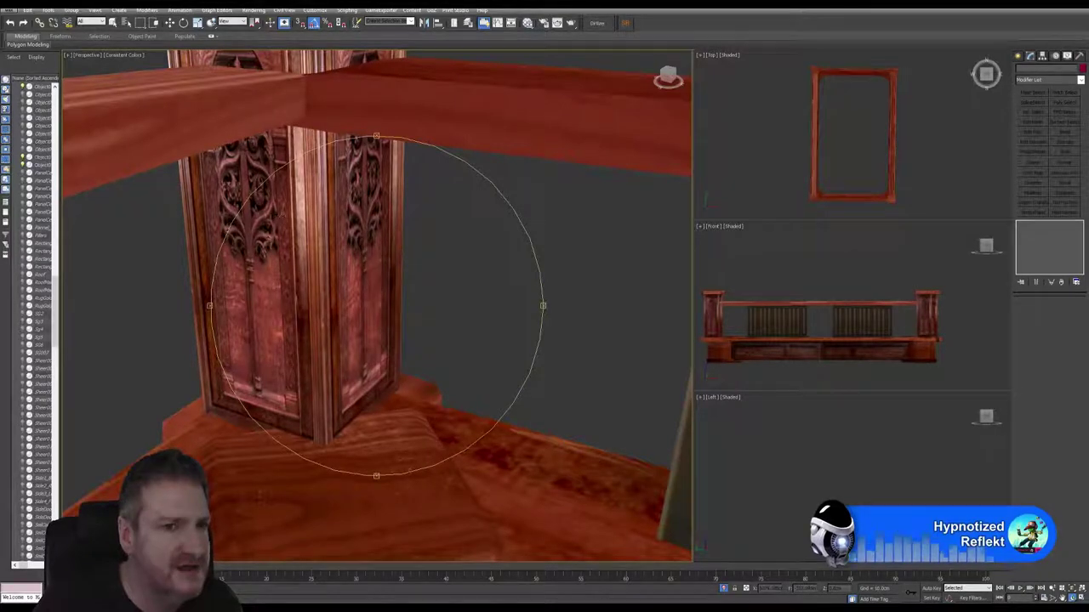
scroll(348, 364, down, 6)
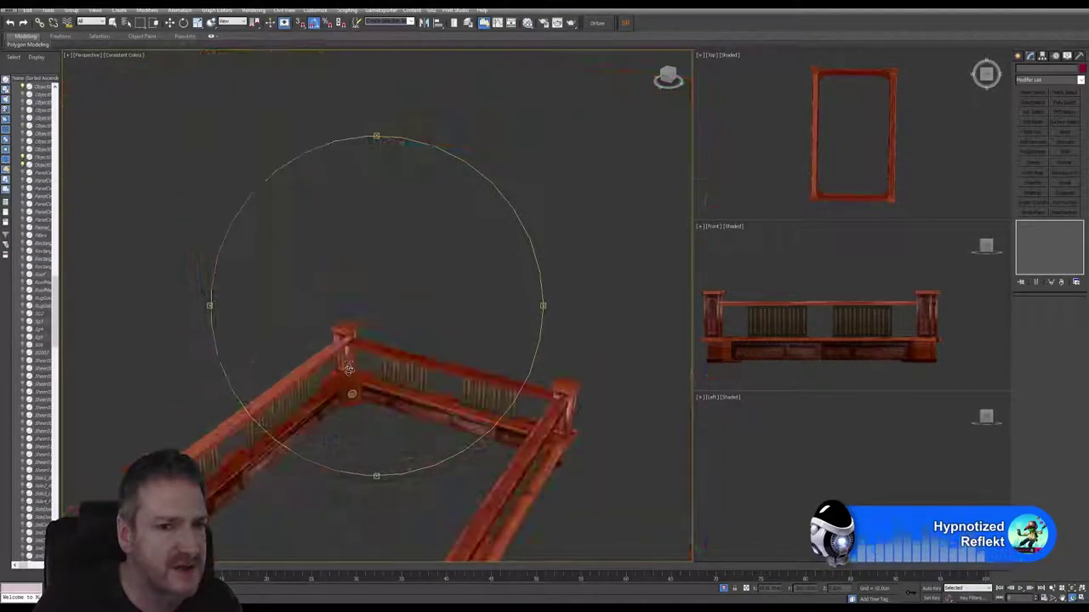
drag(351, 369, 366, 291)
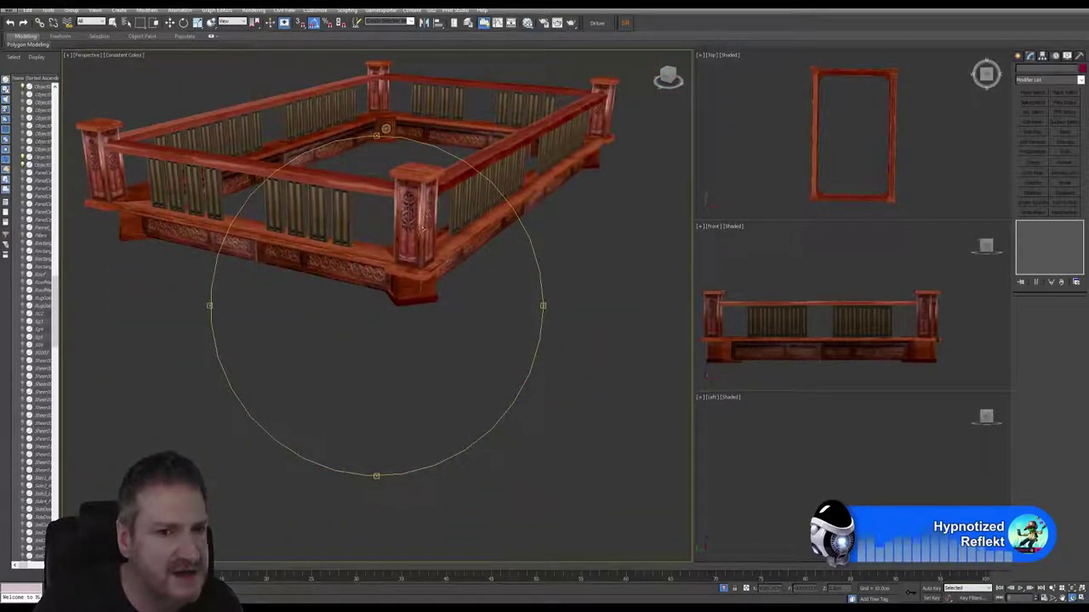
drag(331, 179, 336, 208)
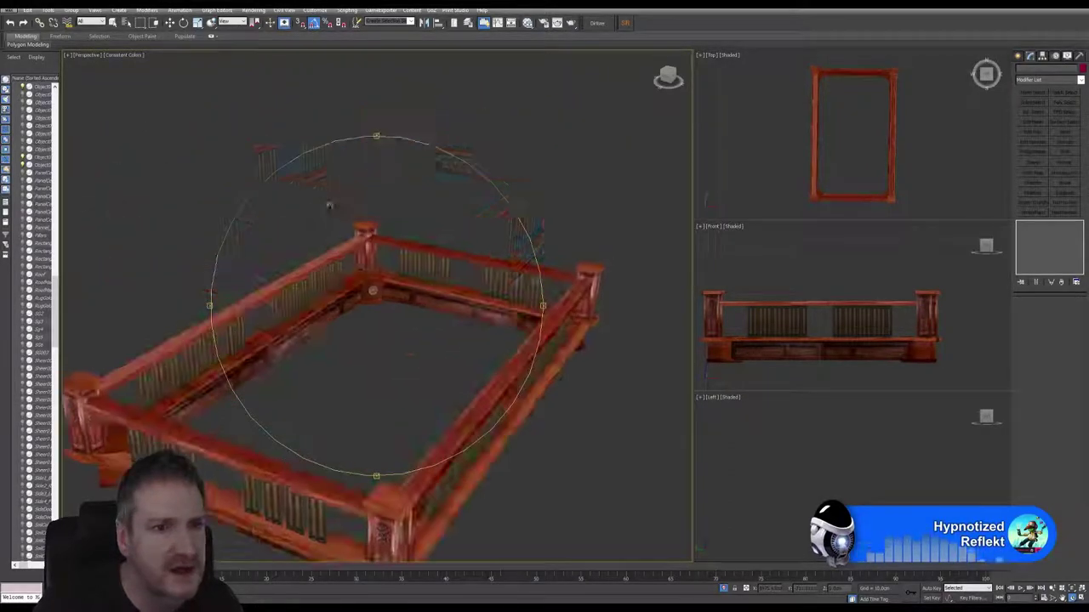
scroll(371, 248, up, 4)
scroll(371, 248, up, 5)
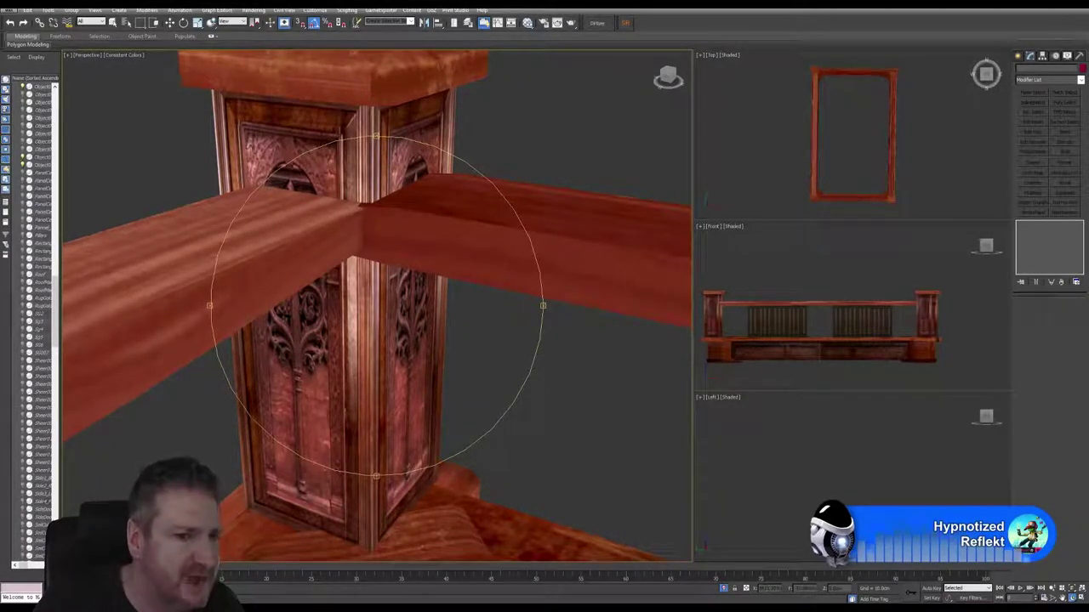
Inspect the complete railing from an overall angle and look closely at the texture of the green vertical slats
scroll(413, 292, down, 5)
alt+middle_drag(414, 292, 304, 425)
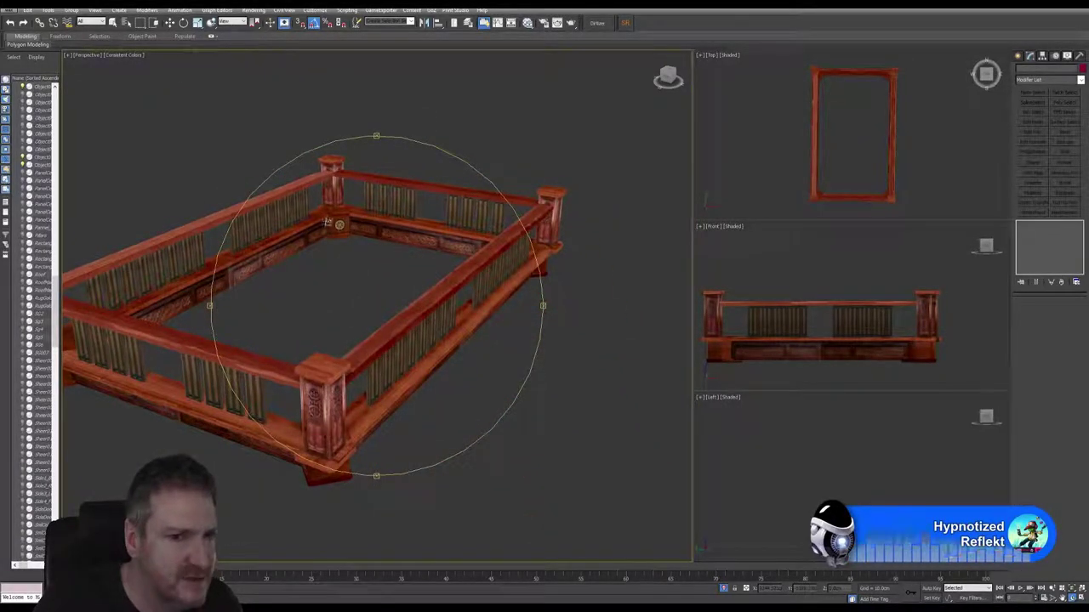
alt+middle_drag(343, 256, 354, 261)
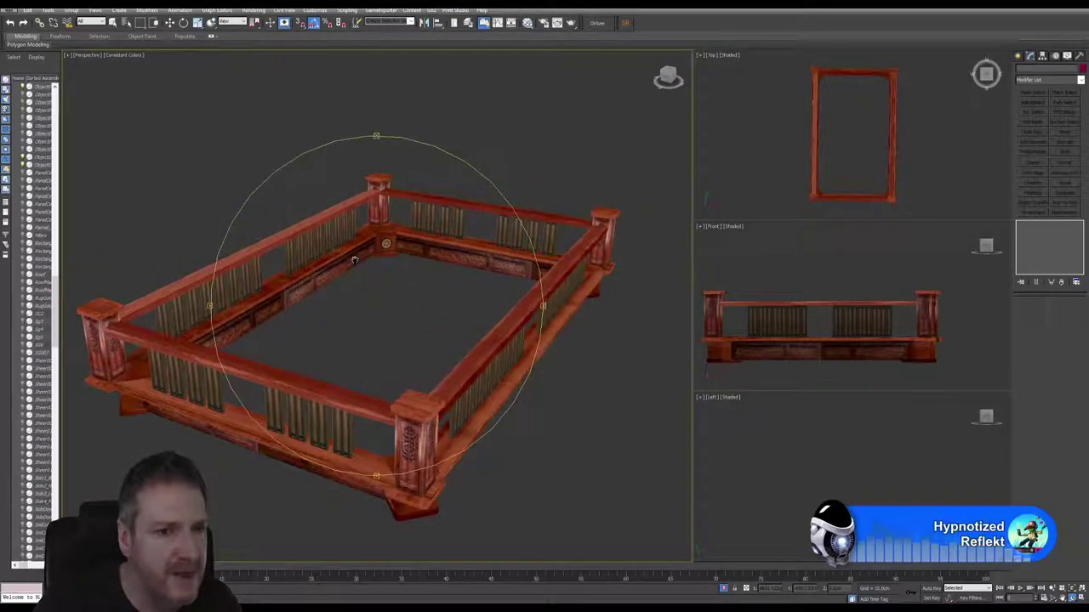
drag(372, 329, 374, 325)
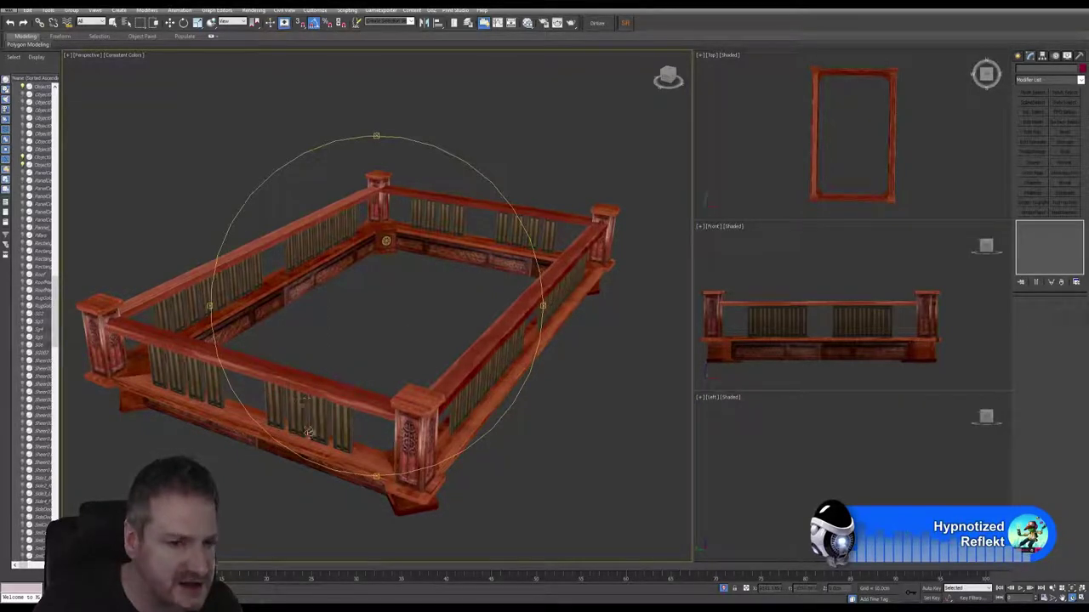
scroll(310, 434, up, 6)
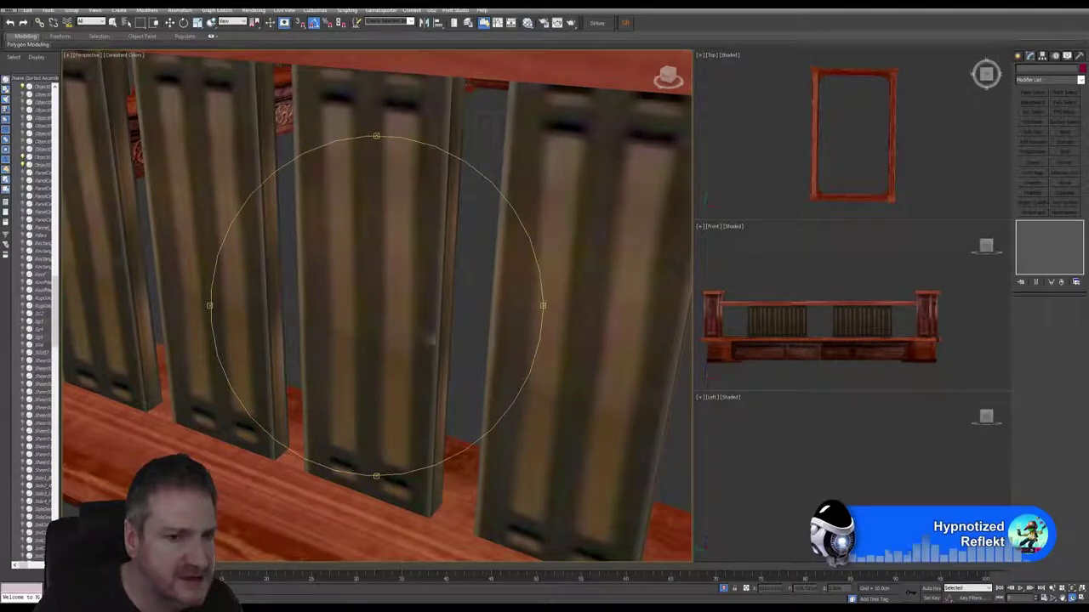
scroll(400, 311, down, 8)
alt+middle_drag(393, 319, 385, 250)
drag(389, 247, 390, 241)
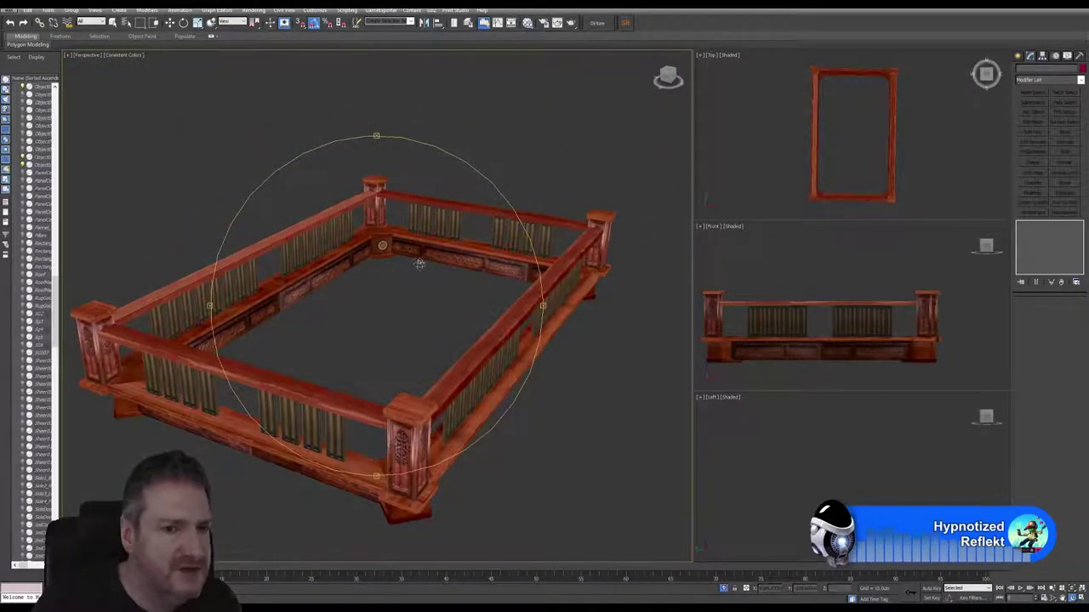